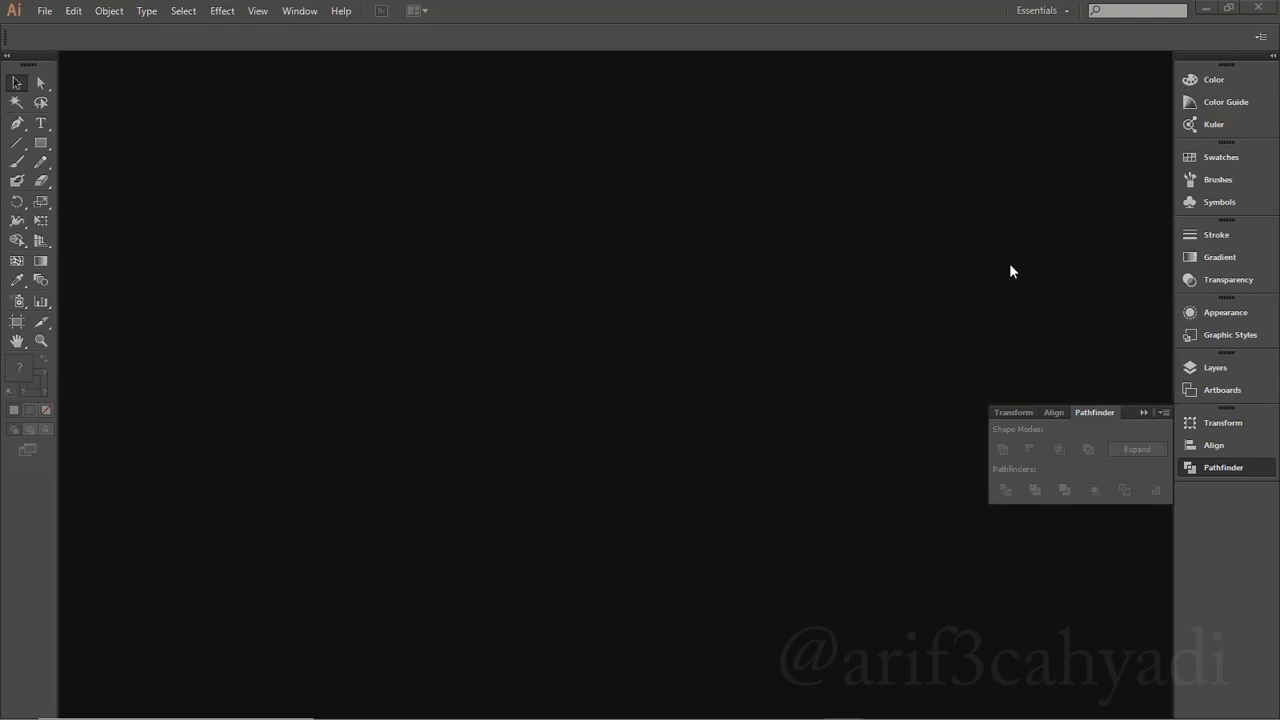
pyautogui.click(1143, 412)
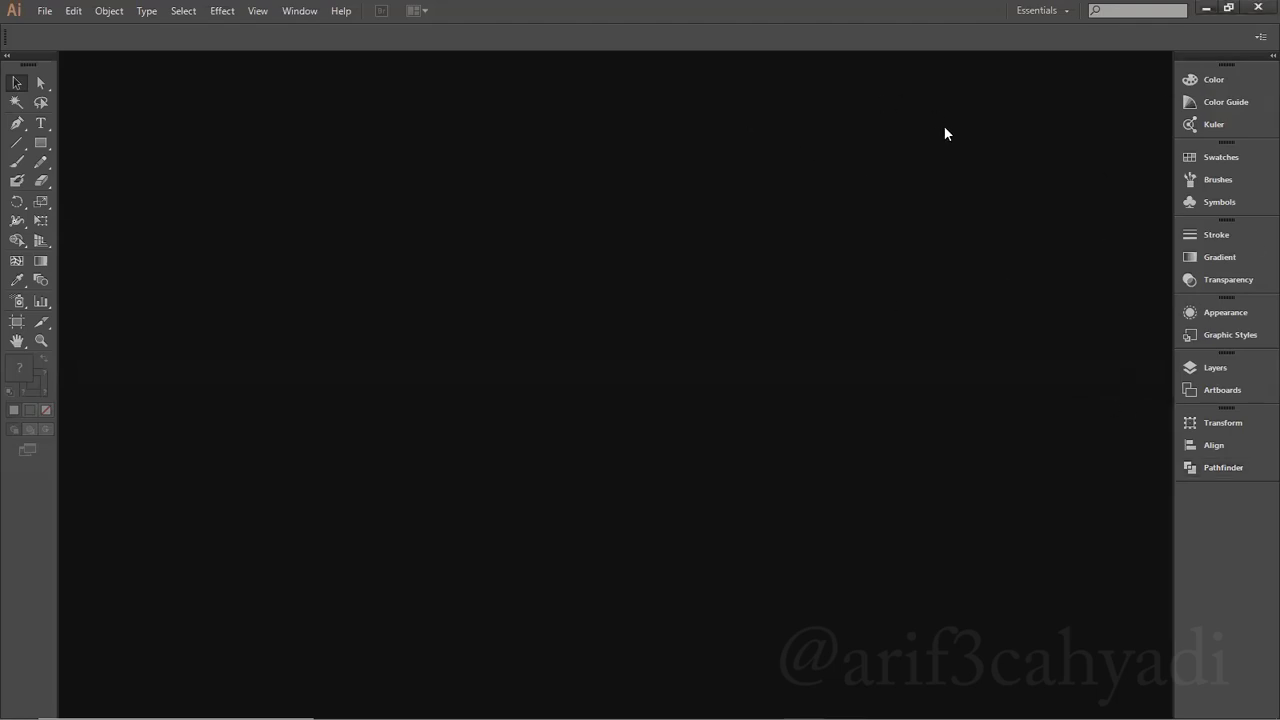
pyautogui.click(1207, 466)
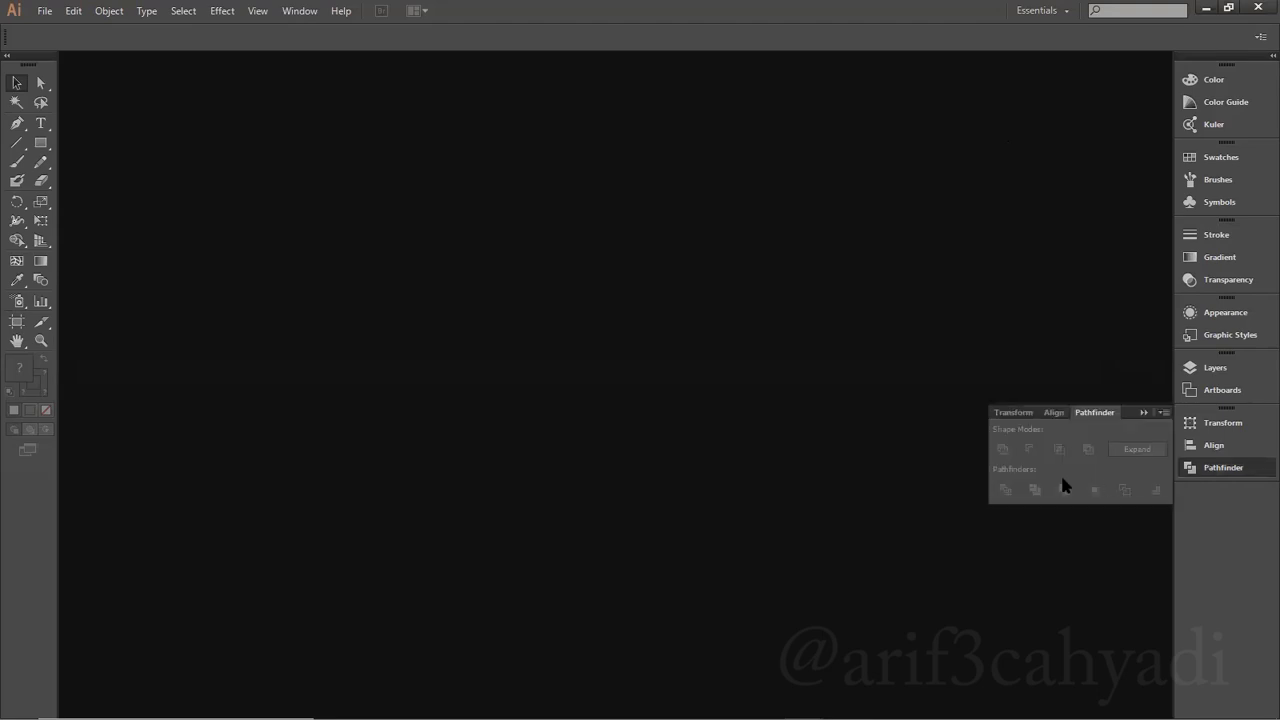
pyautogui.click(1149, 413)
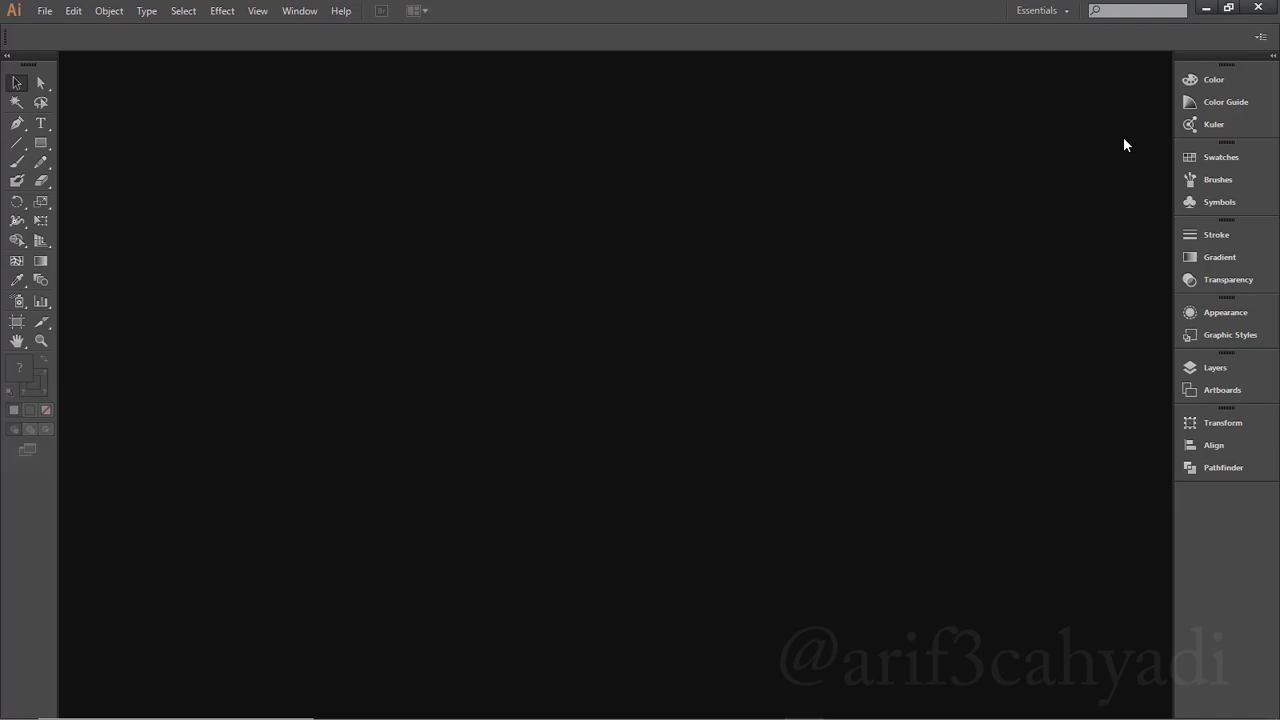
# Create a new 20 × 20 cm RGB document named "Pathfinder & Line"
pyautogui.click(42, 12)
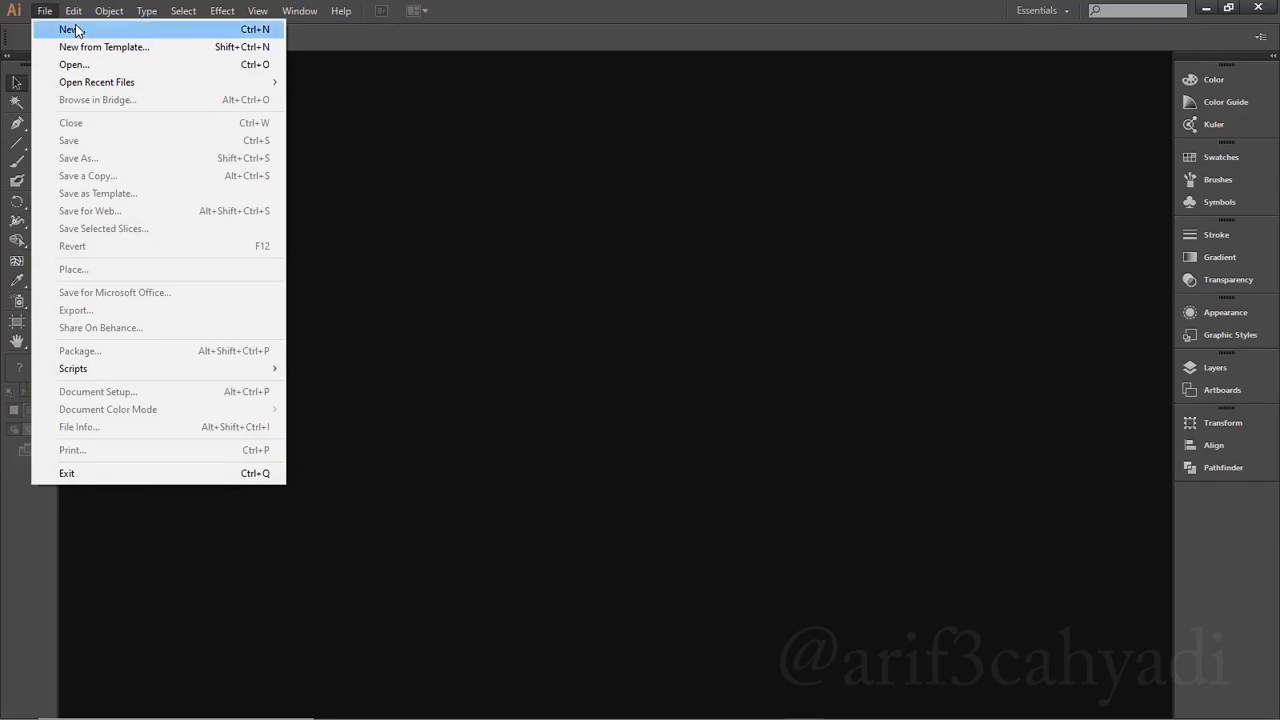
pyautogui.click(75, 29)
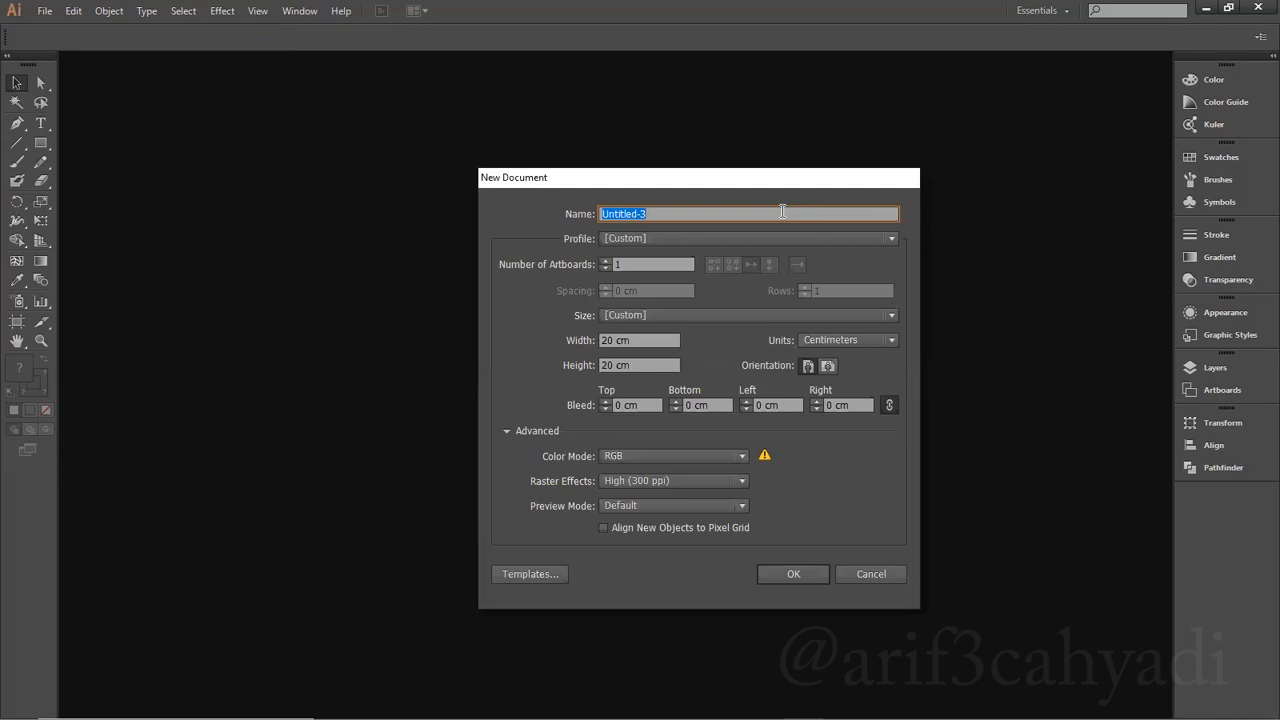
pyautogui.write('Pathfinder & Line')
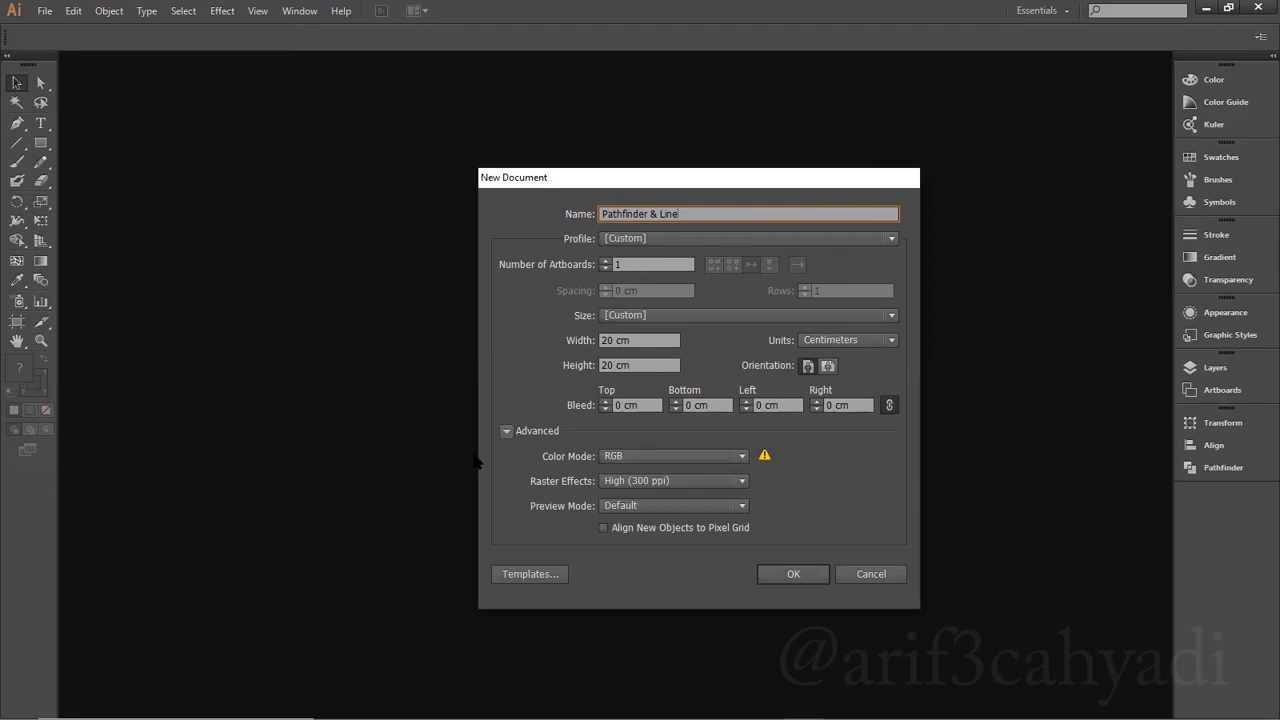
pyautogui.click(506, 430)
pyautogui.click(506, 430)
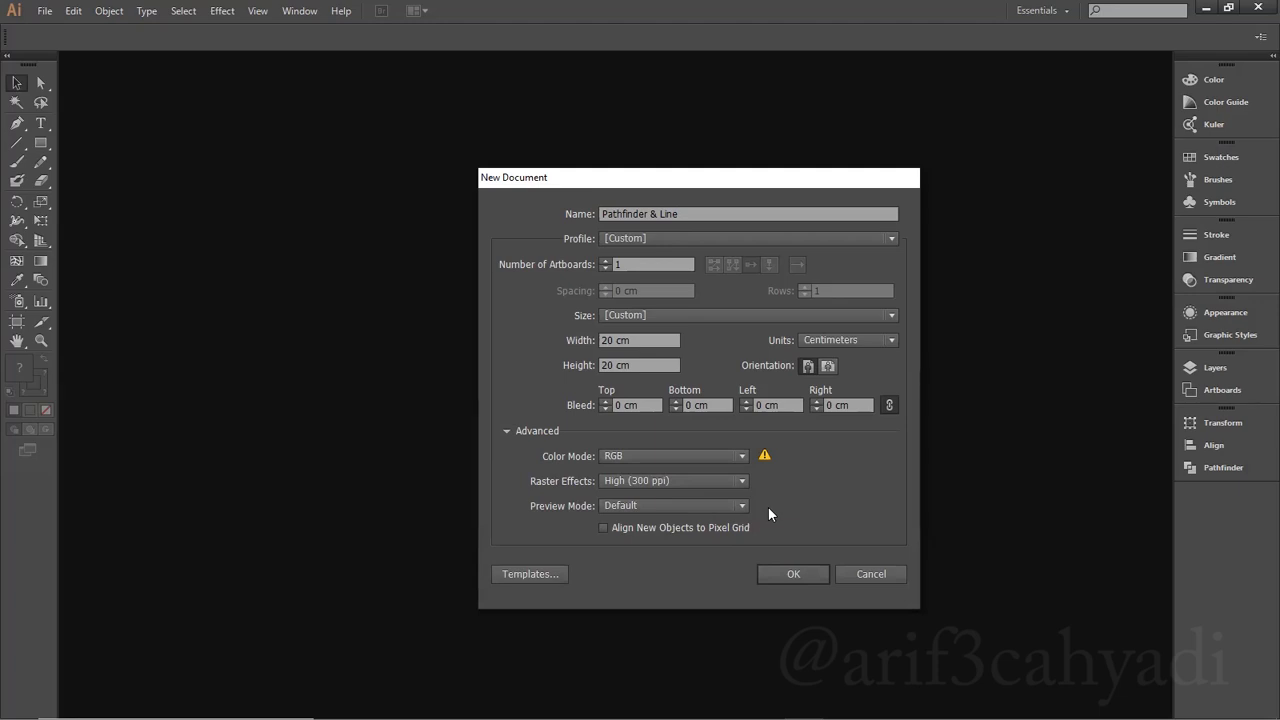
pyautogui.click(771, 573)
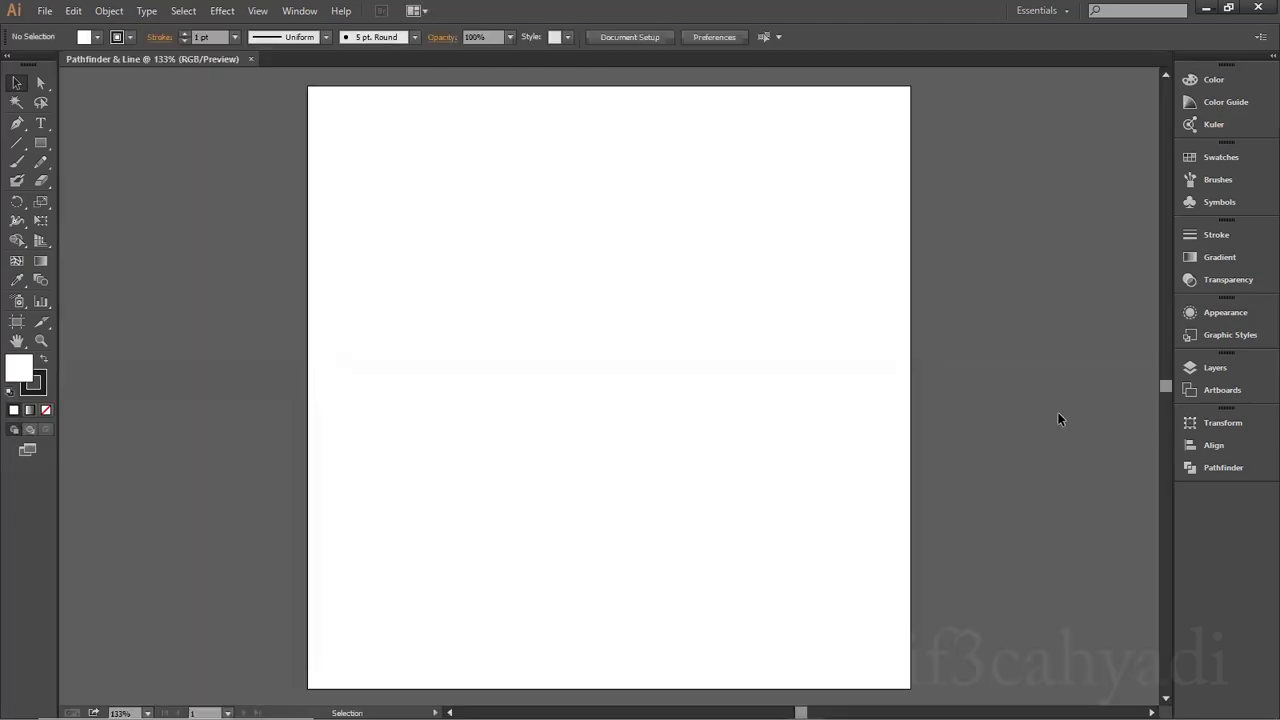
pyautogui.click(1208, 467)
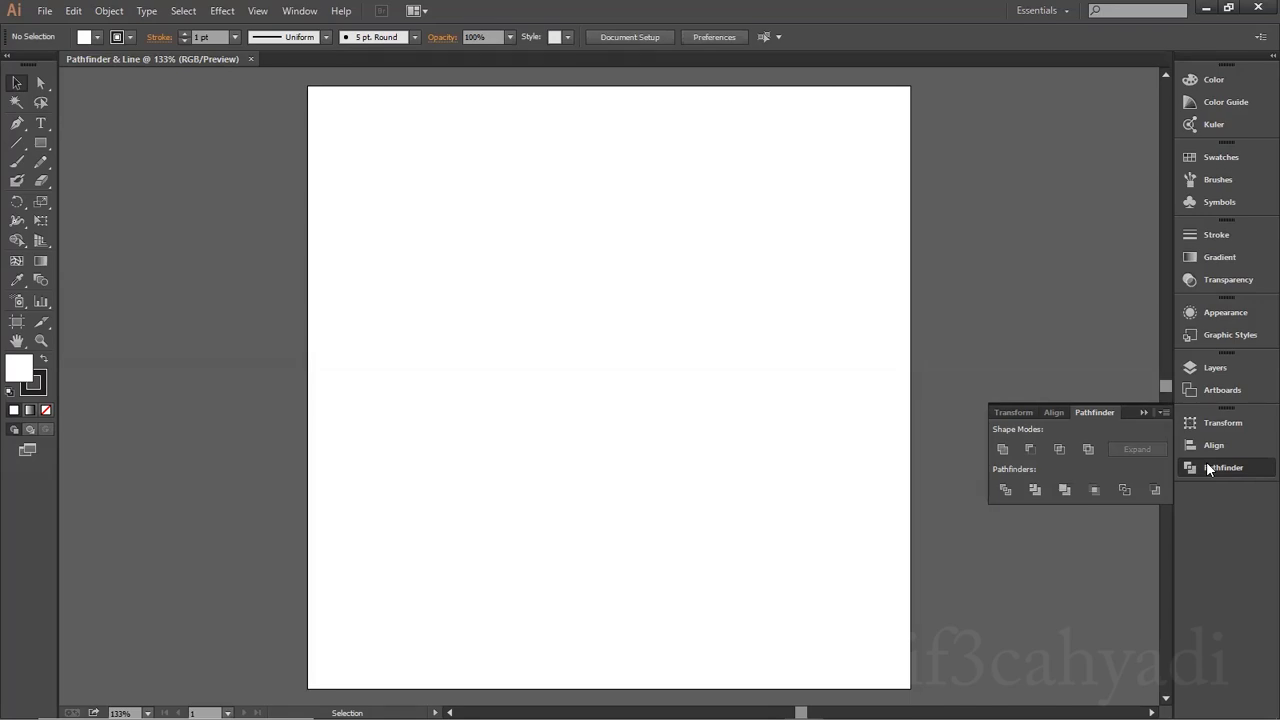
pyautogui.click(1142, 412)
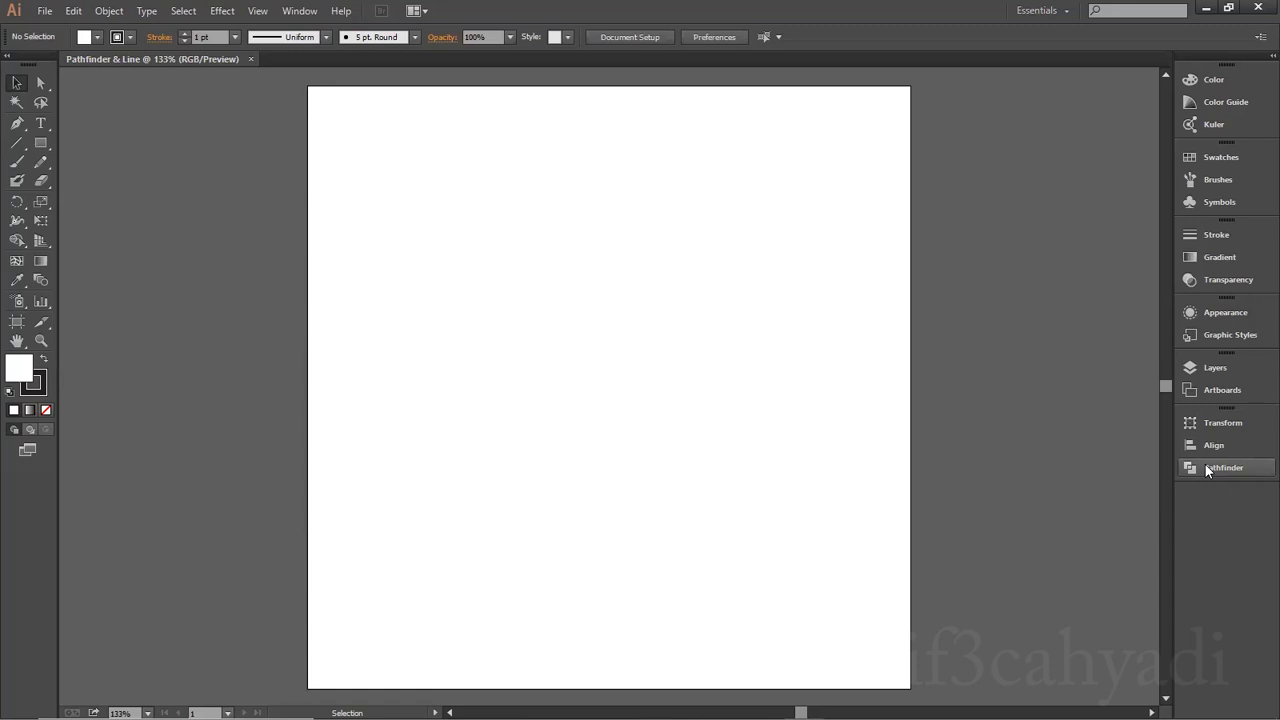
pyautogui.click(1218, 468)
pyautogui.click(1218, 468)
pyautogui.click(298, 14)
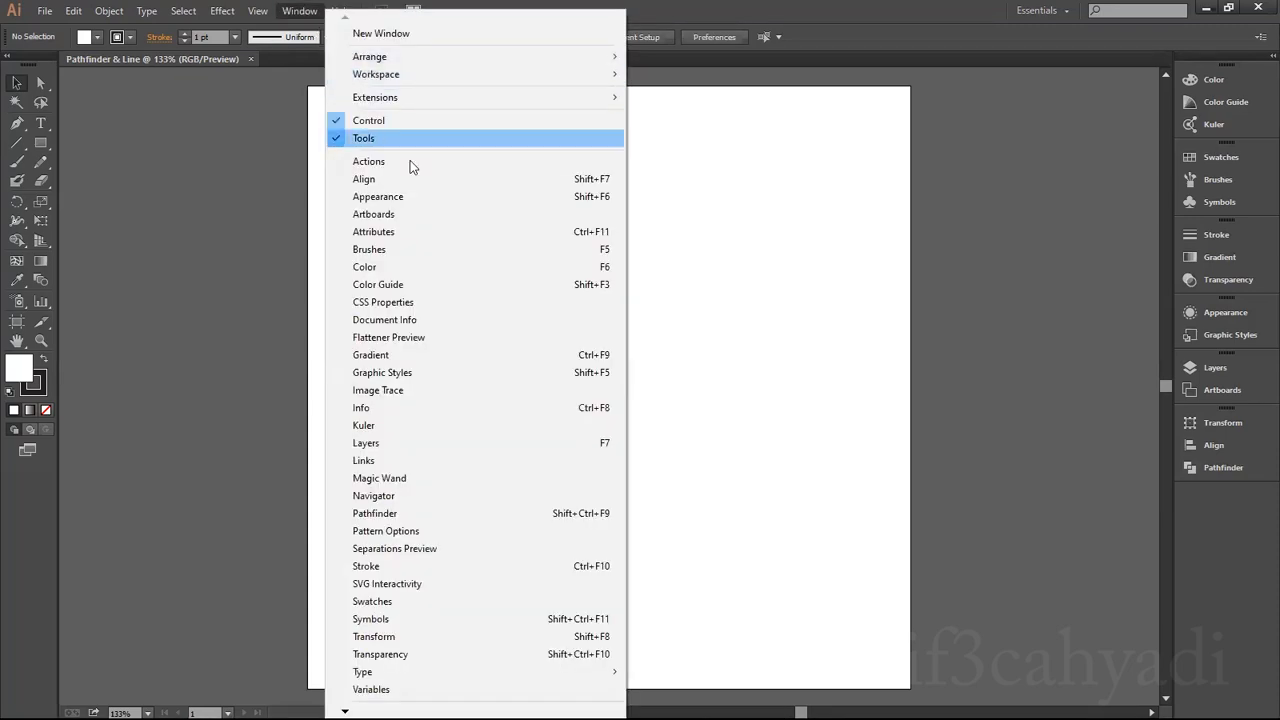
pyautogui.moveTo(344, 711)
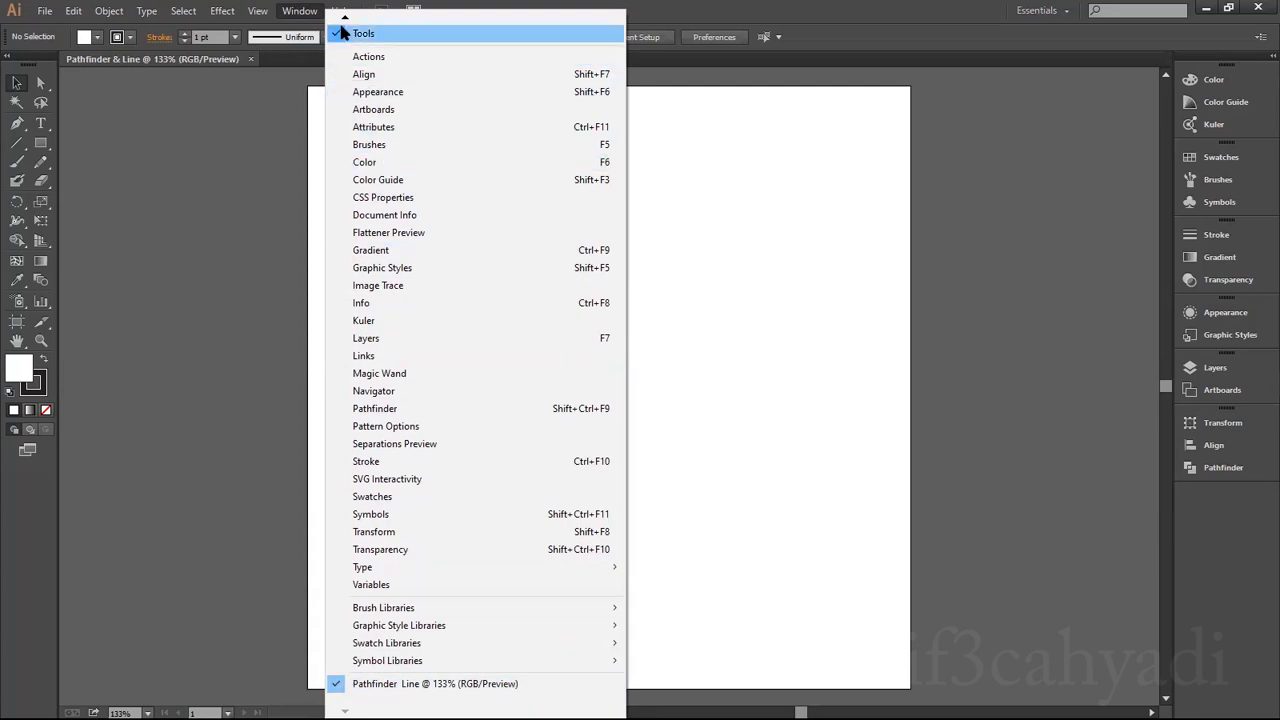
pyautogui.moveTo(345, 17)
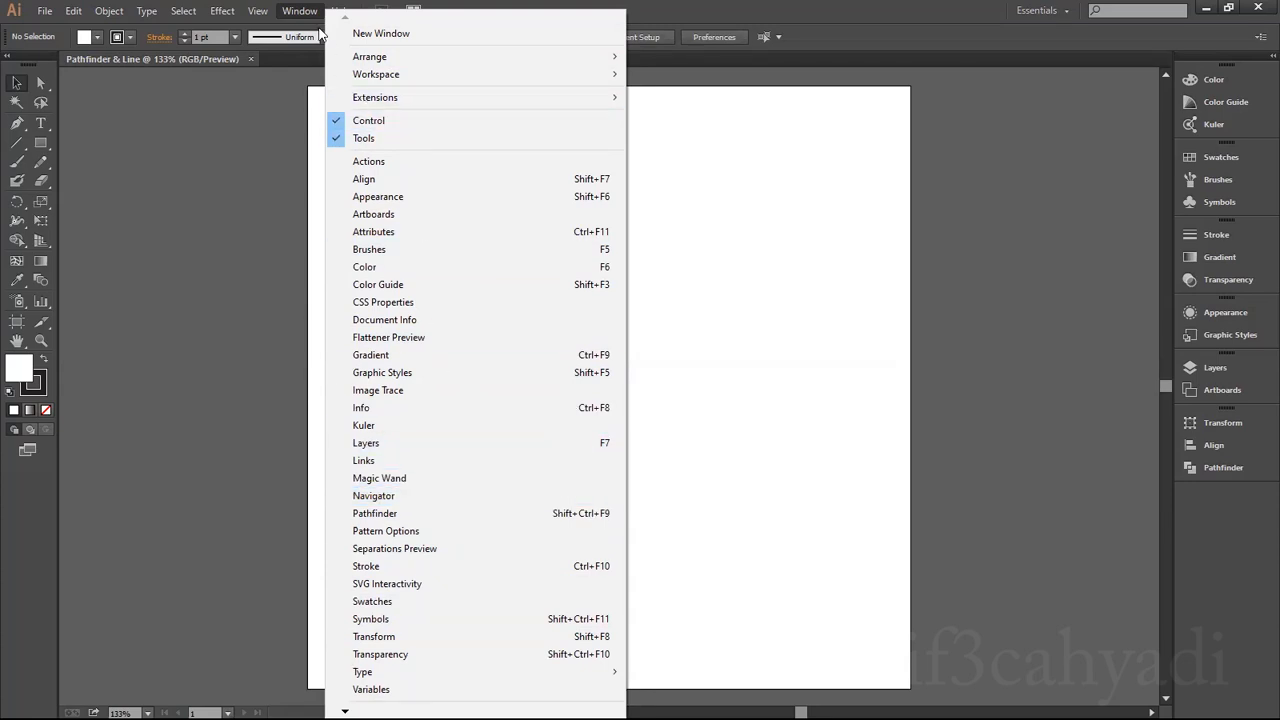
pyautogui.click(320, 35)
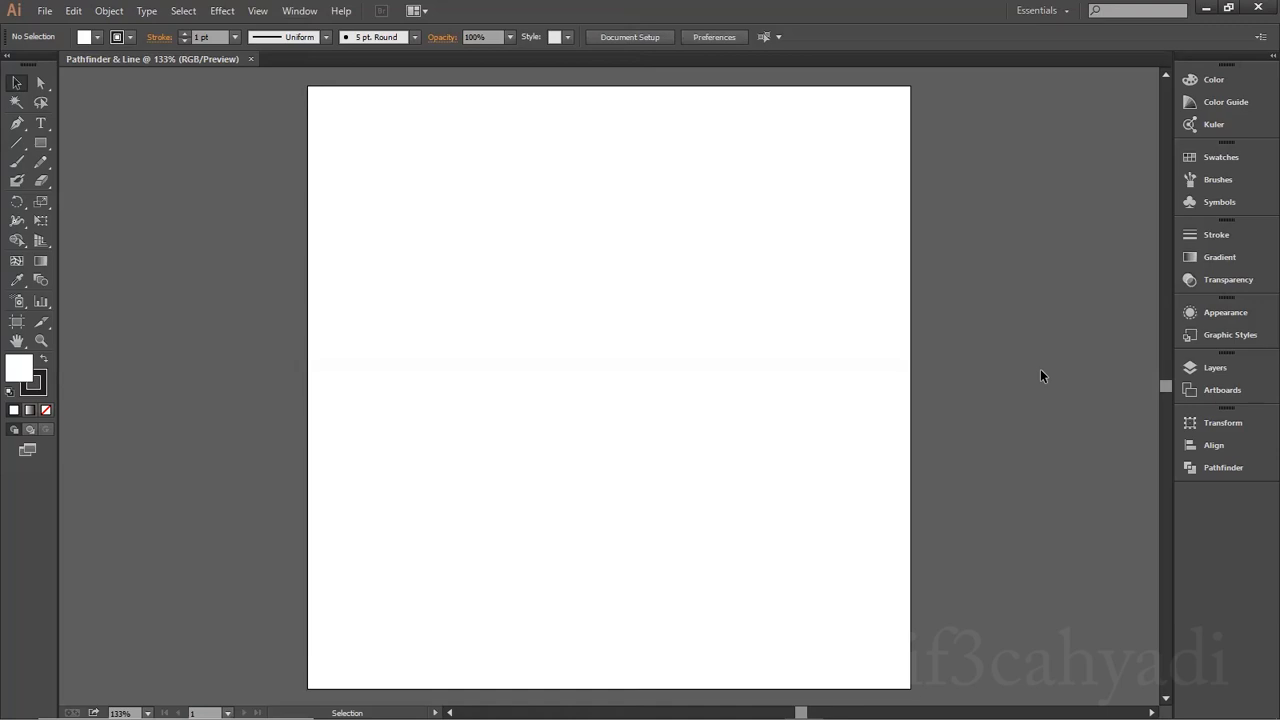
# Draw a square about 3.6 cm wide near the artboard's upper-left corner and remove its stroke
pyautogui.click(42, 144)
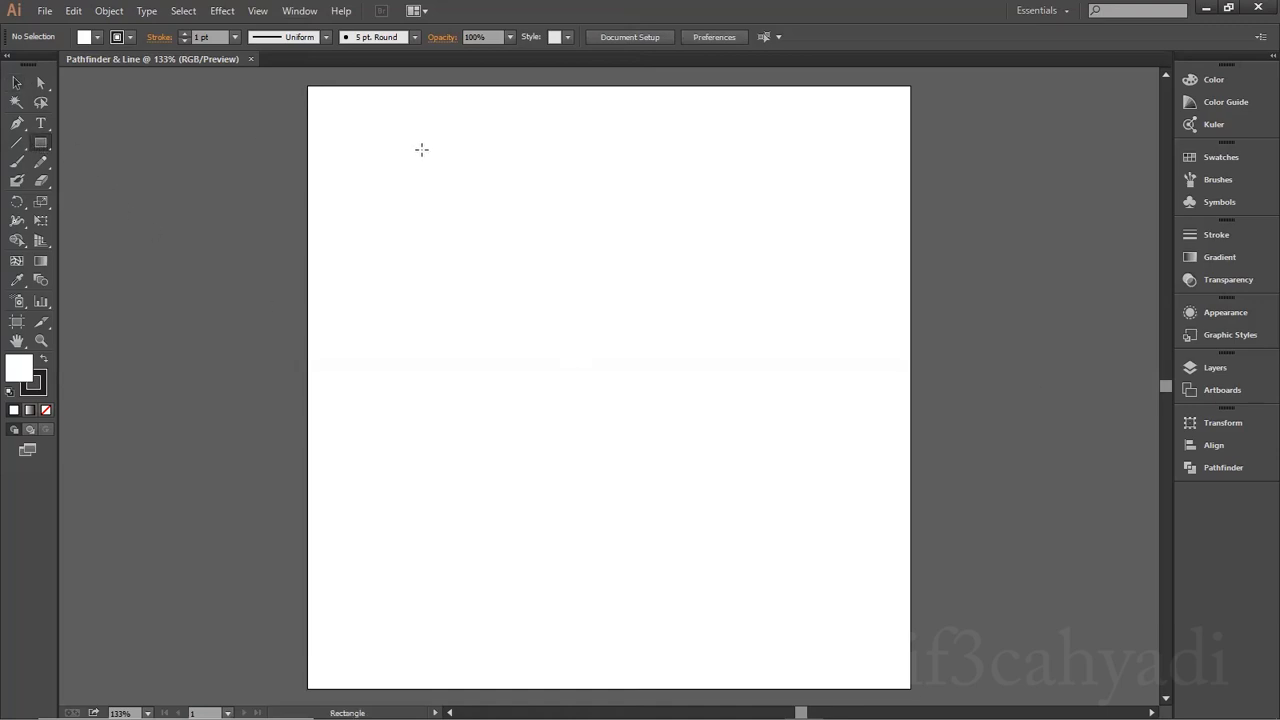
pyautogui.moveTo(337, 103); pyautogui.dragTo(446, 213)
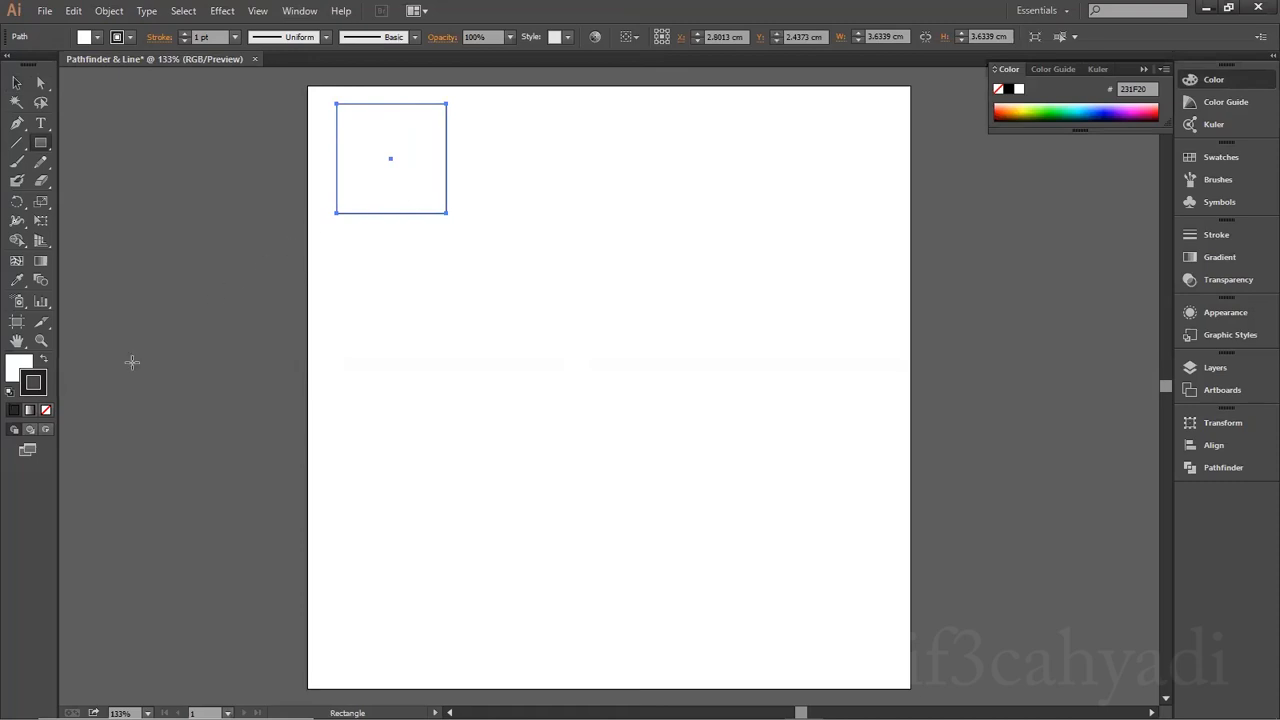
pyautogui.click(18, 370)
pyautogui.click(44, 389)
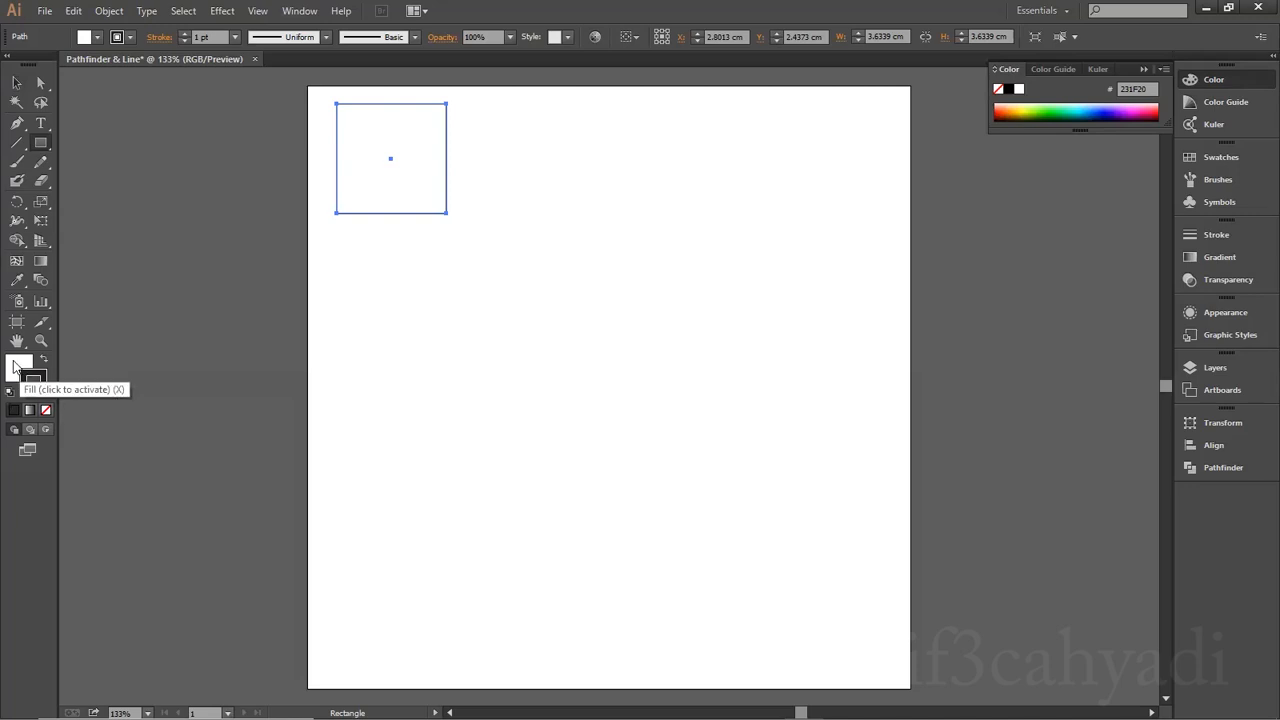
pyautogui.click(45, 411)
# Fill the square with dark green, hex 3A7A10
pyautogui.click(18, 372)
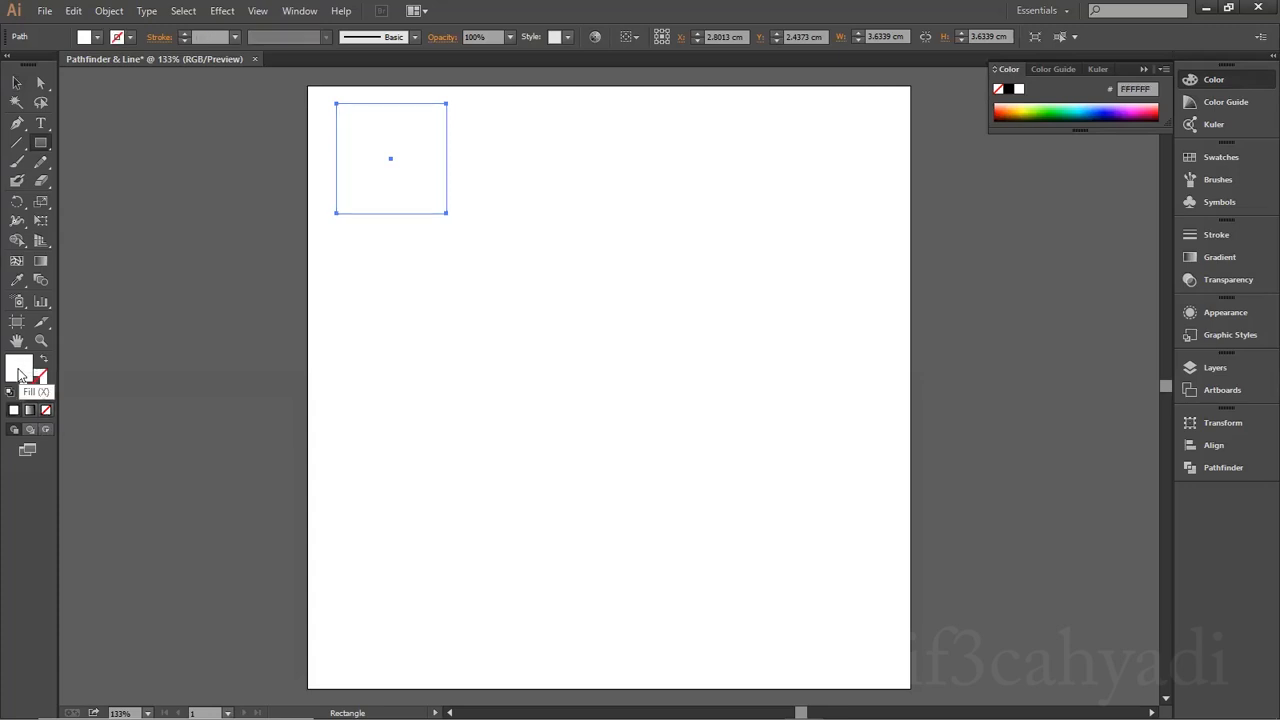
pyautogui.doubleClick(24, 381)
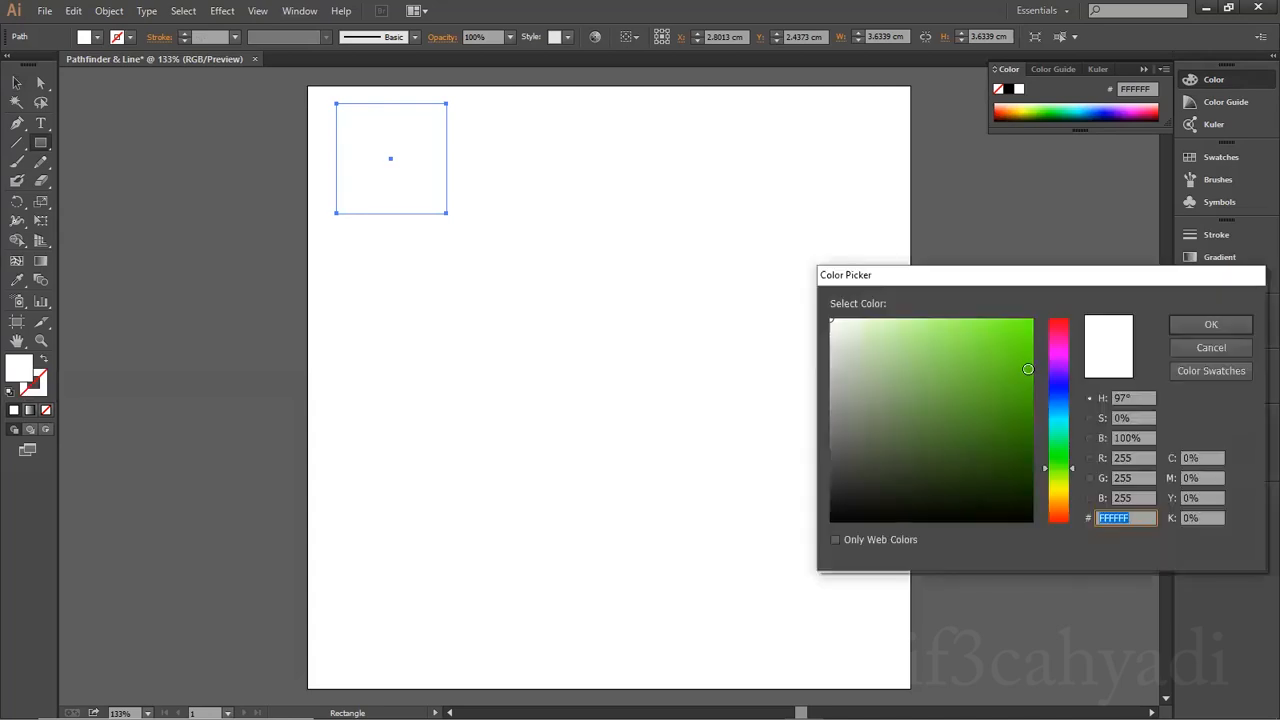
pyautogui.click(989, 409)
pyautogui.click(1003, 414)
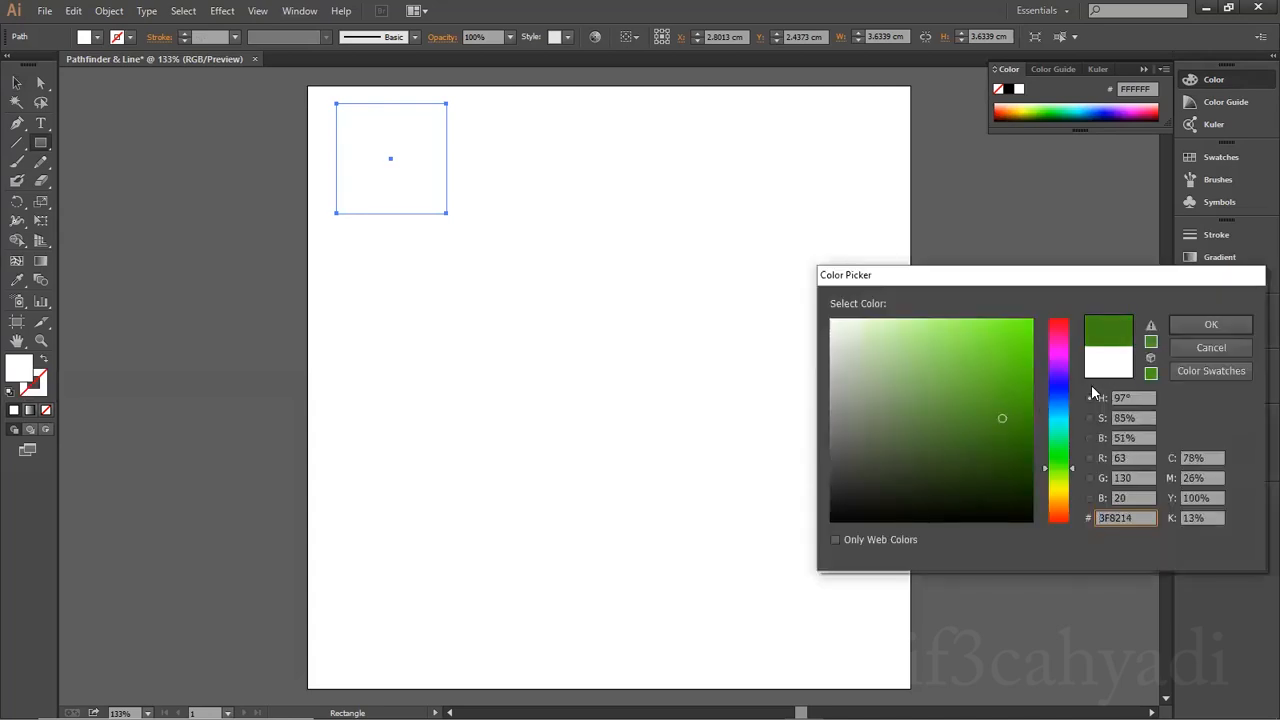
pyautogui.click(1007, 430)
pyautogui.moveTo(1007, 430); pyautogui.dragTo(1006, 425)
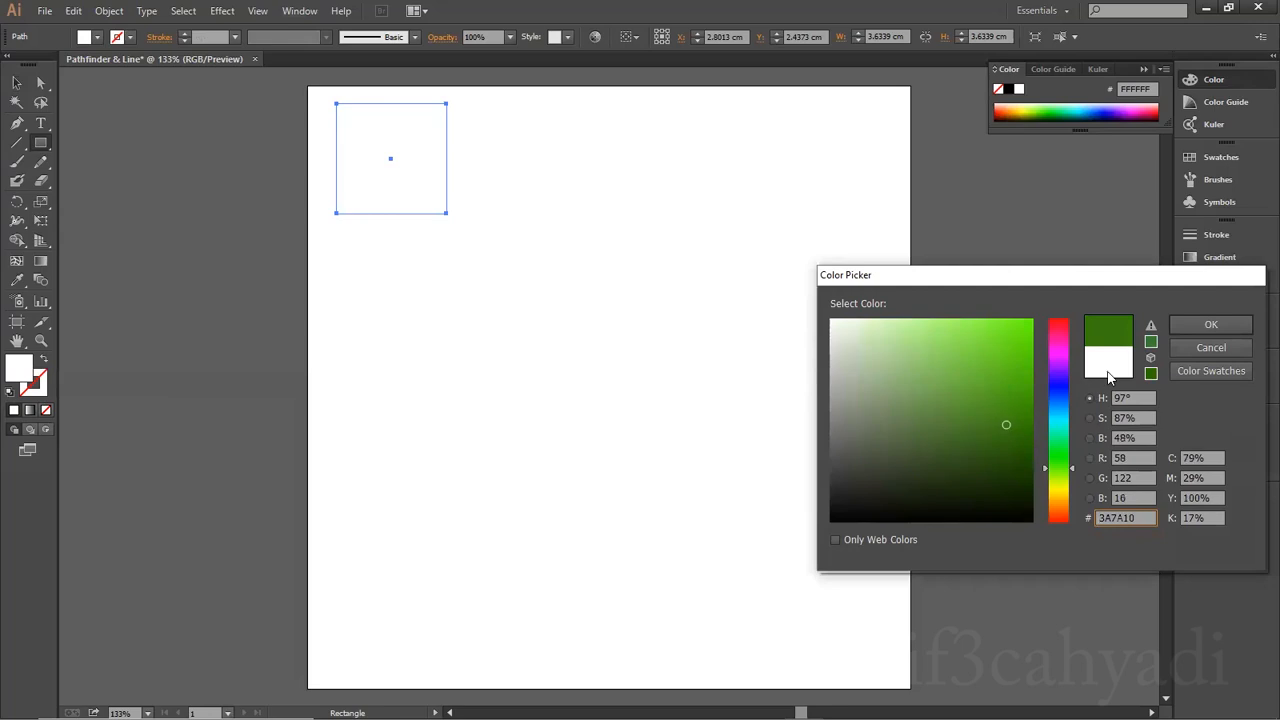
pyautogui.click(1185, 328)
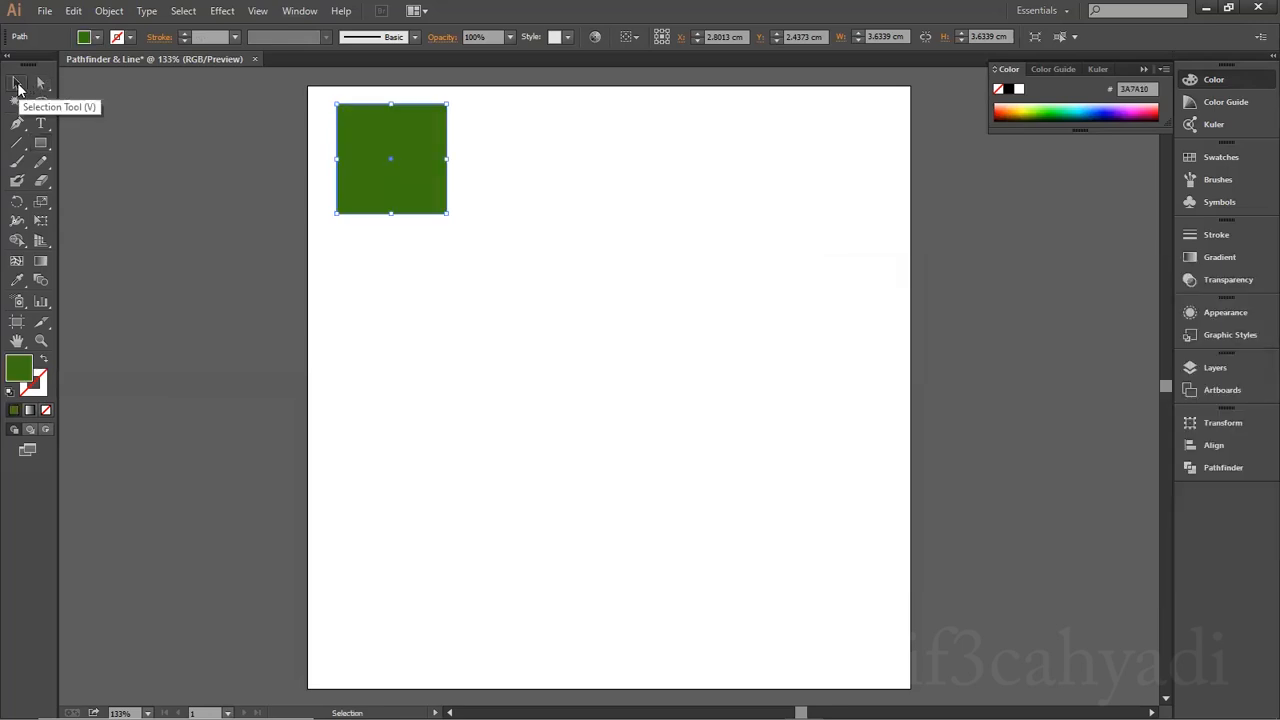
# Reposition the green square near the artboard's upper-left corner, centred at about X 2.58 cm, Y 2.40 cm
pyautogui.click(18, 89)
pyautogui.moveTo(426, 136); pyautogui.dragTo(430, 145)
pyautogui.click(456, 186)
pyautogui.click(440, 207)
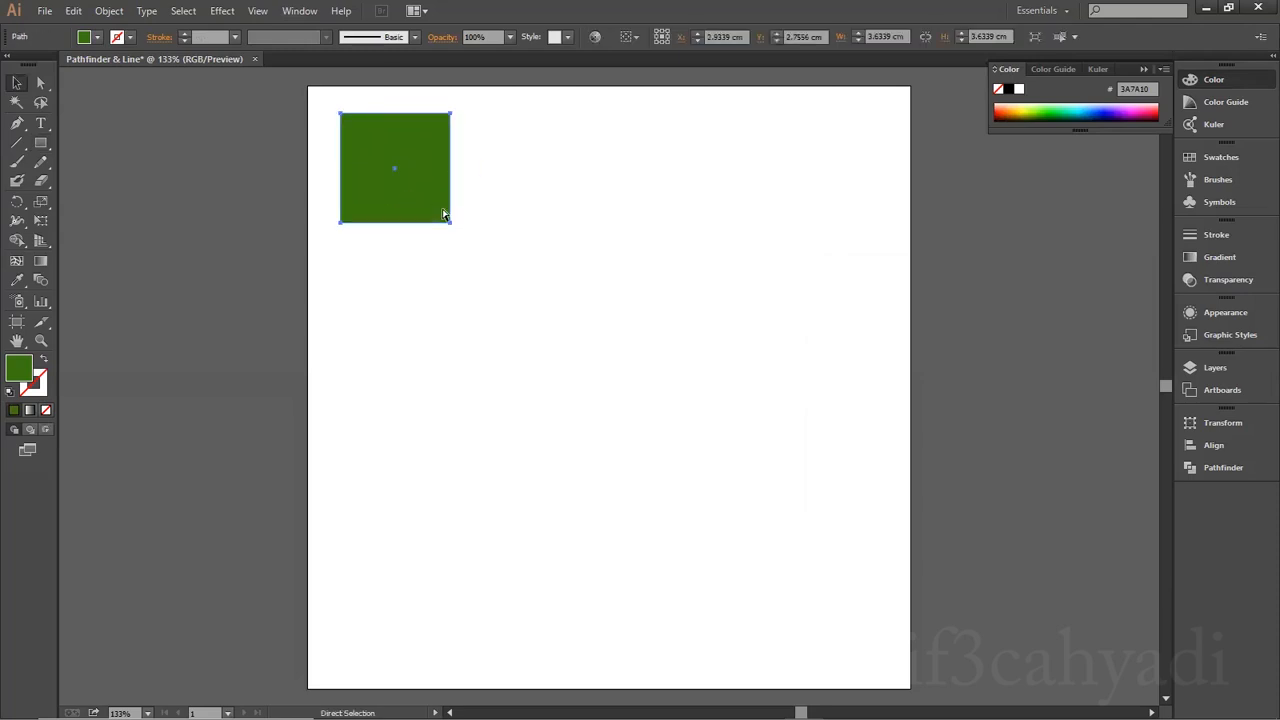
pyautogui.hotkey('ctrl', '=')
pyautogui.hotkey('ctrl', '=')
pyautogui.hotkey('ctrl', '=')
pyautogui.hotkey('ctrl', '-')
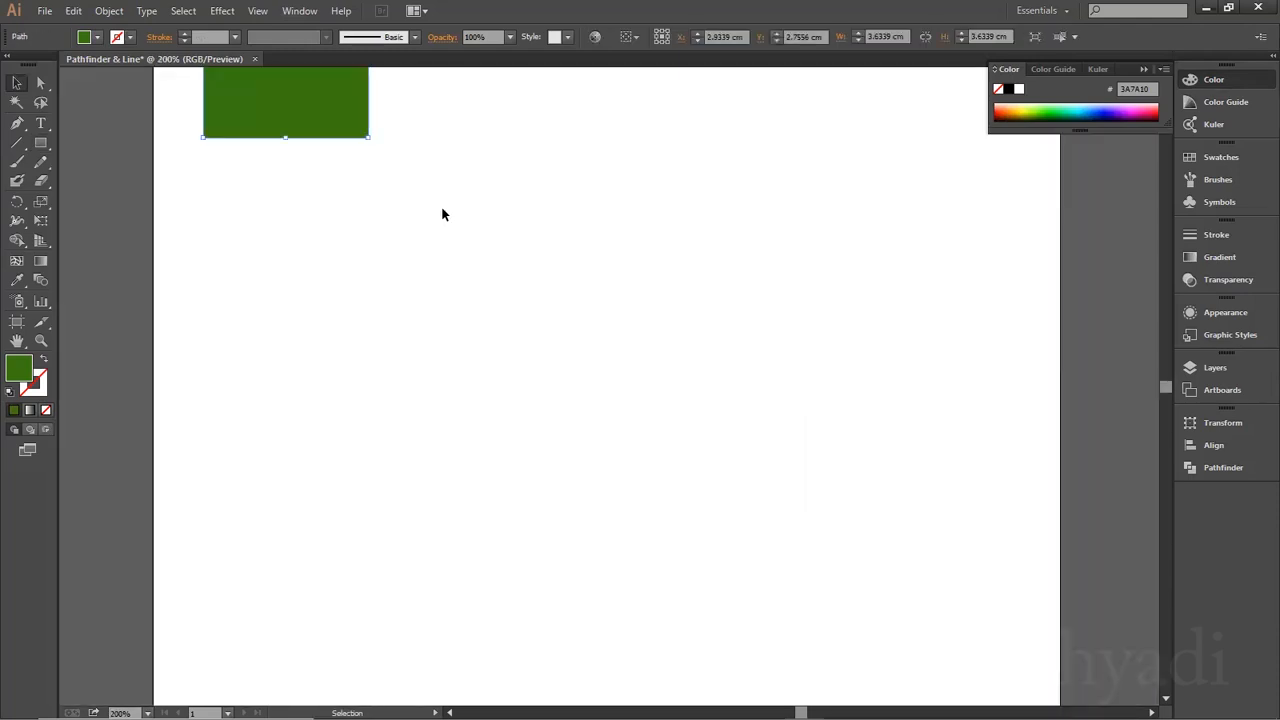
pyautogui.scroll(4, 443, 211)
pyautogui.press('a')
pyautogui.hotkey('ctrl', '=')
pyautogui.press('v')
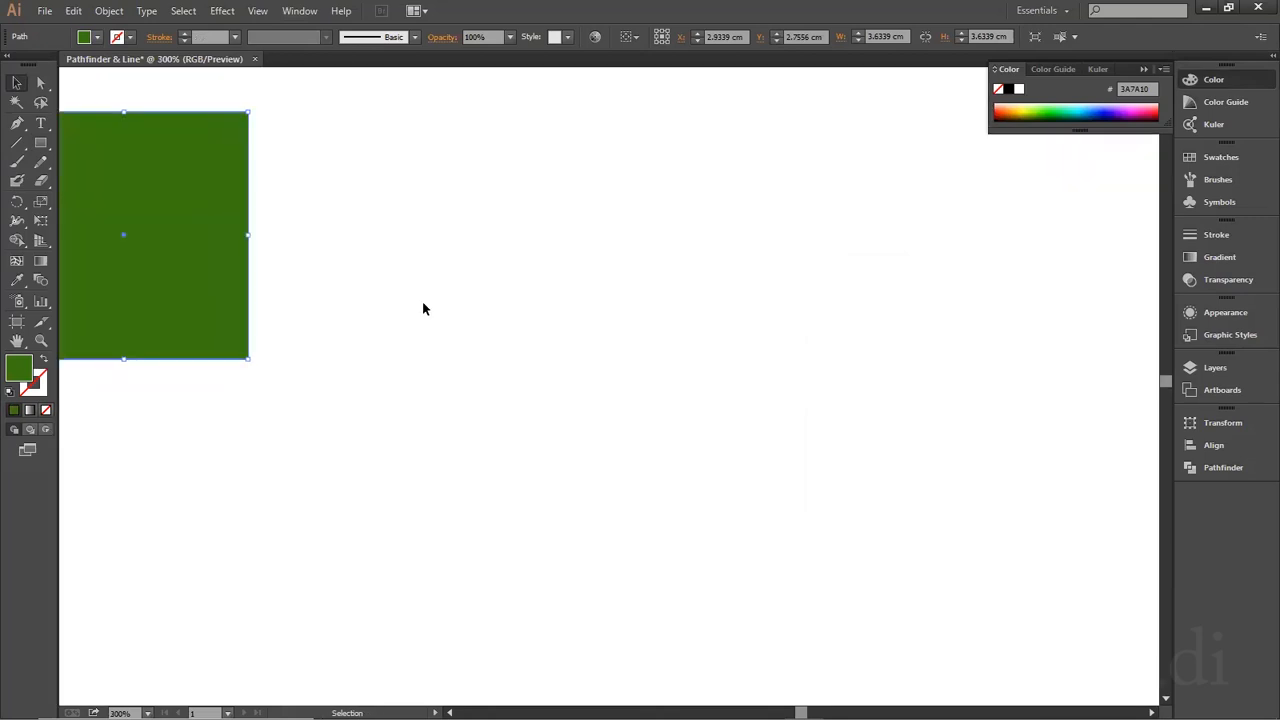
pyautogui.moveTo(444, 356); pyautogui.dragTo(389, 307)
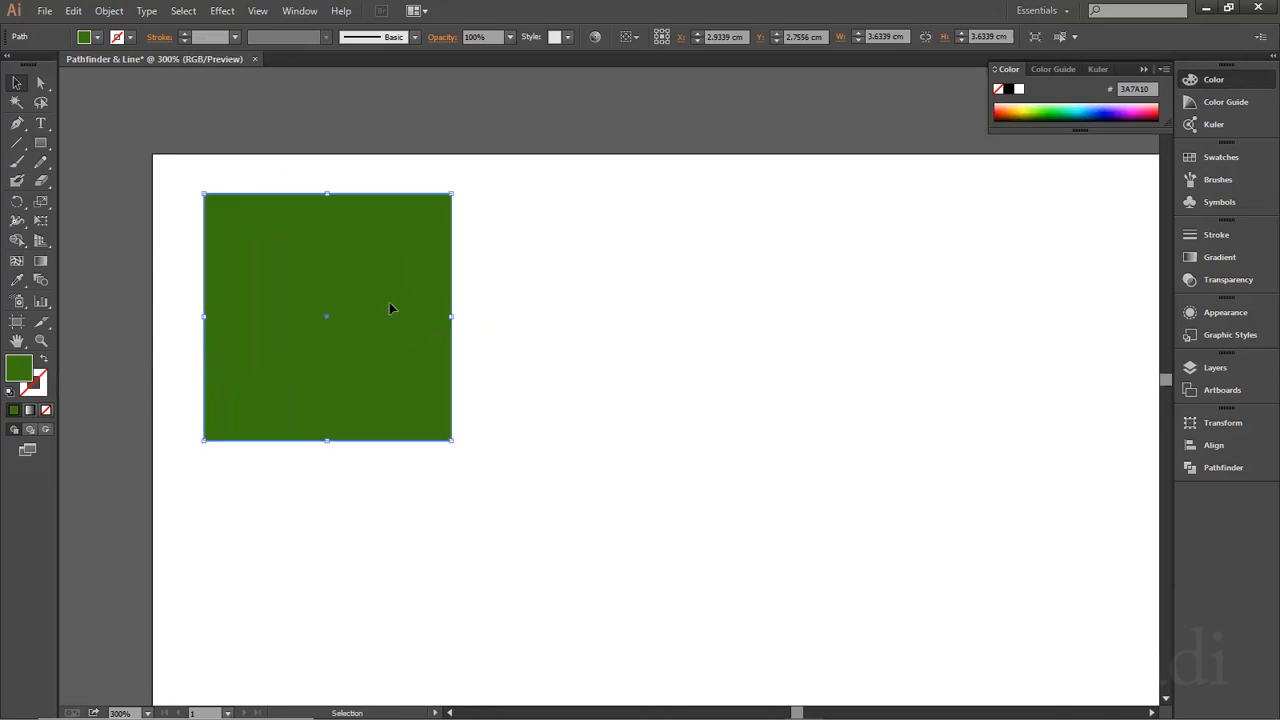
pyautogui.moveTo(347, 263); pyautogui.dragTo(624, 271)
pyautogui.click(784, 378)
pyautogui.click(686, 391)
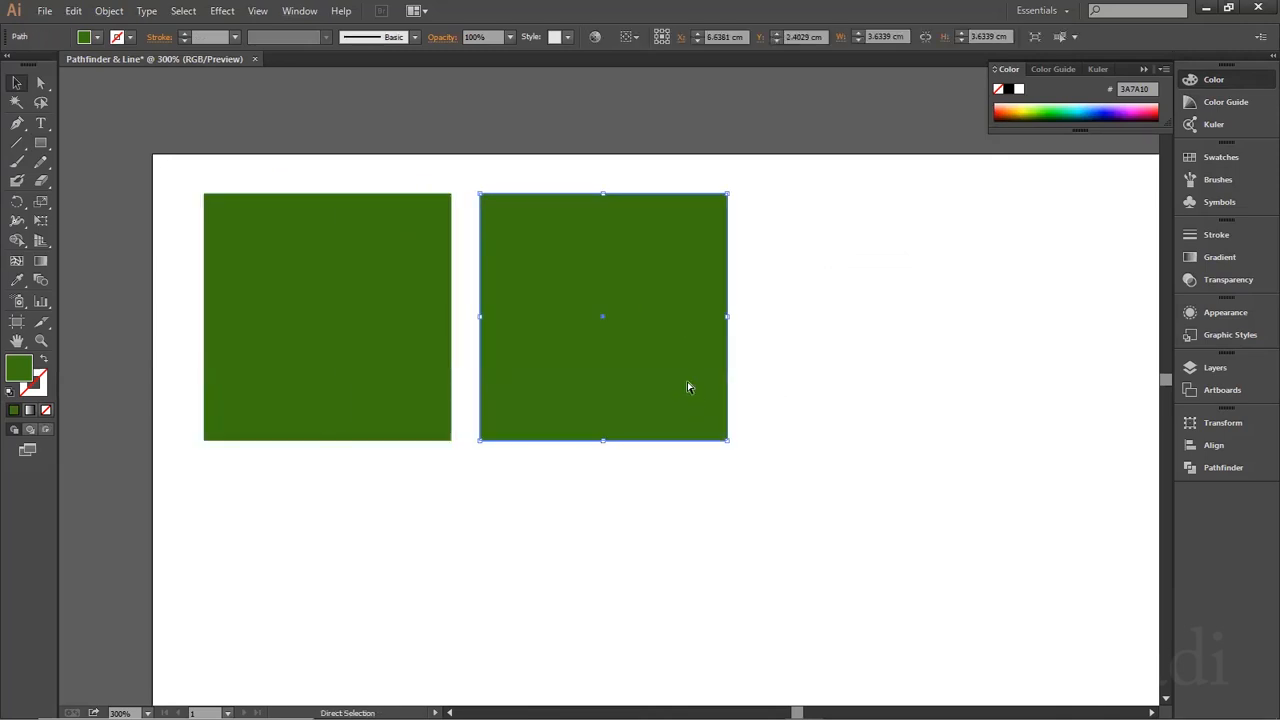
pyautogui.hotkey('ctrl', 'z')
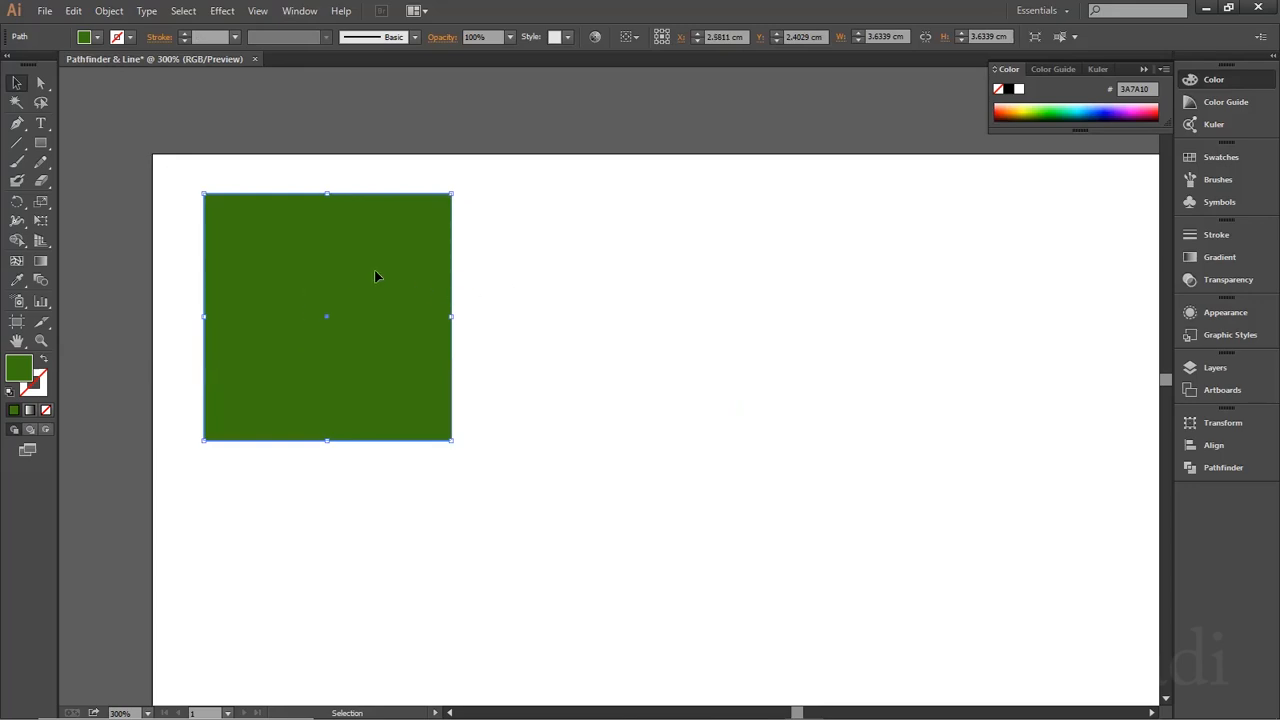
pyautogui.moveTo(359, 284); pyautogui.dragTo(684, 282)
pyautogui.hotkey('ctrl', 'z')
# Duplicate the green square horizontally beside the original with a small gap, centred at about X 6.54 cm, and display the Pathfinder operations
pyautogui.moveTo(367, 293); pyautogui.dragTo(637, 292)
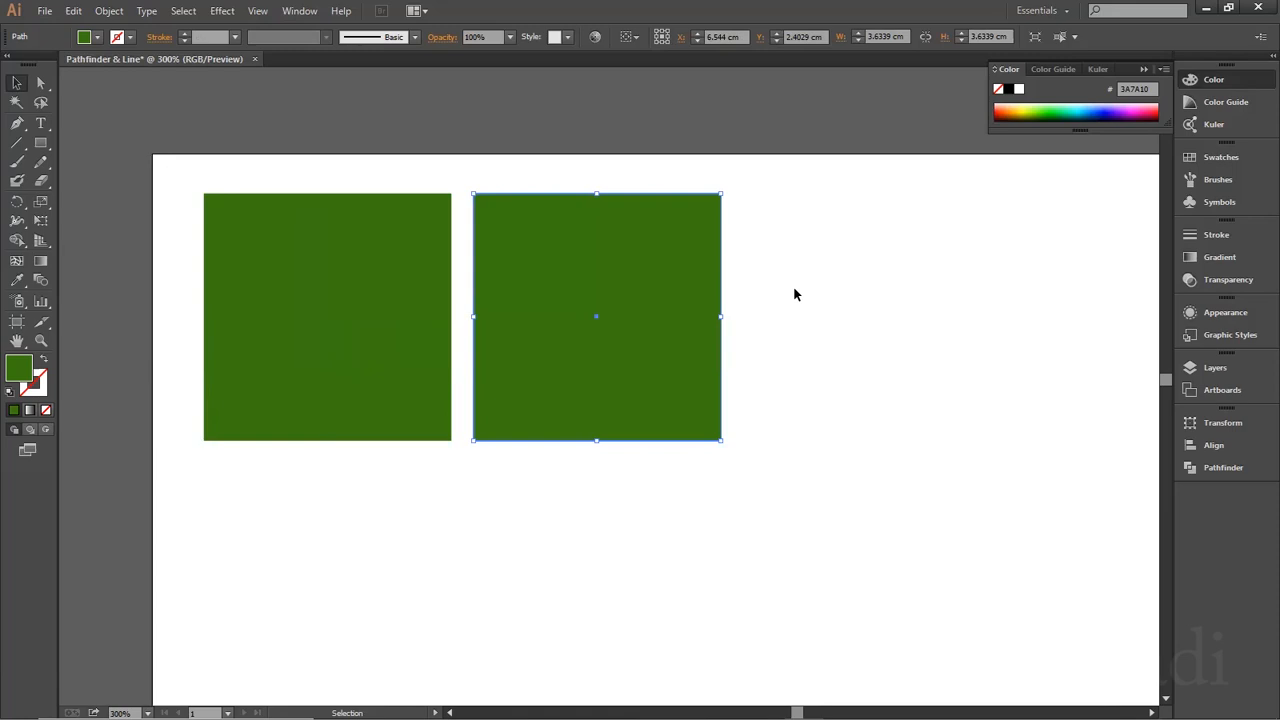
pyautogui.click(943, 397)
pyautogui.click(1225, 468)
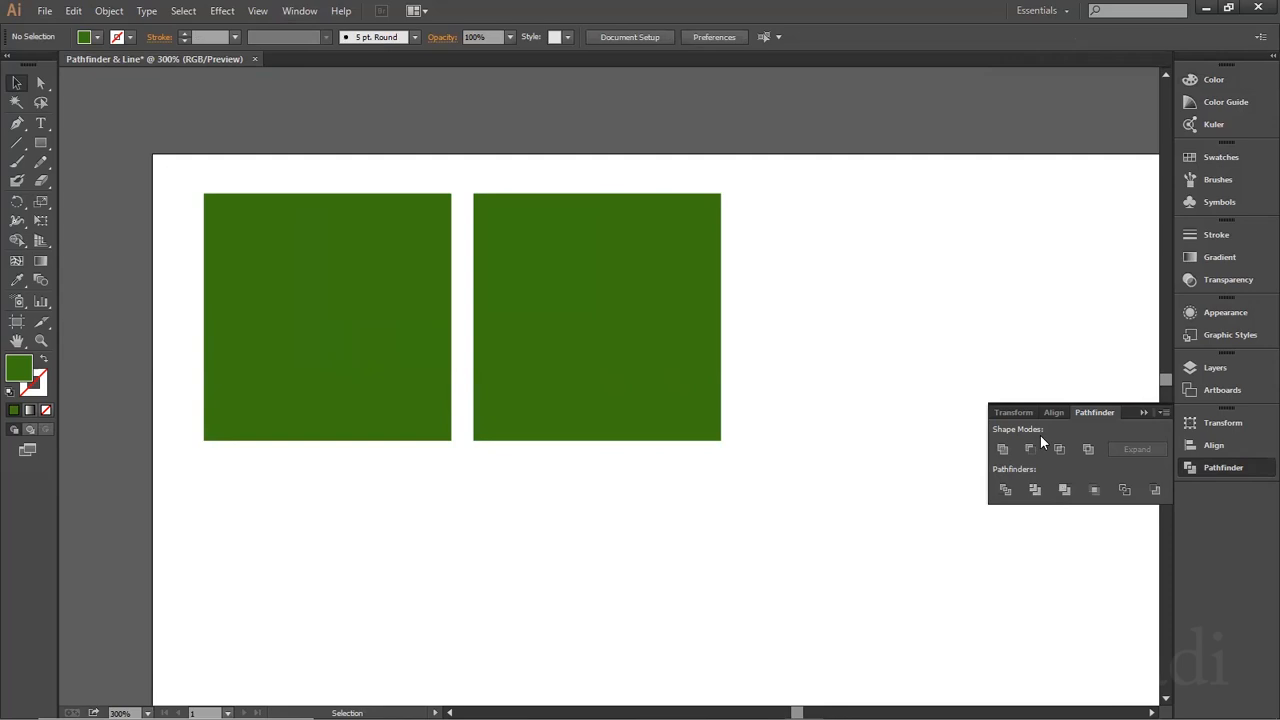
# Duplicate both green squares straight down below the originals to form a two-by-two grid
pyautogui.click(571, 266)
pyautogui.scroll(-2, 600, 260)
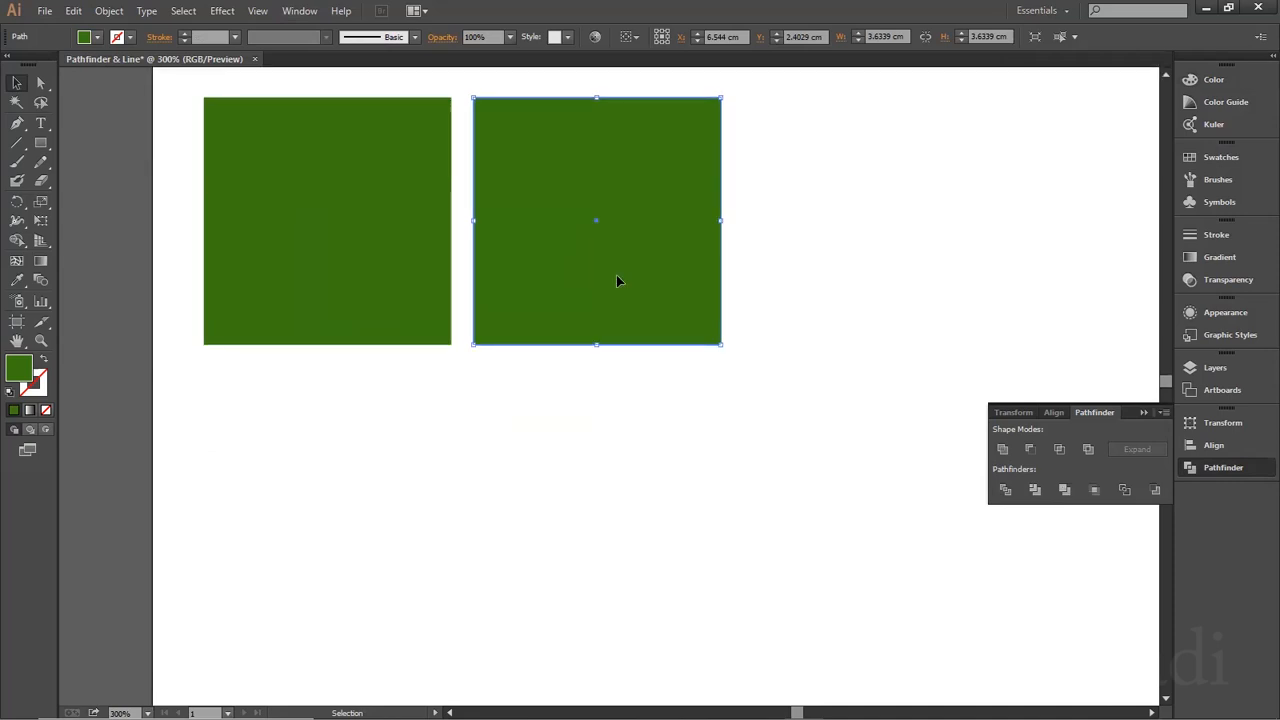
pyautogui.scroll(1, 600, 500)
pyautogui.moveTo(604, 512); pyautogui.dragTo(351, 306)
pyautogui.scroll(2, 371, 316)
pyautogui.scroll(1, 371, 316)
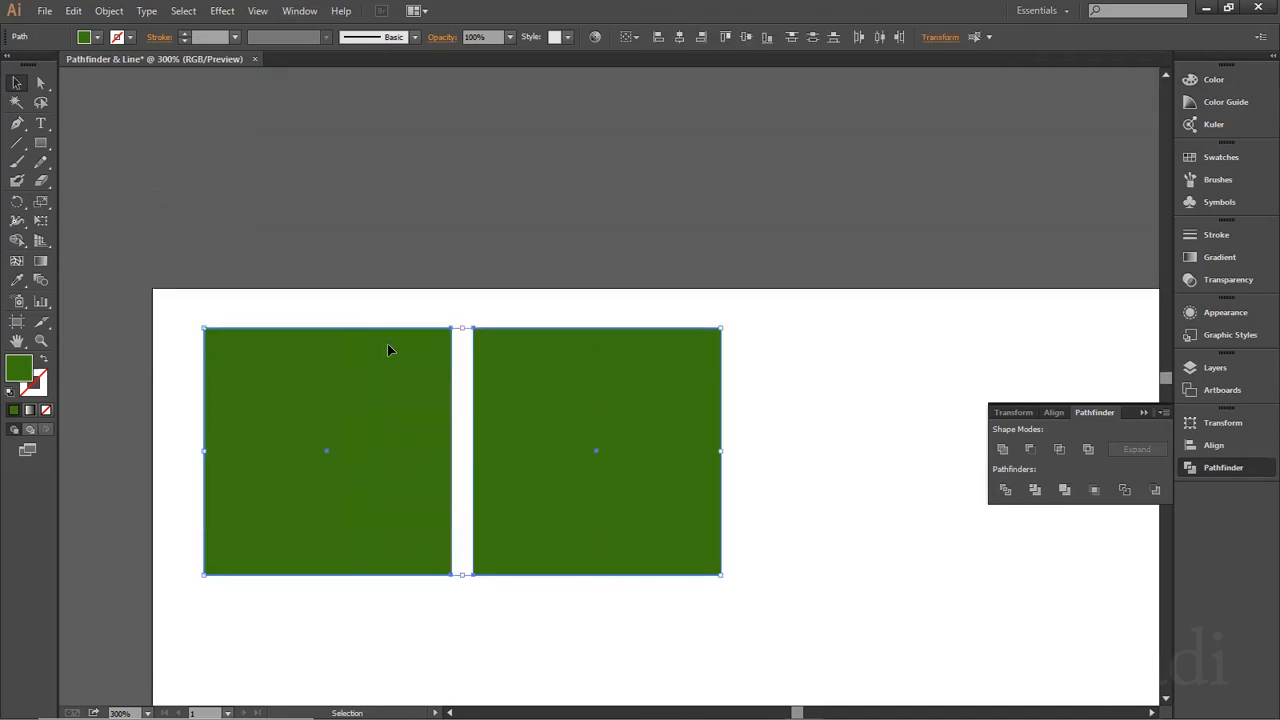
pyautogui.scroll(-2, 391, 351)
pyautogui.moveTo(397, 271); pyautogui.dragTo(396, 512)
pyautogui.click(826, 318)
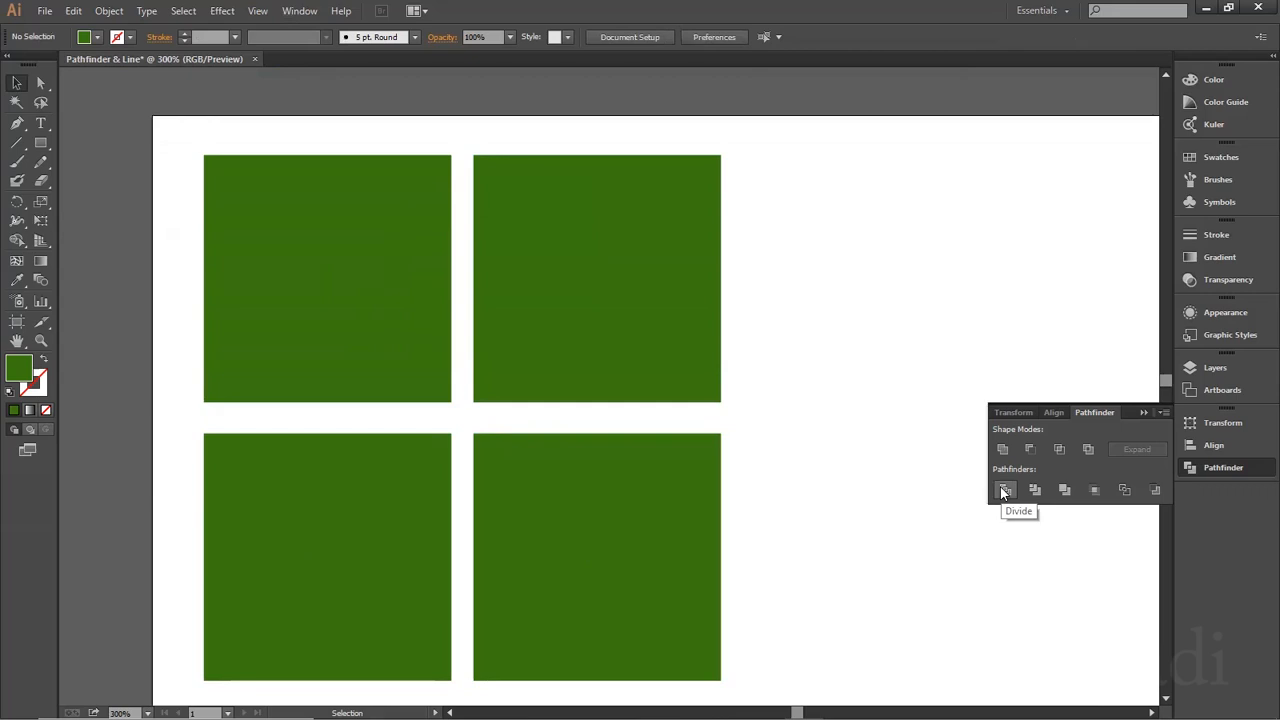
# Shift the lower pair of squares further down and move the upper-right square so it overlaps the upper-left one
pyautogui.moveTo(575, 273); pyautogui.dragTo(520, 287)
pyautogui.scroll(-4, 589, 320)
pyautogui.moveTo(609, 594); pyautogui.dragTo(411, 380)
pyautogui.scroll(3, 640, 290)
pyautogui.moveTo(616, 188); pyautogui.dragTo(616, 200)
pyautogui.scroll(5, 649, 206)
pyautogui.scroll(3, 649, 213)
pyautogui.moveTo(636, 301); pyautogui.dragTo(609, 317)
pyautogui.click(646, 309)
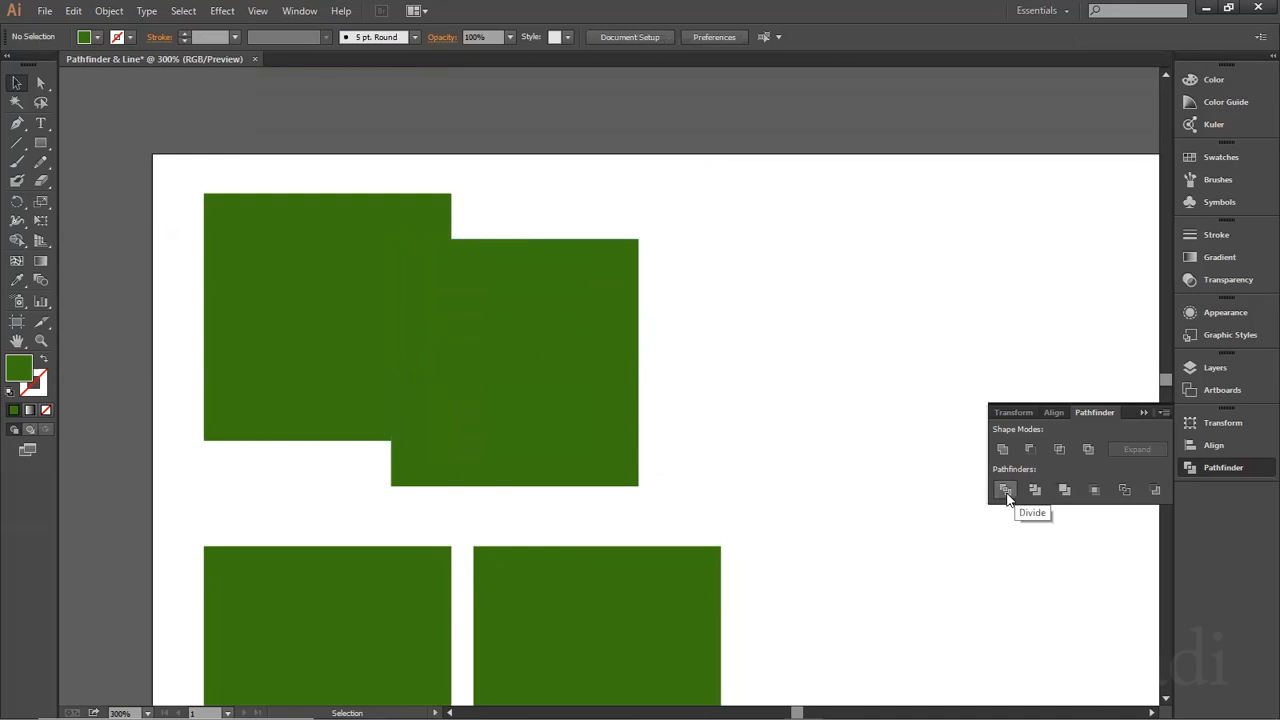
# Move the overlapping square off the upper-left one to about X 6.41 cm, Y 2.52 cm, and leave it selected
pyautogui.moveTo(577, 327); pyautogui.dragTo(651, 290)
pyautogui.click(373, 292)
pyautogui.click(586, 249)
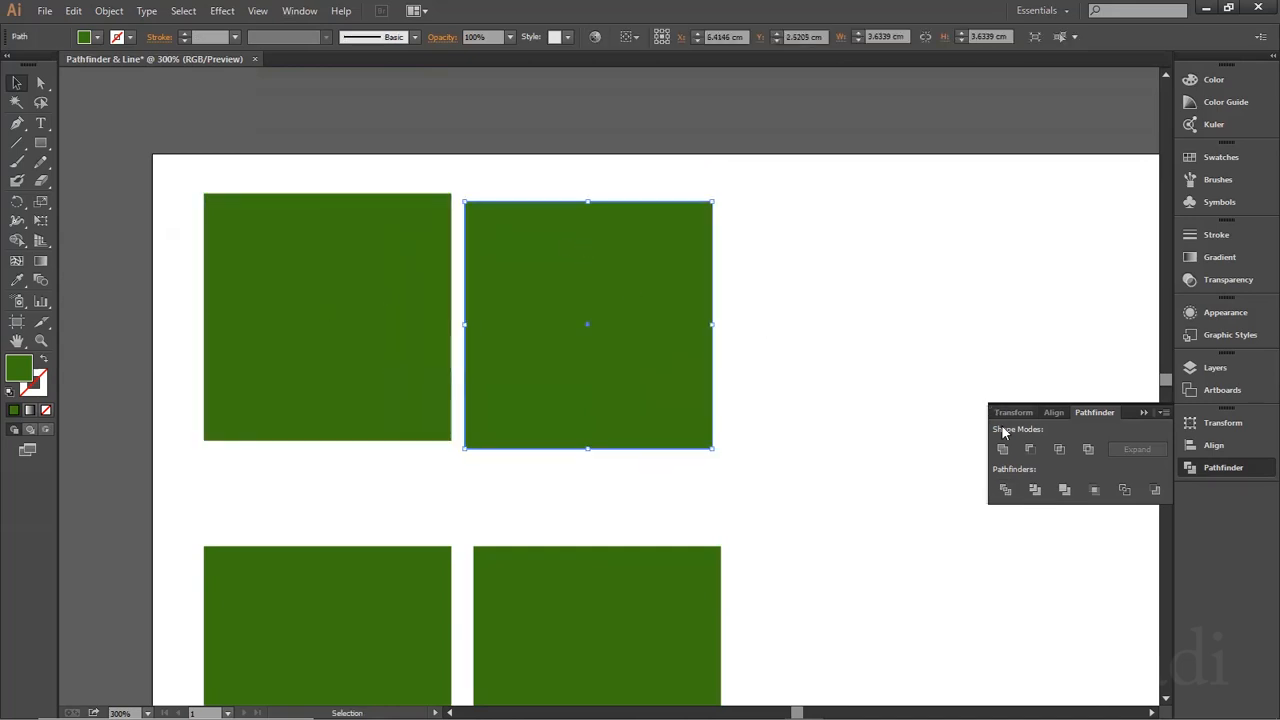
# Move the selected square diagonally onto the upper-left square so the two largely overlap
pyautogui.moveTo(612, 257); pyautogui.dragTo(512, 292)
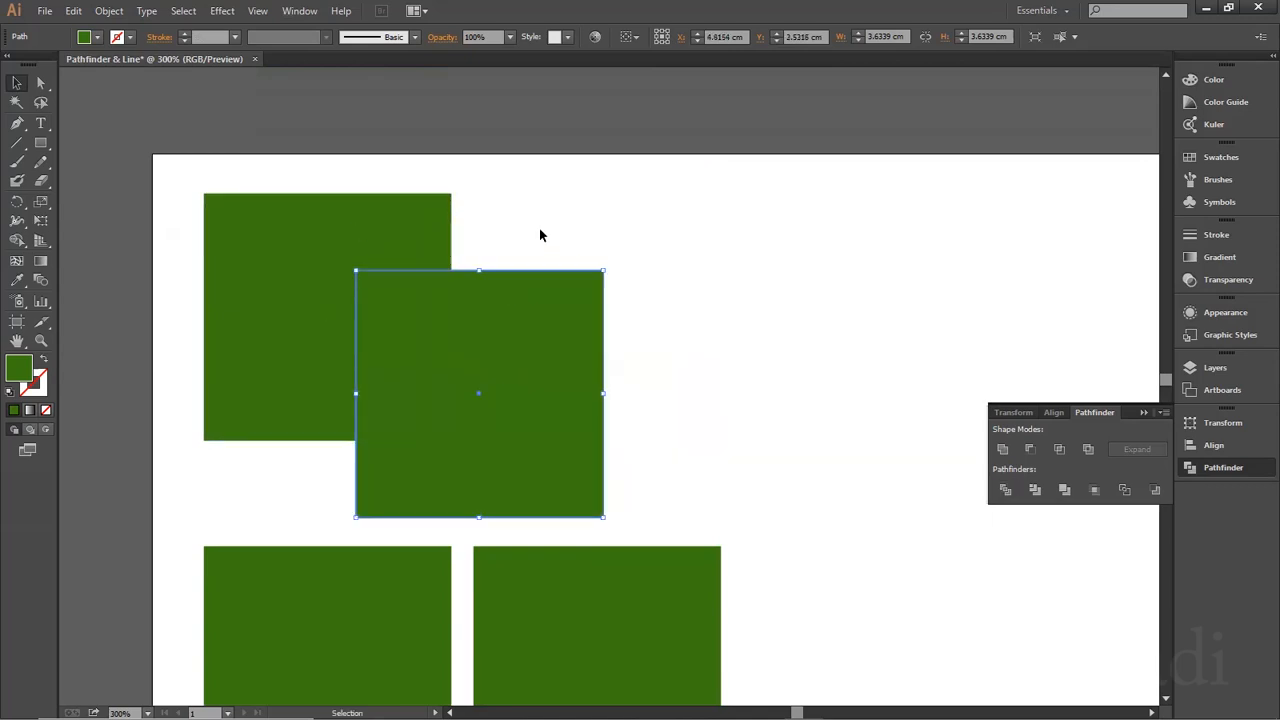
pyautogui.moveTo(545, 359); pyautogui.dragTo(397, 334)
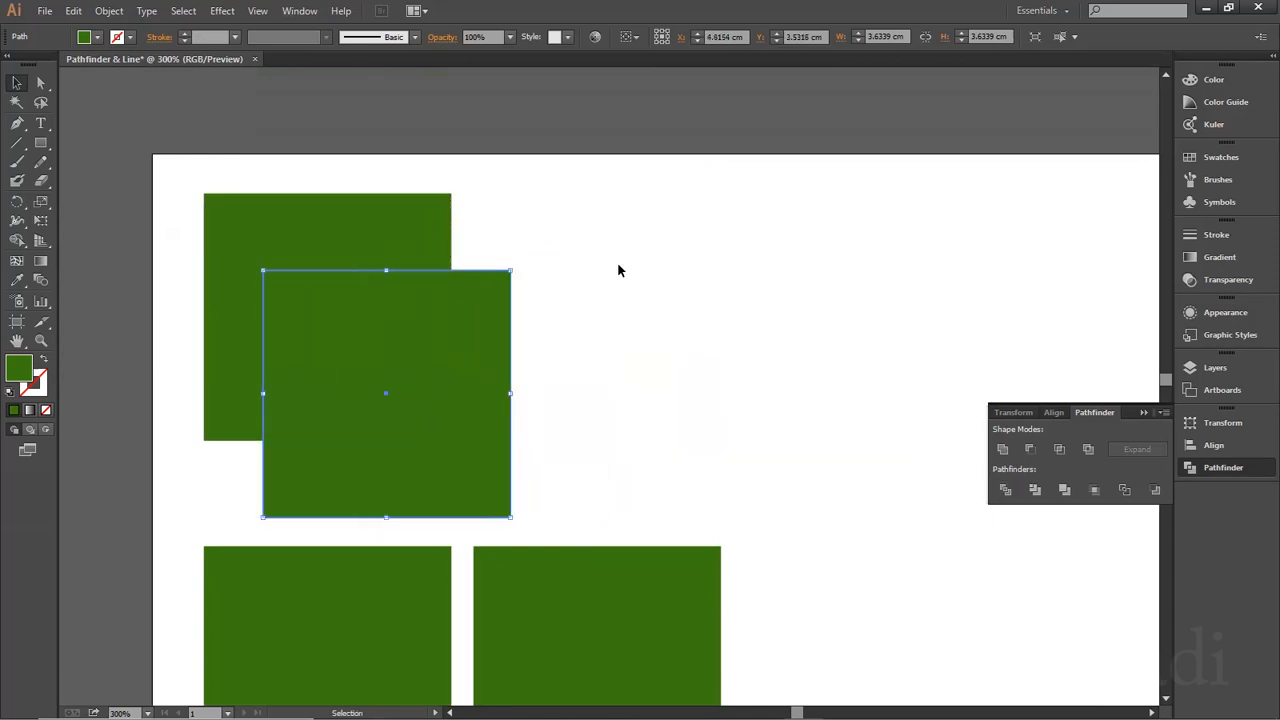
pyautogui.click(686, 246)
# Shift the lower pair of green squares further down, away from the overlapping pair
pyautogui.scroll(-1, 686, 246)
pyautogui.scroll(-1, 686, 247)
pyautogui.moveTo(795, 545); pyautogui.dragTo(338, 508)
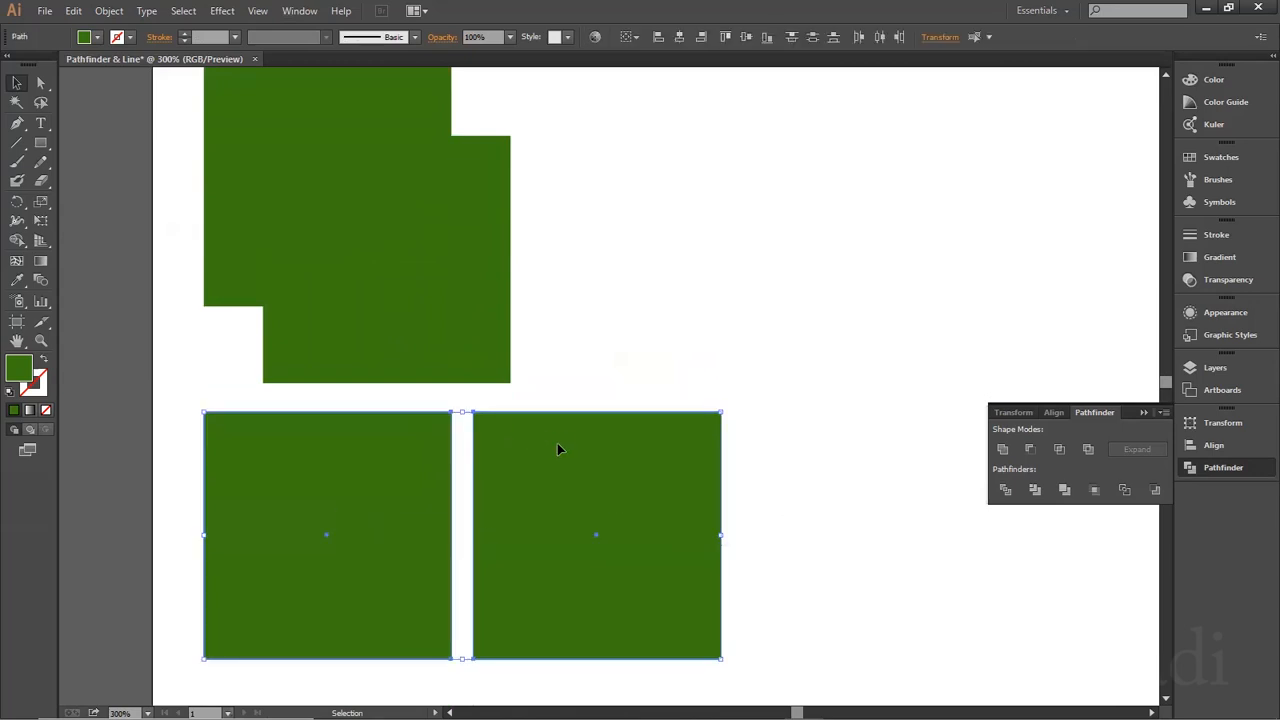
pyautogui.moveTo(557, 449); pyautogui.dragTo(559, 494)
# Adjust the front square's overlap with the rear one, placing it at about X 3.75 cm, Y 3.31 cm
pyautogui.scroll(4, 558, 490)
pyautogui.moveTo(649, 460); pyautogui.dragTo(405, 345)
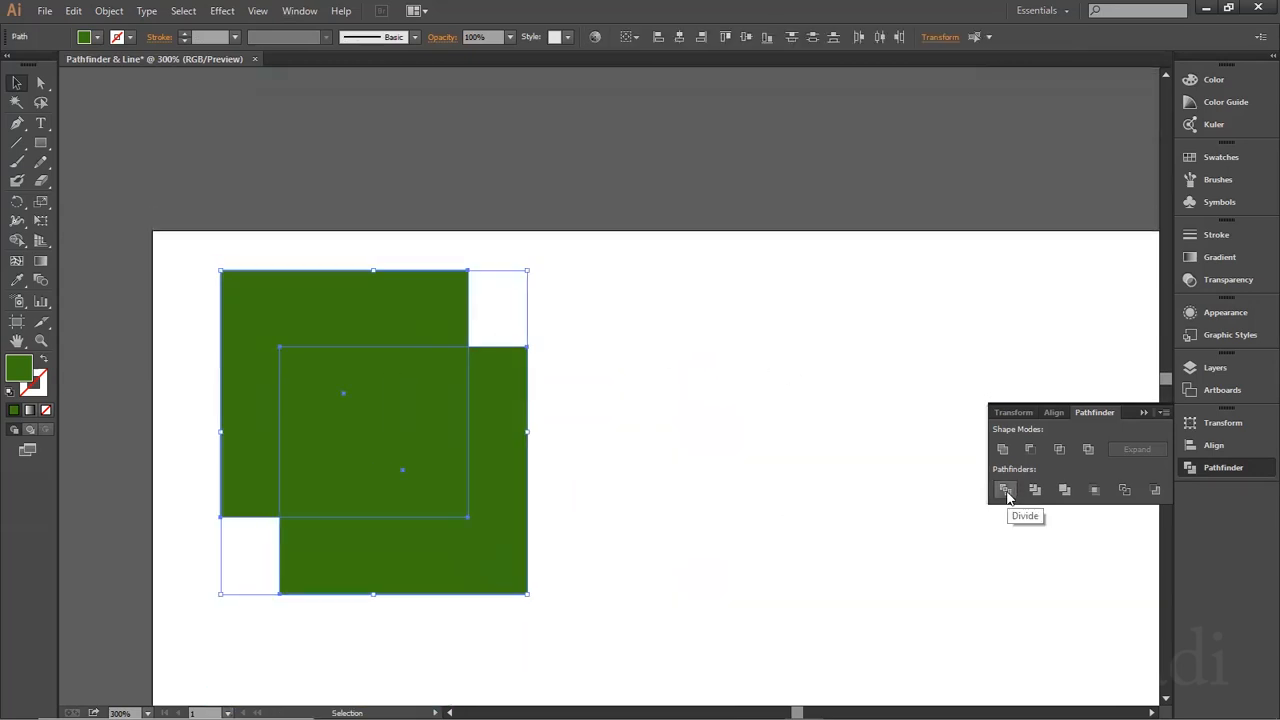
pyautogui.click(699, 455)
pyautogui.click(482, 492)
pyautogui.moveTo(506, 436); pyautogui.dragTo(508, 421)
pyautogui.moveTo(666, 277); pyautogui.dragTo(291, 428)
pyautogui.hotkey('ctrl', 'shift', 'a')
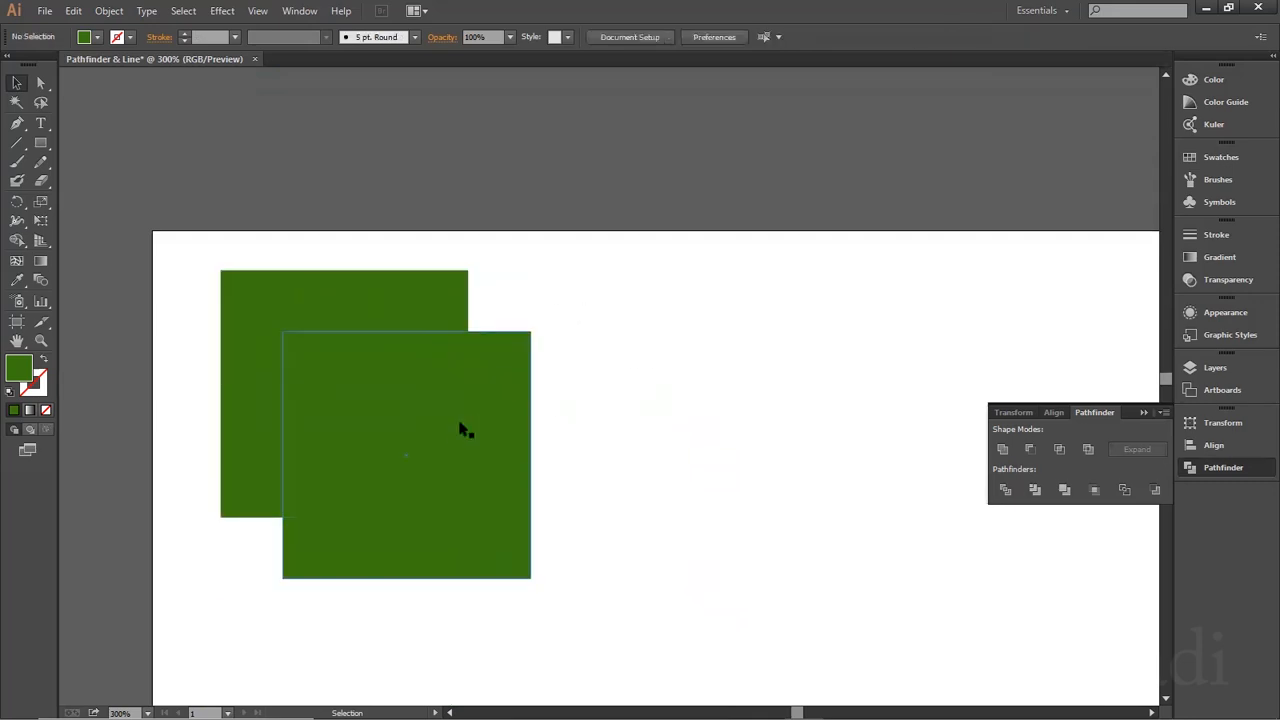
# Split the two overlapping green squares with the Divide pathfinder and compare before and after by undoing and redoing it
pyautogui.click(468, 426)
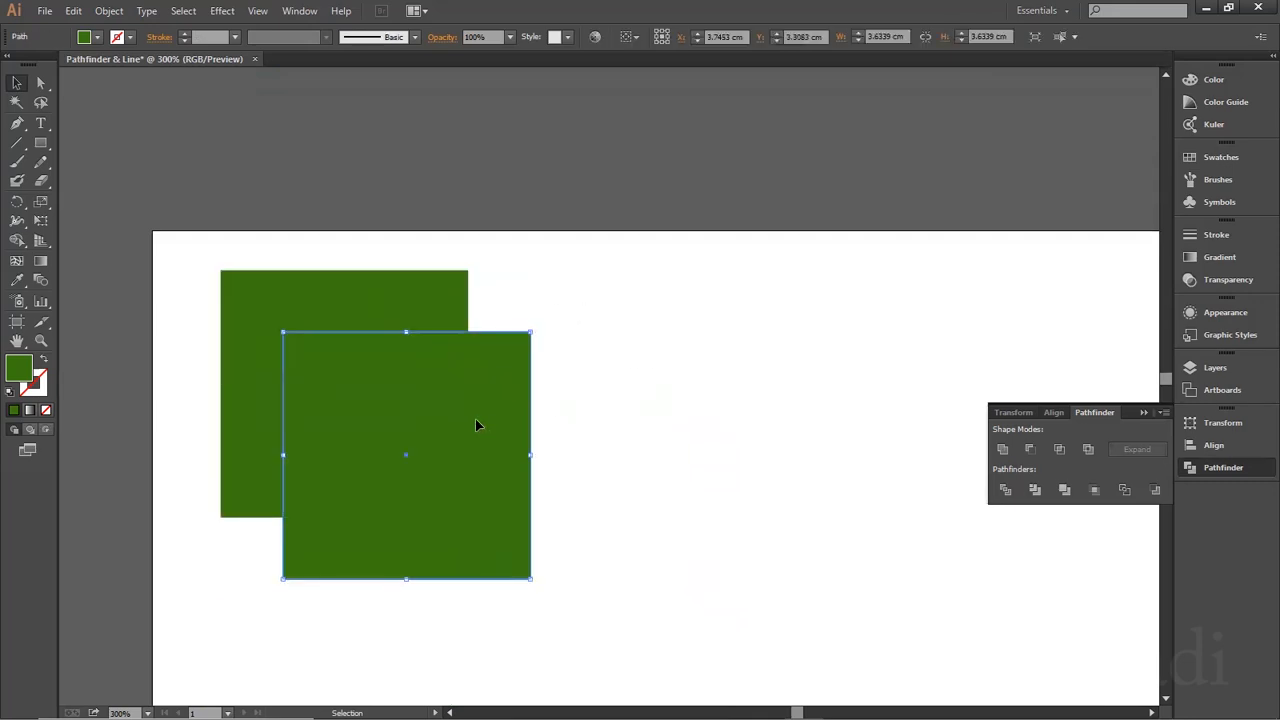
pyautogui.keyDown('shift'); pyautogui.click(406, 297); pyautogui.keyUp('shift')
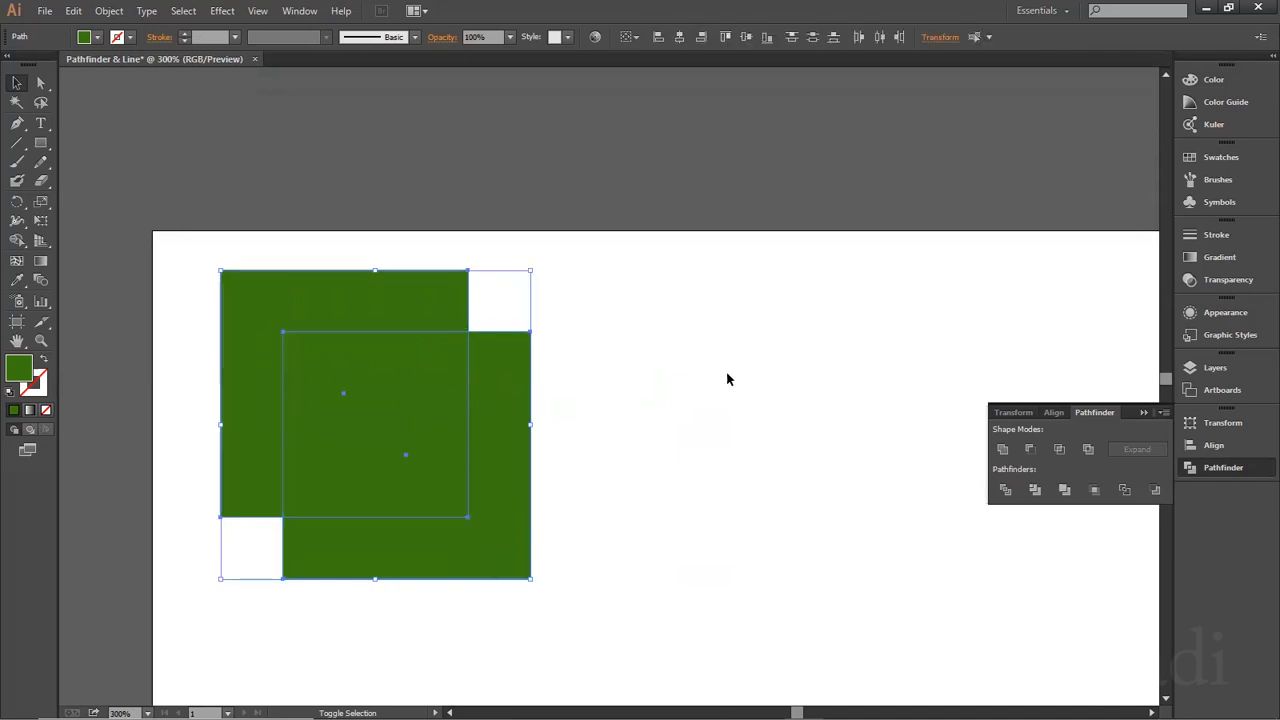
pyautogui.click(1006, 492)
pyautogui.hotkey('ctrl', 'z')
pyautogui.hotkey('ctrl', 'shift', 'z')
pyautogui.hotkey('ctrl', 'z')
pyautogui.hotkey('ctrl', 'shift', 'z')
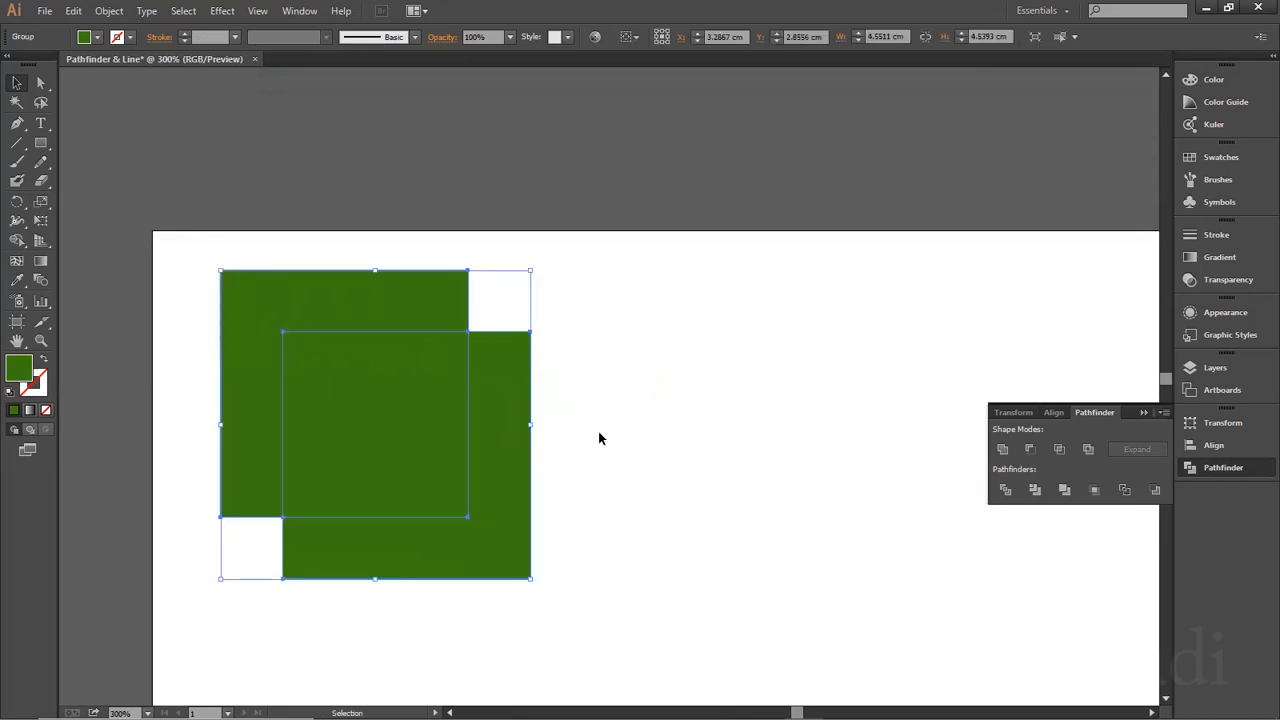
# Move the divided group to about X 2.78 cm, Y 2.81 cm and ungroup it
pyautogui.moveTo(494, 432); pyautogui.dragTo(462, 440)
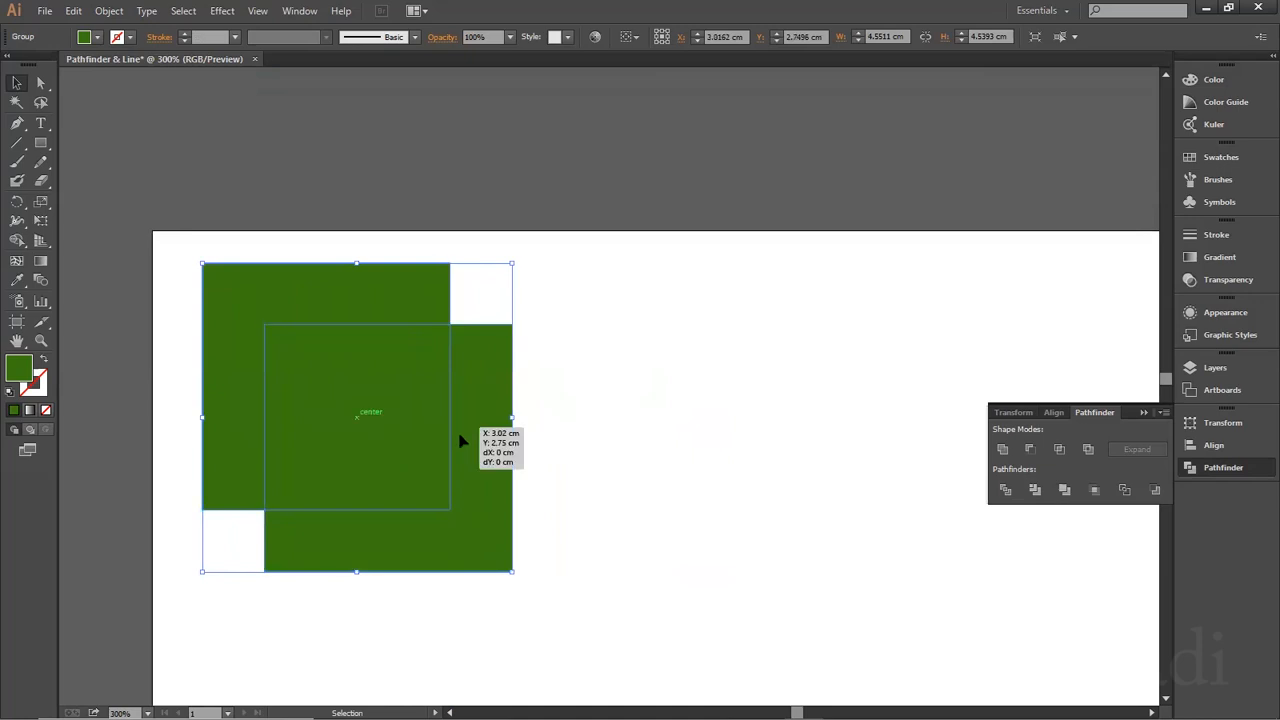
pyautogui.moveTo(387, 407)
pyautogui.mouseDown()
pyautogui.moveTo(416, 404)
pyautogui.moveTo(363, 418)
pyautogui.moveTo(371, 410)
pyautogui.mouseUp()
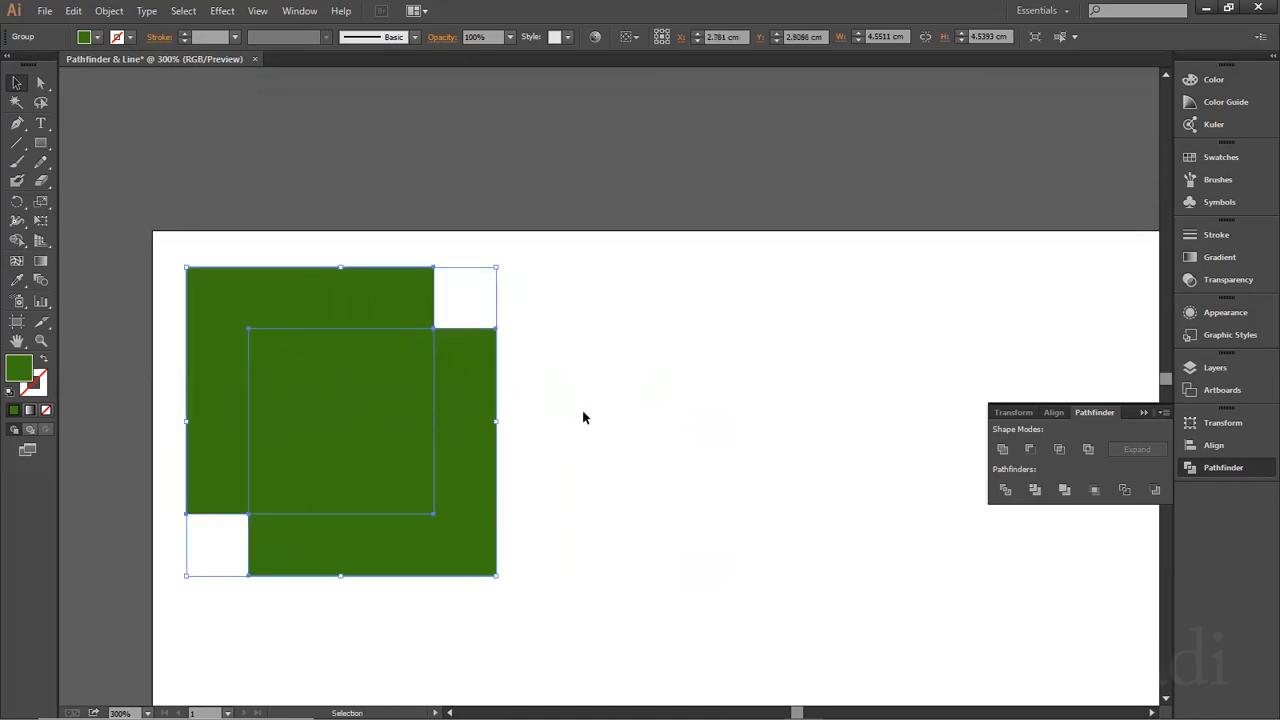
pyautogui.rightClick(411, 379)
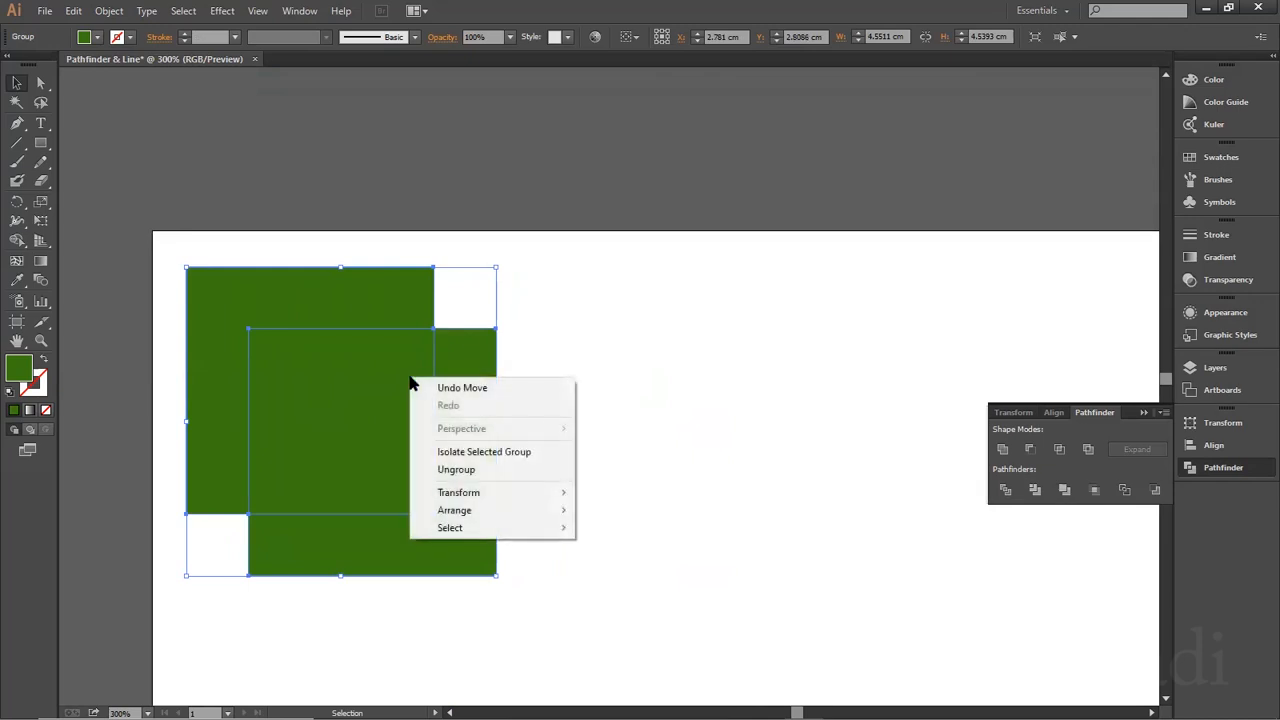
pyautogui.click(466, 470)
pyautogui.click(506, 451)
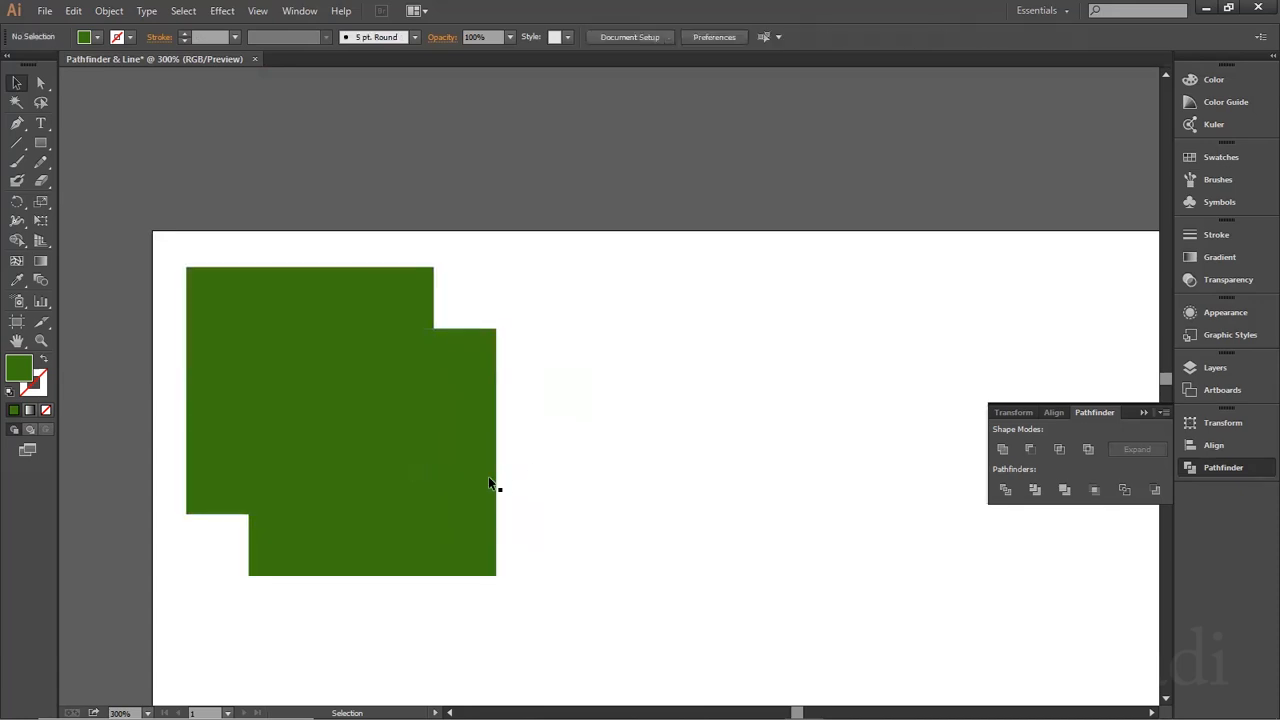
# Pull the divided pieces apart, leaving narrow gaps around the middle square, centred at about X 2.93 cm, Y 3.00 cm
pyautogui.moveTo(560, 609); pyautogui.dragTo(504, 423)
pyautogui.hotkey('ctrl', 'z')
pyautogui.click(608, 500)
pyautogui.scroll(-1, 600, 495)
pyautogui.moveTo(362, 337)
pyautogui.mouseDown()
pyautogui.moveTo(373, 359)
pyautogui.moveTo(362, 343)
pyautogui.mouseUp()
pyautogui.moveTo(394, 405); pyautogui.dragTo(395, 416)
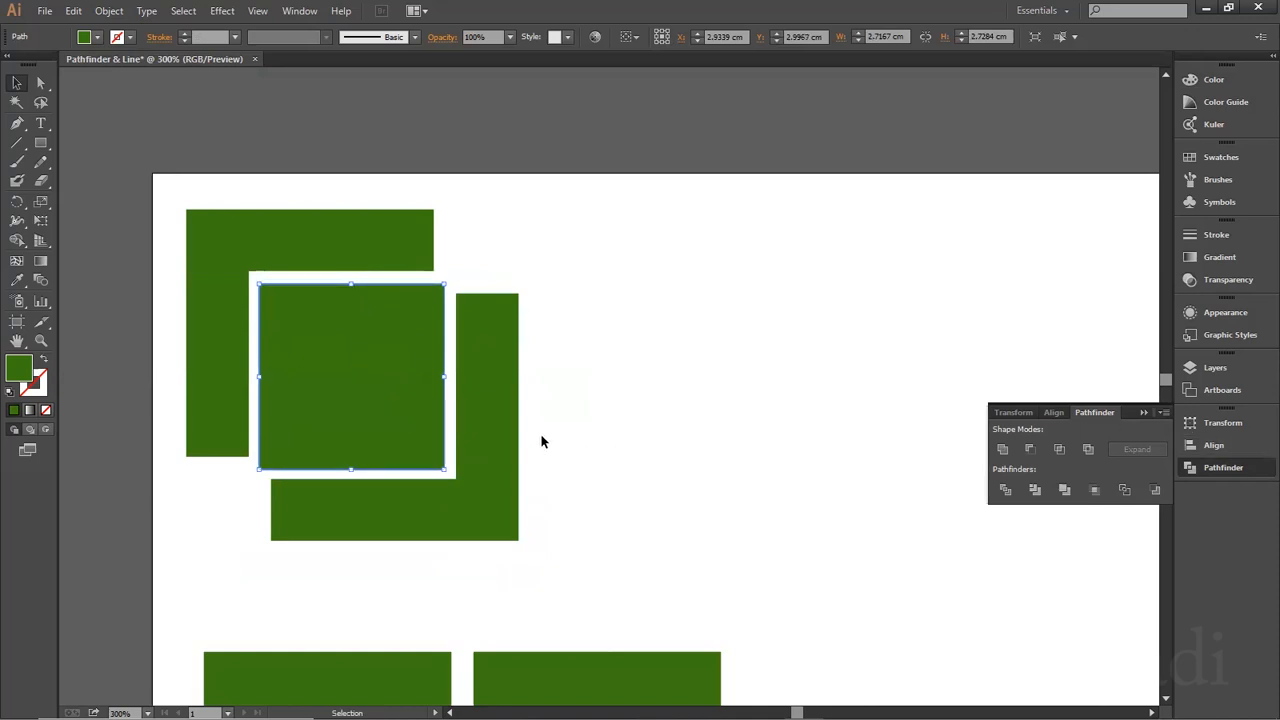
pyautogui.click(635, 458)
# Nudge the lower-right L-shaped piece slightly down to widen its gap to the middle square
pyautogui.scroll(-2, 635, 458)
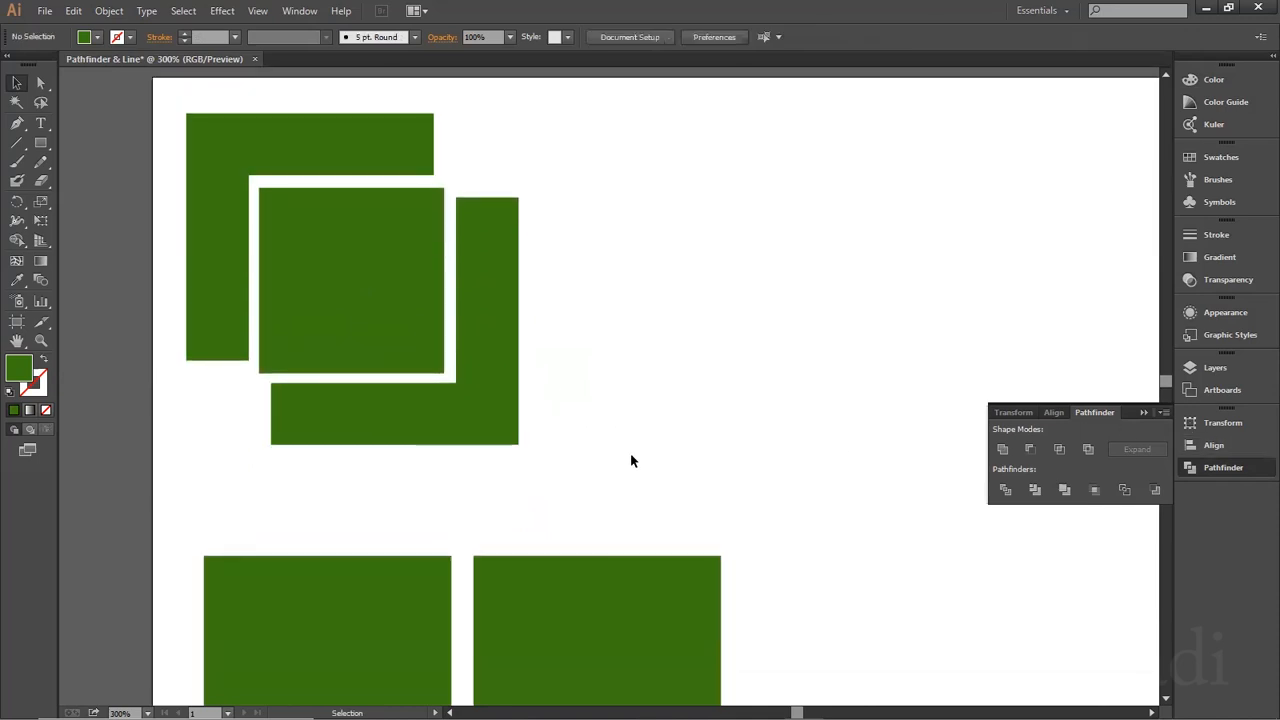
pyautogui.scroll(-2, 630, 458)
pyautogui.scroll(2, 615, 455)
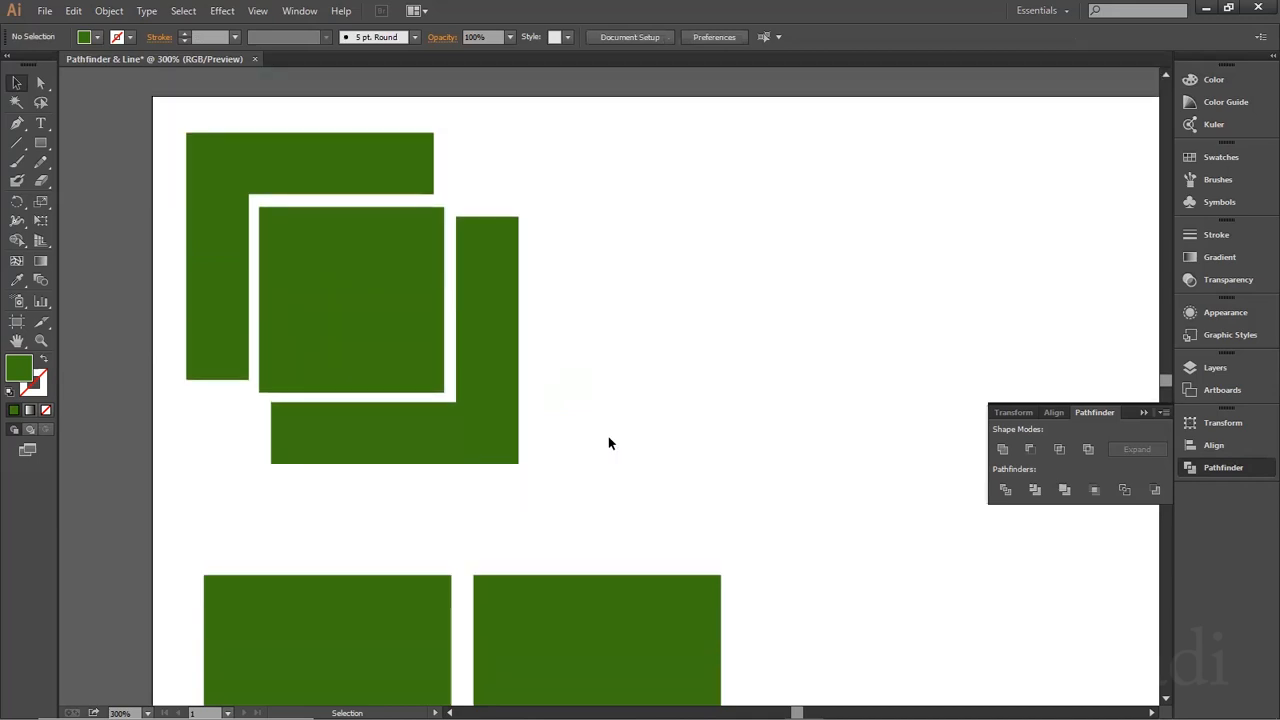
pyautogui.moveTo(494, 437); pyautogui.dragTo(496, 443)
pyautogui.click(593, 409)
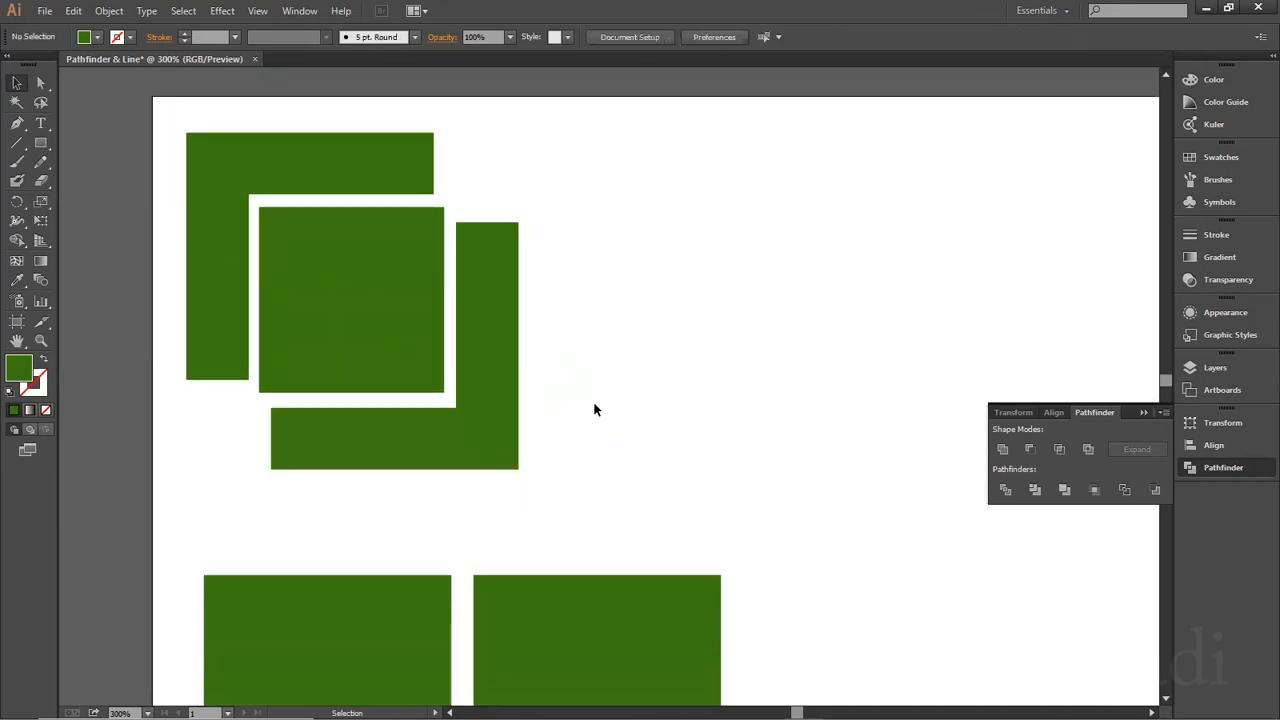
pyautogui.scroll(1, 682, 422)
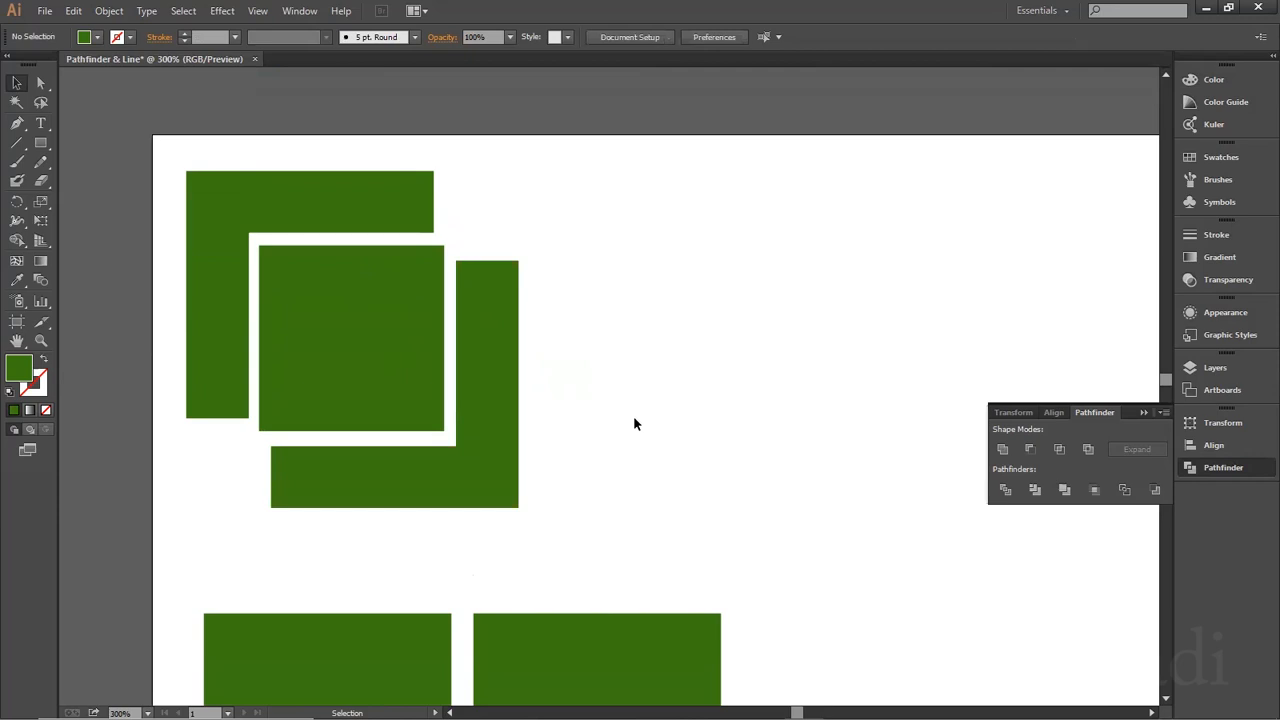
# Move the lower pair of green squares up to the right of the divided pieces
pyautogui.scroll(-5, 633, 424)
pyautogui.scroll(3, 643, 391)
pyautogui.moveTo(365, 455); pyautogui.dragTo(990, 199)
pyautogui.scroll(-1, 990, 170)
pyautogui.scroll(-2, 990, 195)
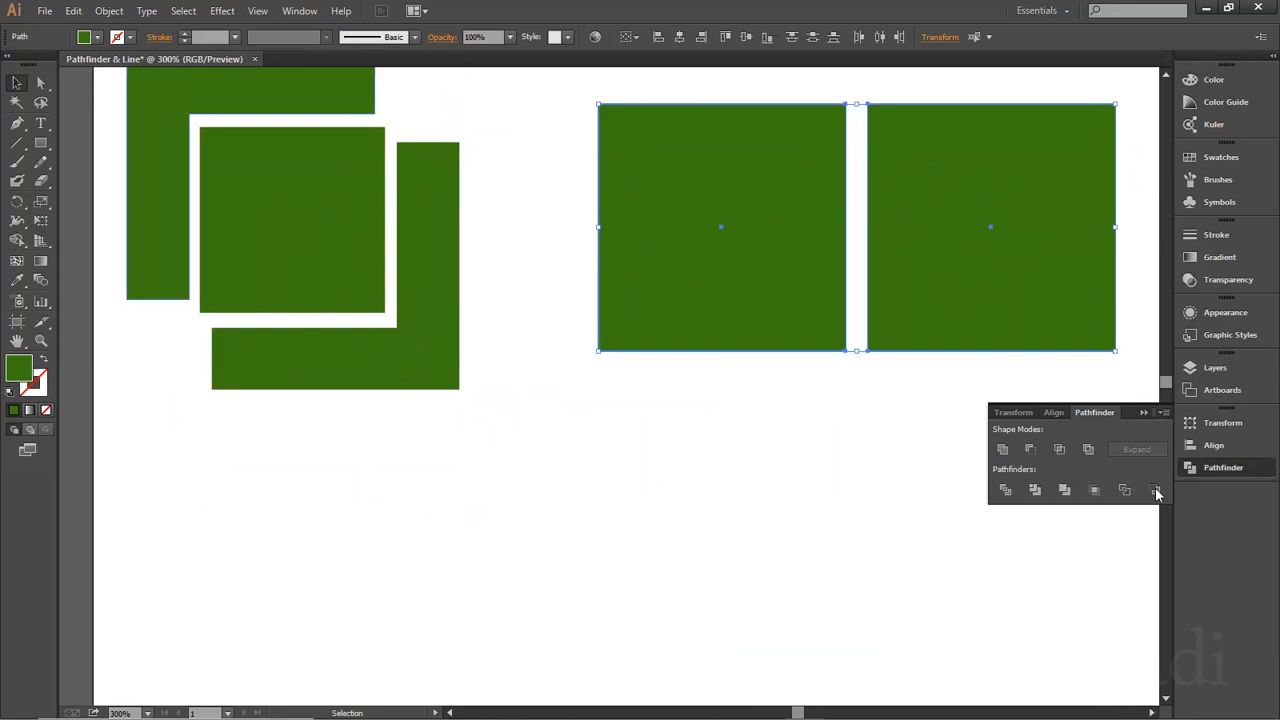
# Shift the divided pieces and the pair of squares together further right on the artboard
pyautogui.press('a')
pyautogui.hotkey('ctrl', '-')
pyautogui.hotkey('ctrl', '-')
pyautogui.press('v')
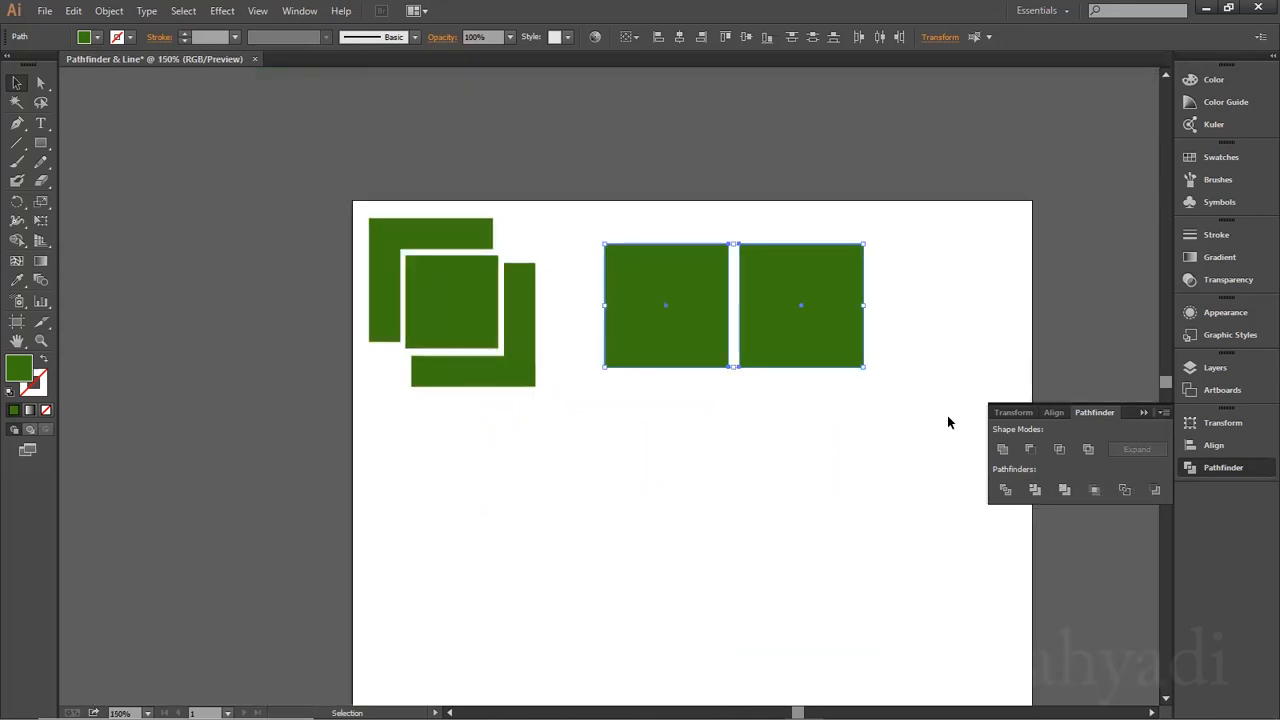
pyautogui.scroll(-2, 800, 460)
pyautogui.moveTo(903, 397); pyautogui.dragTo(300, 230)
pyautogui.moveTo(680, 212); pyautogui.dragTo(748, 226)
pyautogui.click(817, 380)
# Duplicate the intact pair of squares below, then duplicate that copy alongside to form a second row of two pairs
pyautogui.moveTo(930, 378); pyautogui.dragTo(698, 238)
pyautogui.scroll(-2, 757, 206)
pyautogui.moveTo(760, 209); pyautogui.dragTo(484, 447)
pyautogui.moveTo(484, 447); pyautogui.dragTo(803, 436)
pyautogui.scroll(-2, 805, 435)
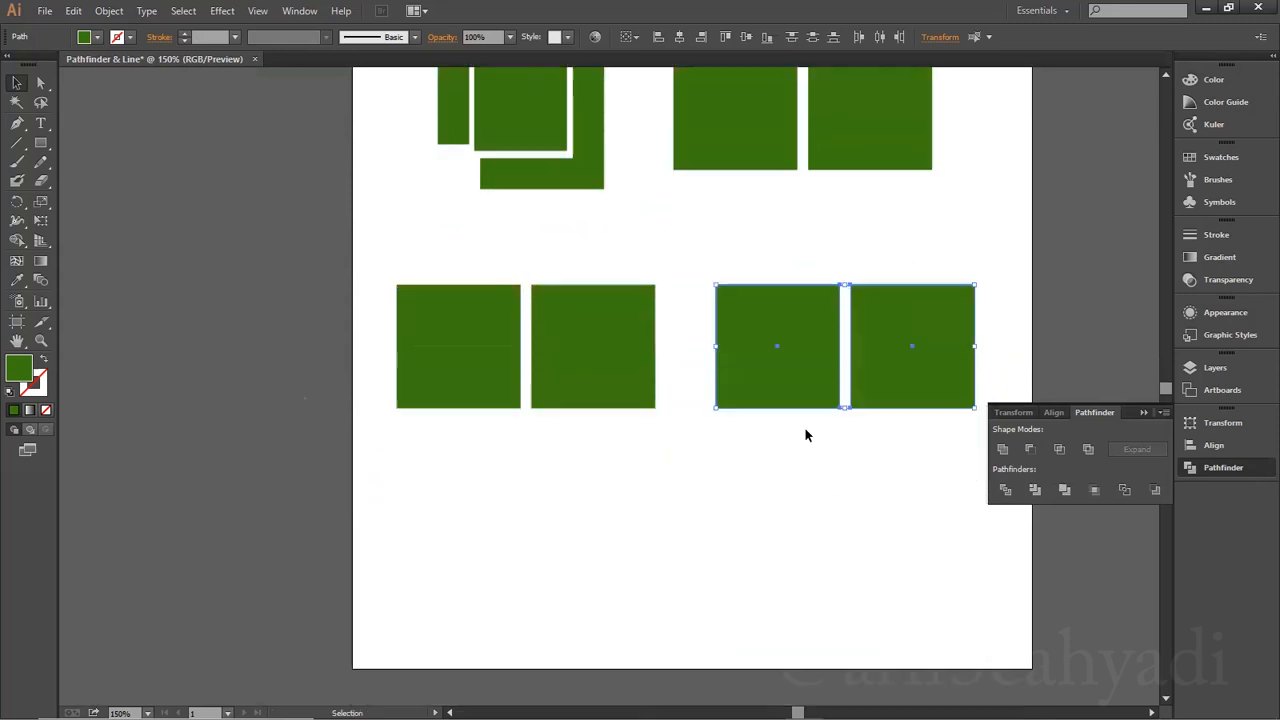
# Duplicate pairs of squares further down the artboard to form a third row of two pairs
pyautogui.scroll(-3, 805, 435)
pyautogui.moveTo(815, 238); pyautogui.dragTo(500, 434)
pyautogui.moveTo(500, 434); pyautogui.dragTo(800, 425)
pyautogui.scroll(1, 800, 425)
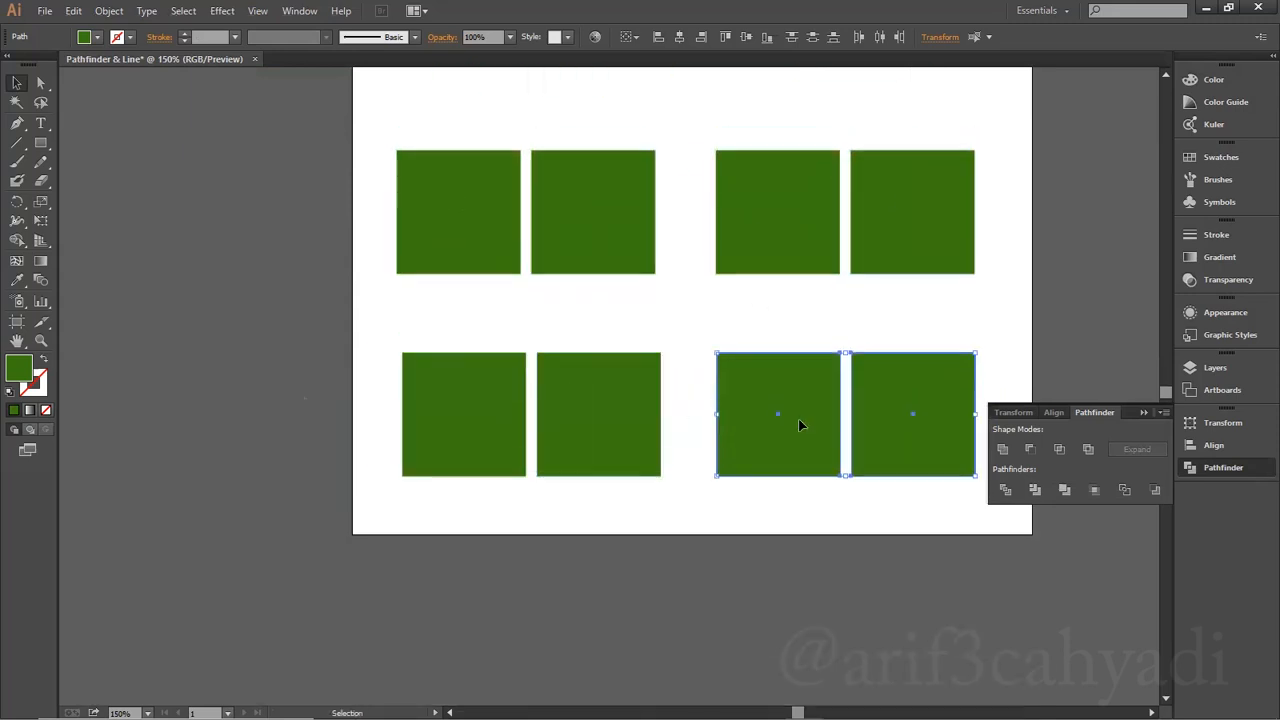
pyautogui.scroll(6, 799, 425)
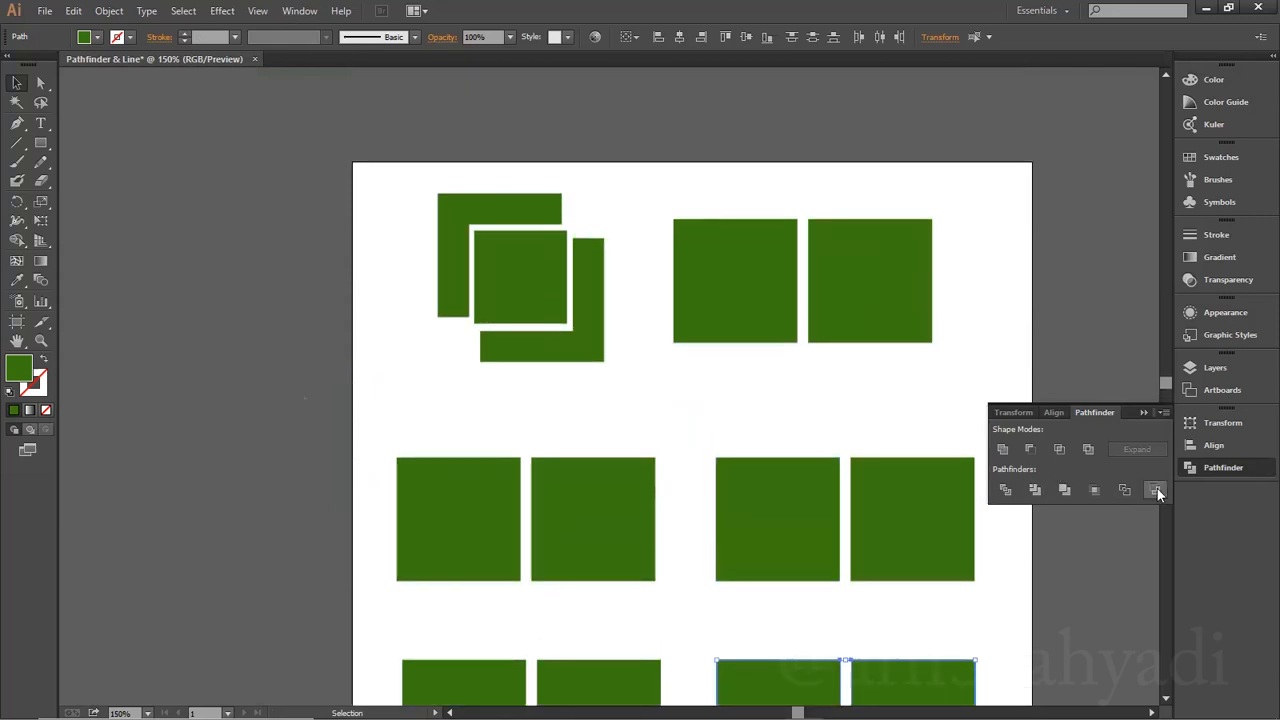
pyautogui.click(881, 396)
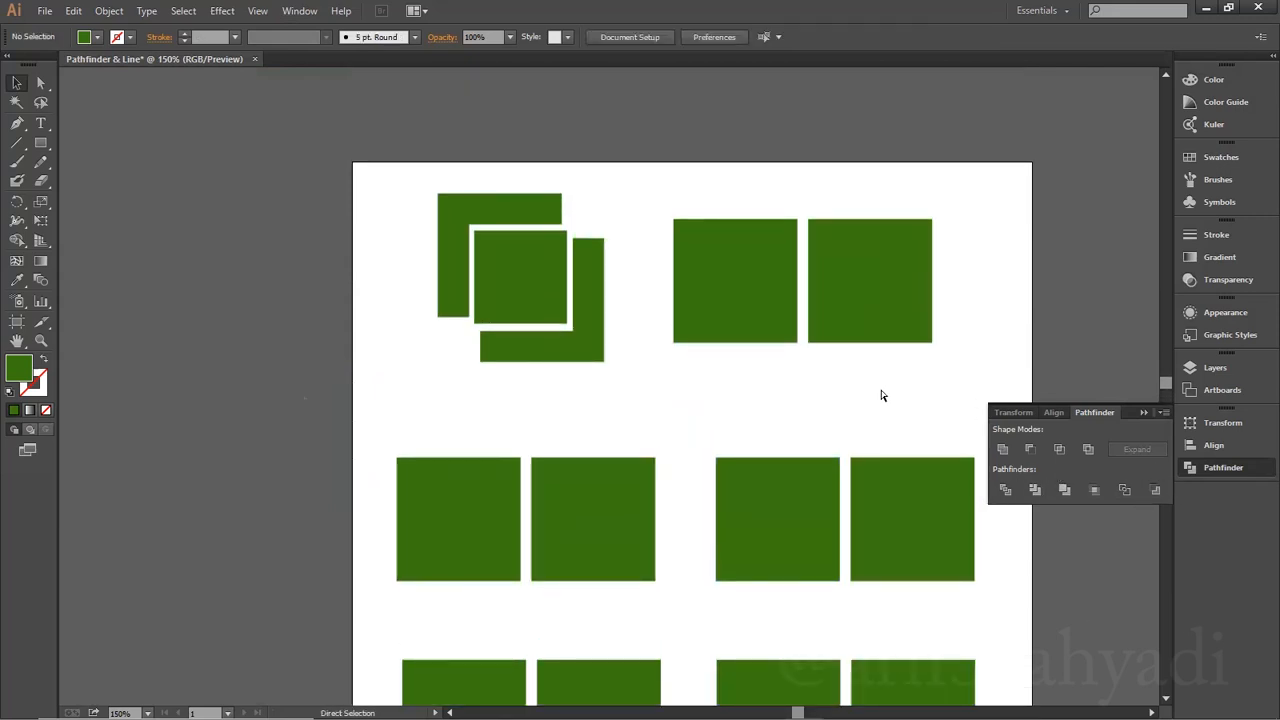
# Fill the pair of squares beside the divided pieces with dark blue #111177
pyautogui.hotkey('ctrl', '=')
pyautogui.hotkey('ctrl', '=')
pyautogui.hotkey('ctrl', '=')
pyautogui.press('space')
pyautogui.moveTo(545, 478); pyautogui.dragTo(736, 130)
pyautogui.moveTo(374, 150); pyautogui.dragTo(760, 370)
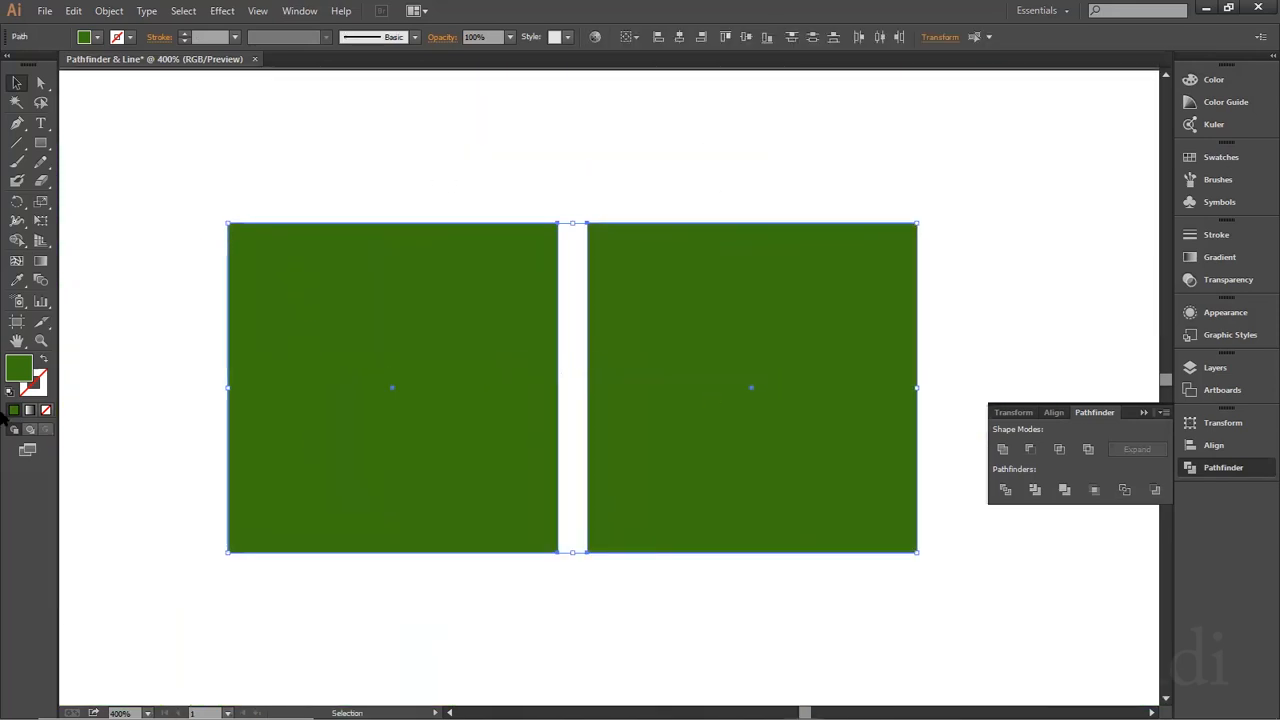
pyautogui.doubleClick(28, 373)
pyautogui.moveTo(1051, 459); pyautogui.dragTo(1068, 392)
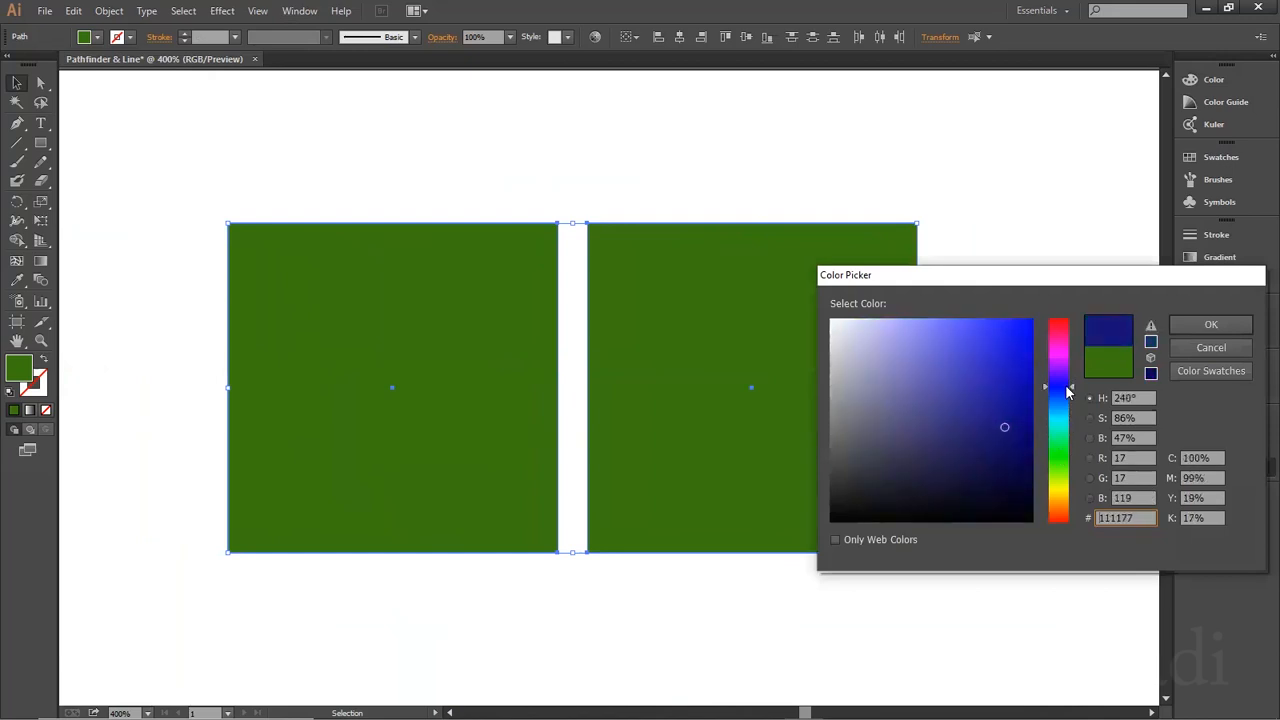
pyautogui.click(1211, 325)
# Move the right blue square diagonally over the left one, to about X 13.96 cm, Y 4.39 cm
pyautogui.scroll(-3, 874, 380)
pyautogui.moveTo(789, 560); pyautogui.dragTo(490, 360)
pyautogui.scroll(-1, 894, 526)
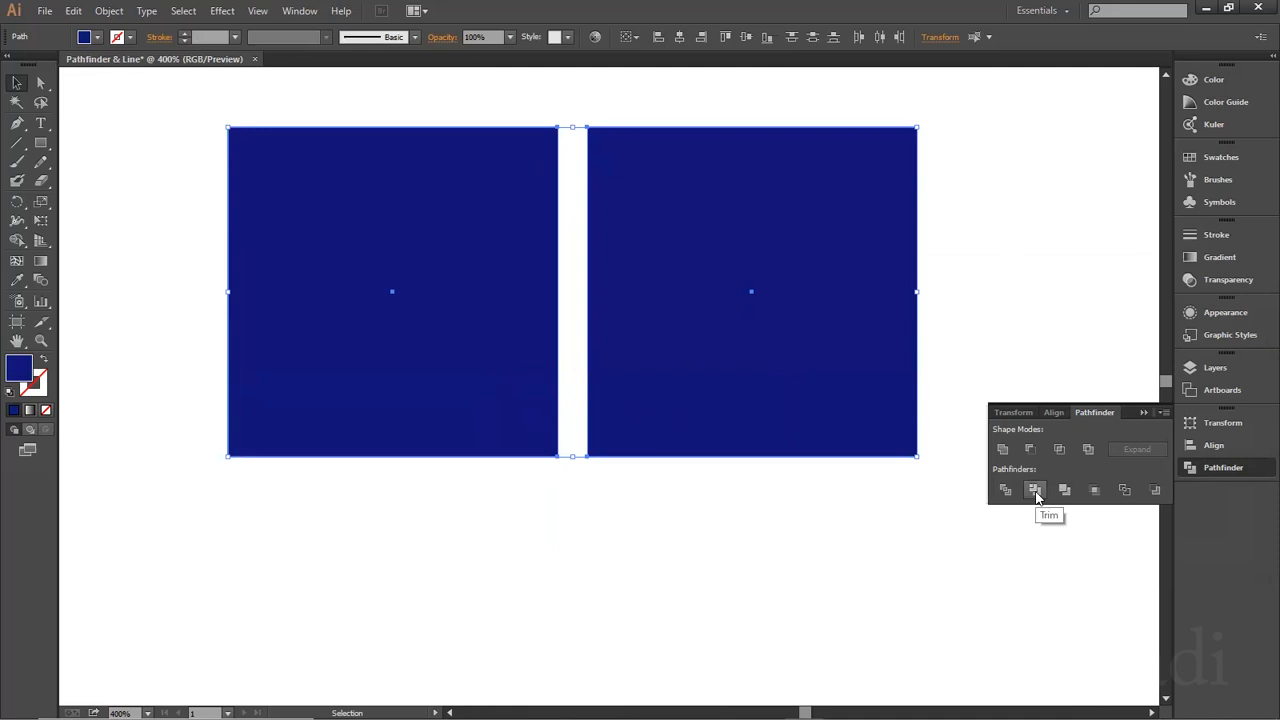
pyautogui.click(937, 540)
pyautogui.moveTo(725, 183); pyautogui.dragTo(624, 261)
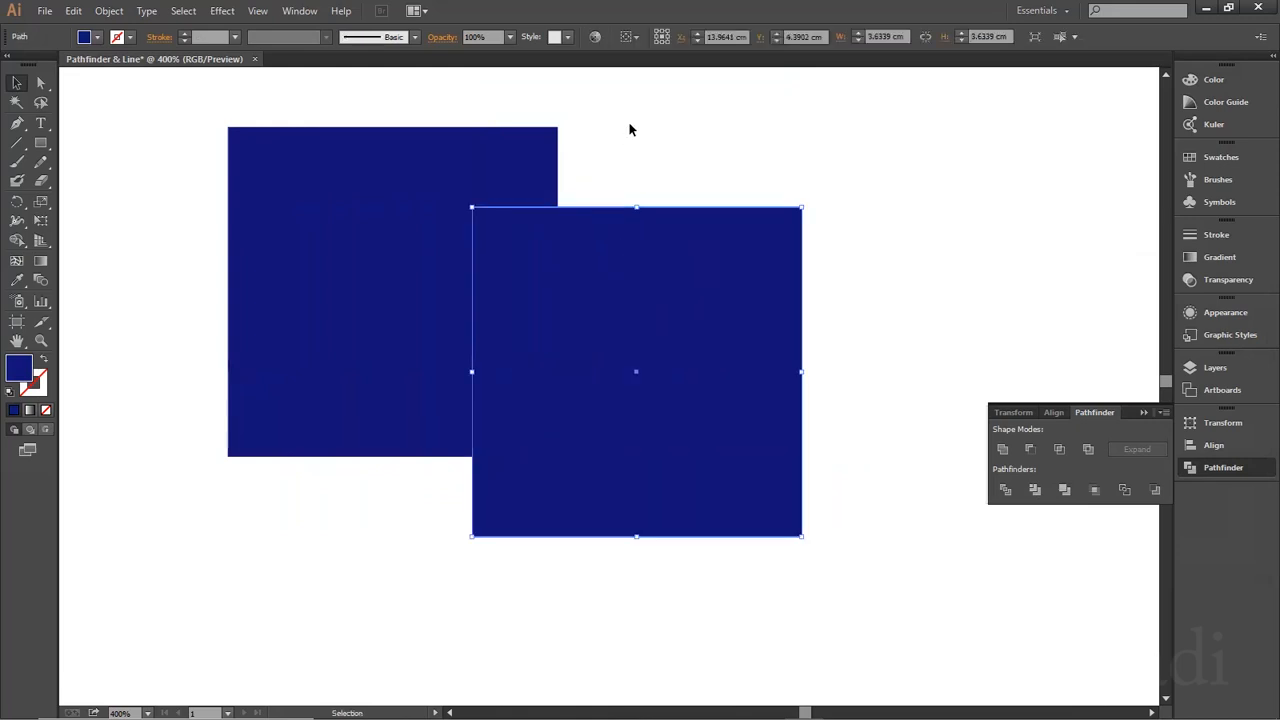
# Apply the Trim pathfinder to both blue squares, ungroup the result and move the front square slightly away
pyautogui.keyDown('shift'); pyautogui.click(495, 156); pyautogui.keyUp('shift')
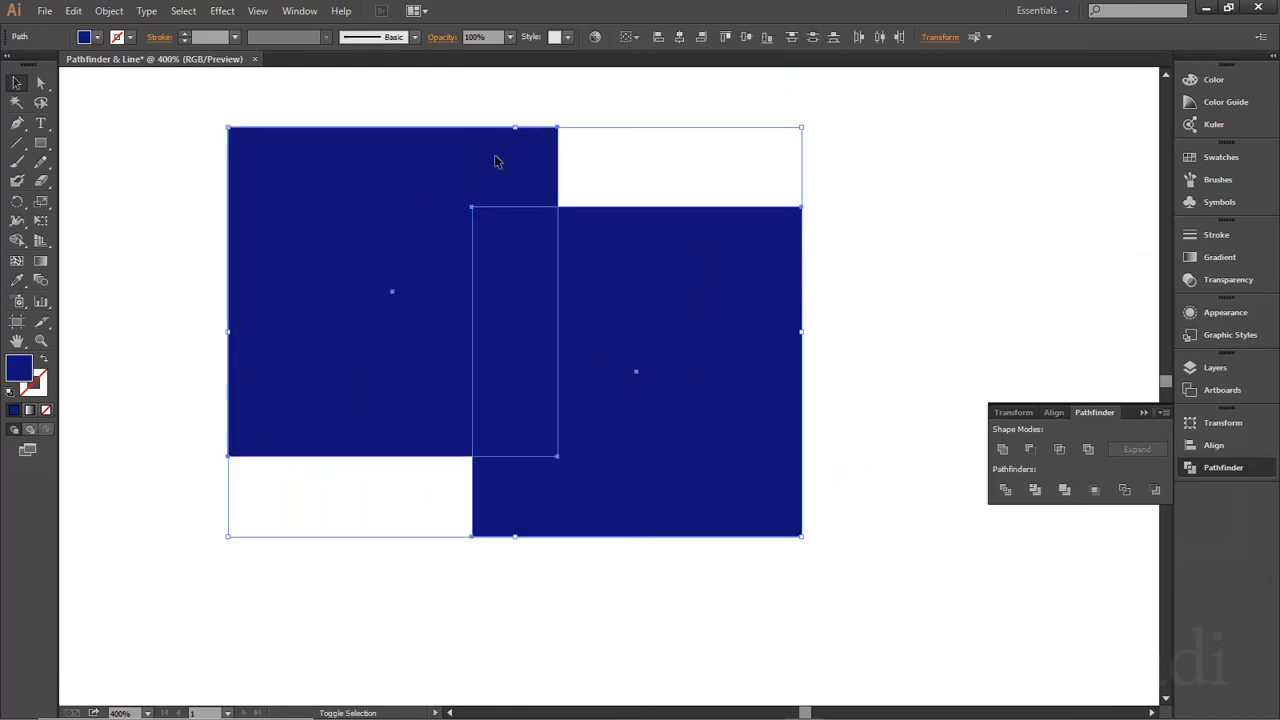
pyautogui.click(1035, 490)
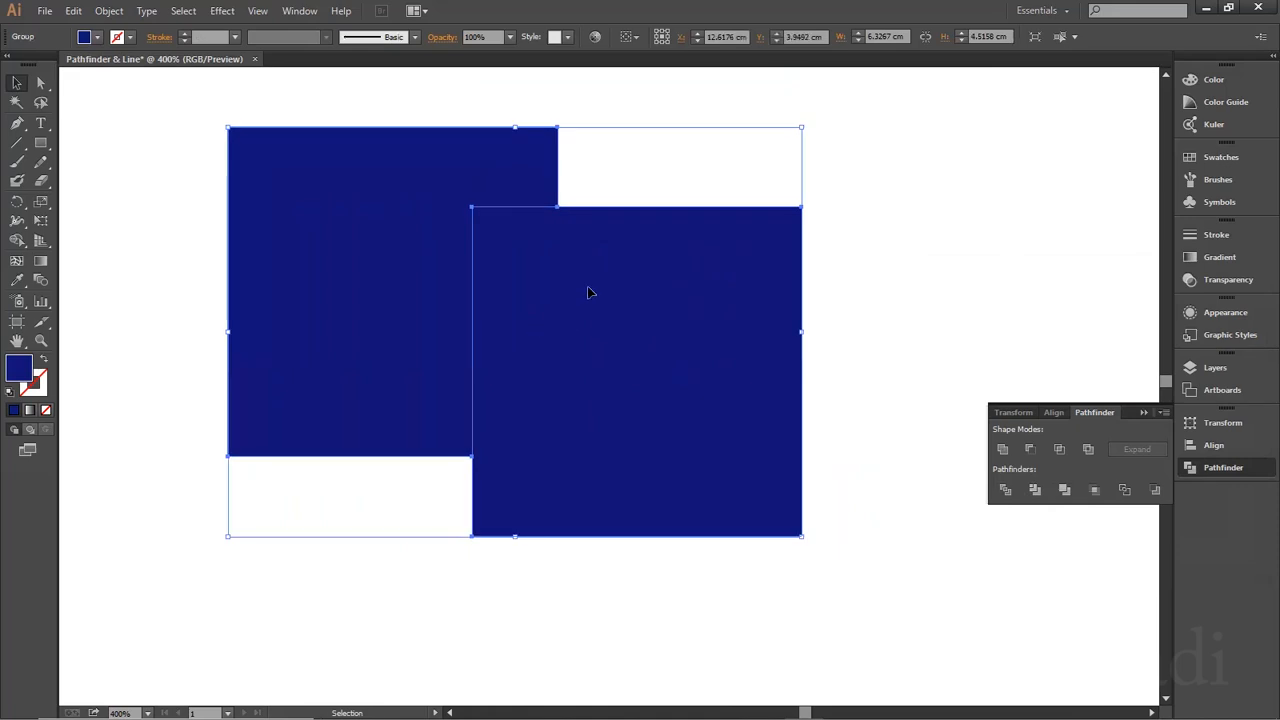
pyautogui.rightClick(588, 292)
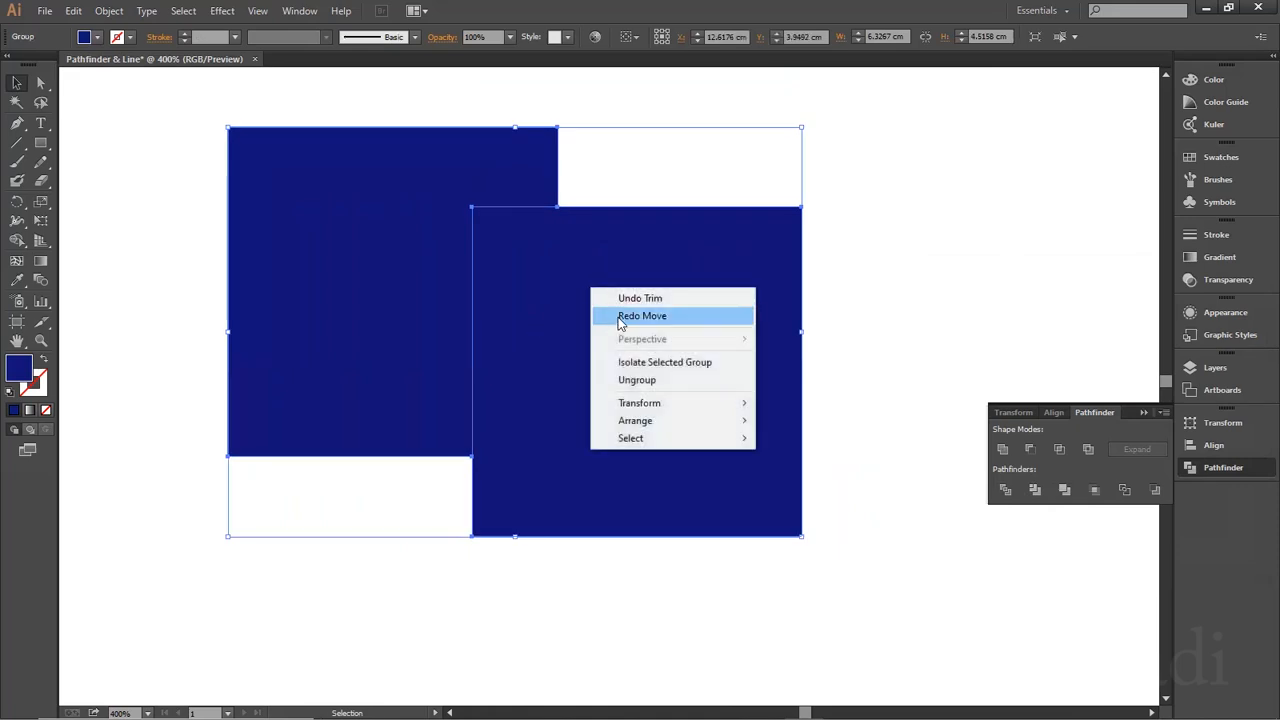
pyautogui.click(643, 376)
pyautogui.moveTo(670, 306); pyautogui.dragTo(694, 326)
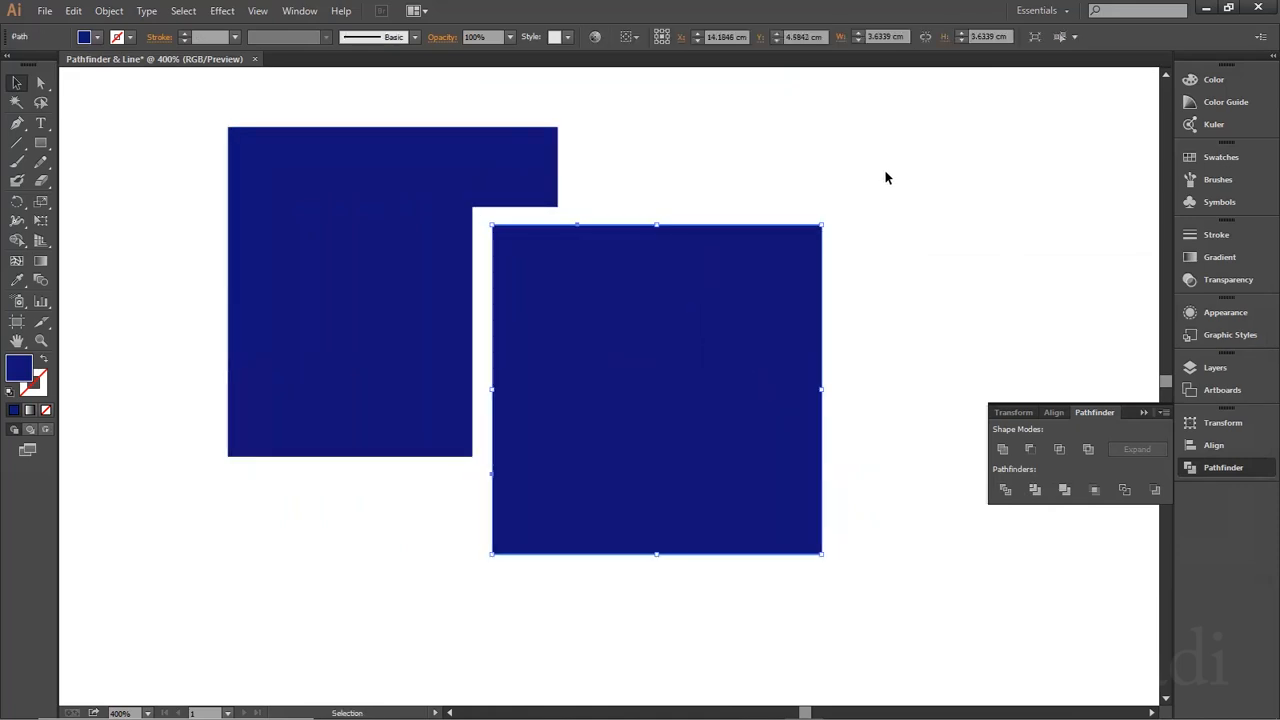
pyautogui.click(885, 178)
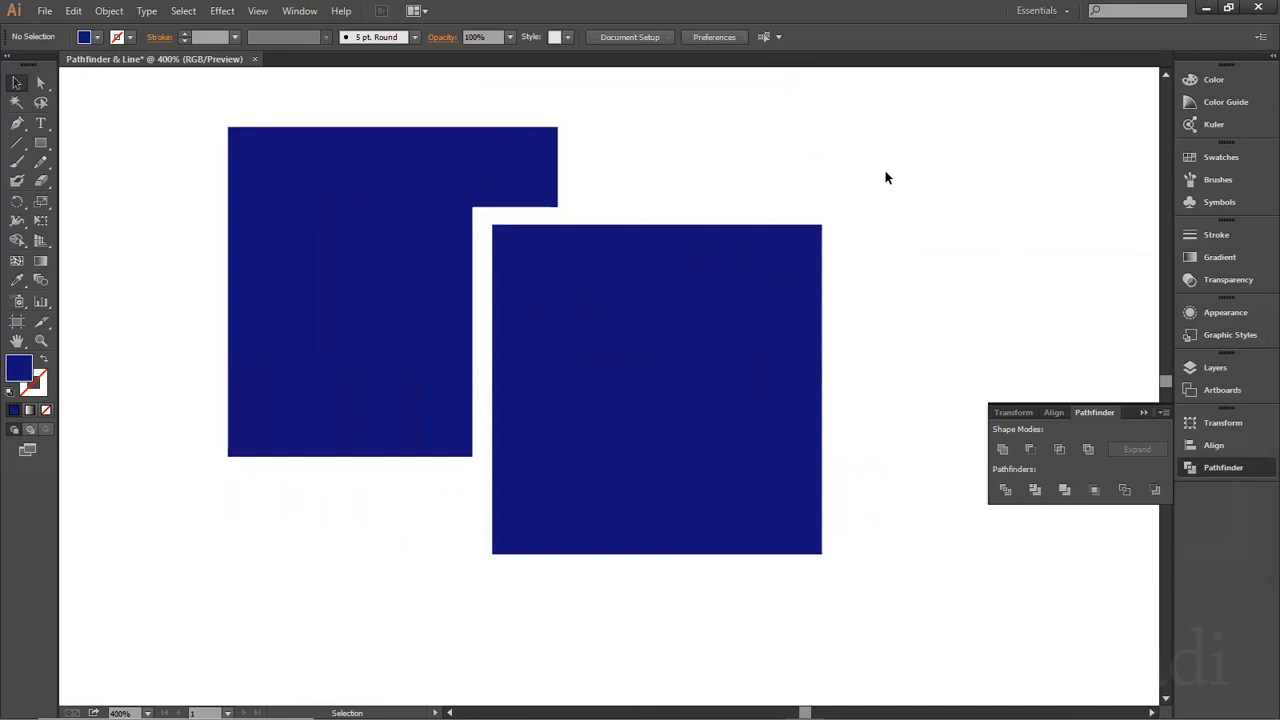
# Undo the separation, ungrouping and Trim of the blue squares
pyautogui.hotkey('ctrl', 'z')
pyautogui.hotkey('ctrl', 'z')
pyautogui.hotkey('ctrl', 'z')
pyautogui.hotkey('ctrl', 'z')
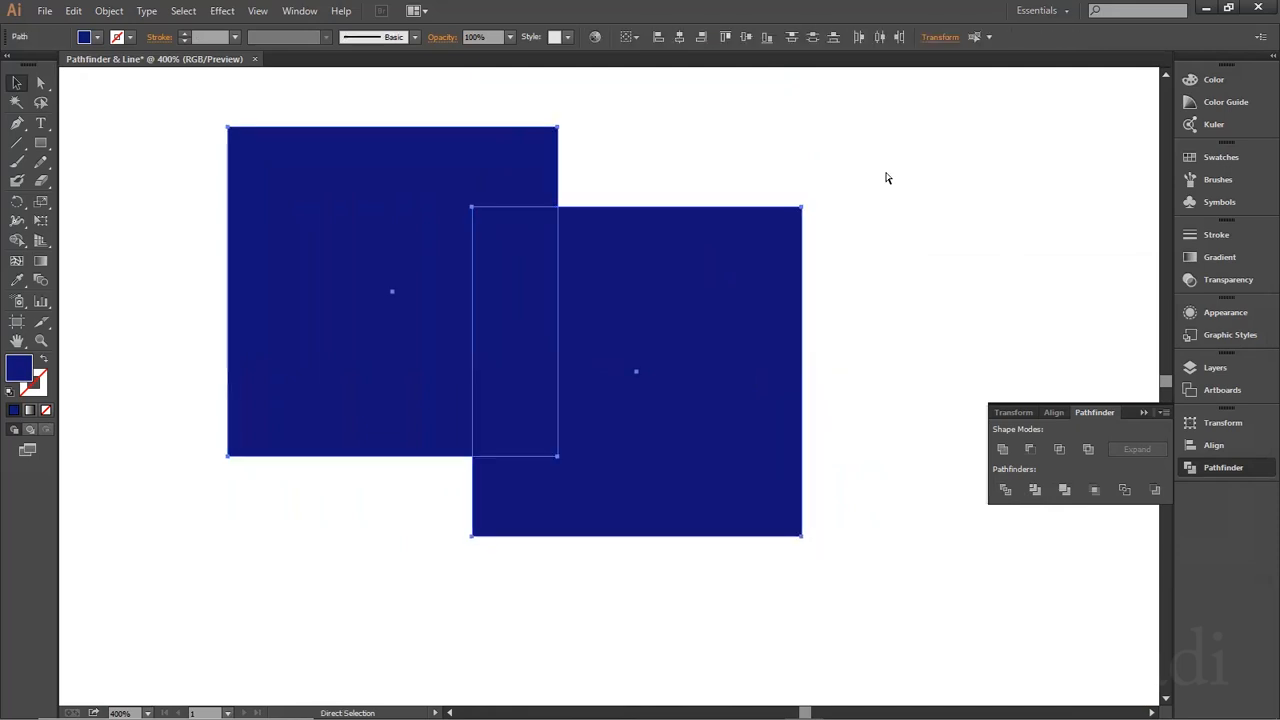
# Place the right blue square level beside the left one with a small gap, at about X 15.34 cm, Y 3.51 cm
pyautogui.click(1035, 256)
pyautogui.click(871, 266)
pyautogui.moveTo(871, 266)
pyautogui.mouseDown()
pyautogui.moveTo(690, 292)
pyautogui.moveTo(871, 250)
pyautogui.mouseUp()
pyautogui.hotkey('ctrl', 'z')
pyautogui.moveTo(625, 251); pyautogui.dragTo(722, 252)
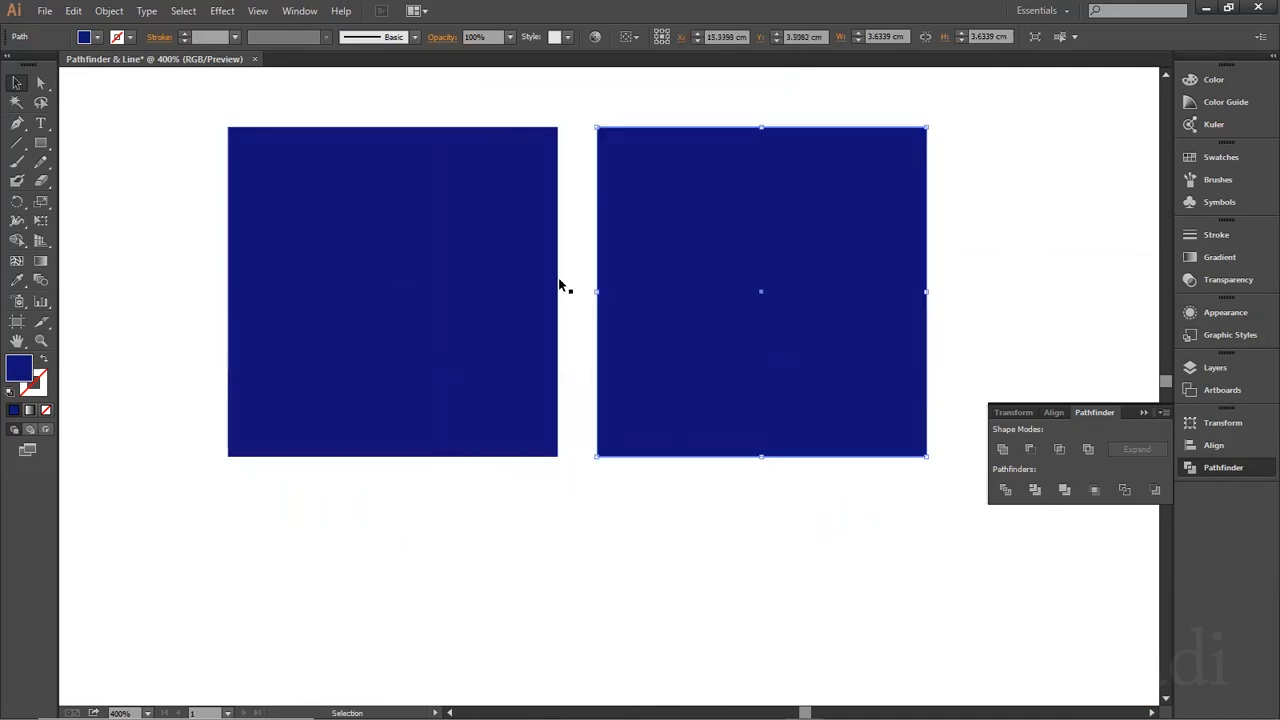
# Fill the right blue square with purple #621275
pyautogui.doubleClick(26, 375)
pyautogui.click(1058, 358)
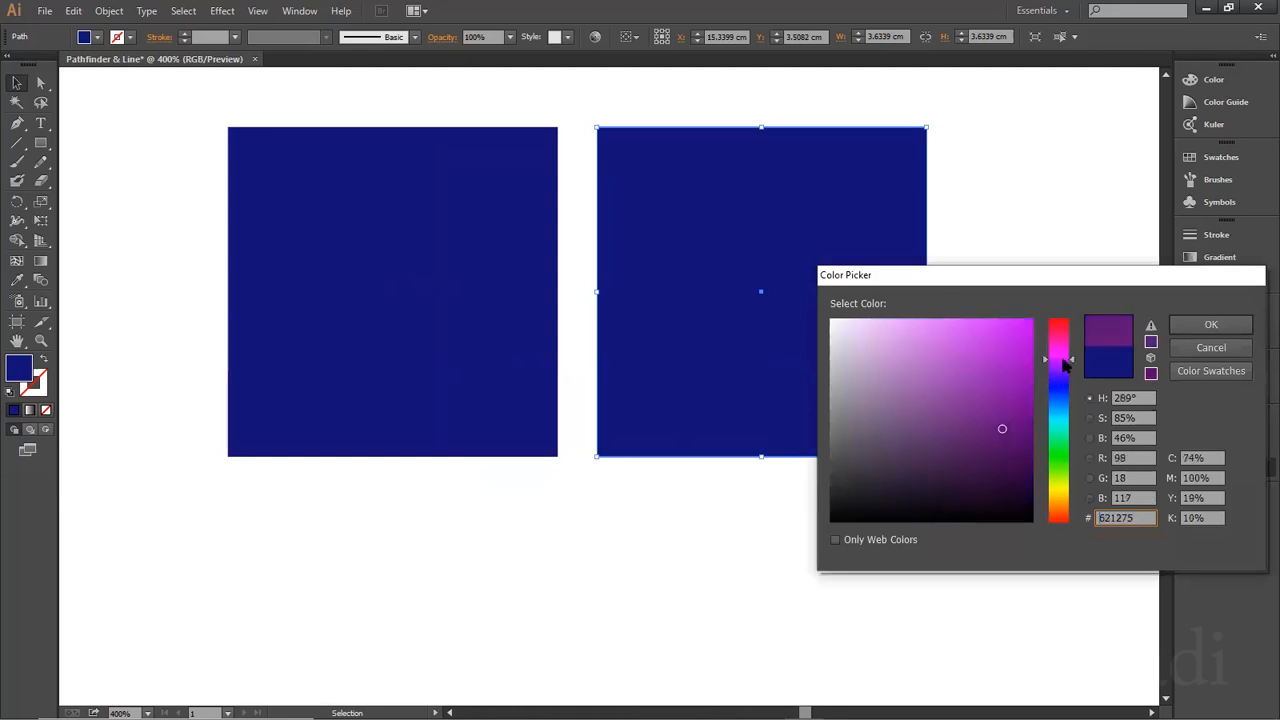
pyautogui.click(1197, 322)
# Move the purple square diagonally over the dark blue one, to about X 13.64 cm, Y 4.36 cm
pyautogui.moveTo(740, 231); pyautogui.dragTo(567, 276)
pyautogui.click(812, 240)
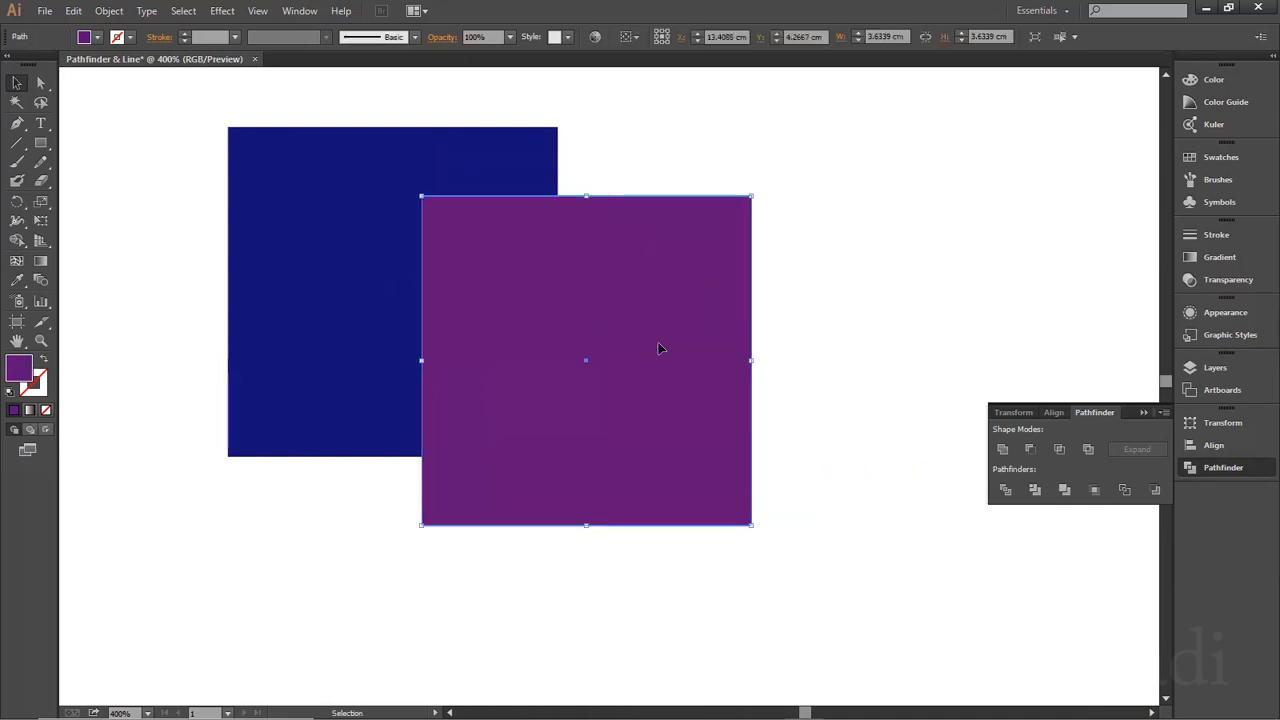
pyautogui.click(1043, 490)
pyautogui.click(837, 246)
pyautogui.moveTo(638, 319); pyautogui.dragTo(659, 327)
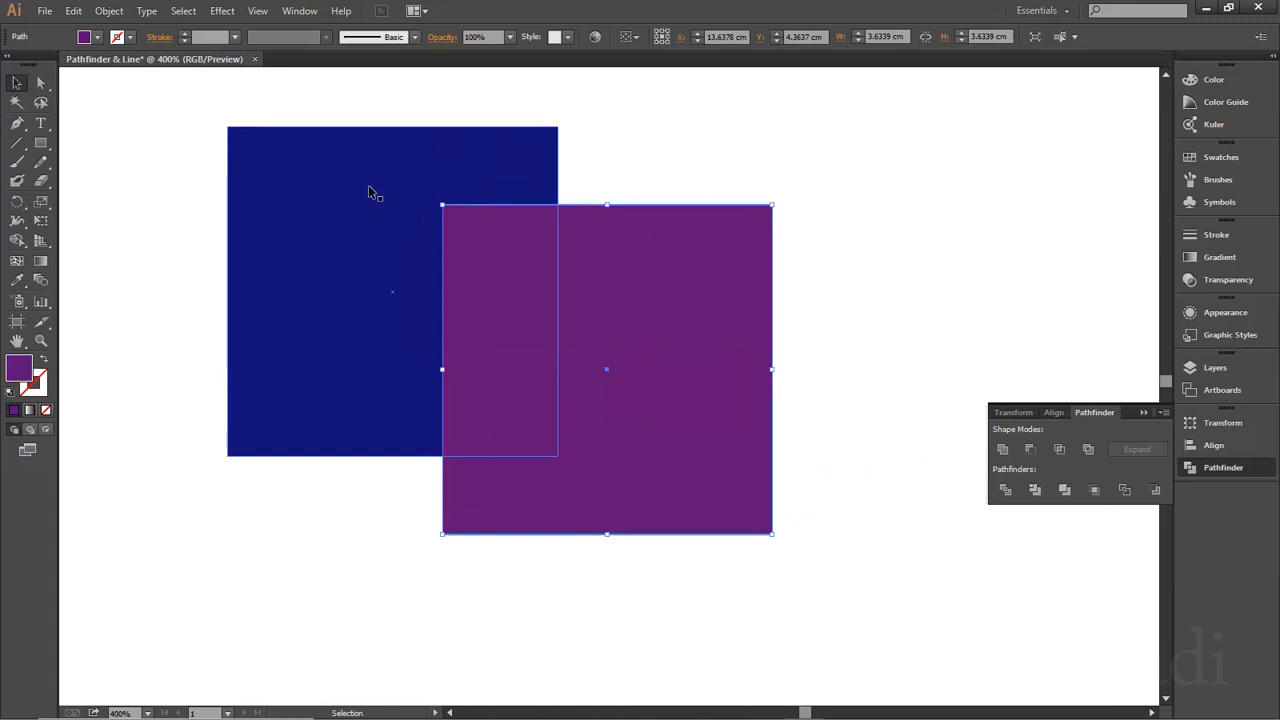
pyautogui.moveTo(483, 235); pyautogui.dragTo(488, 234)
# Apply the Trim pathfinder to the overlapping blue and purple squares and ungroup the result
pyautogui.moveTo(645, 146); pyautogui.dragTo(482, 300)
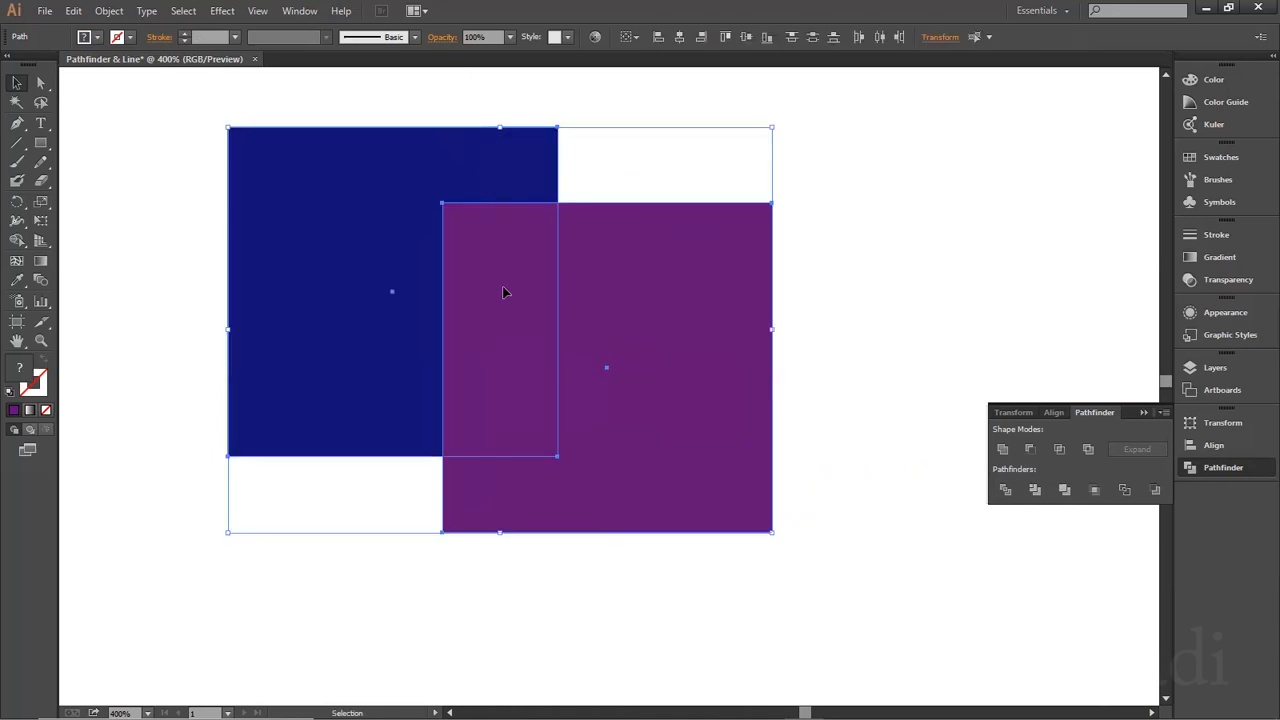
pyautogui.click(1035, 491)
pyautogui.click(843, 259)
pyautogui.click(587, 299)
pyautogui.rightClick(590, 292)
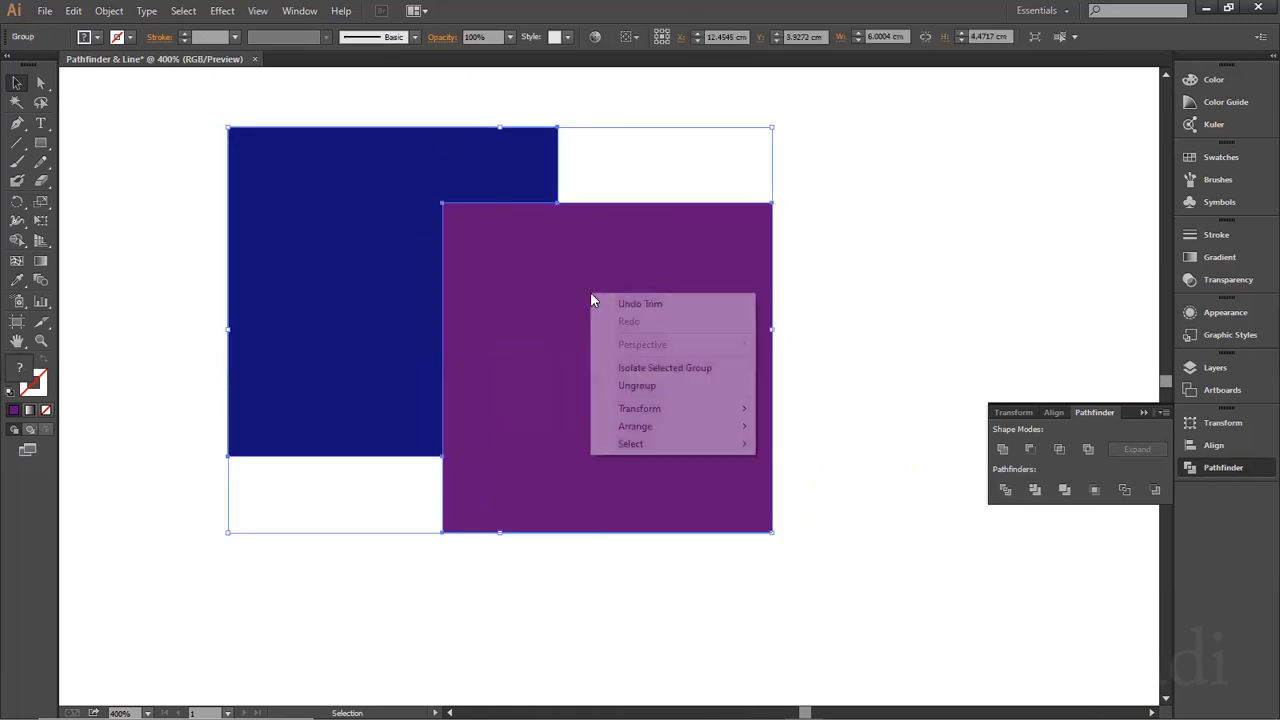
pyautogui.click(645, 388)
# Move the purple square slightly away from the trimmed blue shape, down and to the right
pyautogui.click(784, 279)
pyautogui.moveTo(587, 300); pyautogui.dragTo(597, 310)
pyautogui.scroll(-2, 867, 207)
pyautogui.scroll(3, 867, 210)
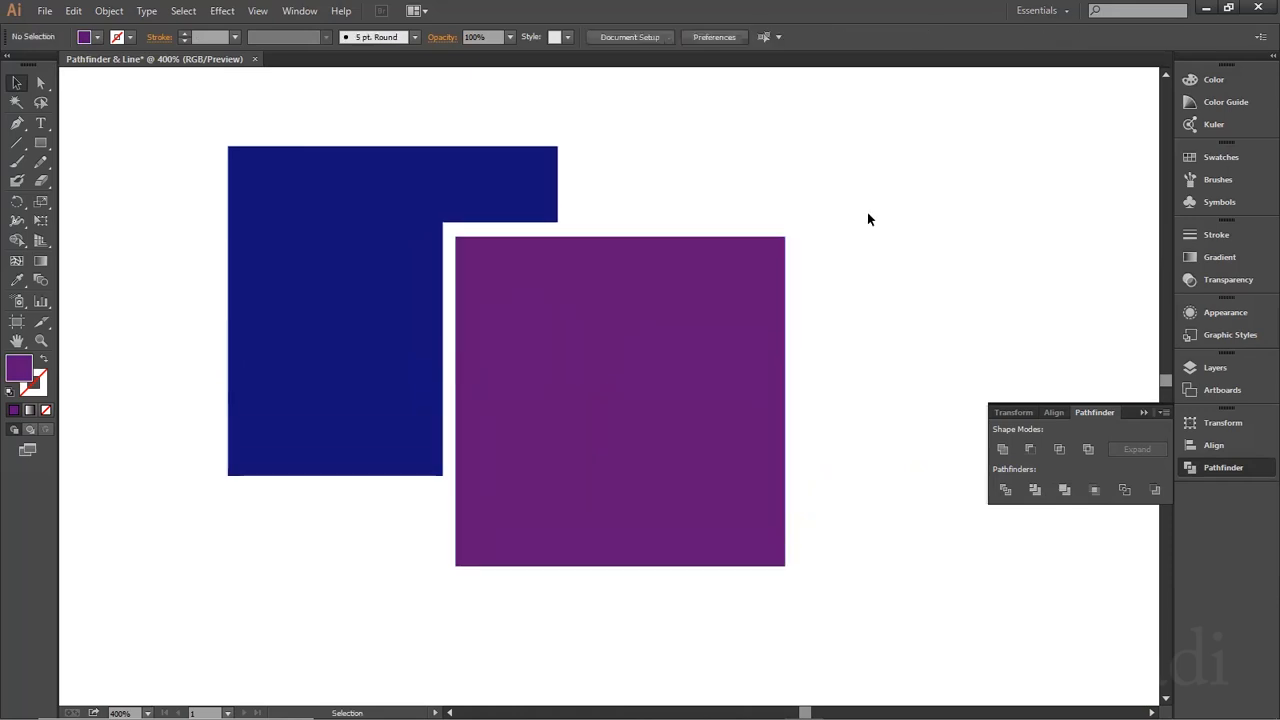
pyautogui.scroll(-1, 864, 213)
# Overlap the left pair of green squares in the row below diagonally, with one corner of each inside the other
pyautogui.hotkey('ctrl', '-')
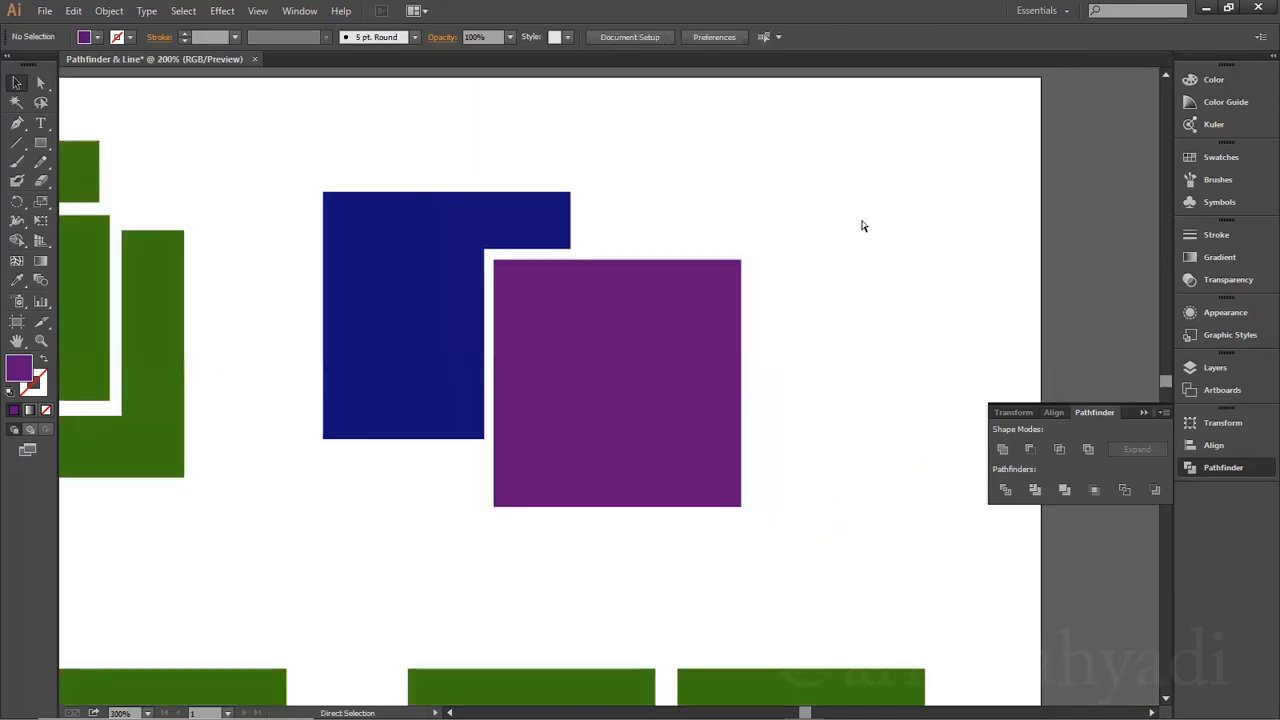
pyautogui.hotkey('ctrl', '-')
pyautogui.scroll(-4, 863, 266)
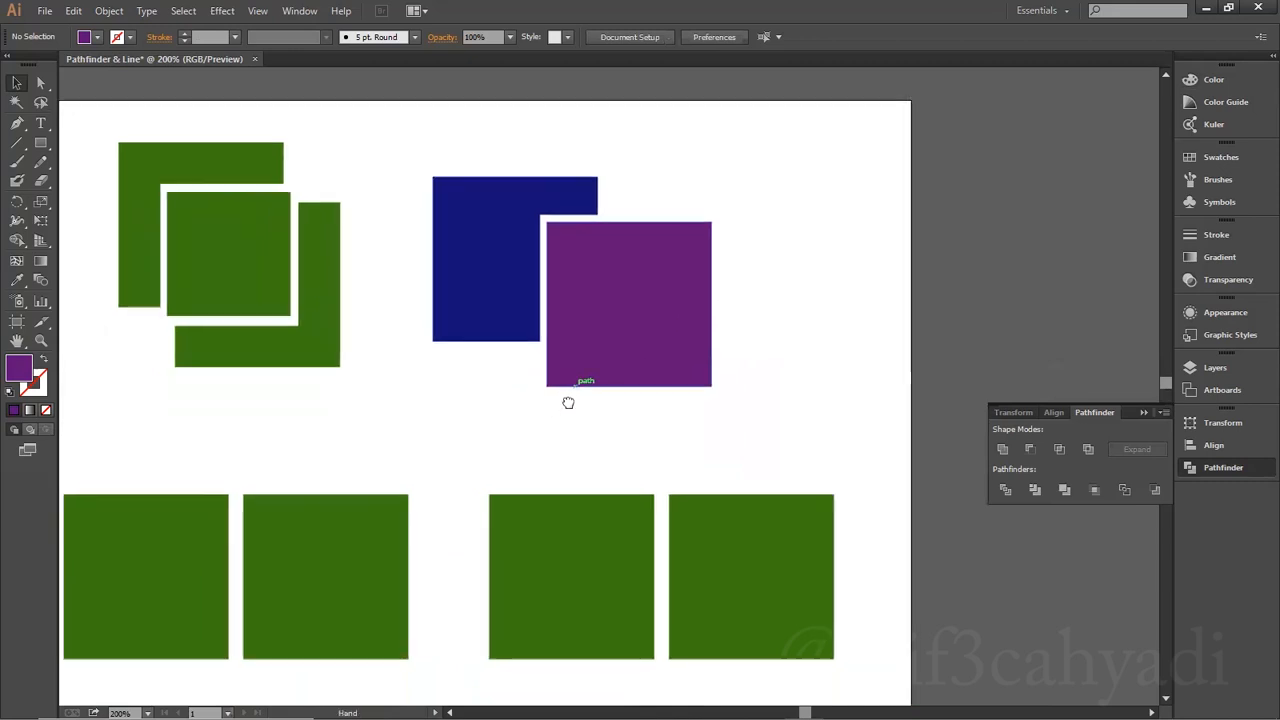
pyautogui.moveTo(568, 402); pyautogui.dragTo(814, 251)
pyautogui.scroll(-1, 703, 266)
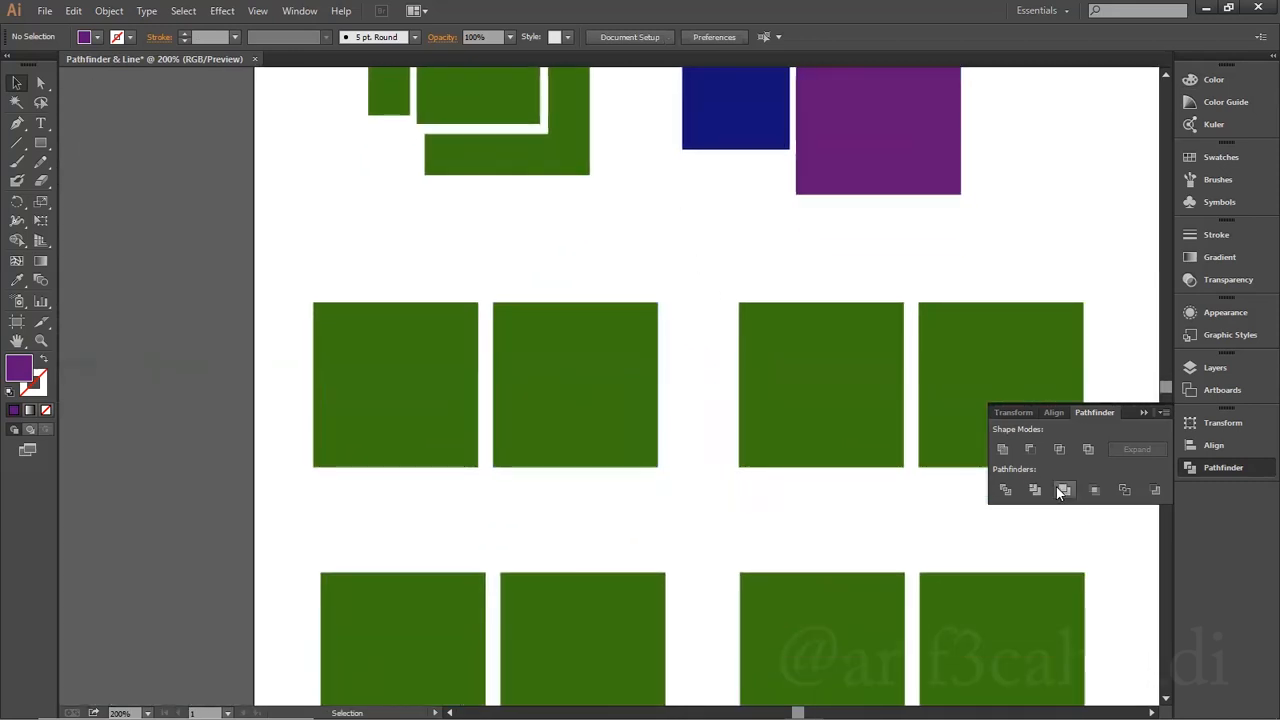
pyautogui.moveTo(571, 370); pyautogui.dragTo(466, 306)
pyautogui.moveTo(556, 526); pyautogui.dragTo(371, 349)
pyautogui.moveTo(465, 330); pyautogui.dragTo(513, 372)
# Fill both overlapping green squares with the blue #115877
pyautogui.doubleClick(22, 372)
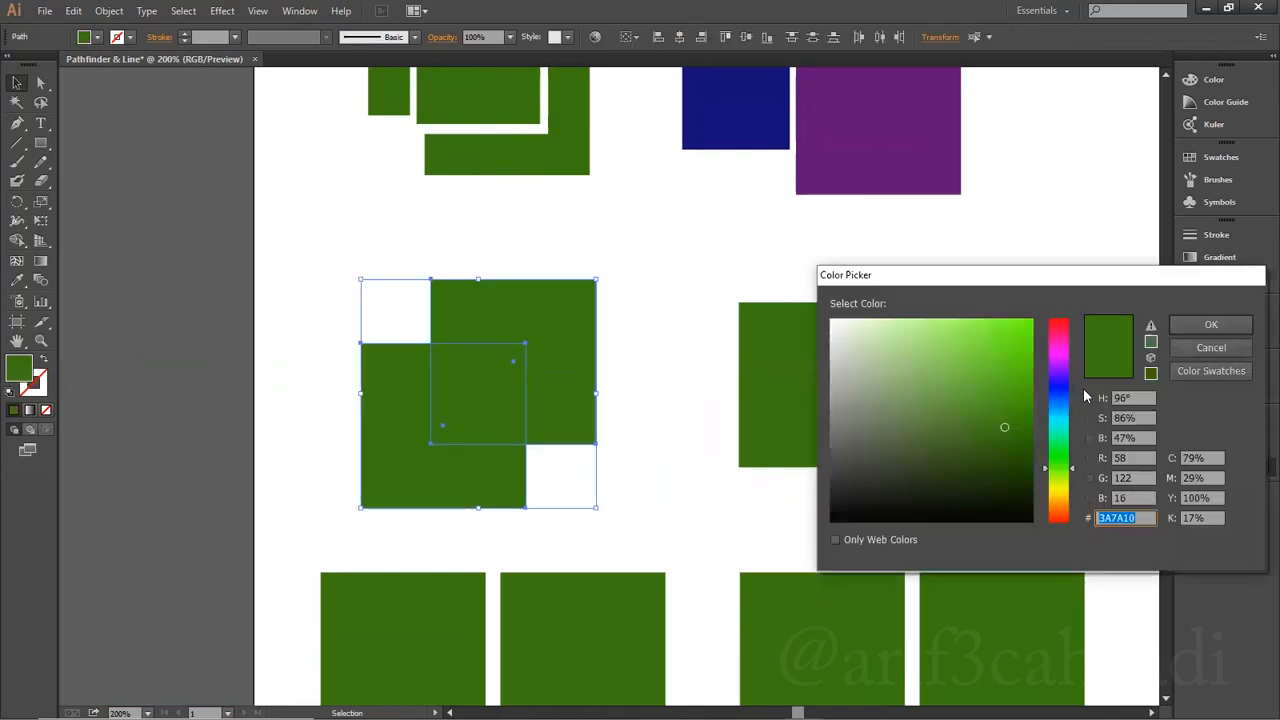
pyautogui.click(1064, 416)
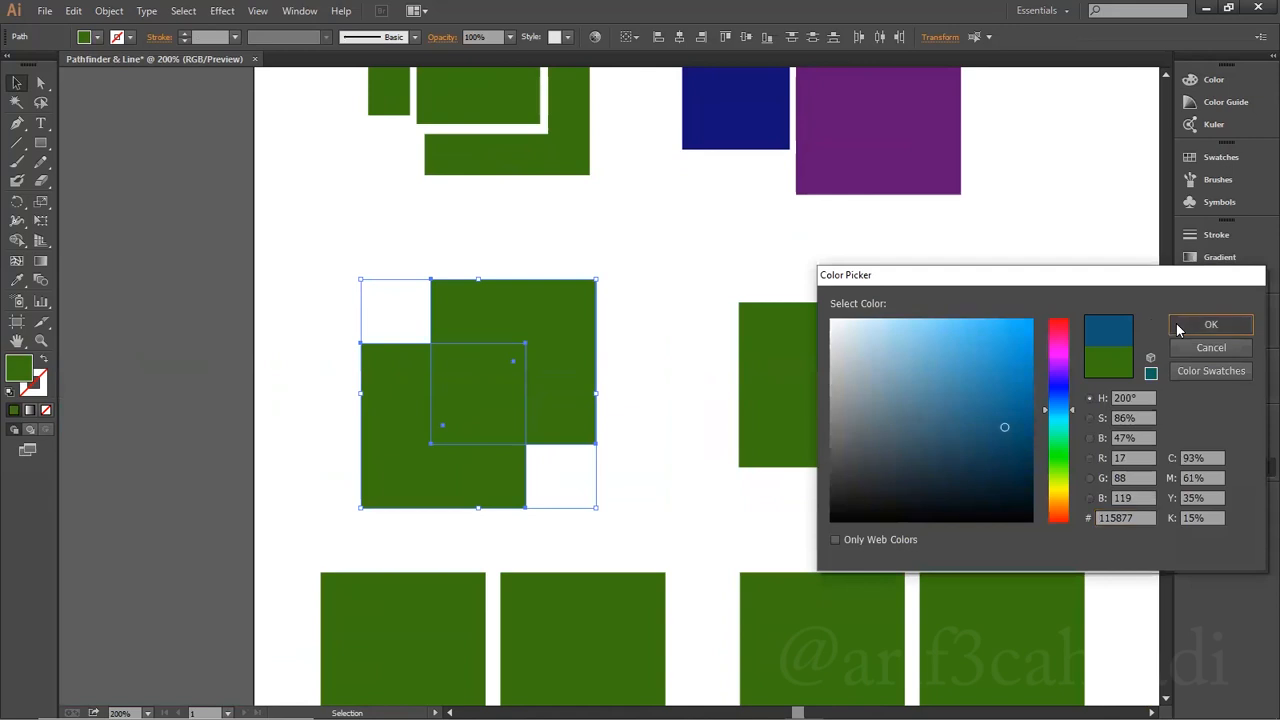
pyautogui.click(1175, 324)
pyautogui.click(645, 385)
# Apply the Merge pathfinder to the two overlapping blue #115877 squares and undo it
pyautogui.scroll(2, 601, 491)
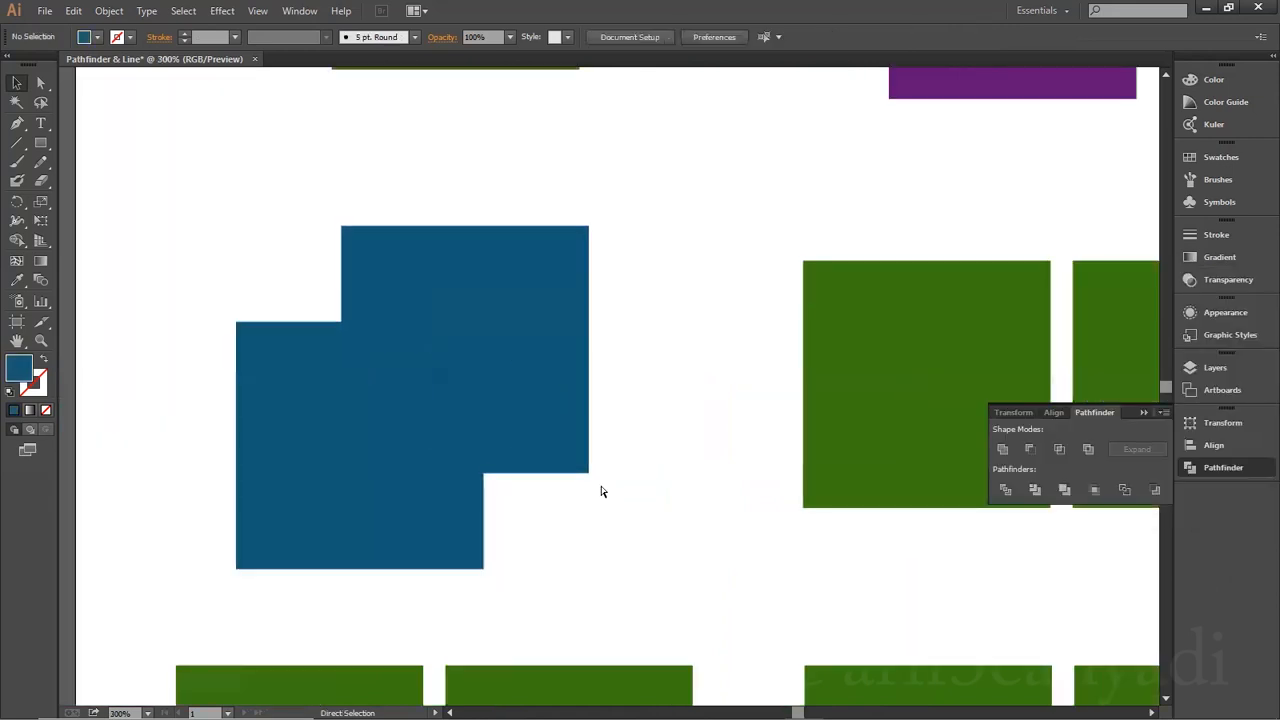
pyautogui.moveTo(757, 575); pyautogui.dragTo(518, 346)
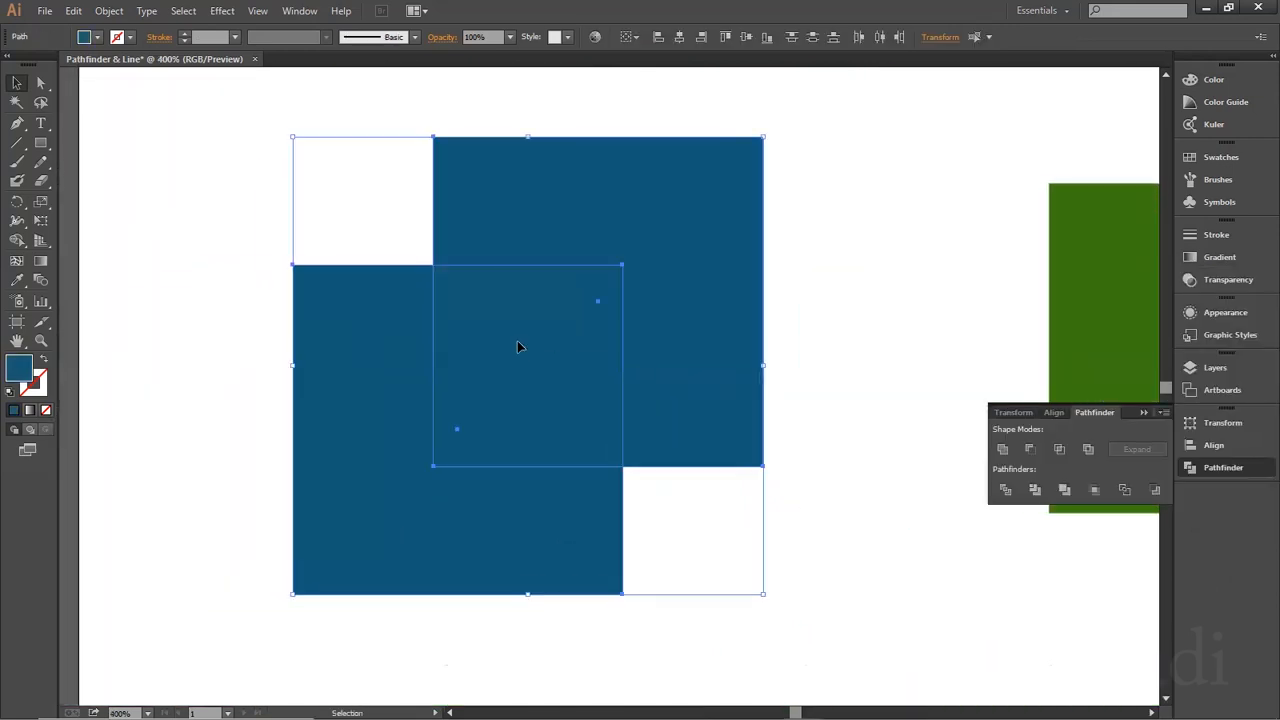
pyautogui.click(1064, 490)
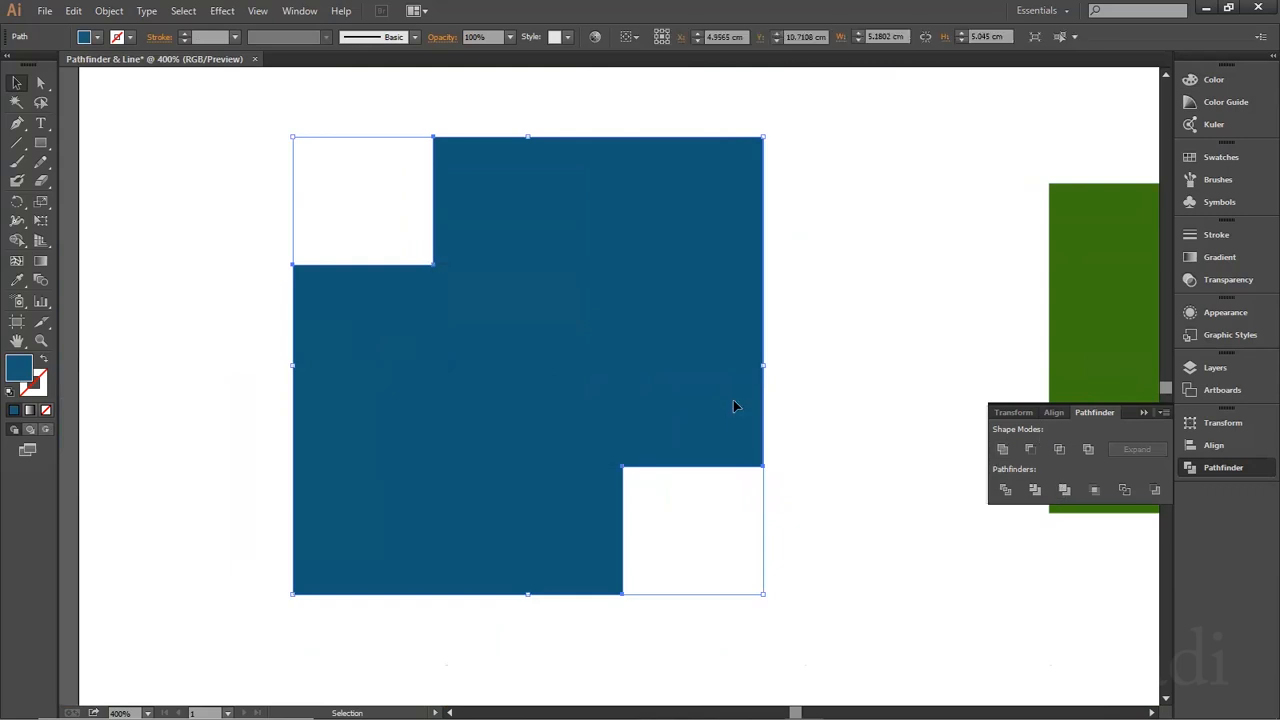
pyautogui.hotkey('ctrl', 'shift', 'a')
pyautogui.hotkey('ctrl', 'z')
pyautogui.hotkey('ctrl', 'shift', 'a')
# Add two small overlapping squares of about 1.93 cm in the same blue, at the lower right of the large pair
pyautogui.scroll(-1, 762, 481)
pyautogui.hotkey('ctrl', '-')
pyautogui.hotkey('ctrl', '-')
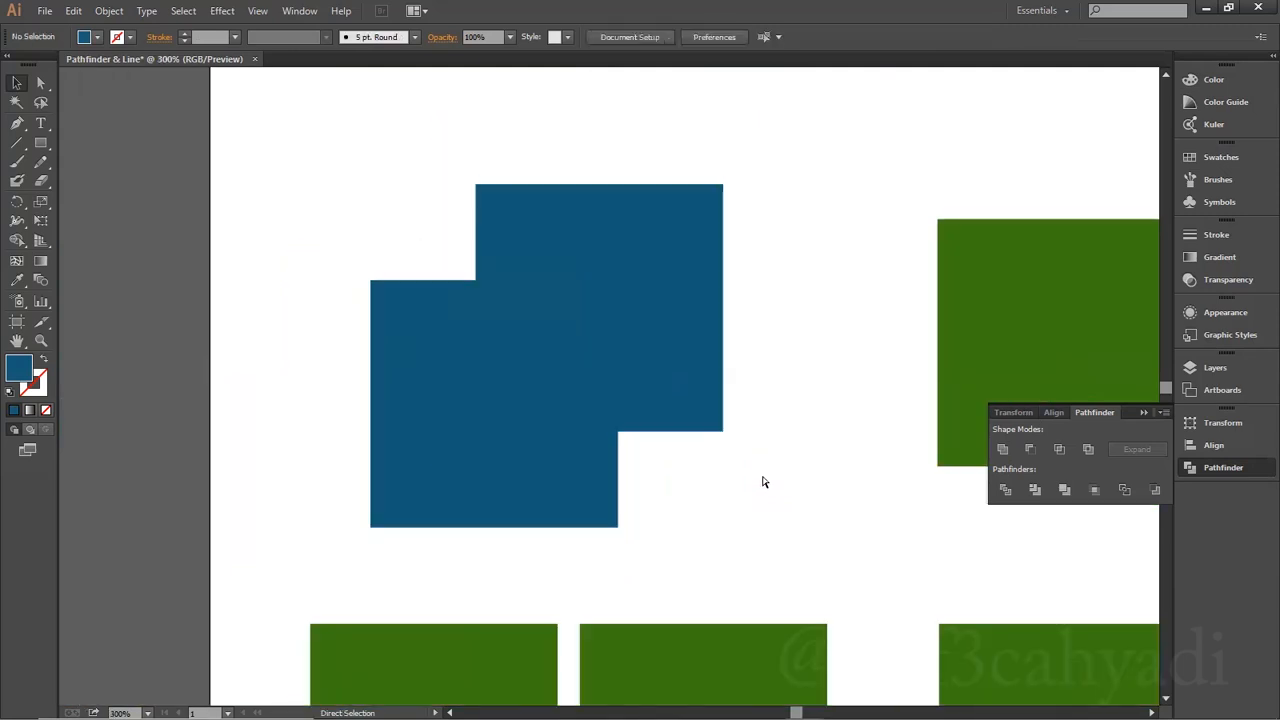
pyautogui.moveTo(741, 482); pyautogui.dragTo(666, 456)
pyautogui.moveTo(796, 358); pyautogui.dragTo(741, 368)
pyautogui.moveTo(693, 460); pyautogui.dragTo(679, 407)
# Fill the front small square with bright pink
pyautogui.click(686, 400)
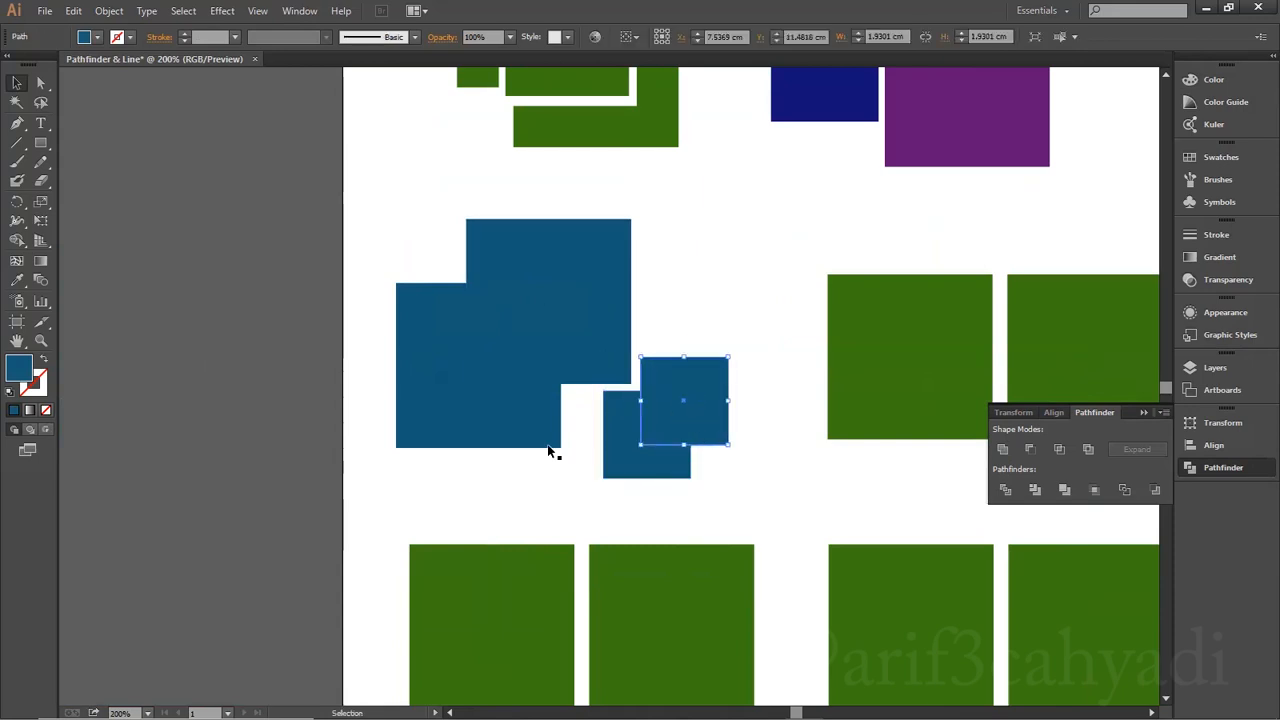
pyautogui.doubleClick(19, 370)
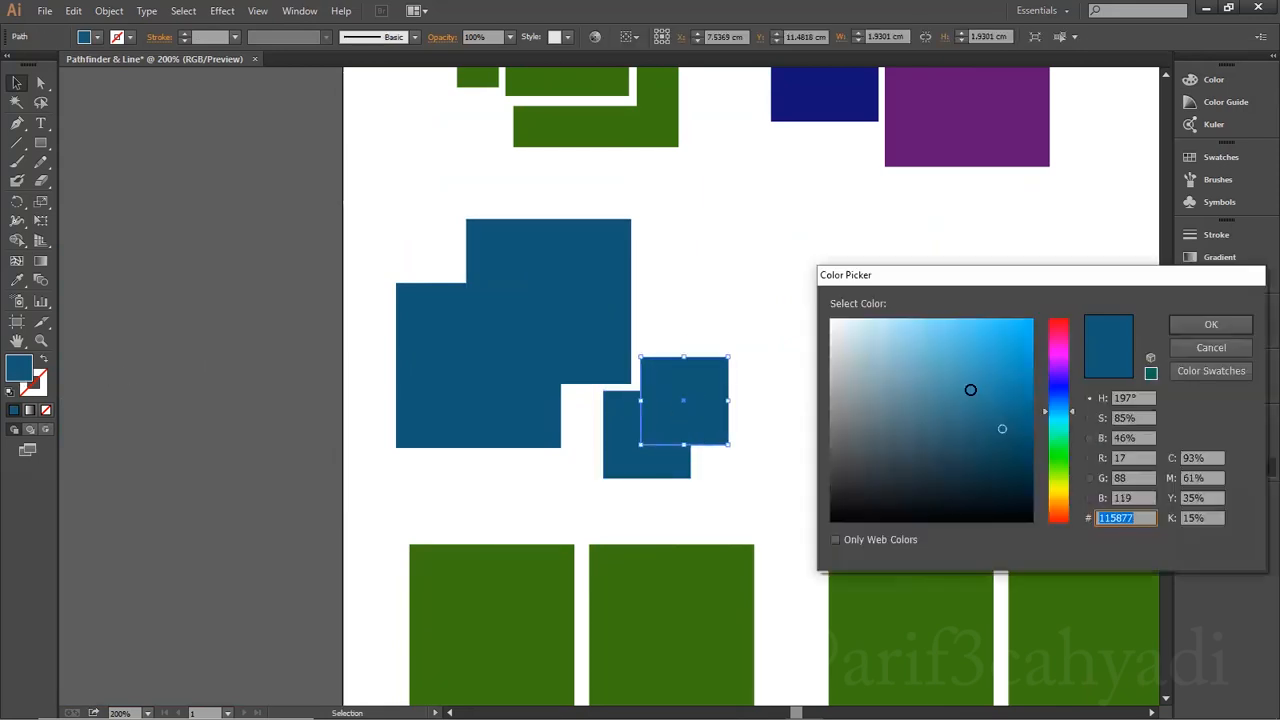
pyautogui.click(1055, 370)
pyautogui.click(1012, 368)
pyautogui.moveTo(1048, 390); pyautogui.dragTo(1043, 330)
pyautogui.click(1192, 330)
# Merge the two large blue squares with the Merge pathfinder, test-move the result and undo that move
pyautogui.click(677, 466)
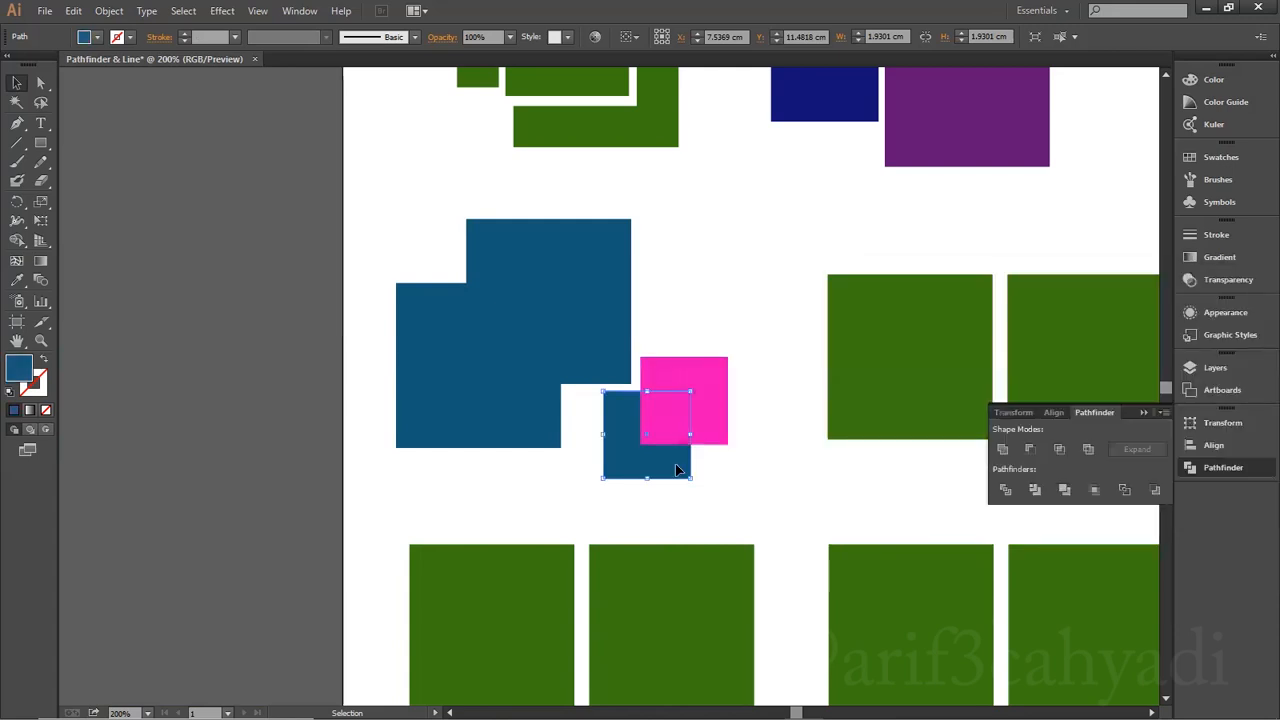
pyautogui.click(580, 402)
pyautogui.click(547, 353)
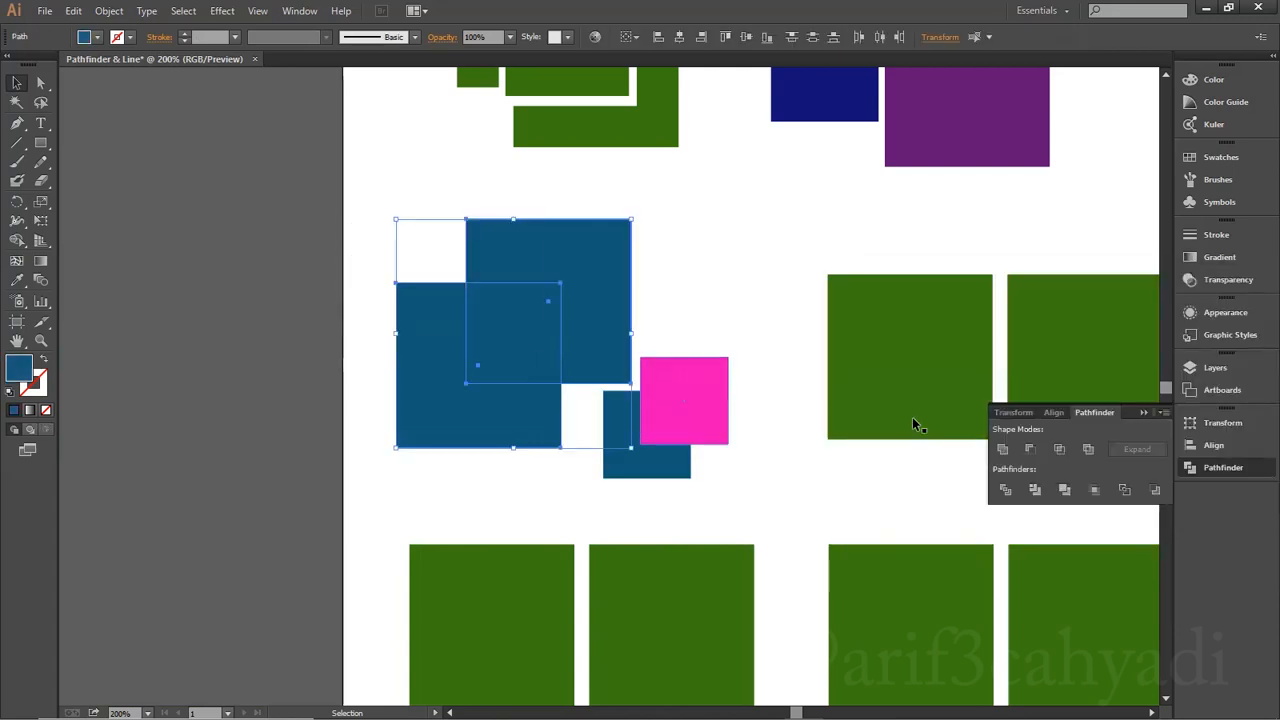
pyautogui.click(1064, 494)
pyautogui.moveTo(525, 323); pyautogui.dragTo(551, 294)
pyautogui.hotkey('ctrl', 'z')
# Merge the small blue and pink squares with the Merge pathfinder, test-move the result and undo that move
pyautogui.moveTo(729, 486); pyautogui.dragTo(627, 418)
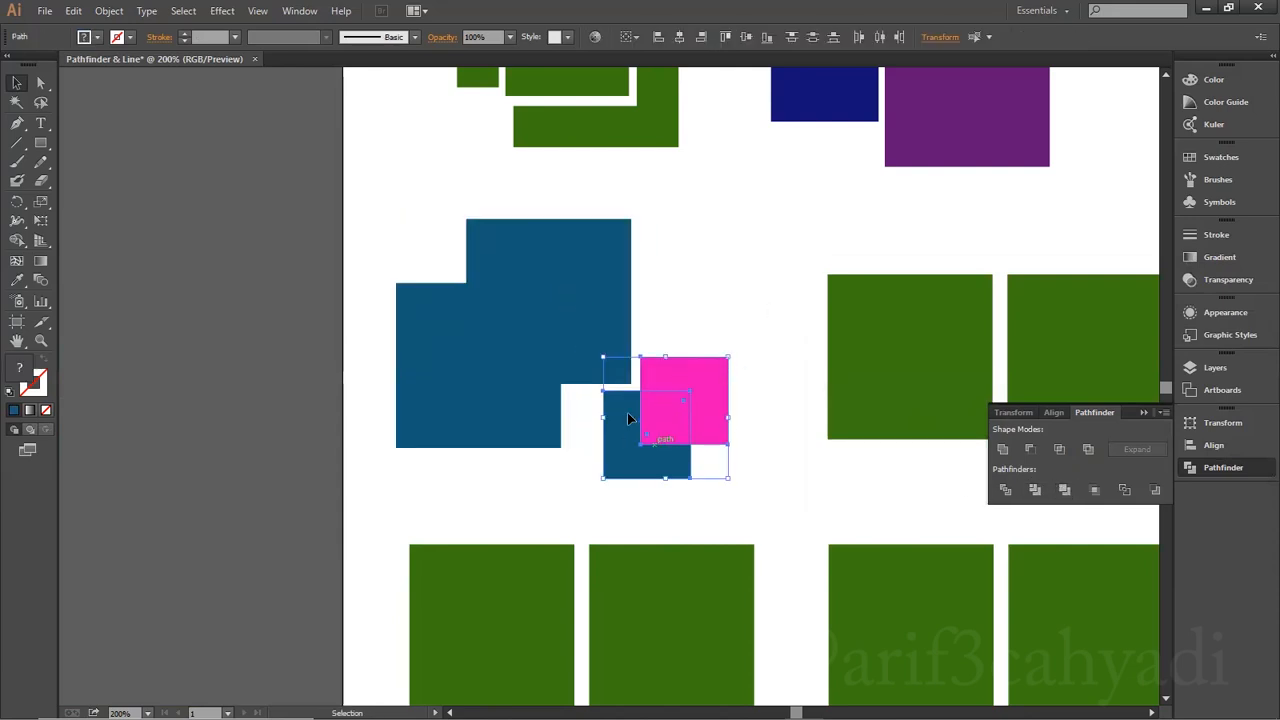
pyautogui.click(1065, 491)
pyautogui.moveTo(705, 410)
pyautogui.mouseDown()
pyautogui.moveTo(722, 392)
pyautogui.moveTo(709, 411)
pyautogui.mouseUp()
pyautogui.hotkey('ctrl', 'z')
# Try ungrouping the merged small shapes and moving the pink square away from the blue one
pyautogui.rightClick(709, 411)
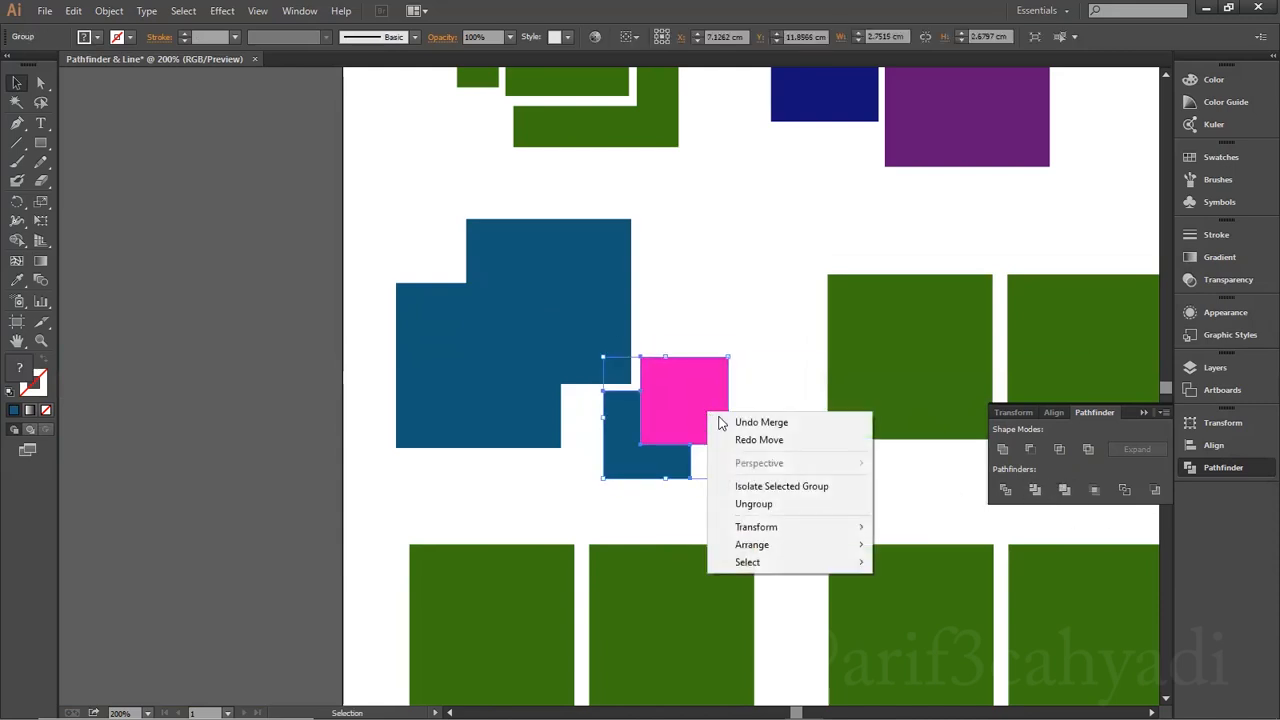
pyautogui.click(785, 505)
pyautogui.moveTo(689, 394); pyautogui.dragTo(709, 371)
pyautogui.hotkey('ctrl', 'z')
pyautogui.click(758, 469)
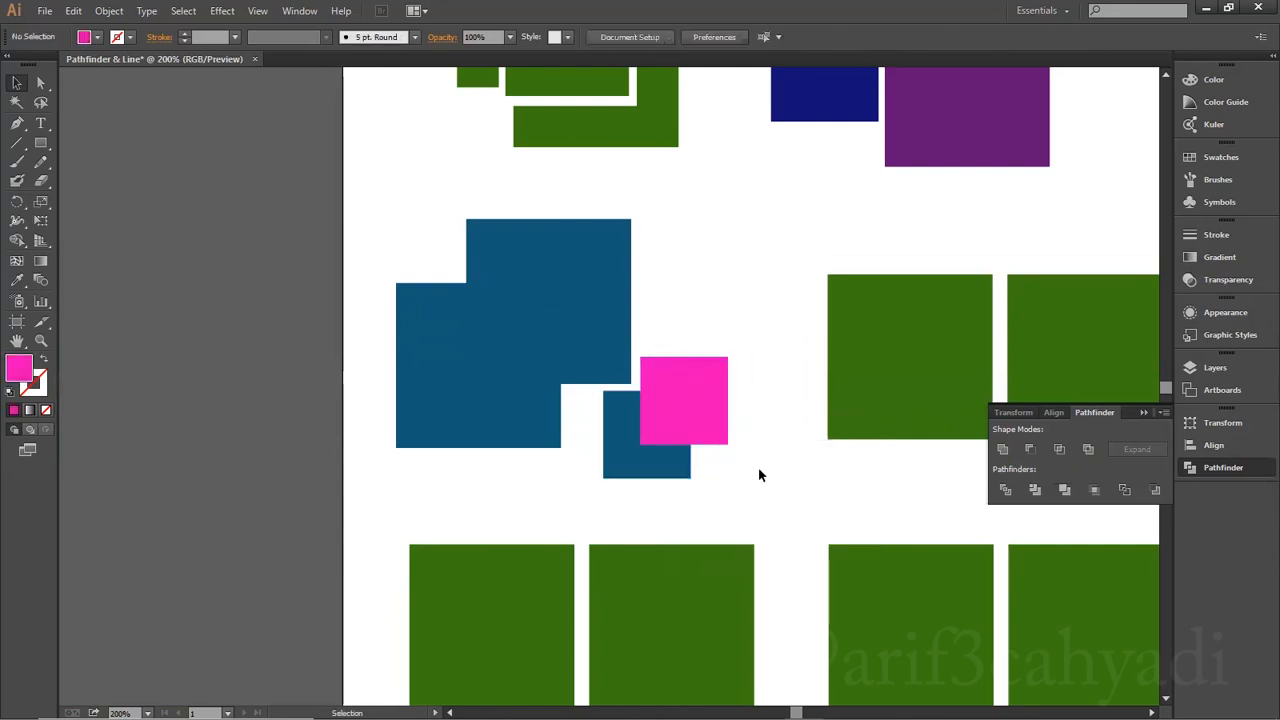
# Try moving the large merged blue shape slightly up, to about X 3.60 cm, Y 9.44 cm, and undo it
pyautogui.moveTo(679, 426); pyautogui.dragTo(677, 424)
pyautogui.click(744, 306)
pyautogui.moveTo(510, 302); pyautogui.dragTo(513, 287)
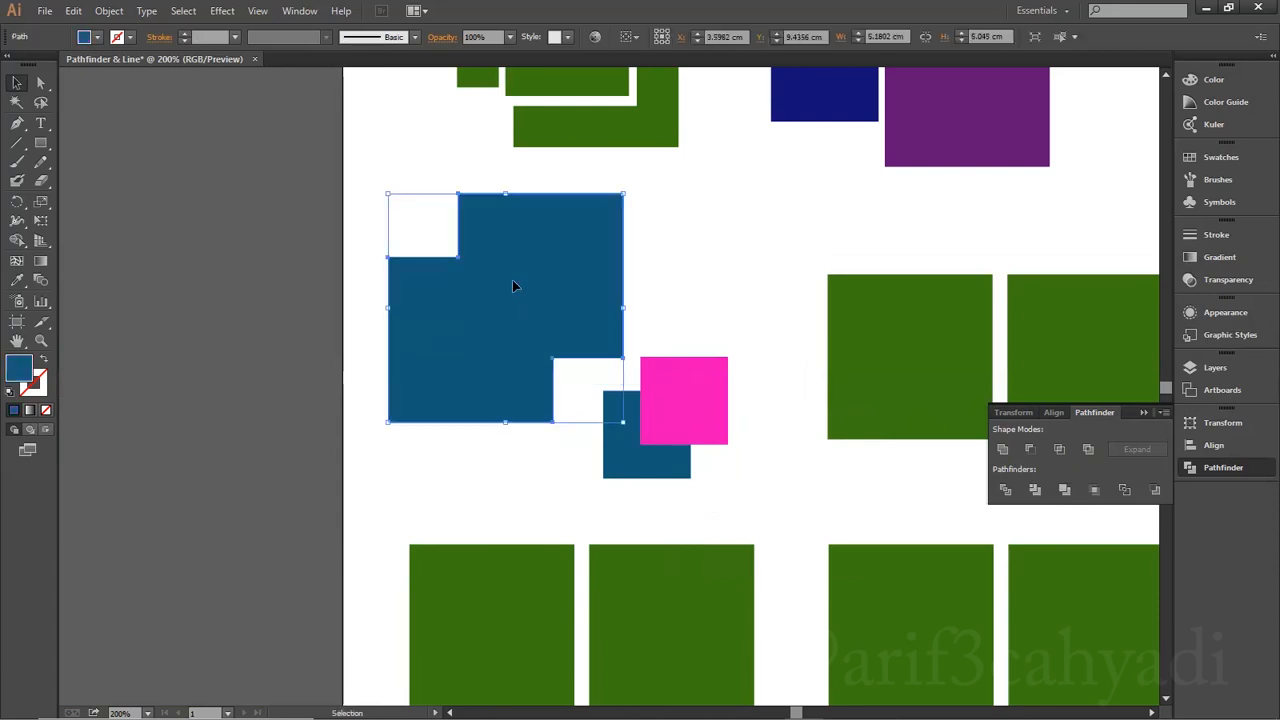
pyautogui.hotkey('ctrl', 'z')
pyautogui.click(839, 488)
# Move the large merged shape to about X 3.30 cm, Y 10.21 cm and shift the small merged pair slightly down and left beside it
pyautogui.moveTo(677, 425); pyautogui.dragTo(654, 439)
pyautogui.click(741, 334)
pyautogui.click(688, 414)
pyautogui.click(738, 323)
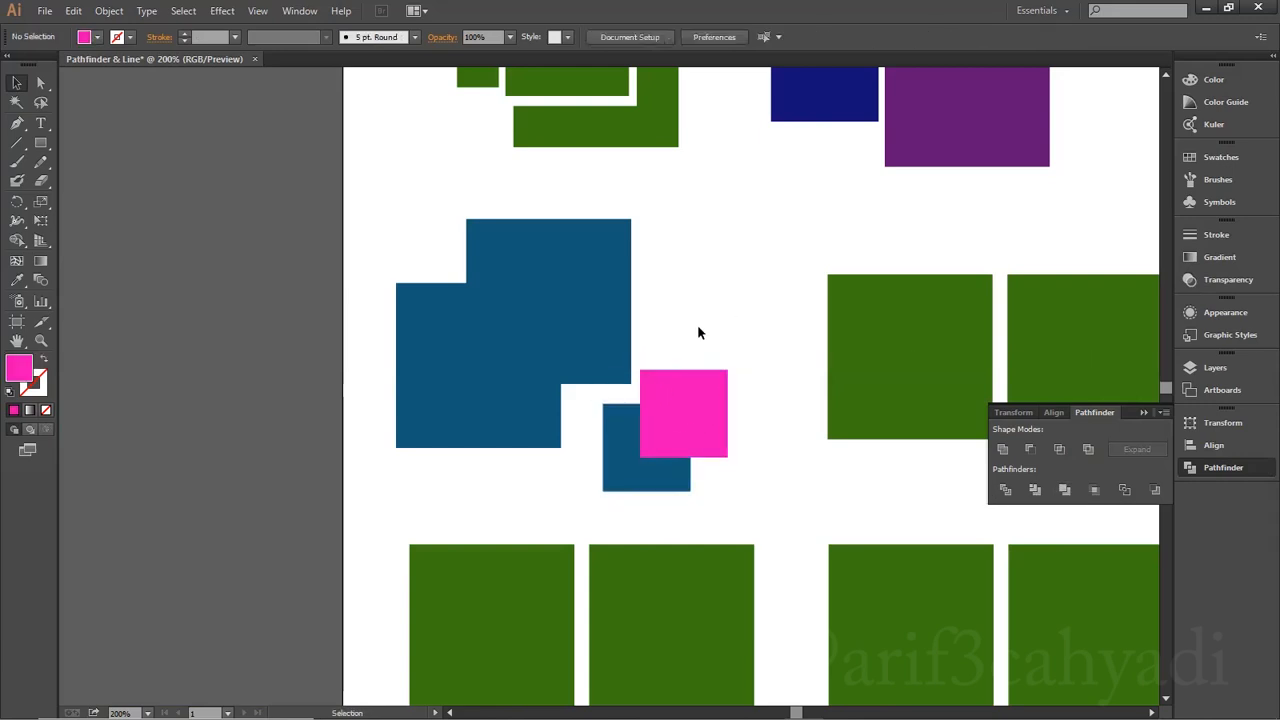
pyautogui.moveTo(520, 277); pyautogui.dragTo(498, 287)
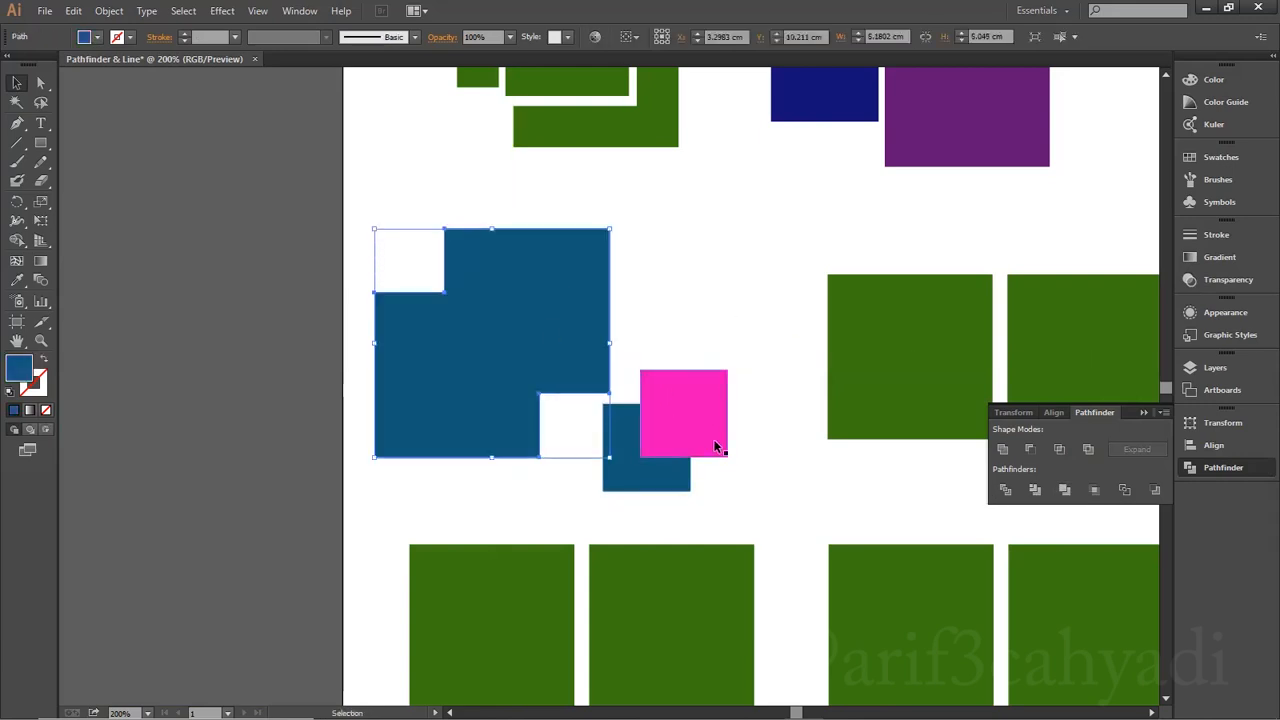
pyautogui.moveTo(682, 420)
pyautogui.mouseDown()
pyautogui.moveTo(640, 431)
pyautogui.moveTo(626, 451)
pyautogui.moveTo(663, 430)
pyautogui.mouseUp()
pyautogui.click(705, 306)
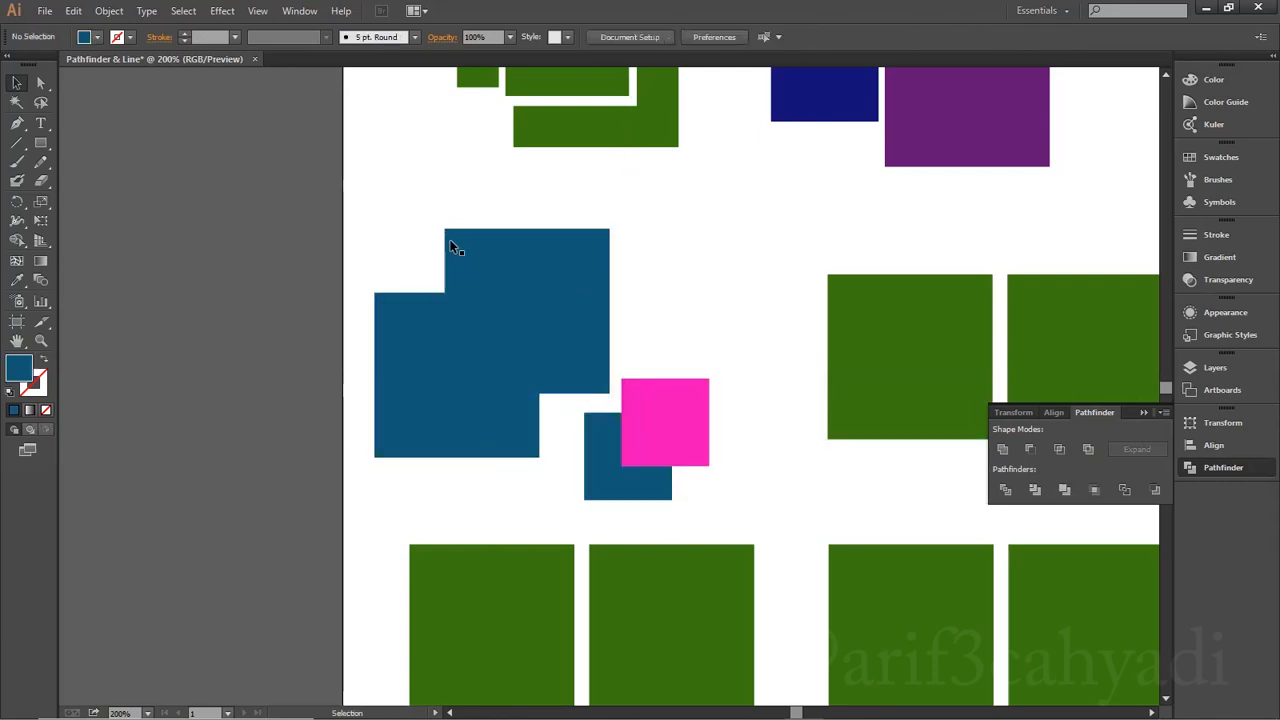
# Draw a cloud of overlapping ellipses filled with black #000000 above the pink square
pyautogui.moveTo(41, 143); pyautogui.dragTo(112, 182)
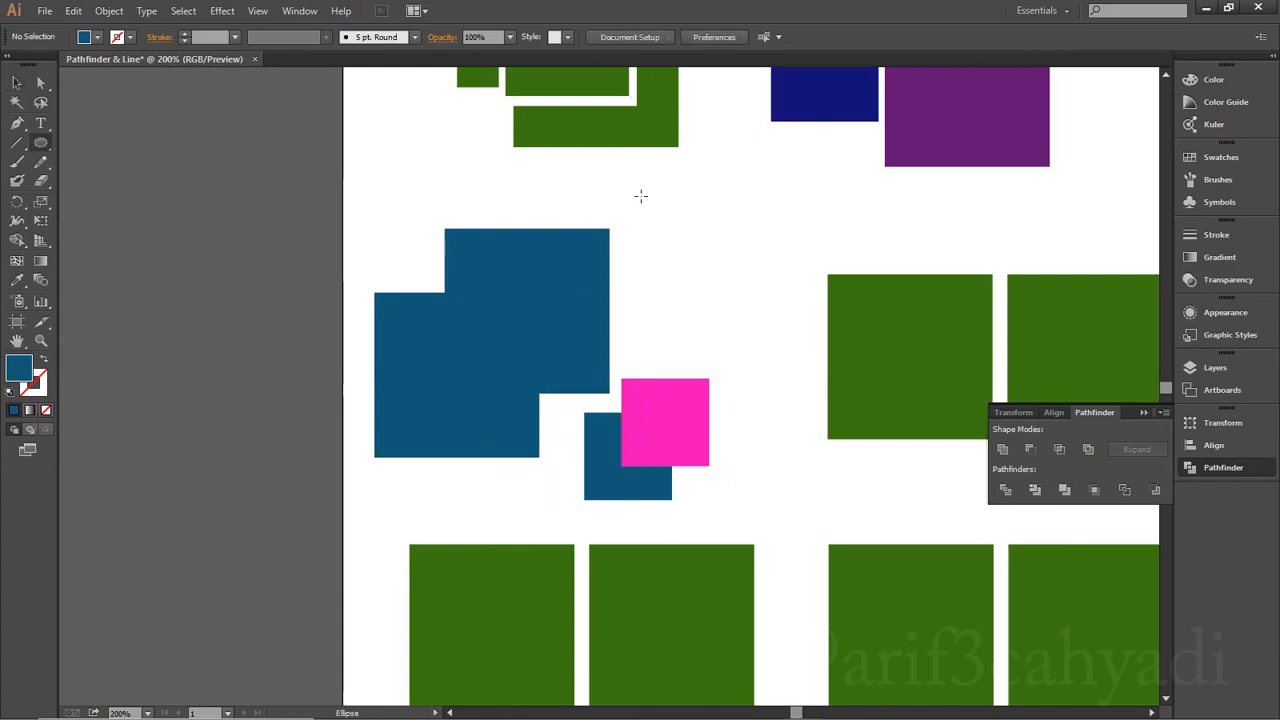
pyautogui.doubleClick(18, 368)
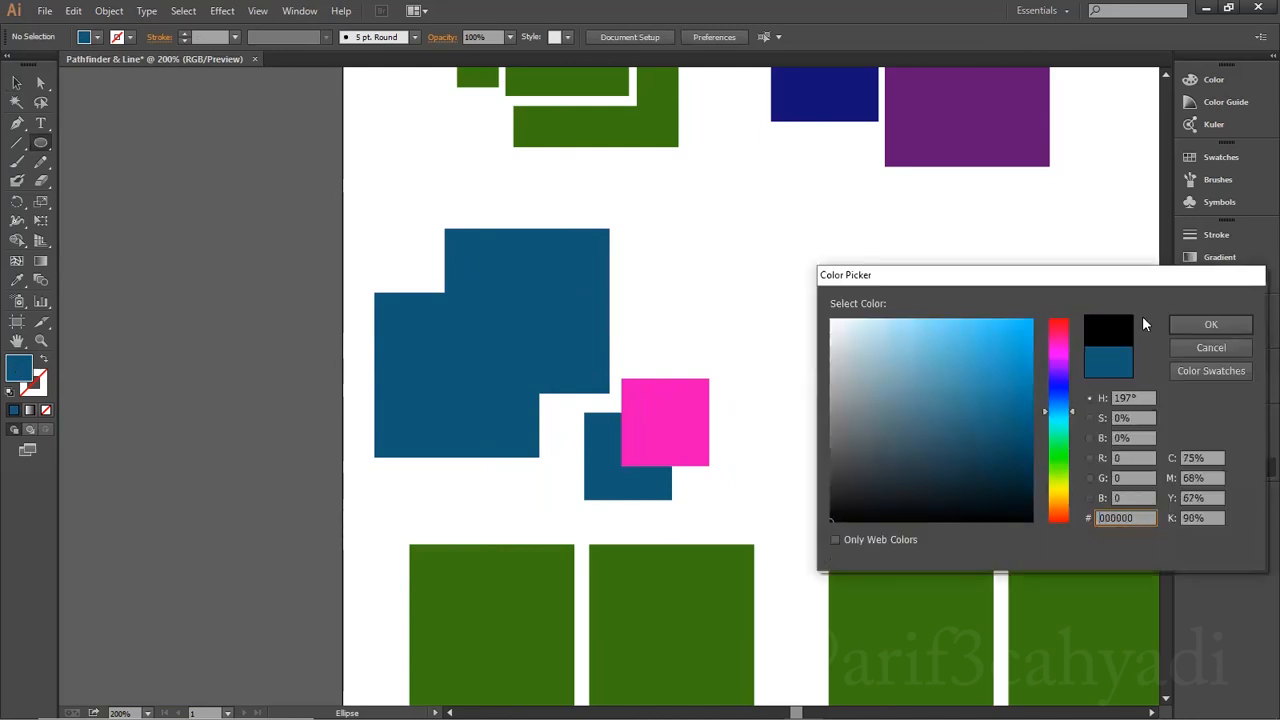
pyautogui.click(1195, 324)
pyautogui.moveTo(665, 188)
pyautogui.mouseDown()
pyautogui.moveTo(744, 232)
pyautogui.moveTo(708, 208)
pyautogui.mouseUp()
pyautogui.moveTo(708, 255); pyautogui.dragTo(636, 204)
pyautogui.moveTo(762, 258); pyautogui.dragTo(692, 222)
pyautogui.moveTo(820, 244); pyautogui.dragTo(738, 210)
pyautogui.moveTo(590, 210); pyautogui.dragTo(672, 240)
pyautogui.click(775, 285)
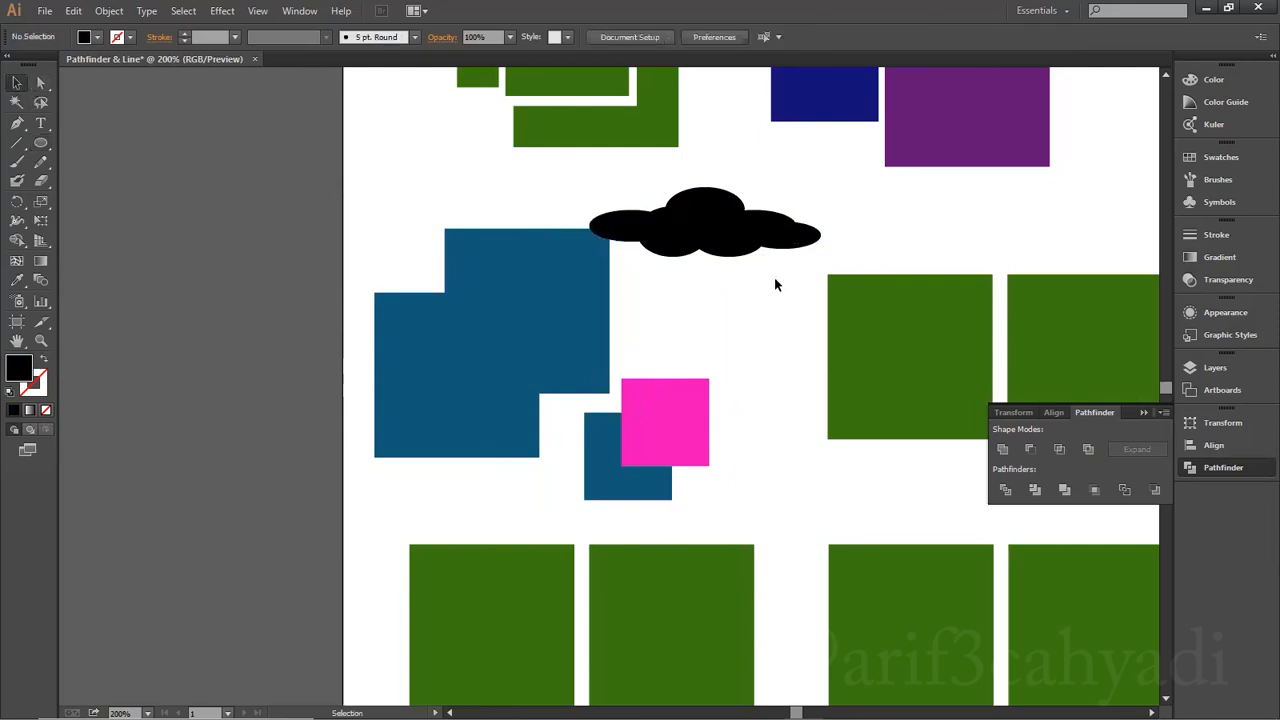
# Combine the black ellipses with the Merge pathfinder and move the resulting cloud slightly to the right
pyautogui.moveTo(762, 240); pyautogui.dragTo(629, 194)
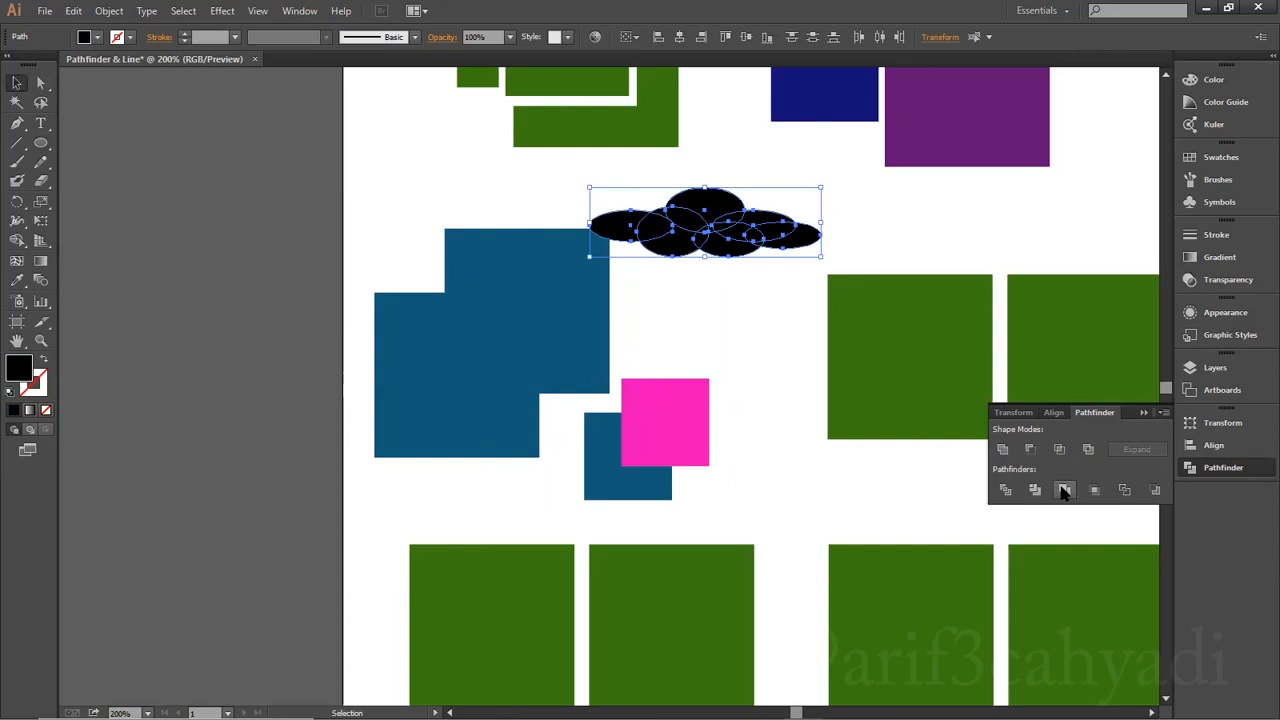
pyautogui.click(1067, 490)
pyautogui.click(779, 341)
pyautogui.moveTo(736, 238); pyautogui.dragTo(775, 228)
pyautogui.click(716, 311)
pyautogui.scroll(3, 716, 311)
pyautogui.moveTo(757, 300); pyautogui.dragTo(748, 300)
pyautogui.click(740, 378)
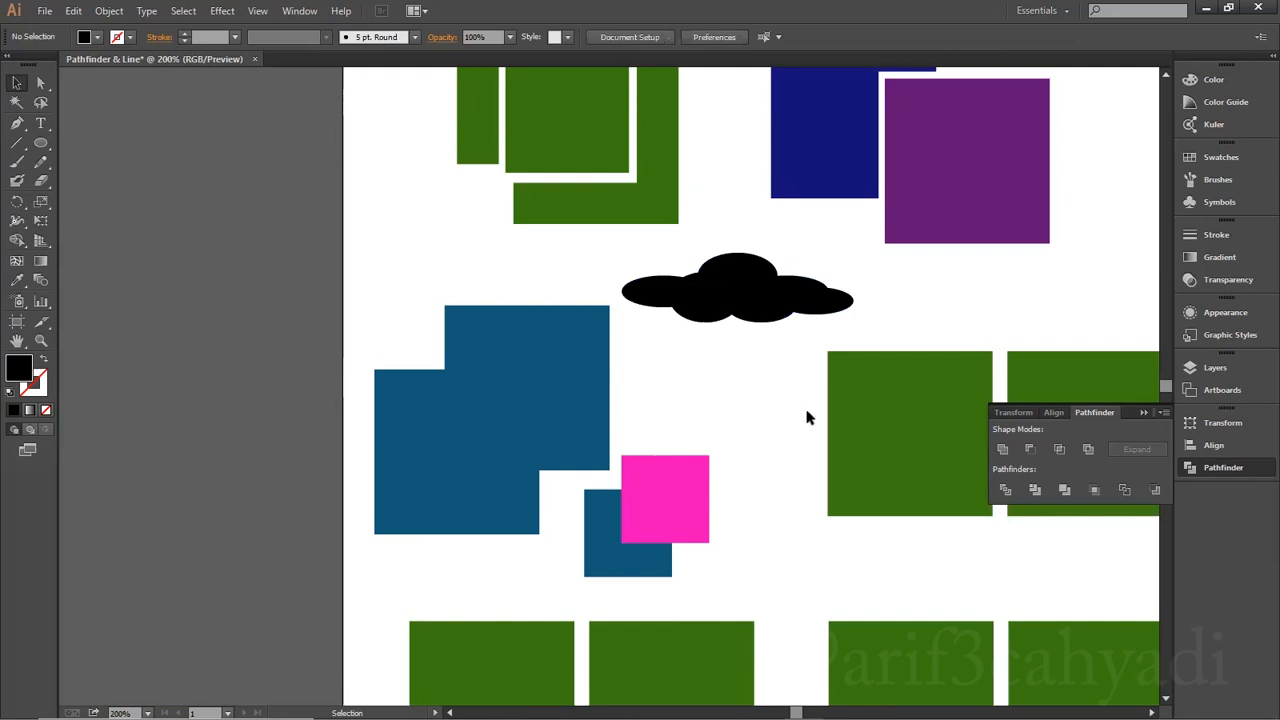
# Overlap the two green squares to the right of the pink square diagonally and select both
pyautogui.scroll(1, 806, 417)
pyautogui.moveTo(909, 380); pyautogui.dragTo(734, 443)
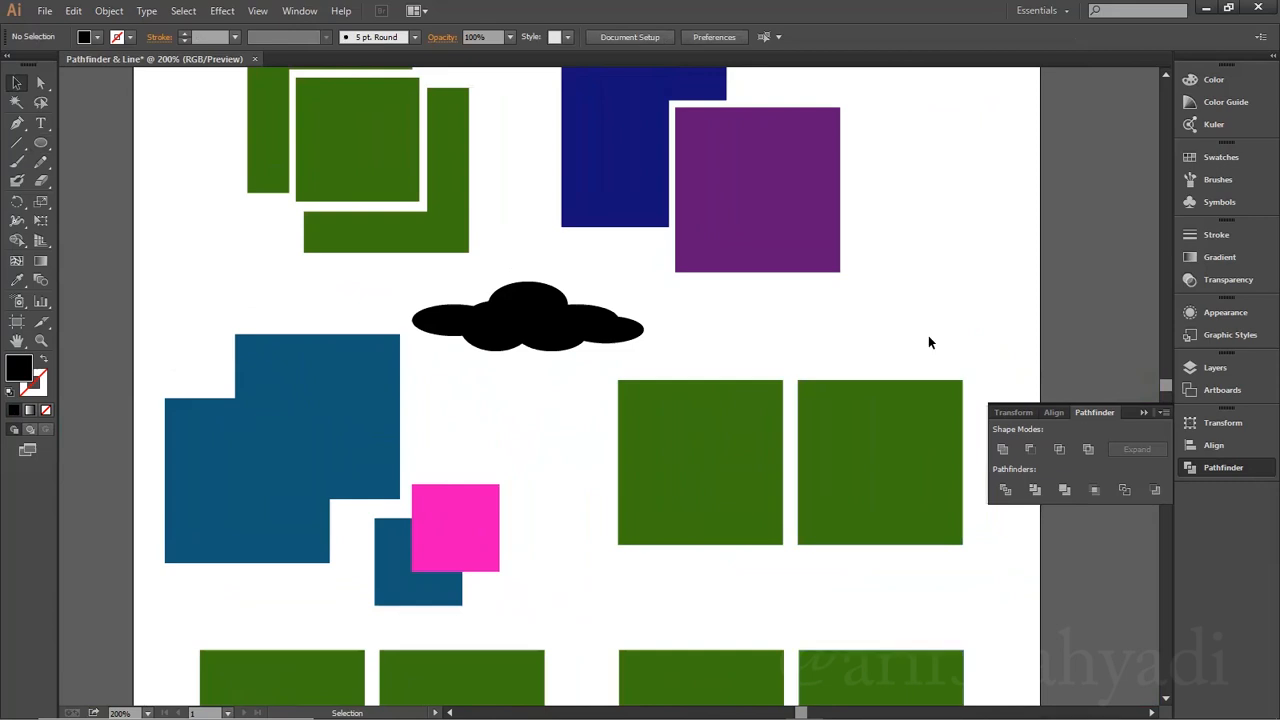
pyautogui.scroll(-3, 922, 345)
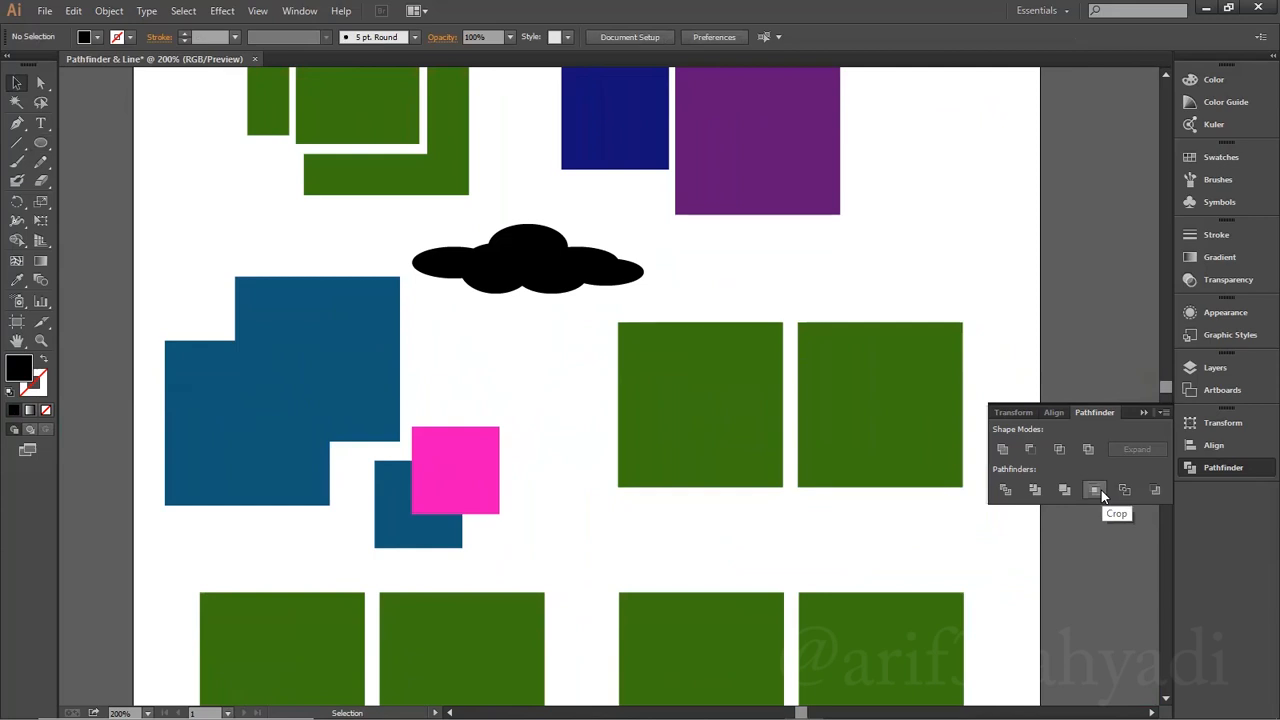
pyautogui.click(830, 420)
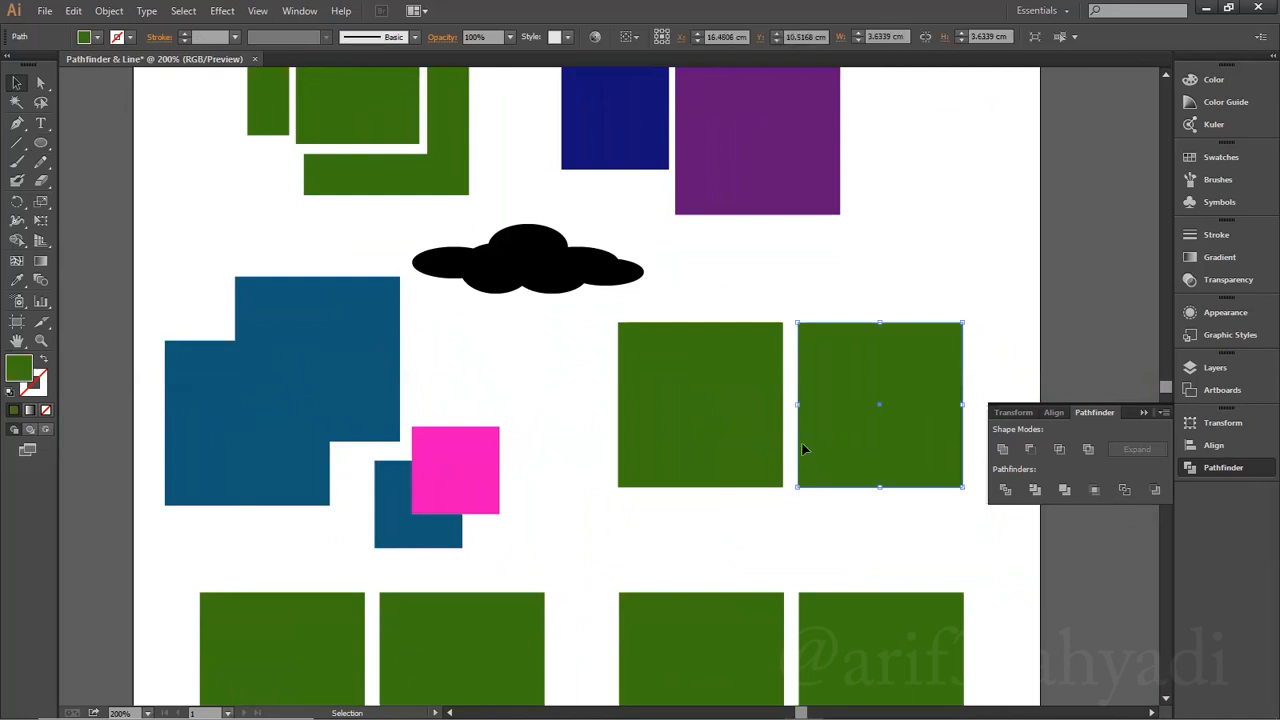
pyautogui.moveTo(729, 437); pyautogui.dragTo(822, 510)
pyautogui.keyDown('shift'); pyautogui.click(886, 434); pyautogui.keyUp('shift')
pyautogui.moveTo(886, 434); pyautogui.dragTo(857, 396)
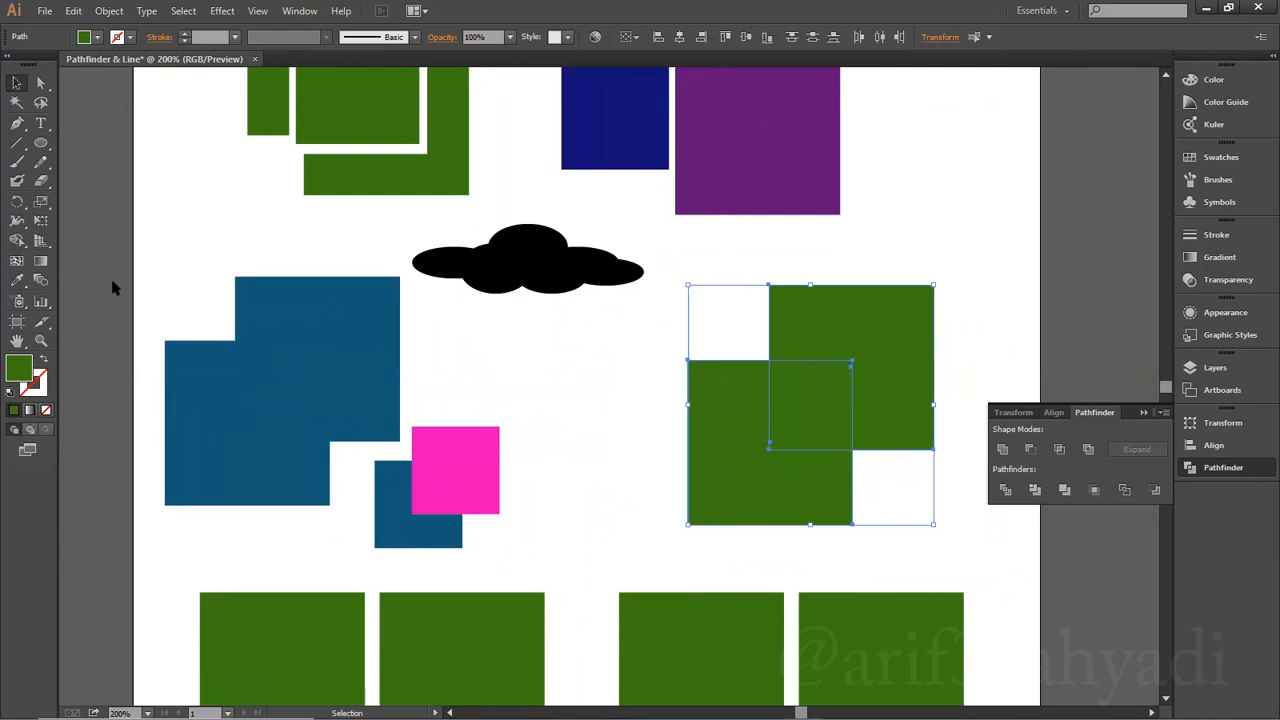
# Change the fill of the two overlapping green squares beside the pink square to a dark olive yellow
pyautogui.doubleClick(10, 376)
pyautogui.click(1070, 380)
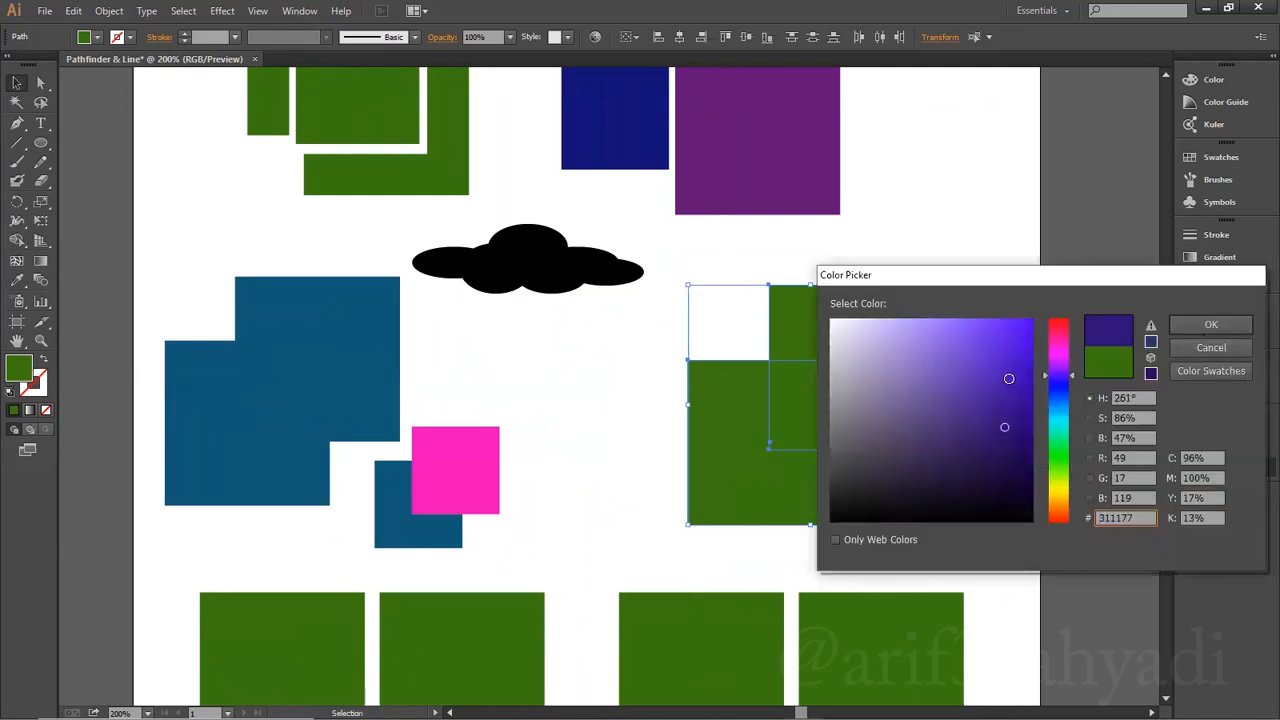
pyautogui.click(1057, 478)
pyautogui.moveTo(1059, 485)
pyautogui.mouseDown()
pyautogui.moveTo(1057, 508)
pyautogui.moveTo(1057, 491)
pyautogui.mouseUp()
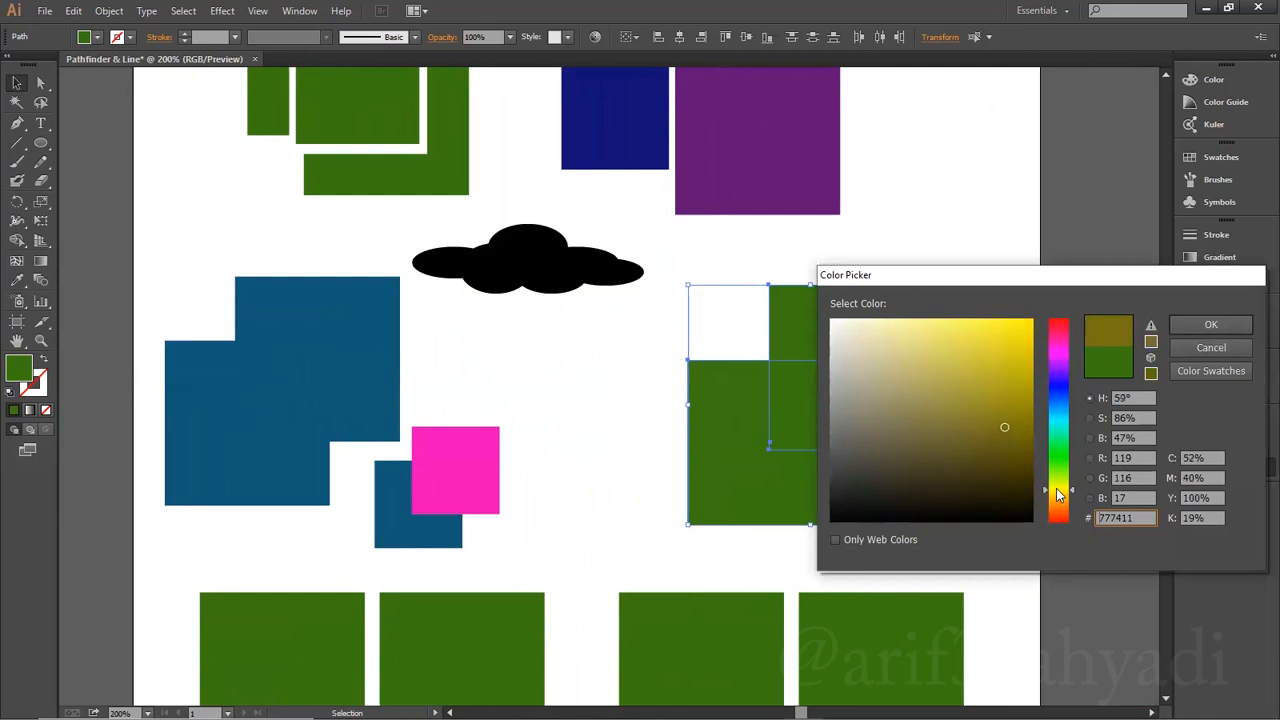
pyautogui.click(1208, 327)
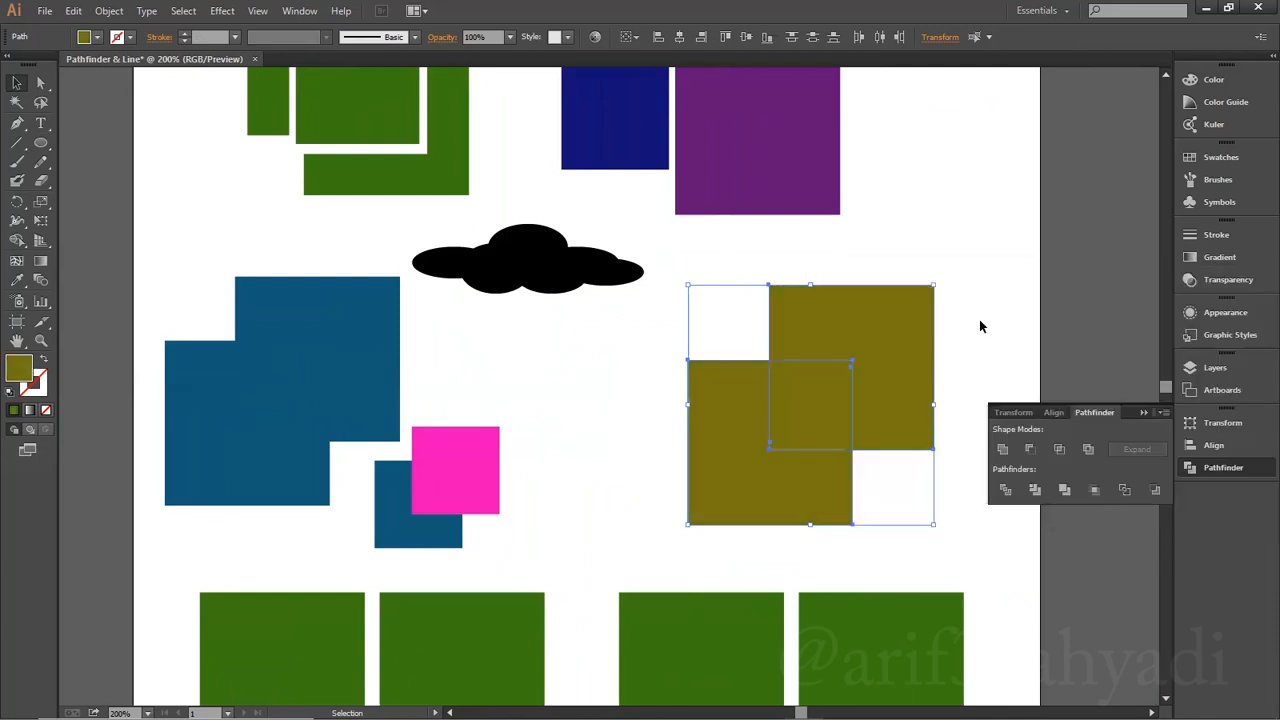
# Try the Crop pathfinder on the two olive squares, shift the cropped result up and right, and undo both actions
pyautogui.click(1097, 488)
pyautogui.click(930, 330)
pyautogui.moveTo(810, 405); pyautogui.dragTo(845, 384)
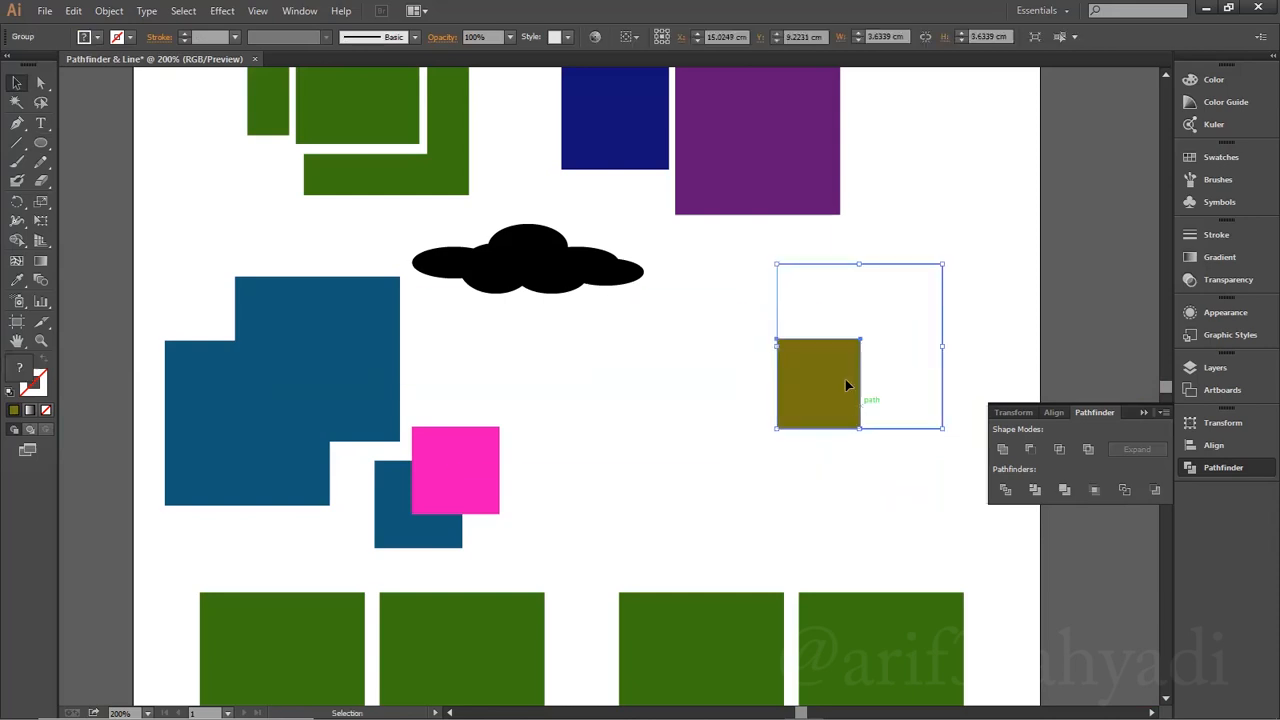
pyautogui.click(832, 403)
pyautogui.hotkey('ctrl', 'z')
pyautogui.hotkey('ctrl', 'z')
pyautogui.hotkey('ctrl', 'shift', 'z')
pyautogui.hotkey('ctrl', 'z')
# Select both overlapping olive squares and apply the Crop pathfinder to them
pyautogui.moveTo(900, 478); pyautogui.dragTo(728, 357)
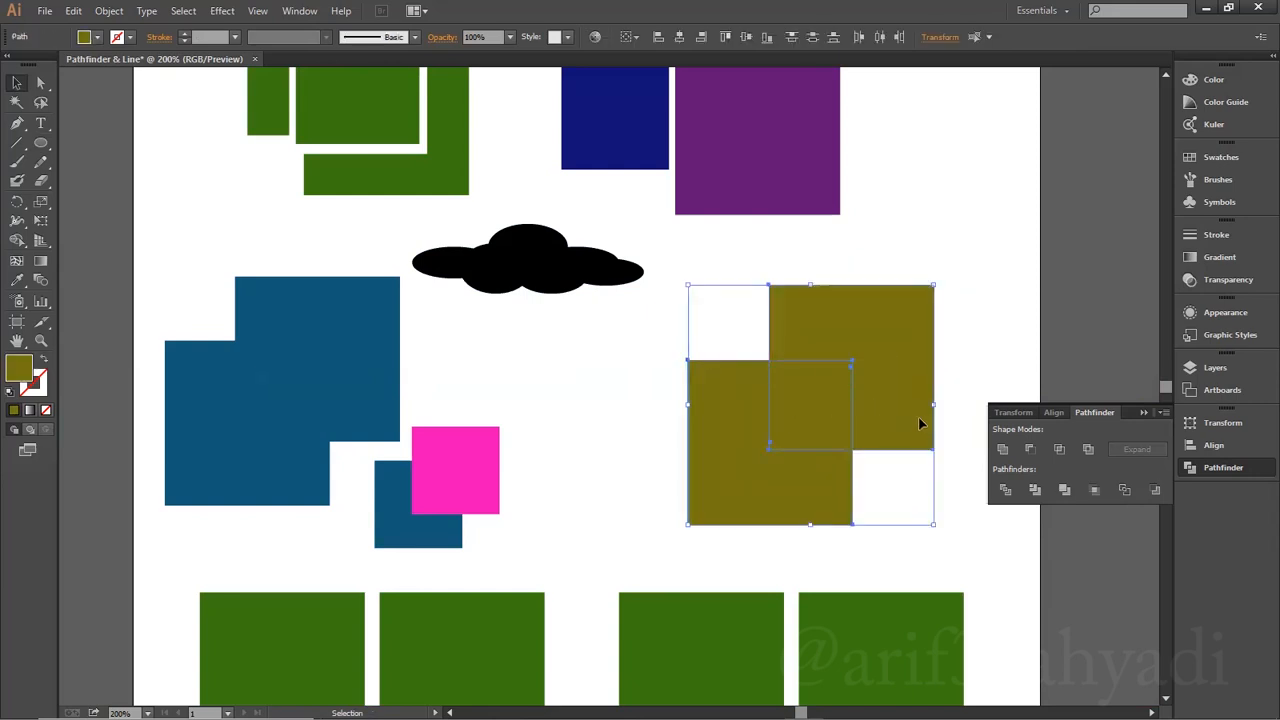
pyautogui.click(1100, 489)
pyautogui.click(859, 494)
# Overlap the two green squares in the artboard's lower-left area diagonally and apply the Outline pathfinder to them
pyautogui.scroll(-5, 840, 478)
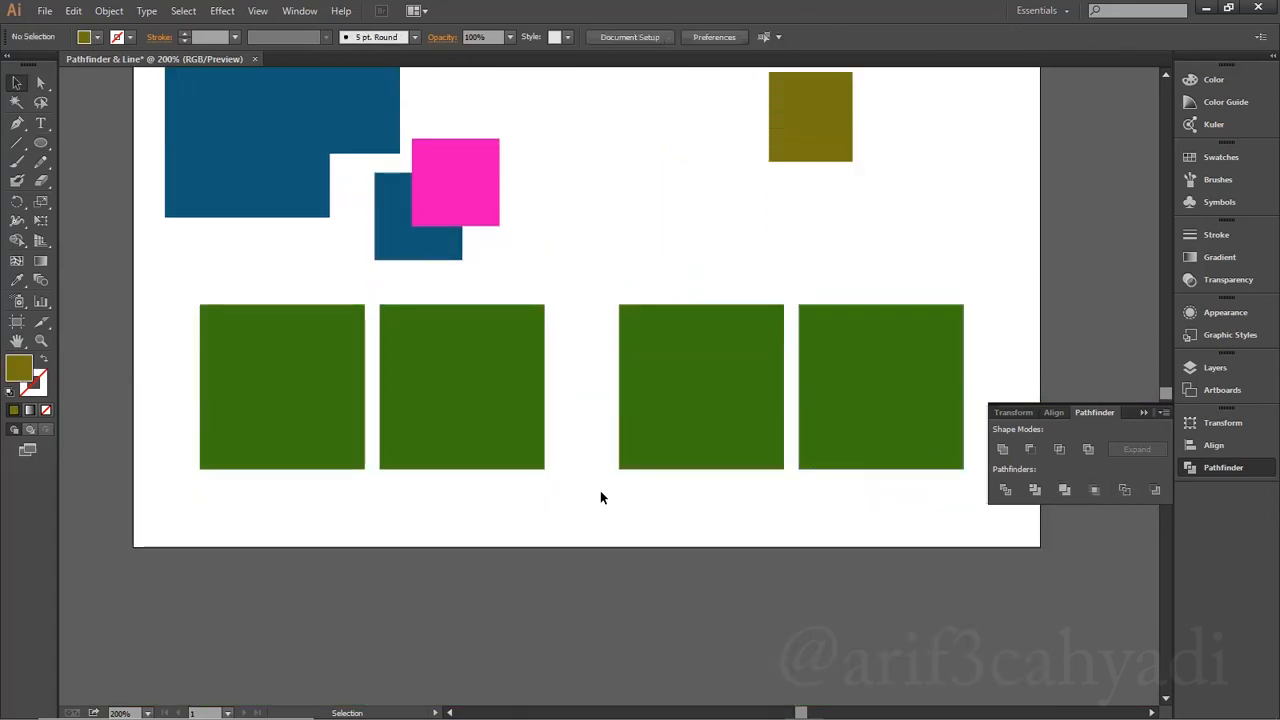
pyautogui.moveTo(476, 405); pyautogui.dragTo(395, 449)
pyautogui.moveTo(233, 285); pyautogui.dragTo(326, 422)
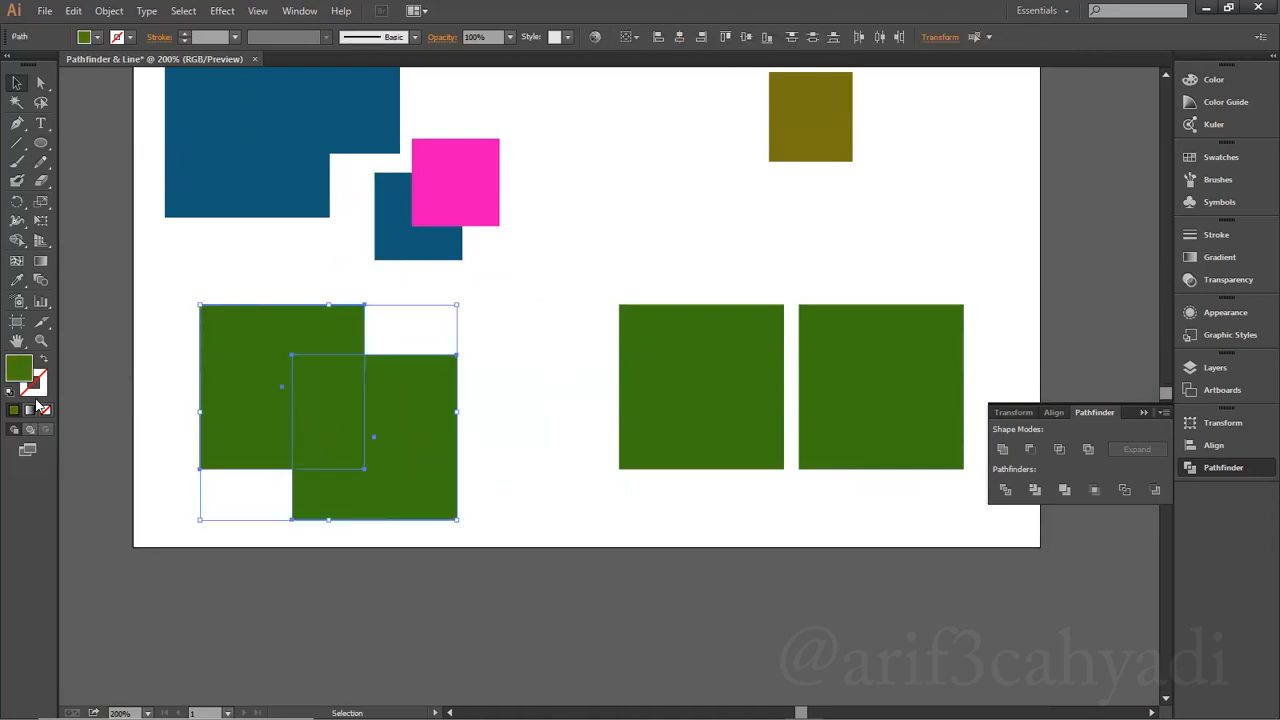
pyautogui.click(1121, 490)
pyautogui.click(483, 489)
# Ungroup the outlined squares and pull their line segments slightly apart to separate the overlapping area
pyautogui.click(413, 356)
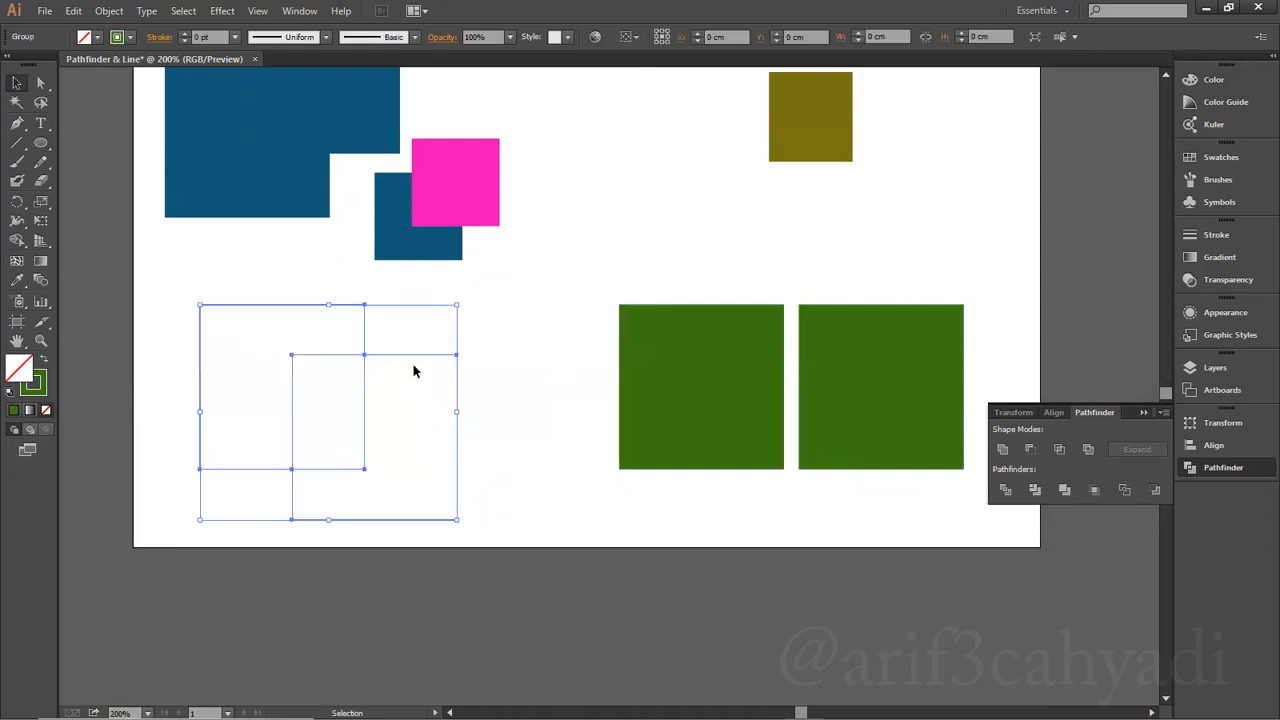
pyautogui.rightClick(416, 358)
pyautogui.click(460, 447)
pyautogui.click(357, 423)
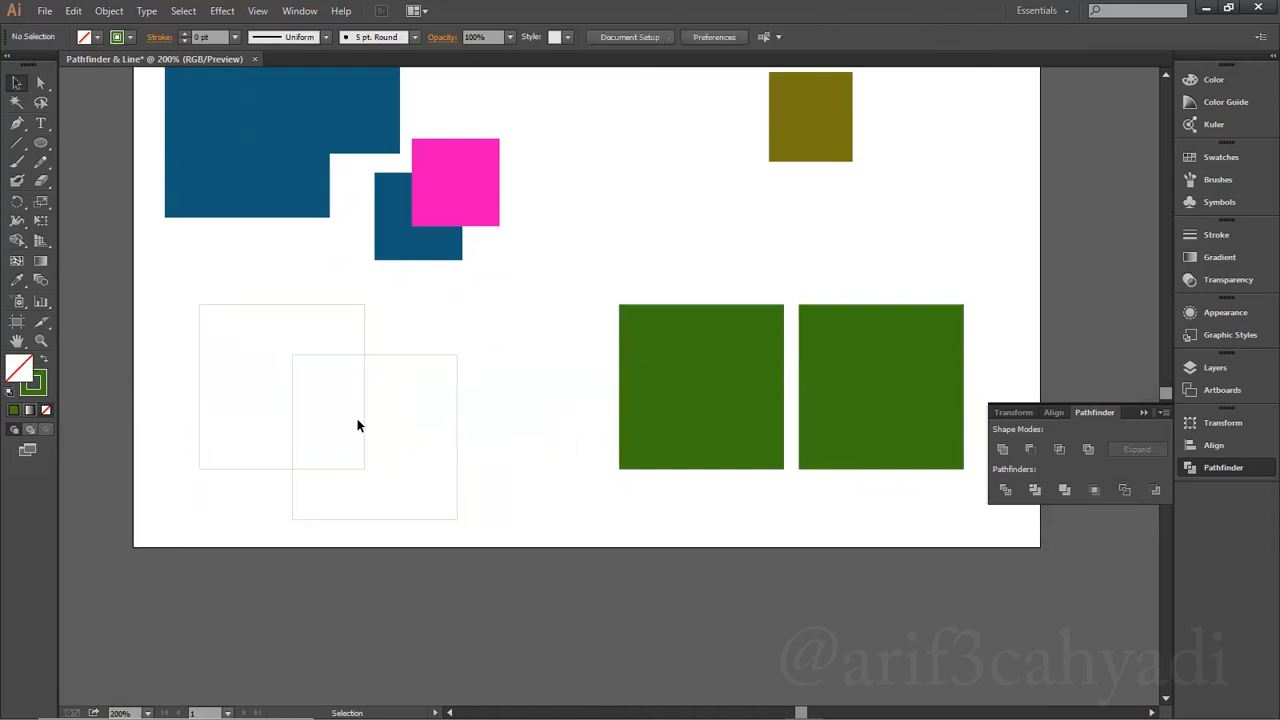
pyautogui.moveTo(383, 360); pyautogui.dragTo(286, 350)
pyautogui.click(389, 355)
pyautogui.click(426, 323)
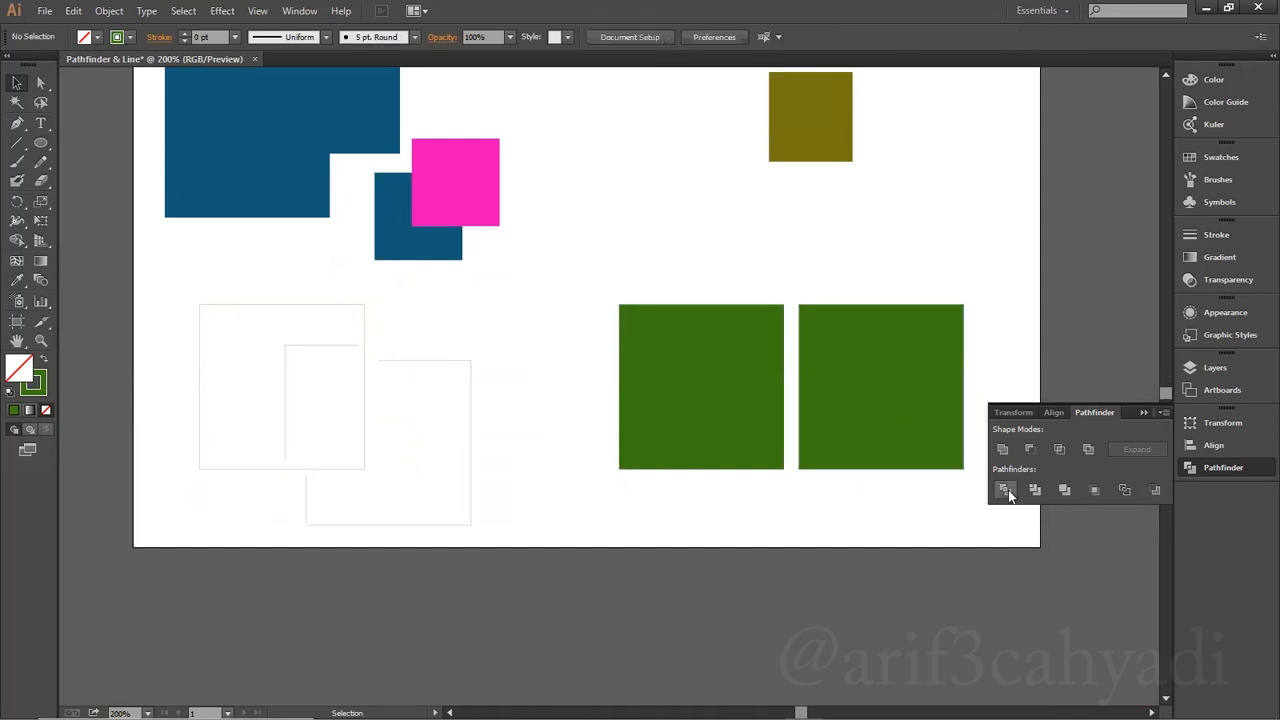
pyautogui.moveTo(362, 461); pyautogui.dragTo(393, 484)
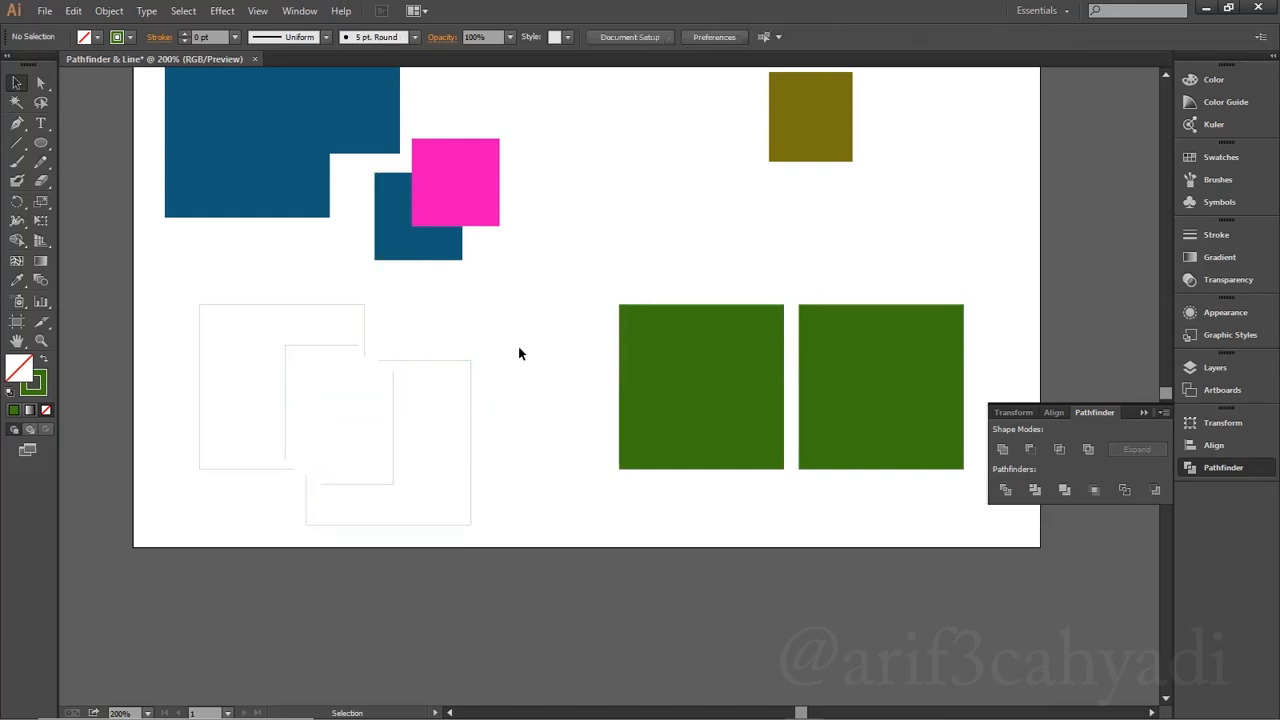
# Overlap the two remaining green squares in the artboard's lower-right area diagonally and select both
pyautogui.press('space')
pyautogui.moveTo(708, 368); pyautogui.dragTo(564, 341)
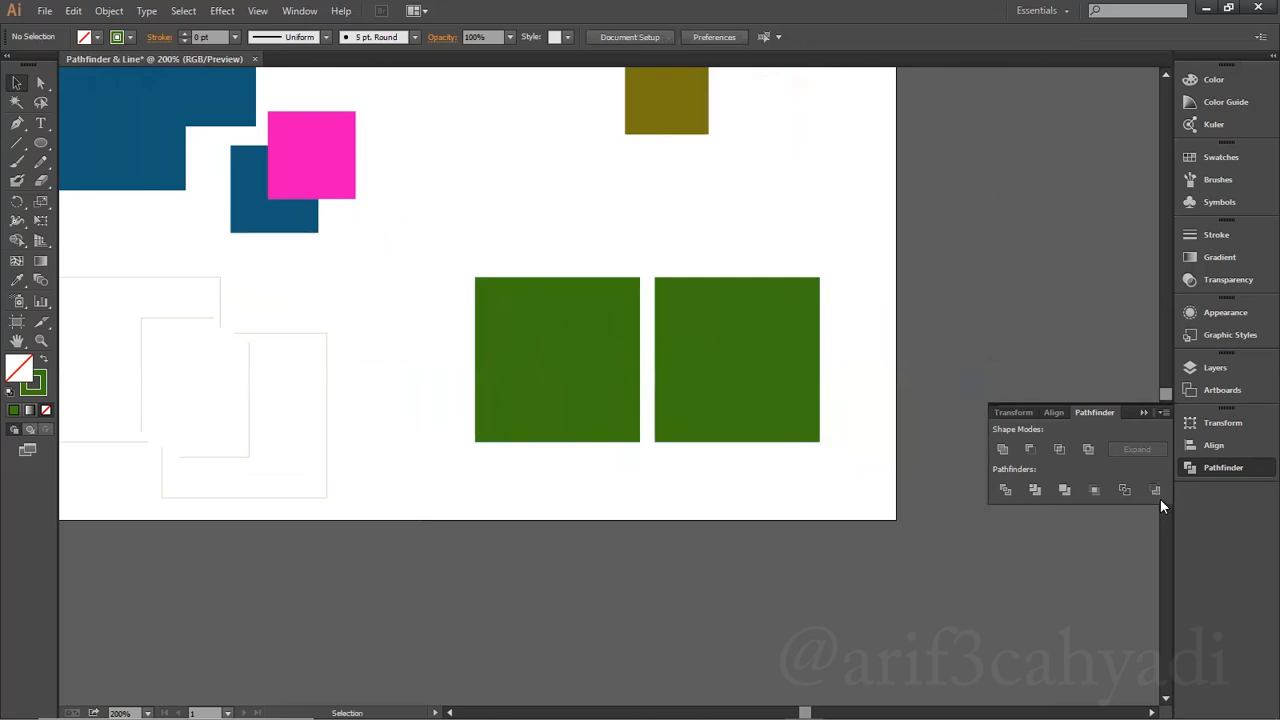
pyautogui.moveTo(603, 418); pyautogui.dragTo(659, 295)
pyautogui.moveTo(834, 460); pyautogui.dragTo(669, 364)
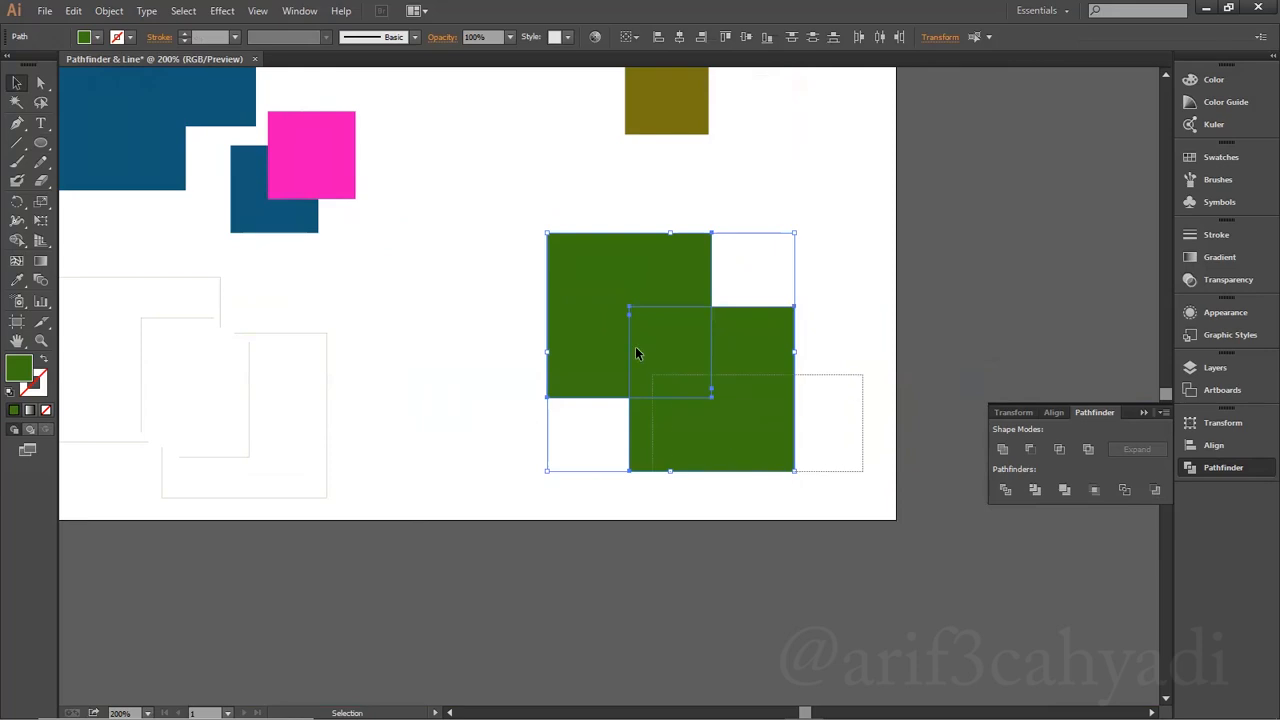
pyautogui.scroll(1, 960, 348)
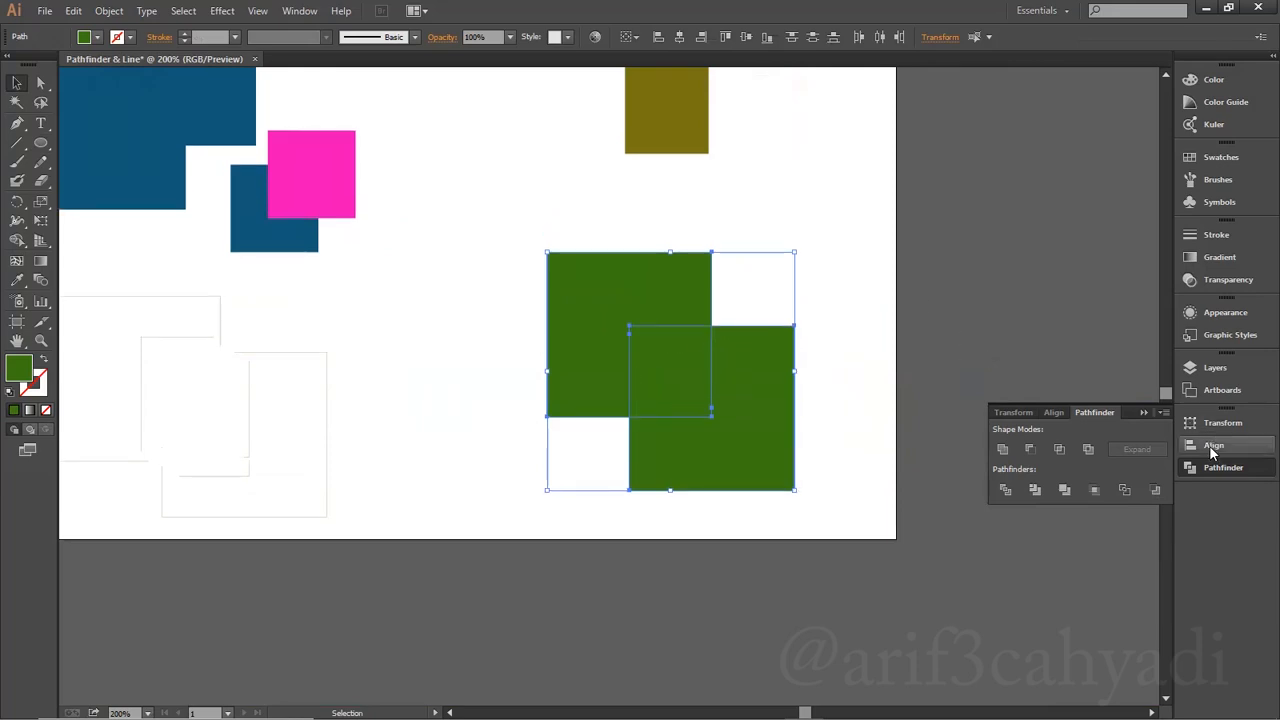
# Try the Minus Back pathfinder on the overlapping green squares, undo it, and check the front square
pyautogui.click(1154, 489)
pyautogui.click(883, 366)
pyautogui.scroll(4, 853, 440)
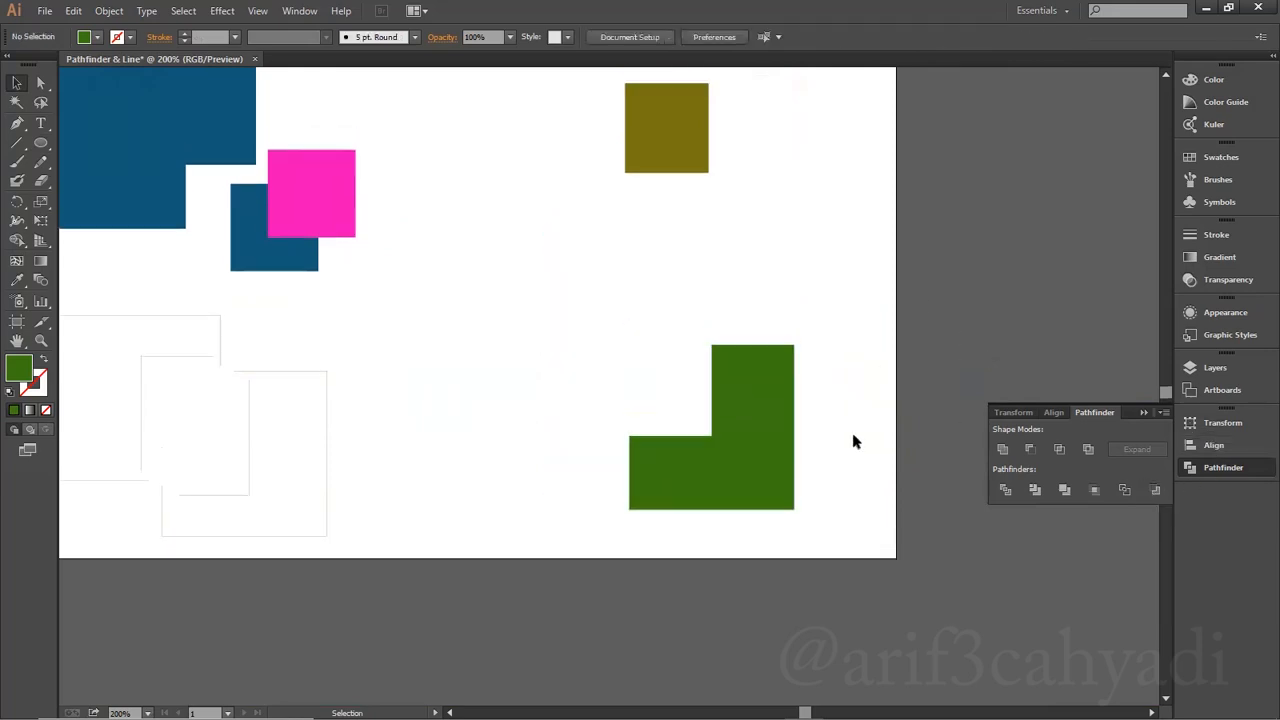
pyautogui.hotkey('ctrl', 'z')
pyautogui.click(731, 445)
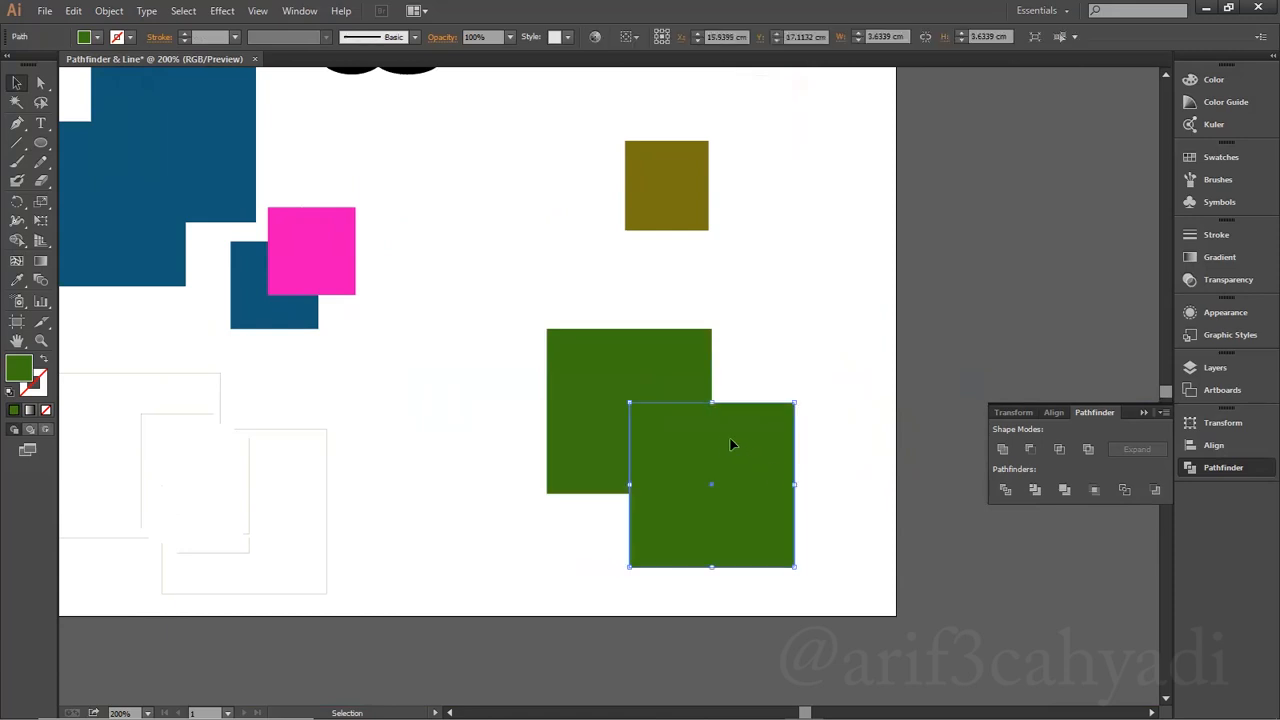
pyautogui.click(849, 388)
pyautogui.hotkey('ctrl', '-')
pyautogui.hotkey('ctrl', '-')
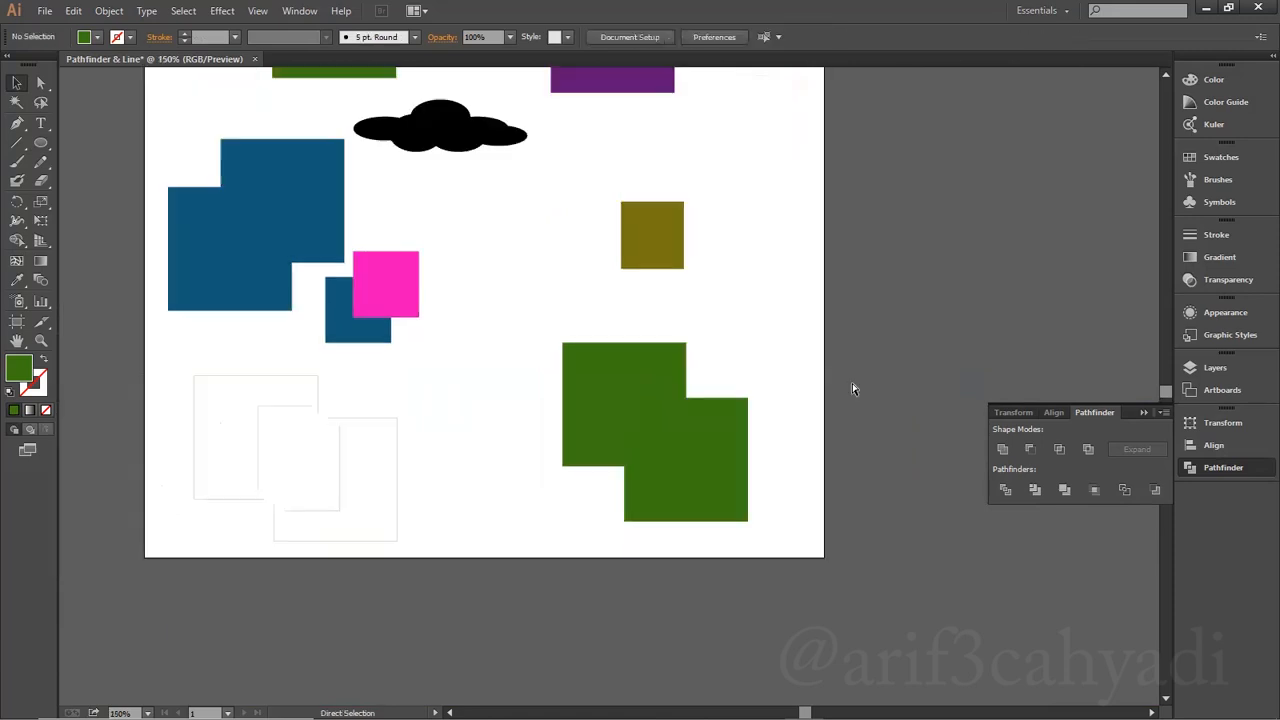
# Select the two overlapping green squares and subtract the rear one from the front one with Minus Back
pyautogui.moveTo(723, 473); pyautogui.dragTo(587, 399)
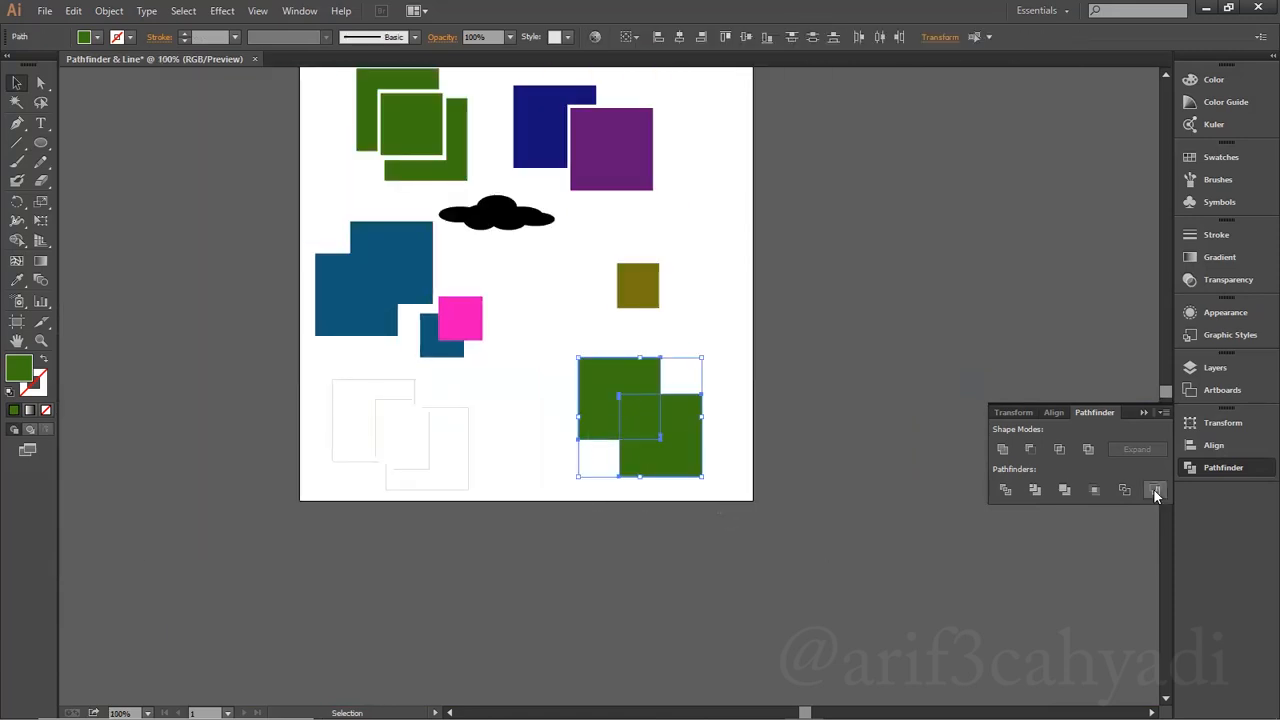
pyautogui.click(1154, 489)
pyautogui.click(782, 463)
# Select all the artwork on the artboard and shift it slightly to the right
pyautogui.scroll(3, 758, 456)
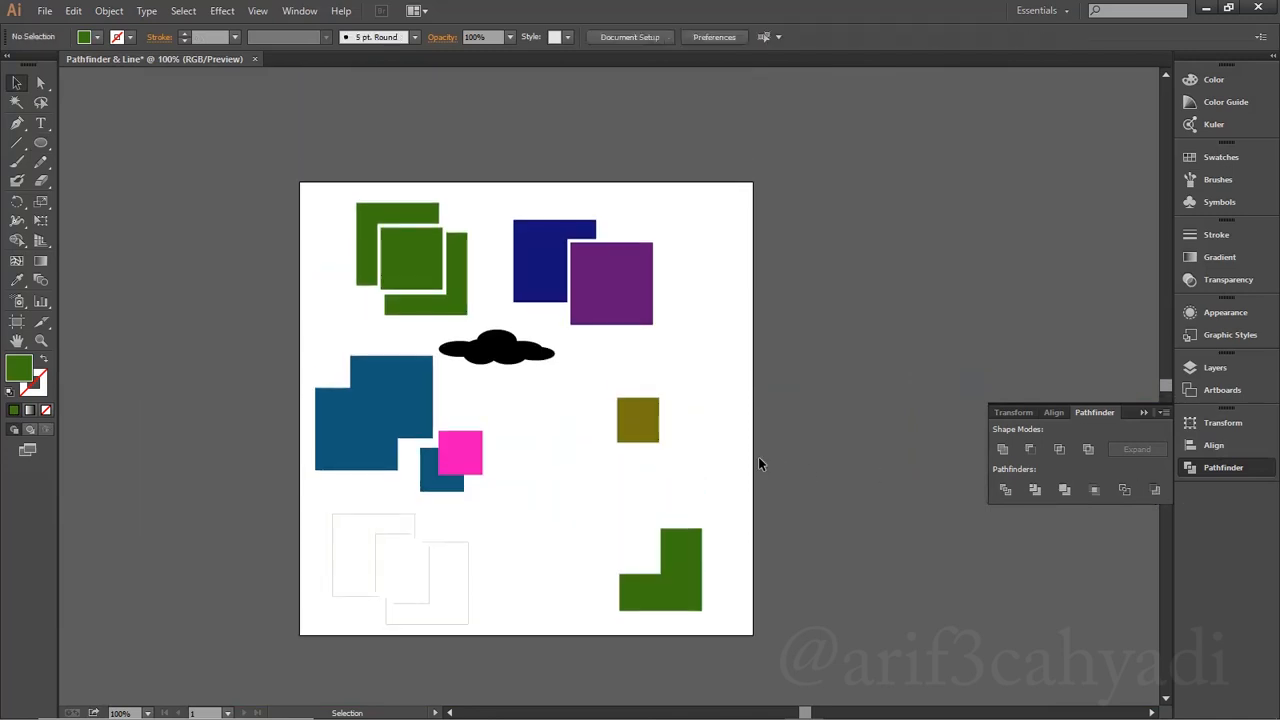
pyautogui.moveTo(268, 147); pyautogui.dragTo(766, 651)
pyautogui.moveTo(694, 591); pyautogui.dragTo(711, 591)
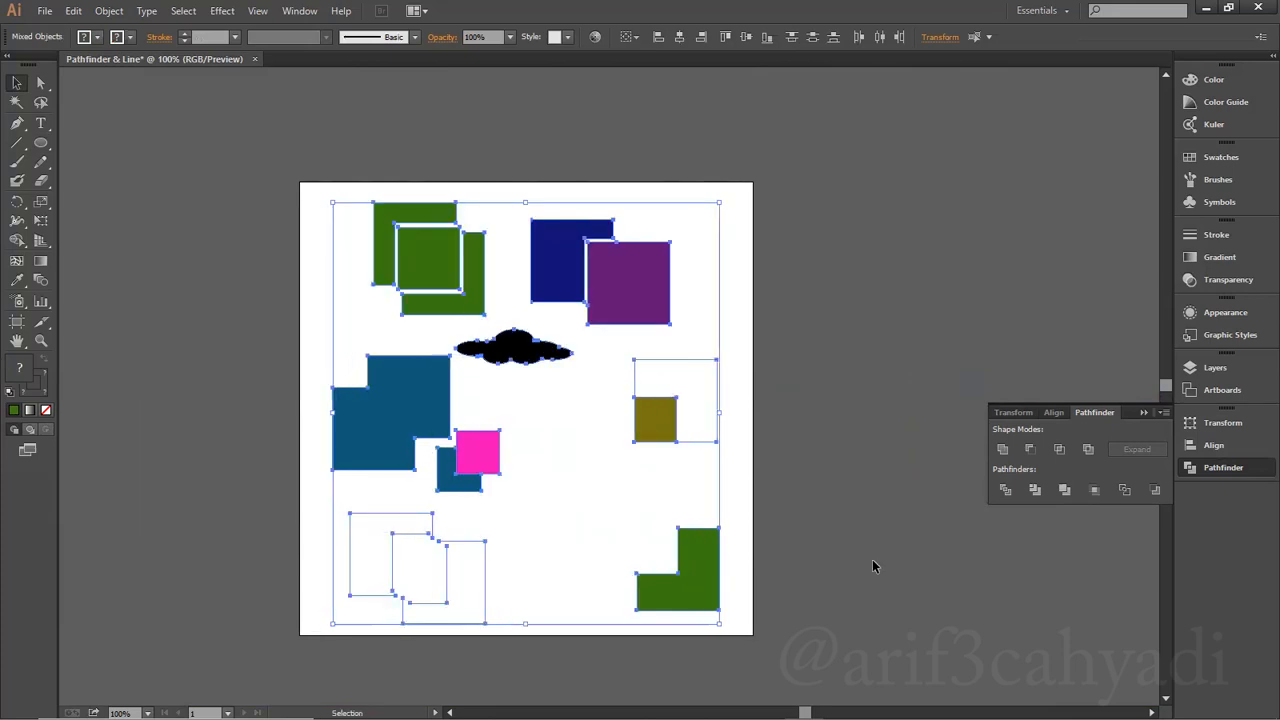
pyautogui.click(819, 525)
# Add a new layer above Layer 1 and hide Layer 1 to get an empty artboard
pyautogui.click(1141, 411)
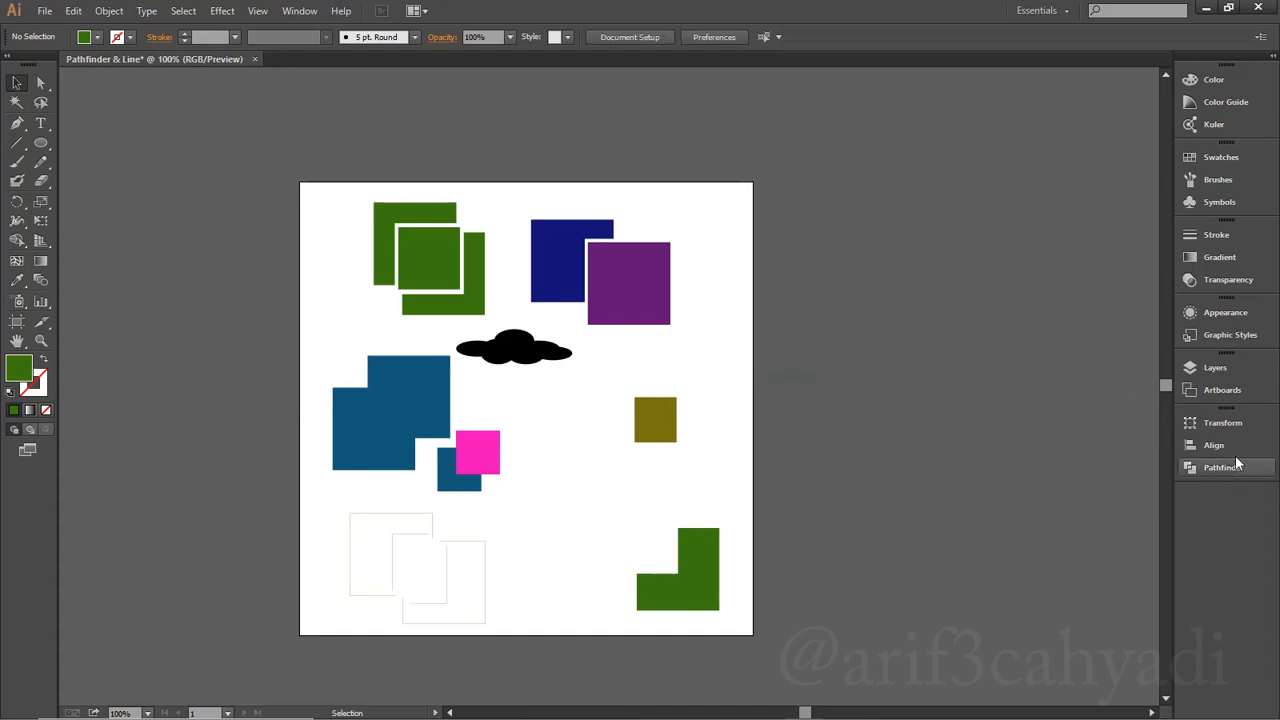
pyautogui.click(1256, 375)
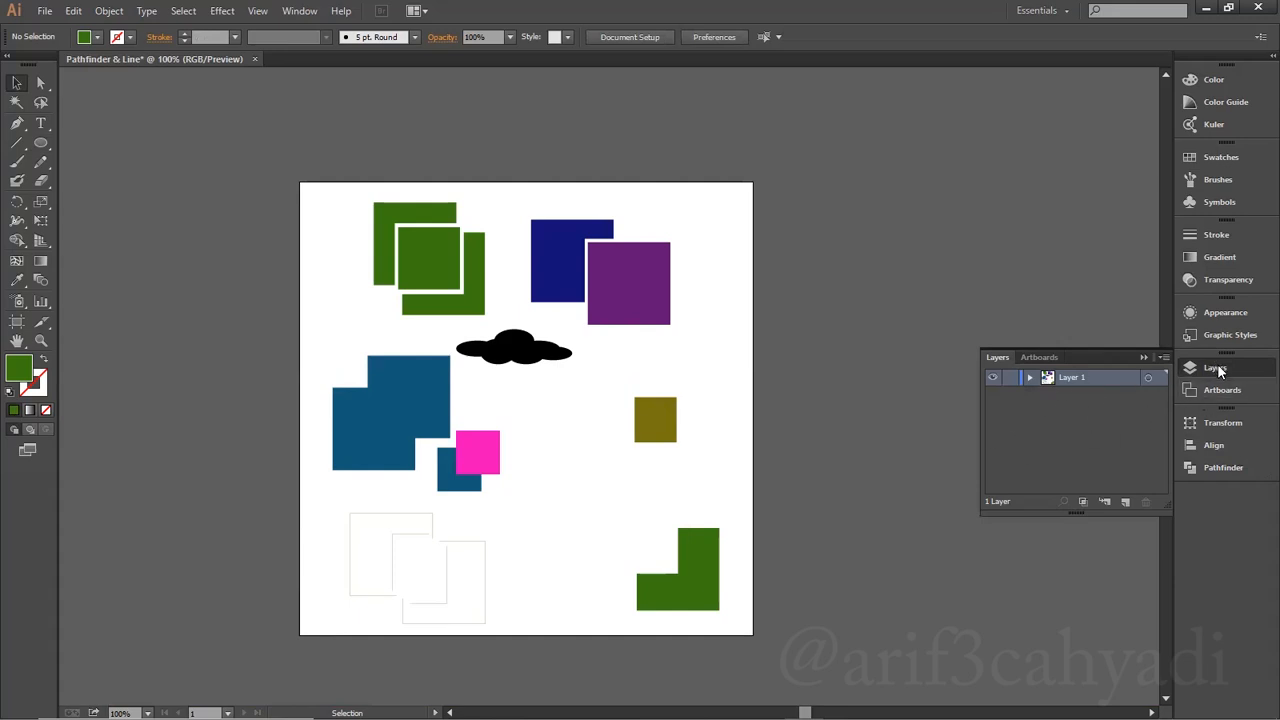
pyautogui.click(1128, 501)
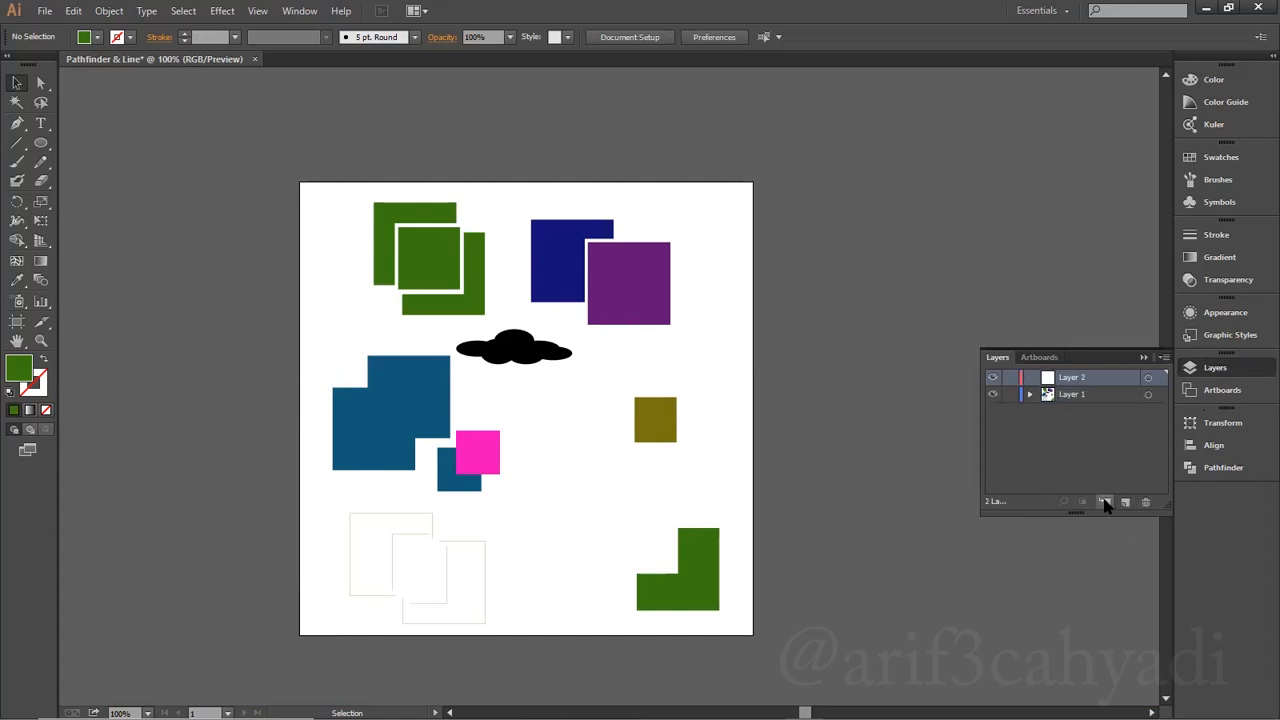
pyautogui.click(993, 396)
pyautogui.click(993, 396)
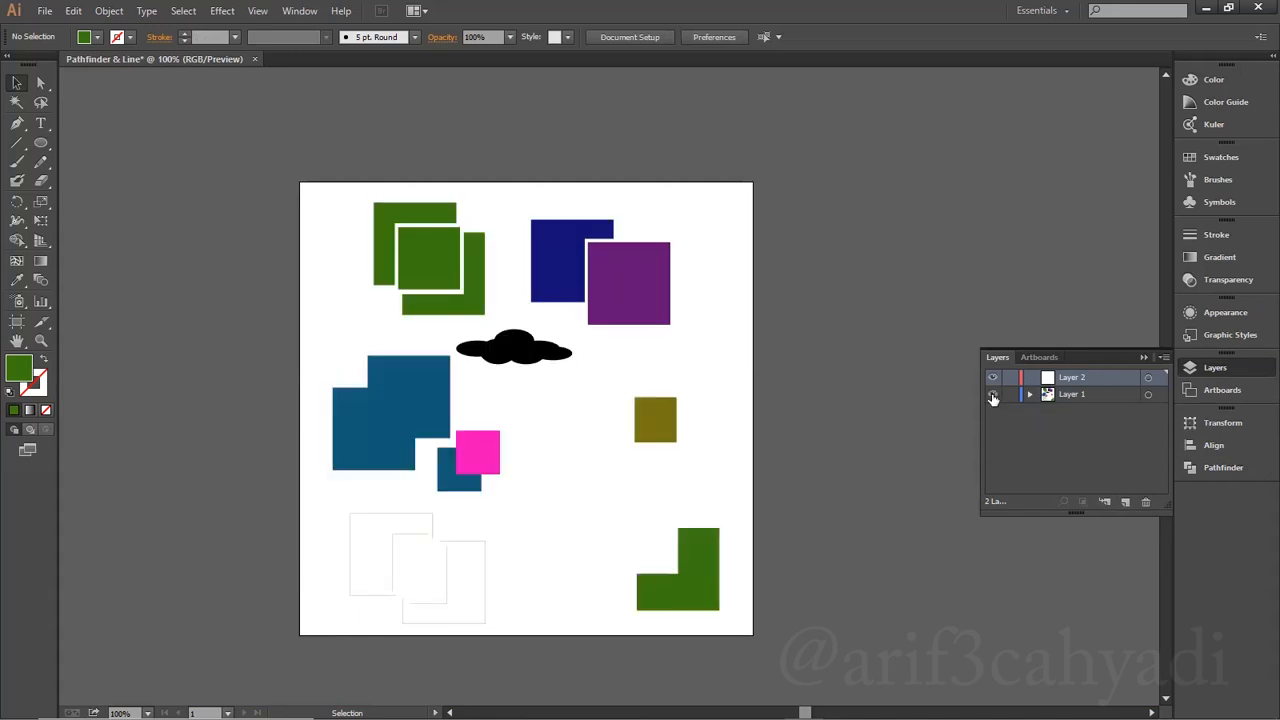
pyautogui.click(993, 397)
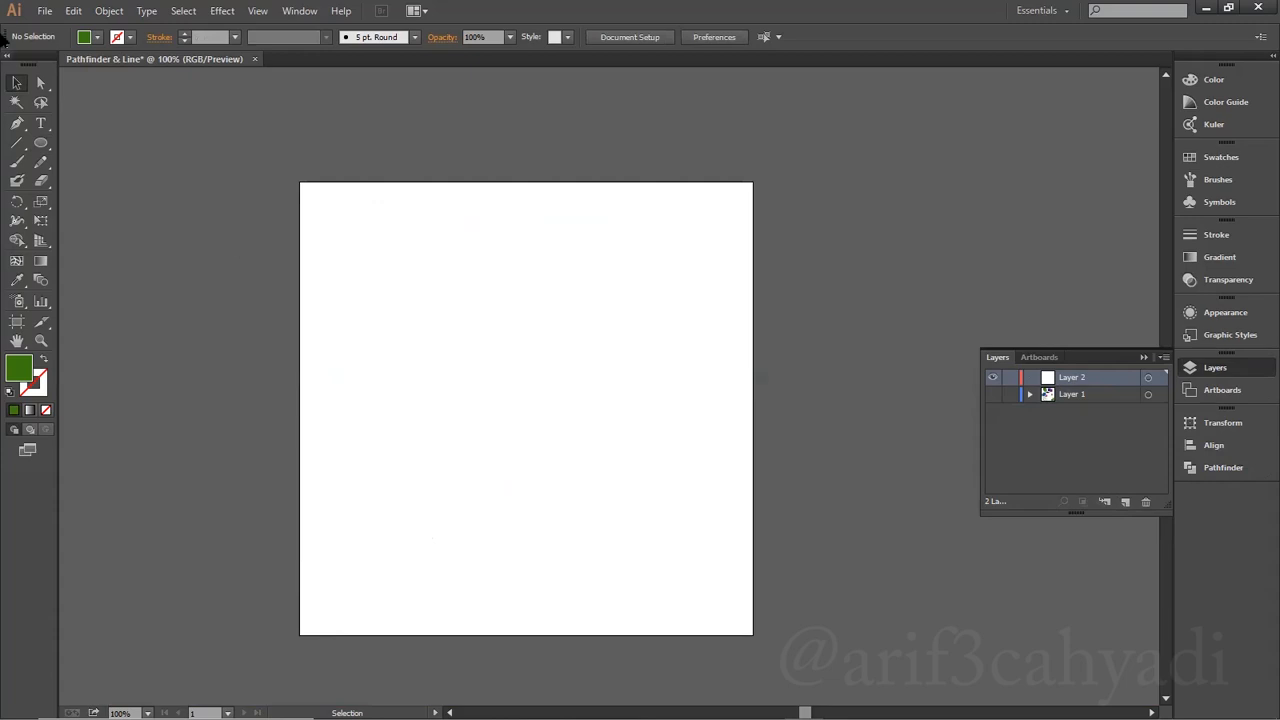
# Set the fill colour for new shapes to purple
pyautogui.click(43, 141)
pyautogui.moveTo(41, 142); pyautogui.dragTo(93, 182)
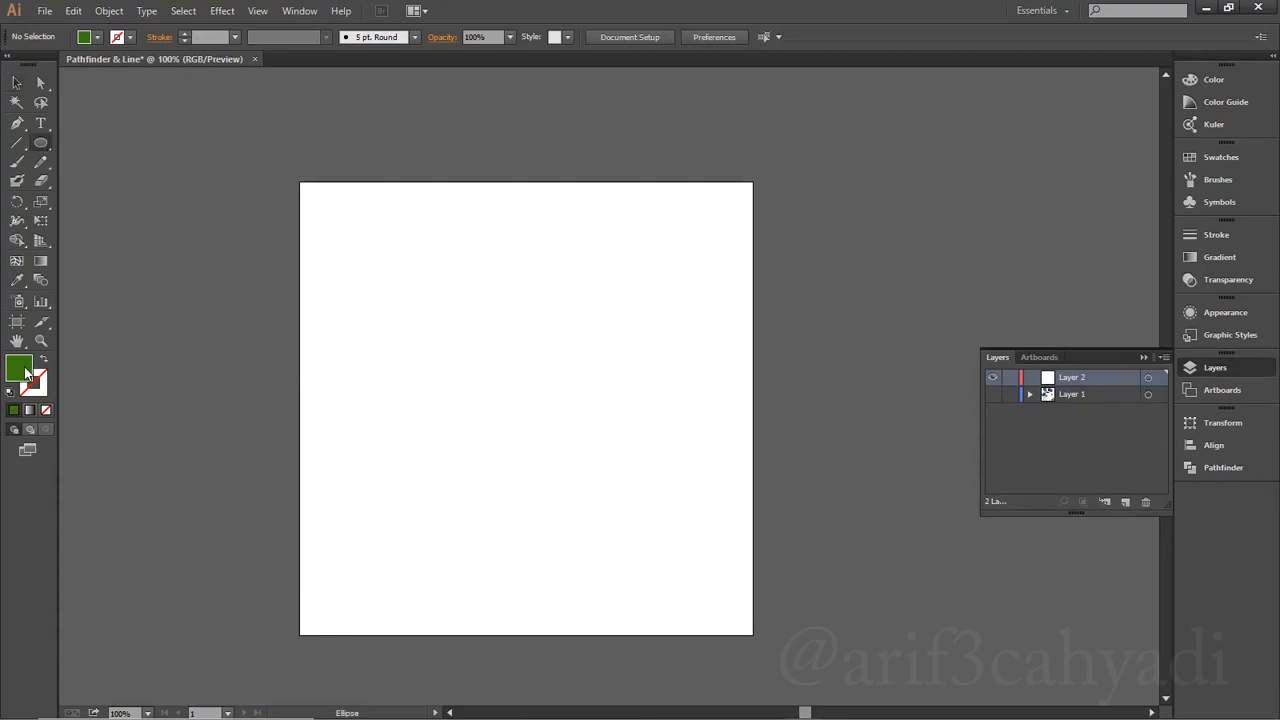
pyautogui.doubleClick(26, 373)
pyautogui.moveTo(1059, 373); pyautogui.dragTo(1019, 388)
pyautogui.click(1217, 320)
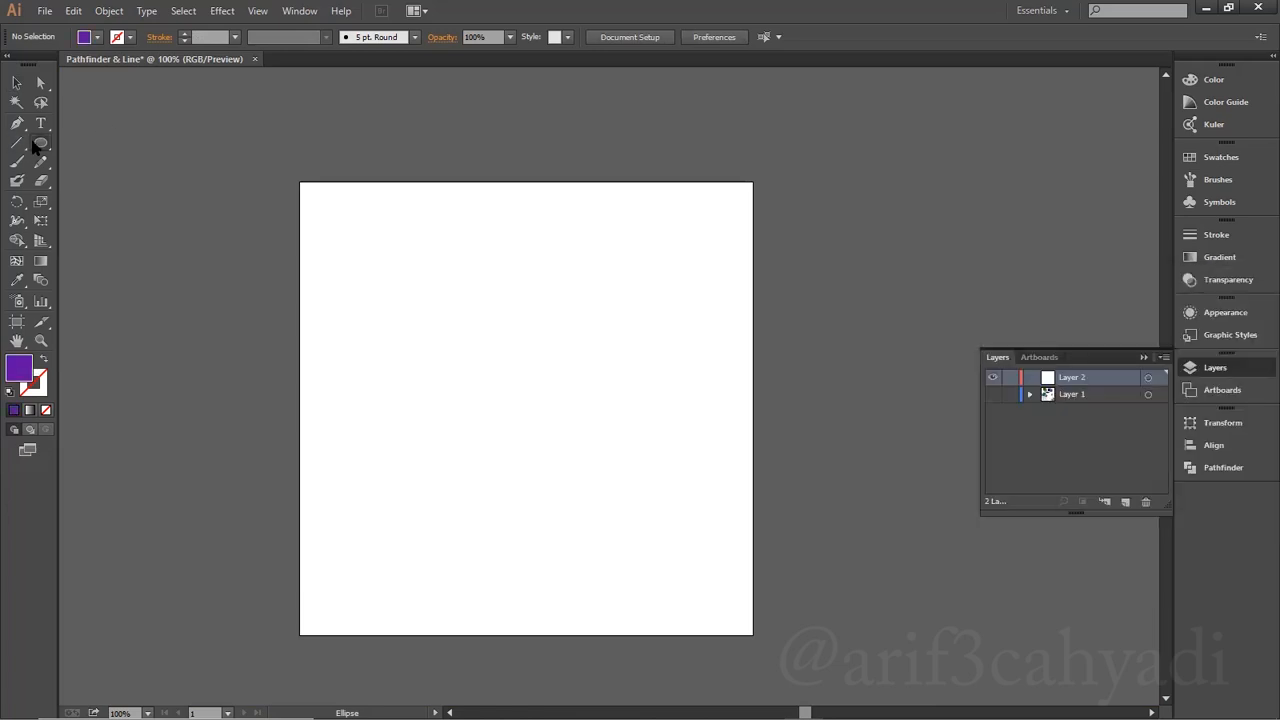
# Draw a purple square about 10.87 cm wide and position it near the artboard's centre at about X 10.37 cm, Y 9.63 cm
pyautogui.moveTo(35, 146); pyautogui.dragTo(104, 149)
pyautogui.moveTo(373, 263); pyautogui.dragTo(621, 508)
pyautogui.click(16, 82)
pyautogui.moveTo(480, 318); pyautogui.dragTo(517, 316)
pyautogui.moveTo(622, 326); pyautogui.dragTo(622, 340)
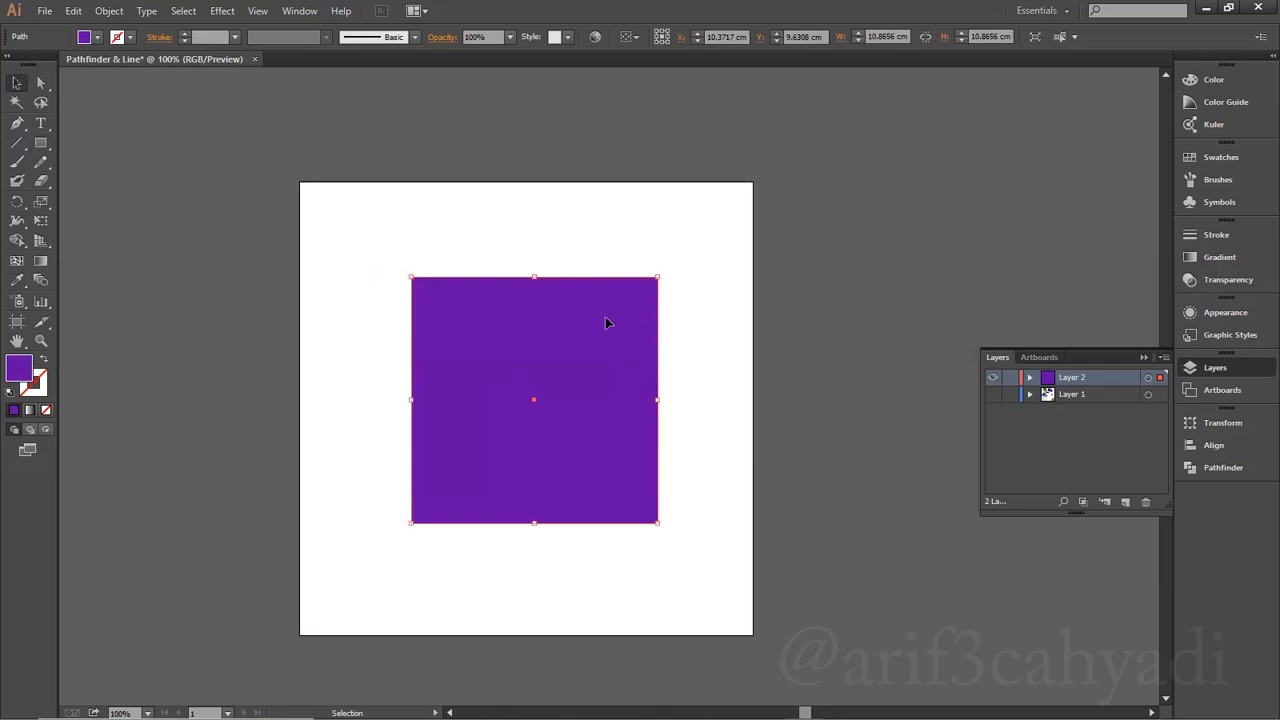
# Draw a second purple square about 6.81 cm wide centred inside the large one, then move both squares up slightly and select them
pyautogui.click(41, 143)
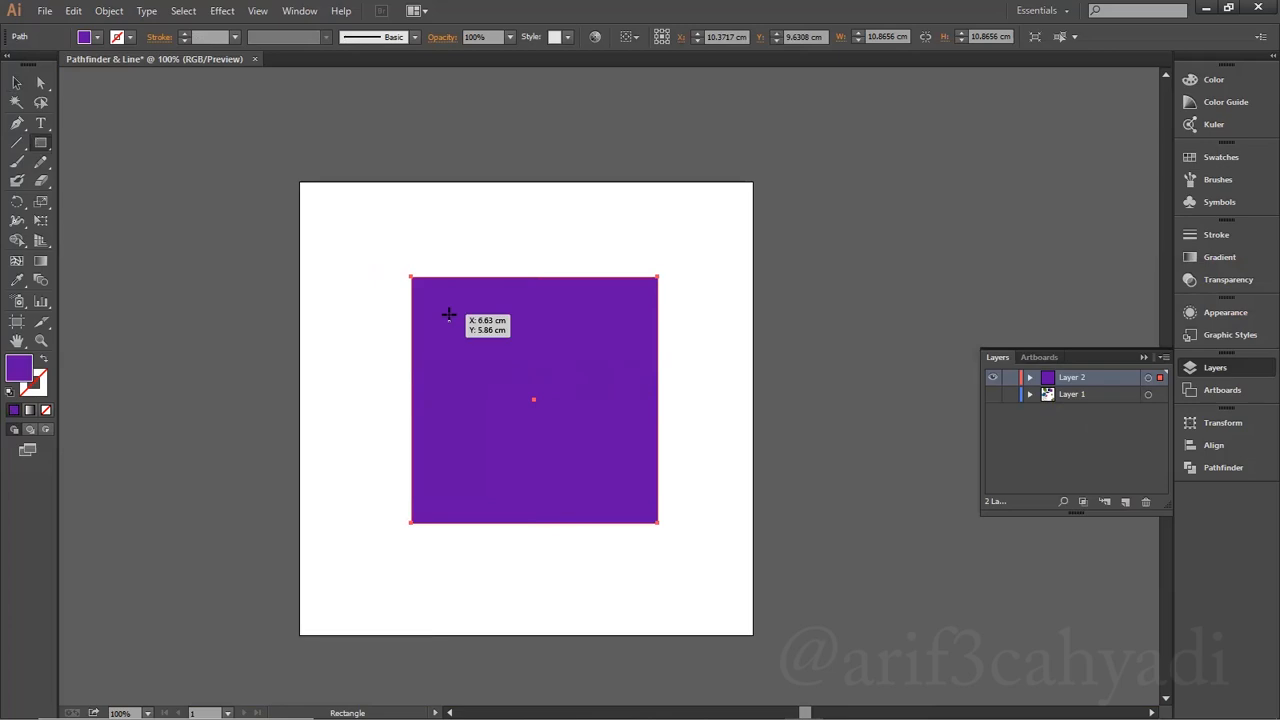
pyautogui.moveTo(457, 323); pyautogui.dragTo(596, 478)
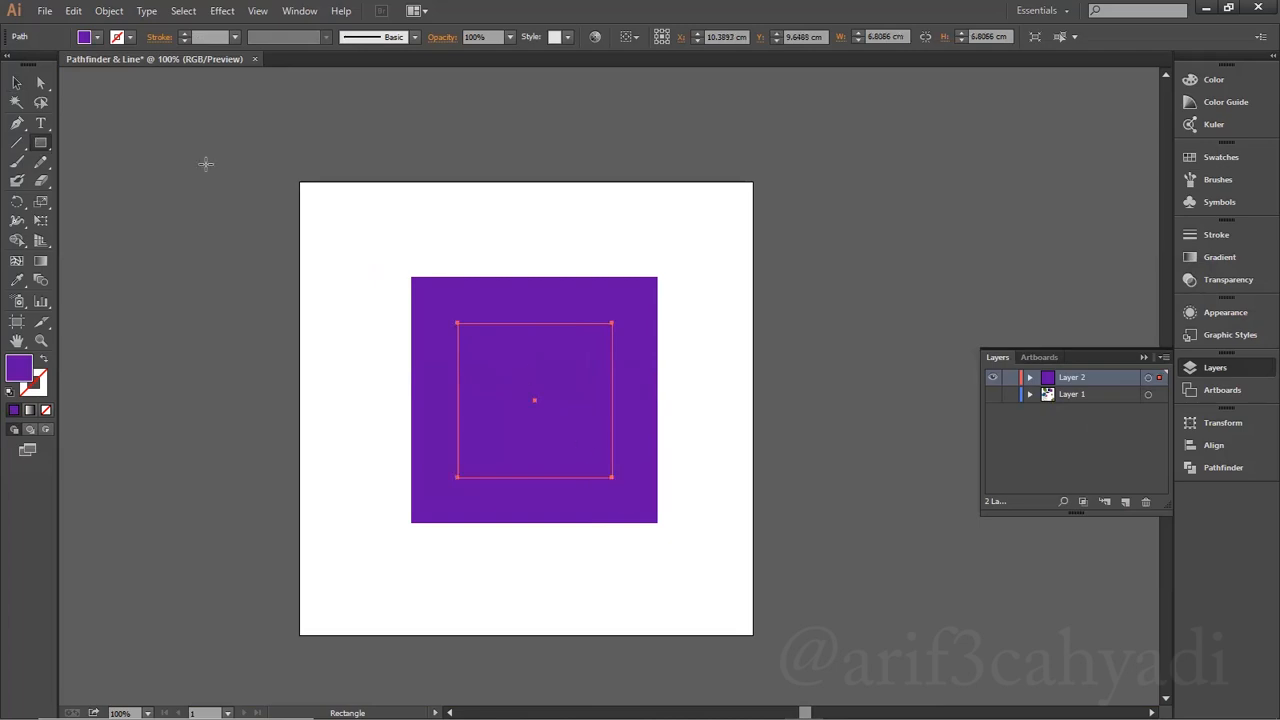
pyautogui.click(16, 82)
pyautogui.click(455, 254)
pyautogui.moveTo(455, 254); pyautogui.dragTo(582, 400)
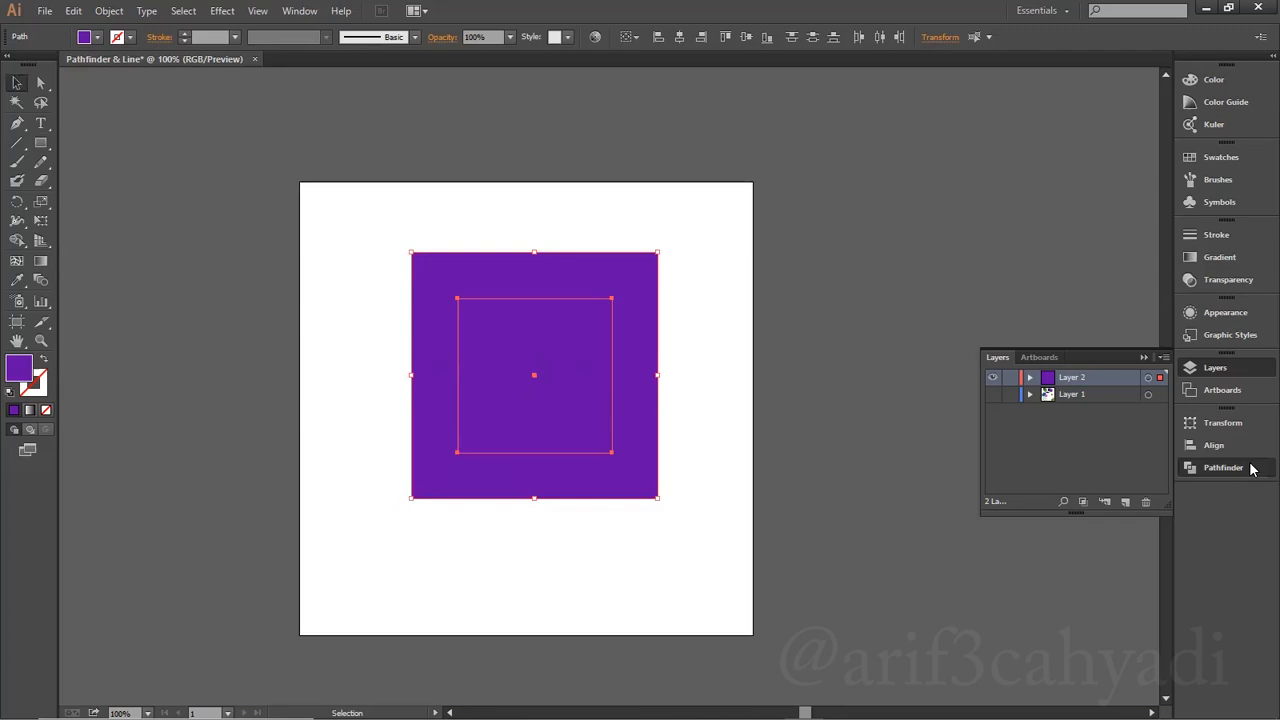
# Split the two nested purple squares with the Divide pathfinder and ungroup the resulting pieces
pyautogui.click(1200, 467)
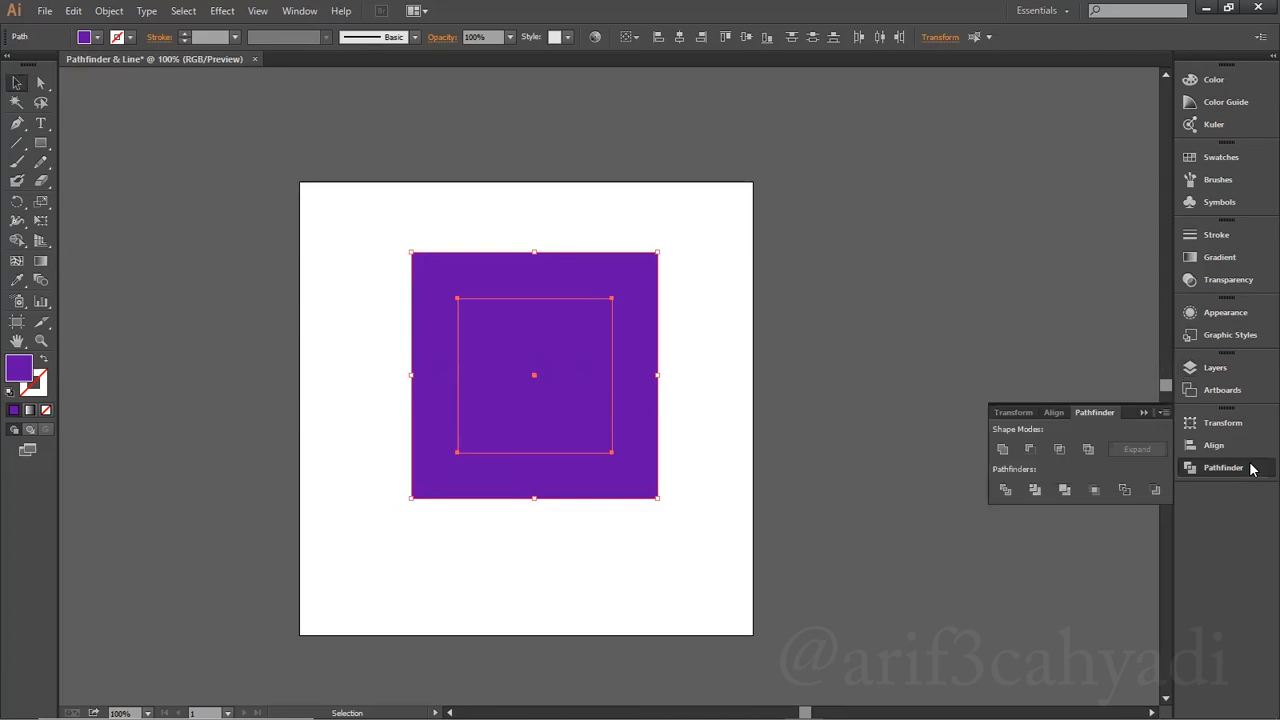
pyautogui.click(1006, 490)
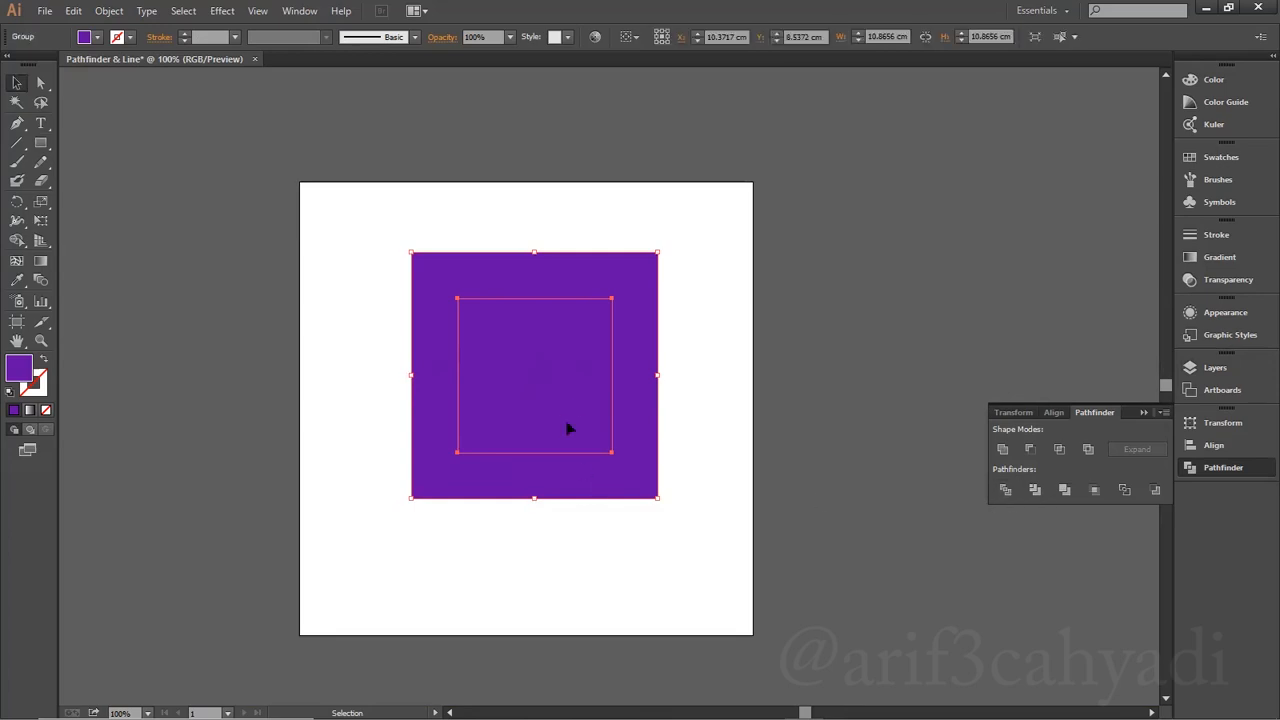
pyautogui.rightClick(577, 395)
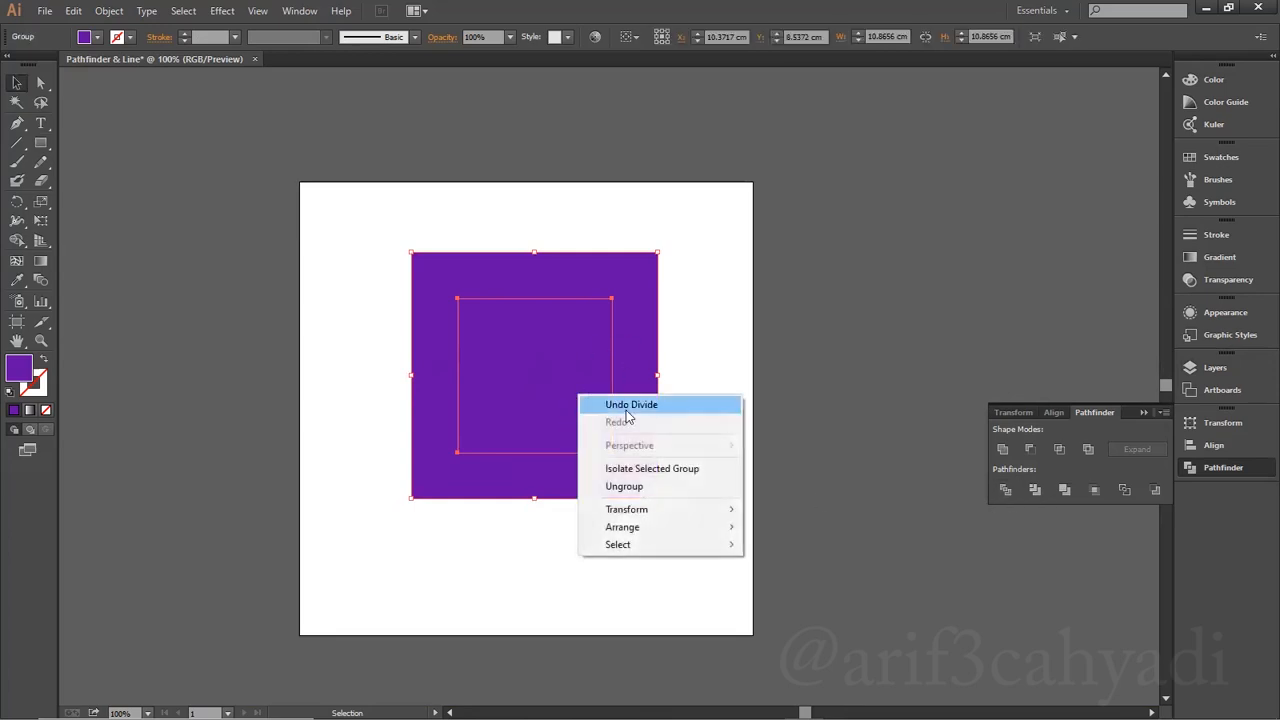
pyautogui.click(647, 495)
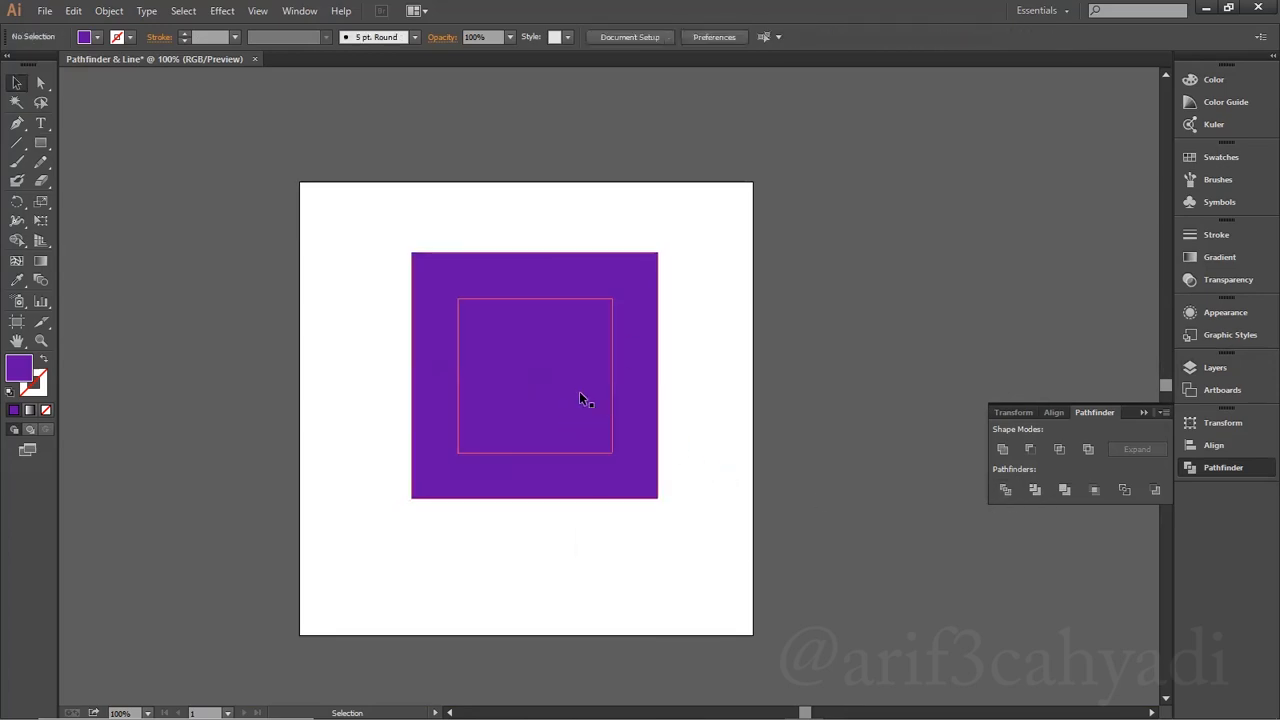
# Delete the inner square piece, then undo back to the two undivided nested squares
pyautogui.click(581, 394)
pyautogui.press('Delete')
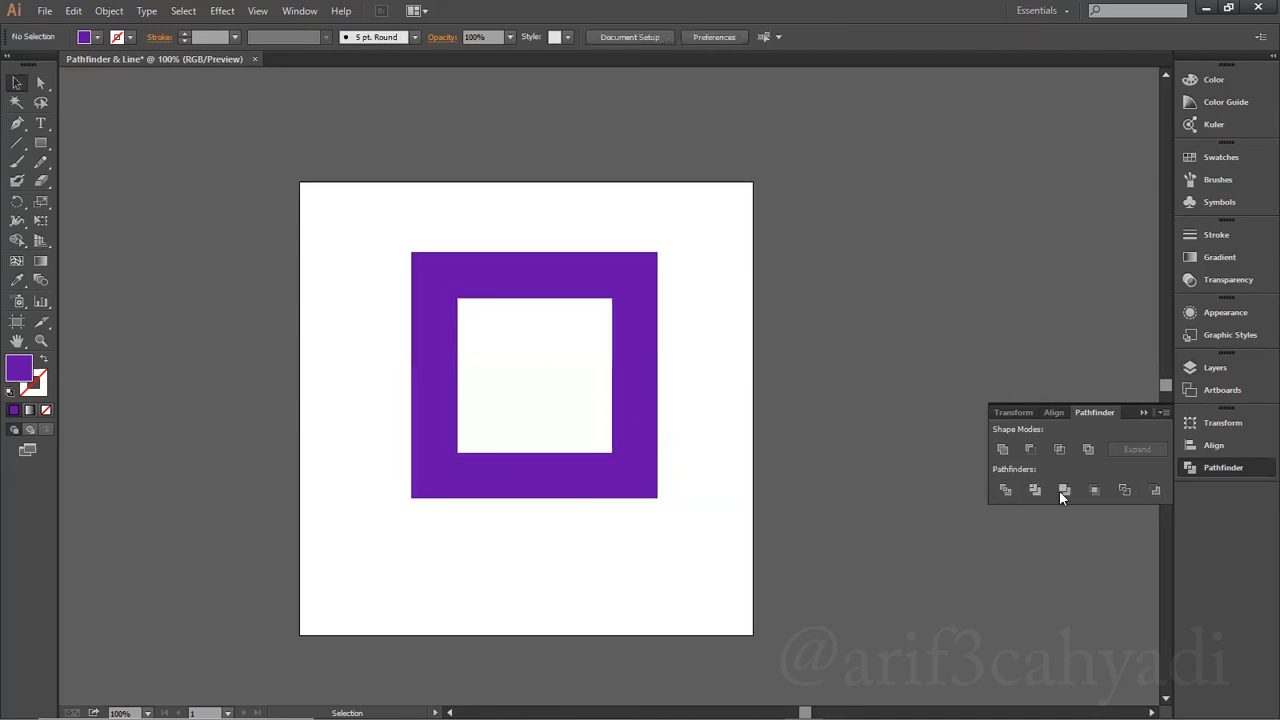
pyautogui.hotkey('ctrl', 'z')
pyautogui.hotkey('ctrl', 'z')
pyautogui.hotkey('ctrl', 'z')
# Move the inner square sideways out of the large one, then undo the move
pyautogui.click(783, 483)
pyautogui.click(582, 404)
pyautogui.moveTo(582, 404); pyautogui.dragTo(653, 404)
pyautogui.hotkey('ctrl', 'z')
# Try the Crop, Outline, Intersect and Exclude pathfinder operations in turn on both squares, undoing each one
pyautogui.moveTo(740, 527); pyautogui.dragTo(552, 356)
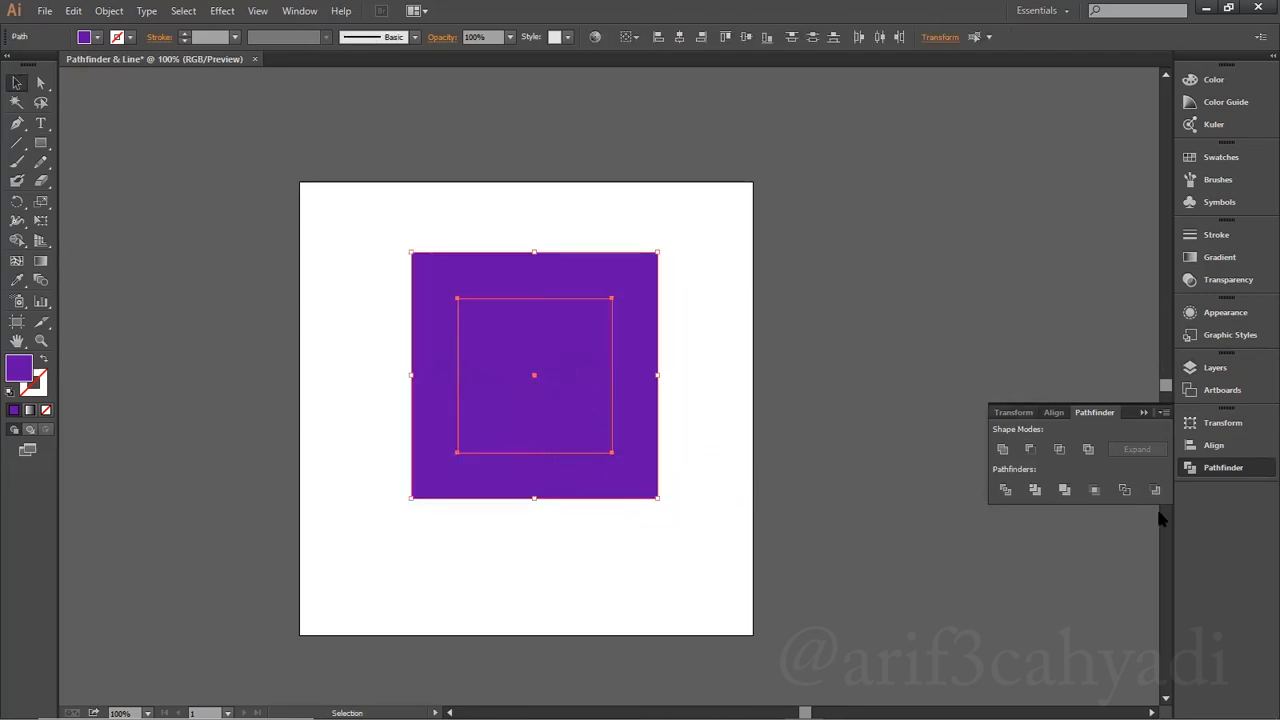
pyautogui.click(1095, 490)
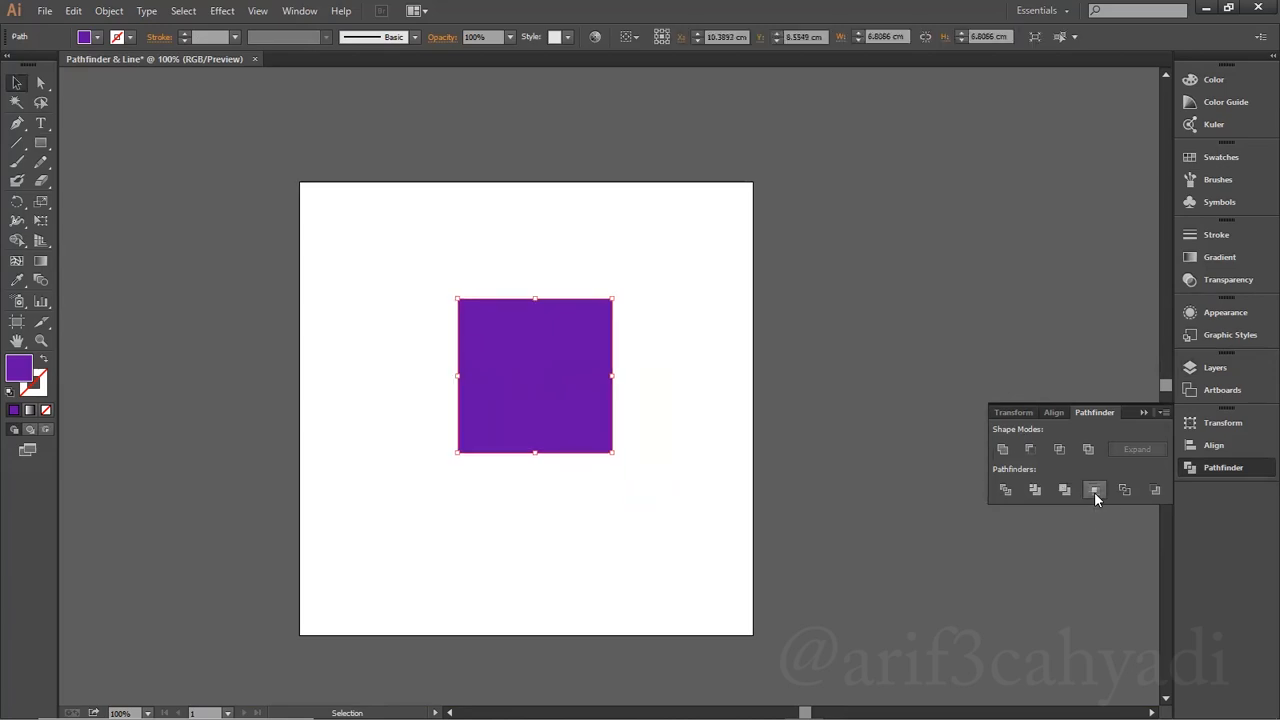
pyautogui.hotkey('ctrl', 'z')
pyautogui.click(1124, 490)
pyautogui.hotkey('ctrl', 'z')
pyautogui.click(1059, 449)
pyautogui.hotkey('ctrl', 'z')
pyautogui.click(1083, 451)
pyautogui.hotkey('ctrl', 'z')
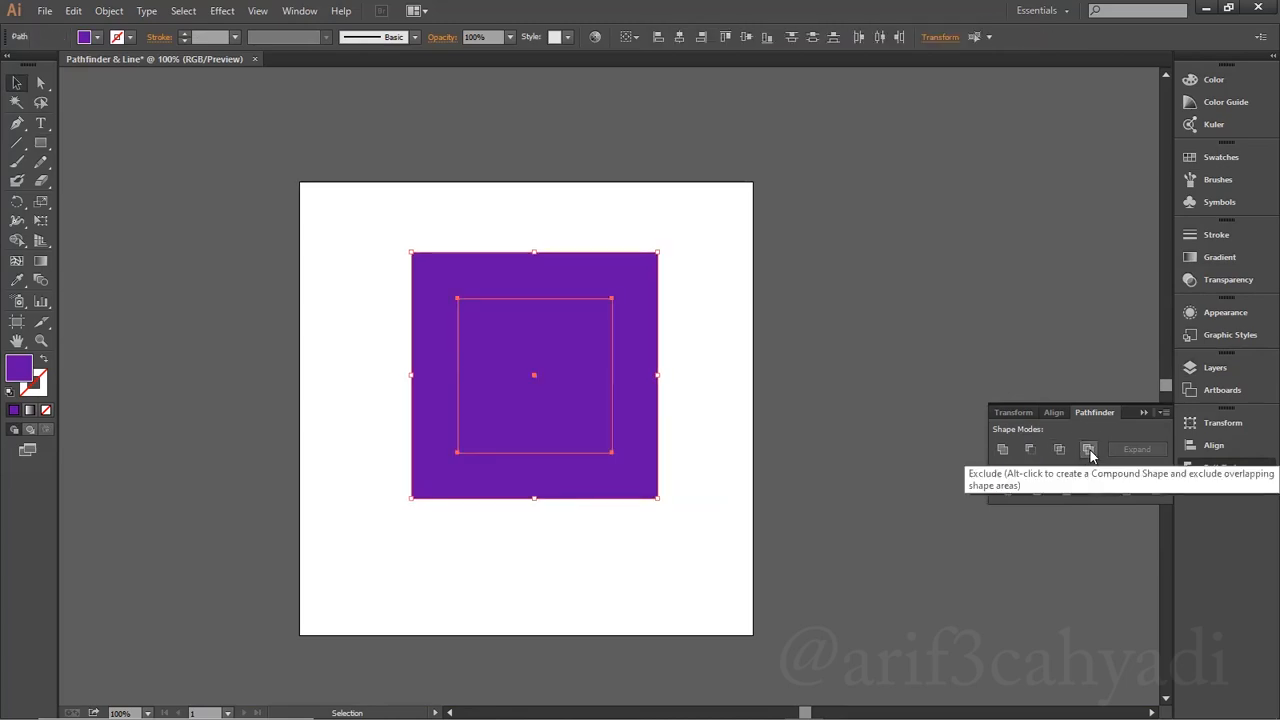
# Cut the inner square out of the large one with Exclude and move the frame down to about Y 9.56 cm
pyautogui.click(1089, 451)
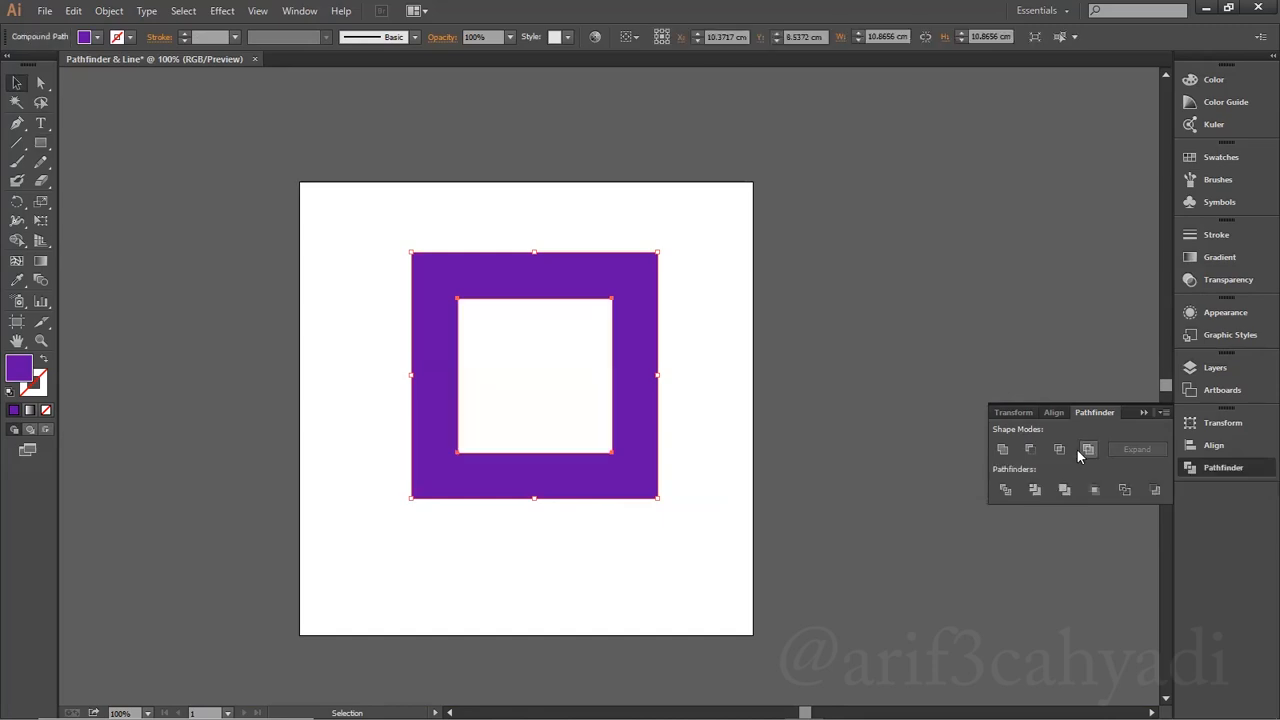
pyautogui.moveTo(657, 396); pyautogui.dragTo(645, 416)
pyautogui.hotkey('ctrl', 'z')
pyautogui.moveTo(627, 488); pyautogui.dragTo(632, 505)
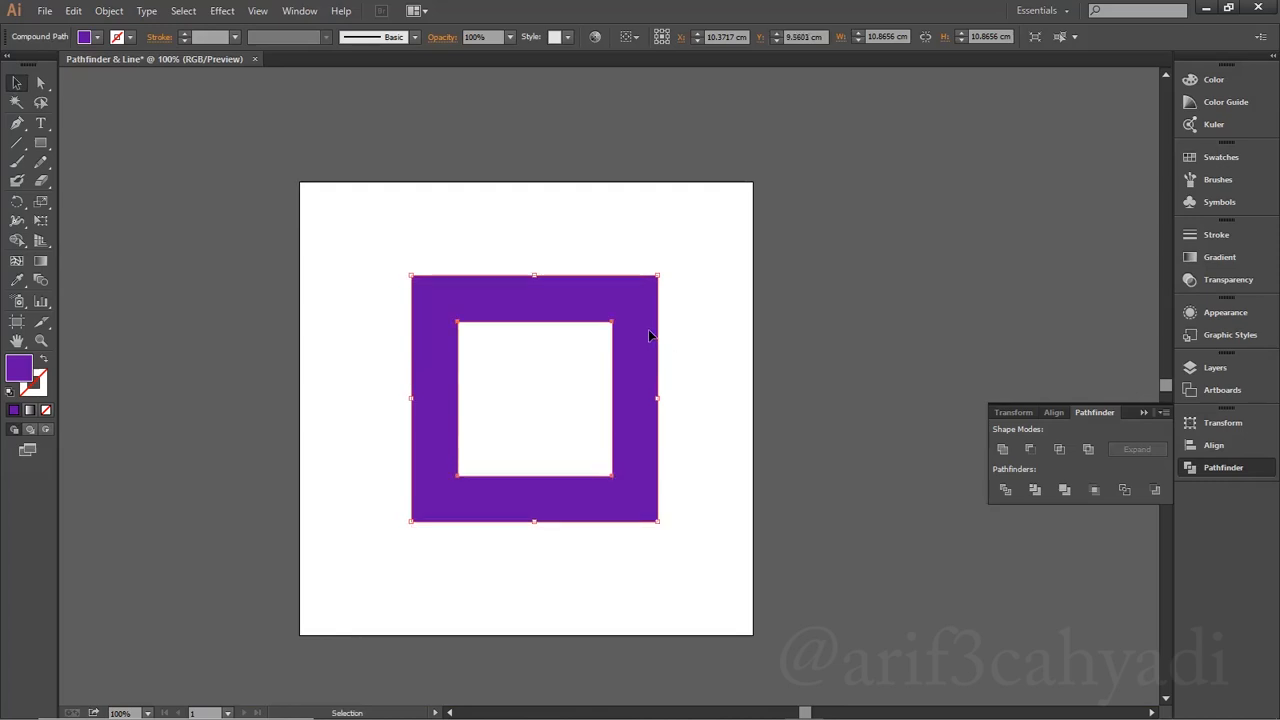
# Duplicate the square frame in place and rotate the copy 45° about its centre to form an eight-pointed star
pyautogui.press('a')
pyautogui.press('ctrl')
pyautogui.moveTo(650, 336); pyautogui.dragTo(689, 321)
pyautogui.moveTo(663, 269); pyautogui.dragTo(688, 288)
pyautogui.moveTo(663, 271); pyautogui.dragTo(676, 392)
pyautogui.click(707, 471)
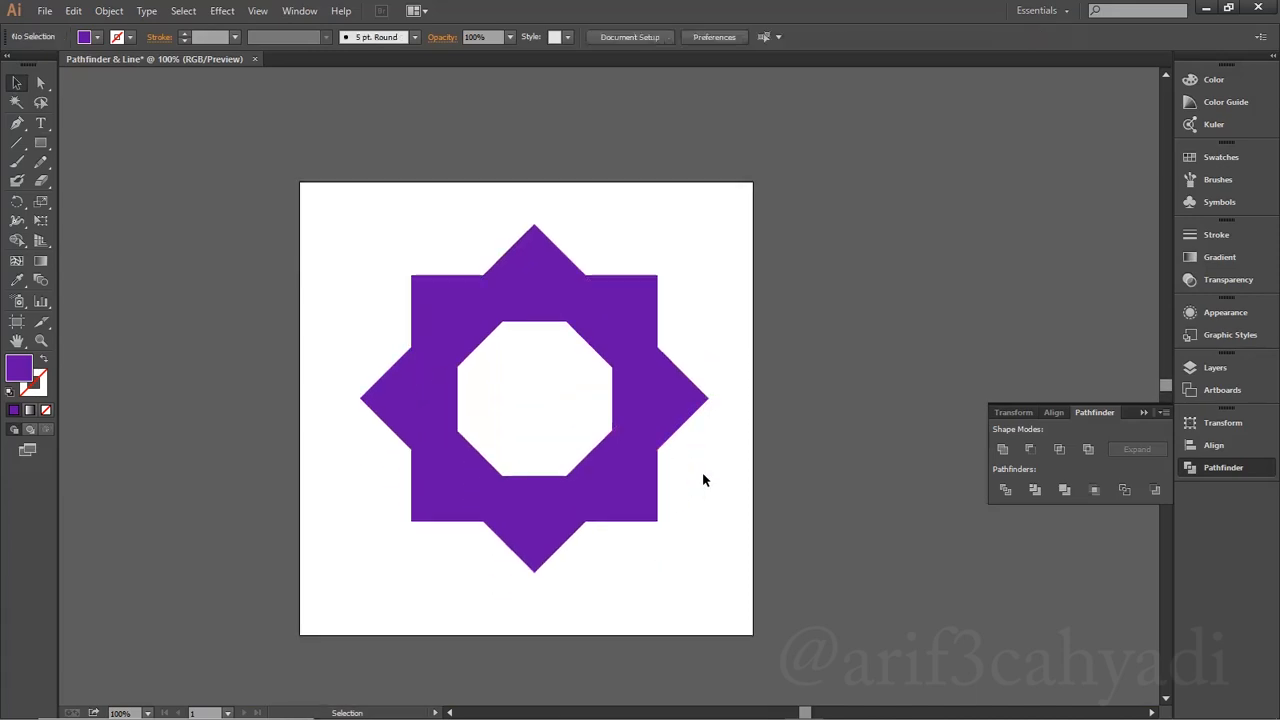
# Split the two overlapping frames with the Divide pathfinder and ungroup the resulting pieces
pyautogui.moveTo(690, 569); pyautogui.dragTo(395, 224)
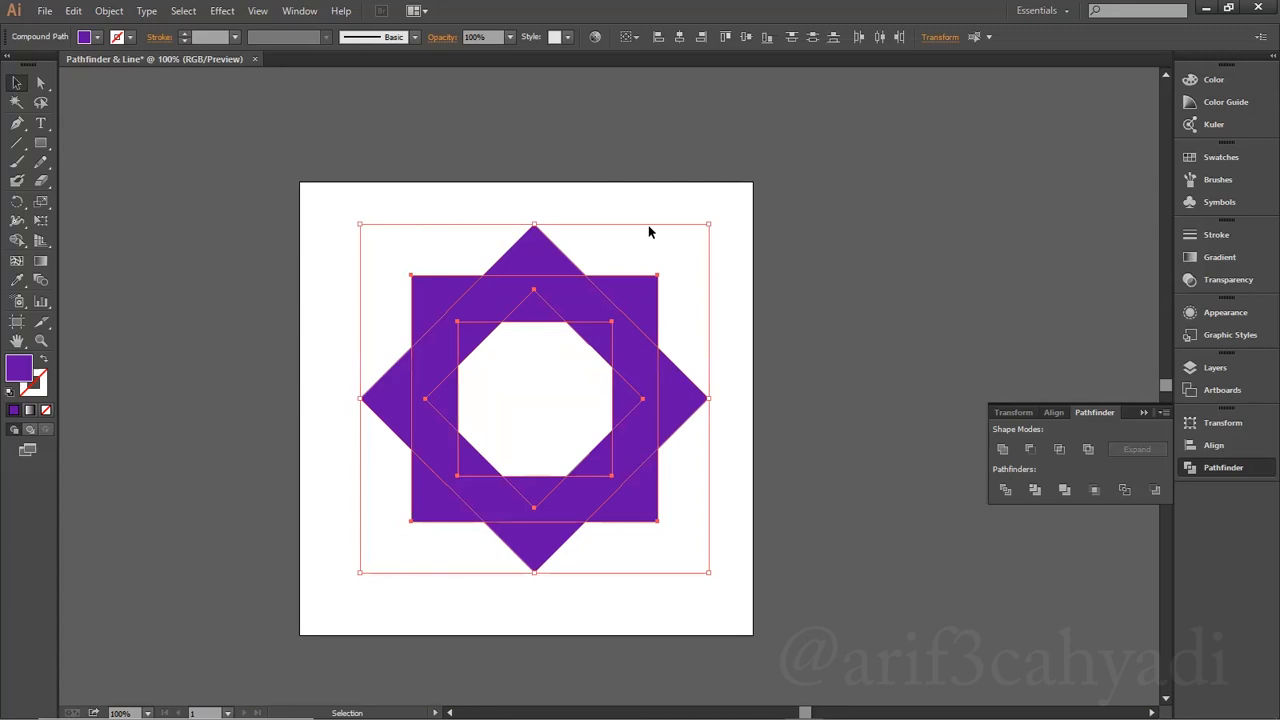
pyautogui.click(685, 614)
pyautogui.moveTo(685, 614); pyautogui.dragTo(437, 263)
pyautogui.click(1005, 490)
pyautogui.rightClick(639, 393)
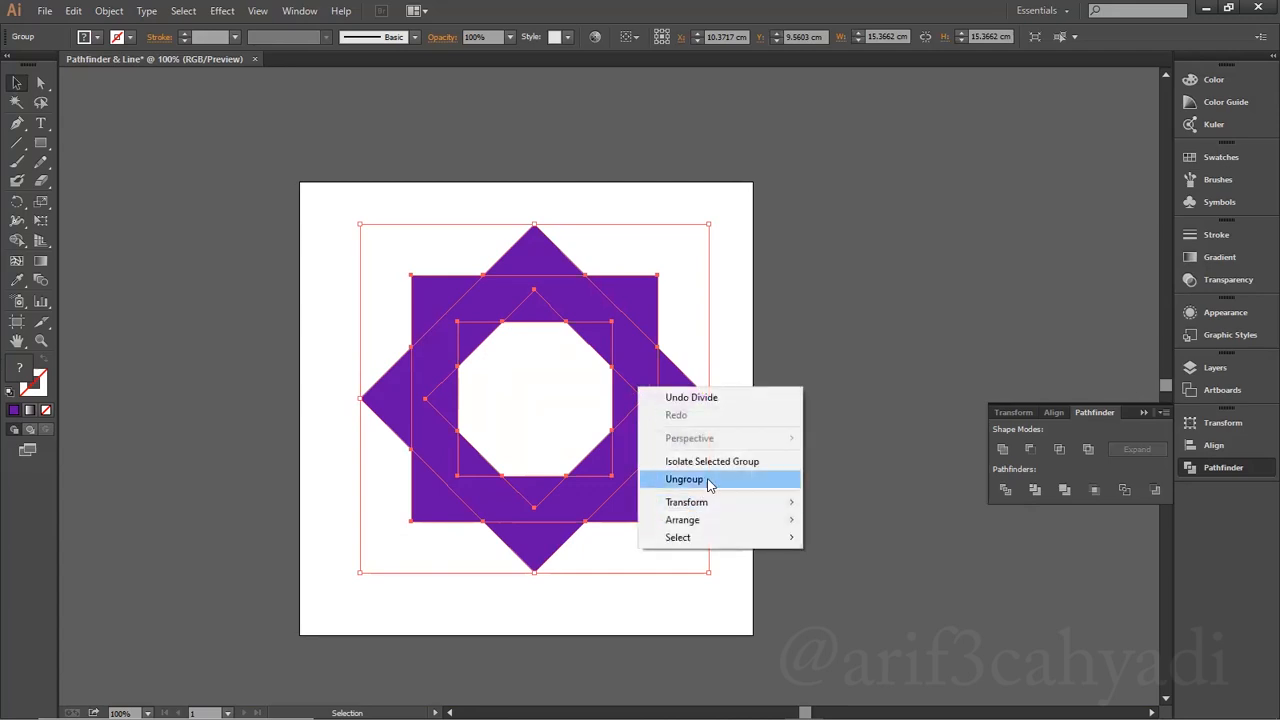
pyautogui.click(709, 482)
# Delete the eight small triangles around the central octagon so that the opening becomes an eight-pointed star
pyautogui.click(492, 334)
pyautogui.click(530, 305)
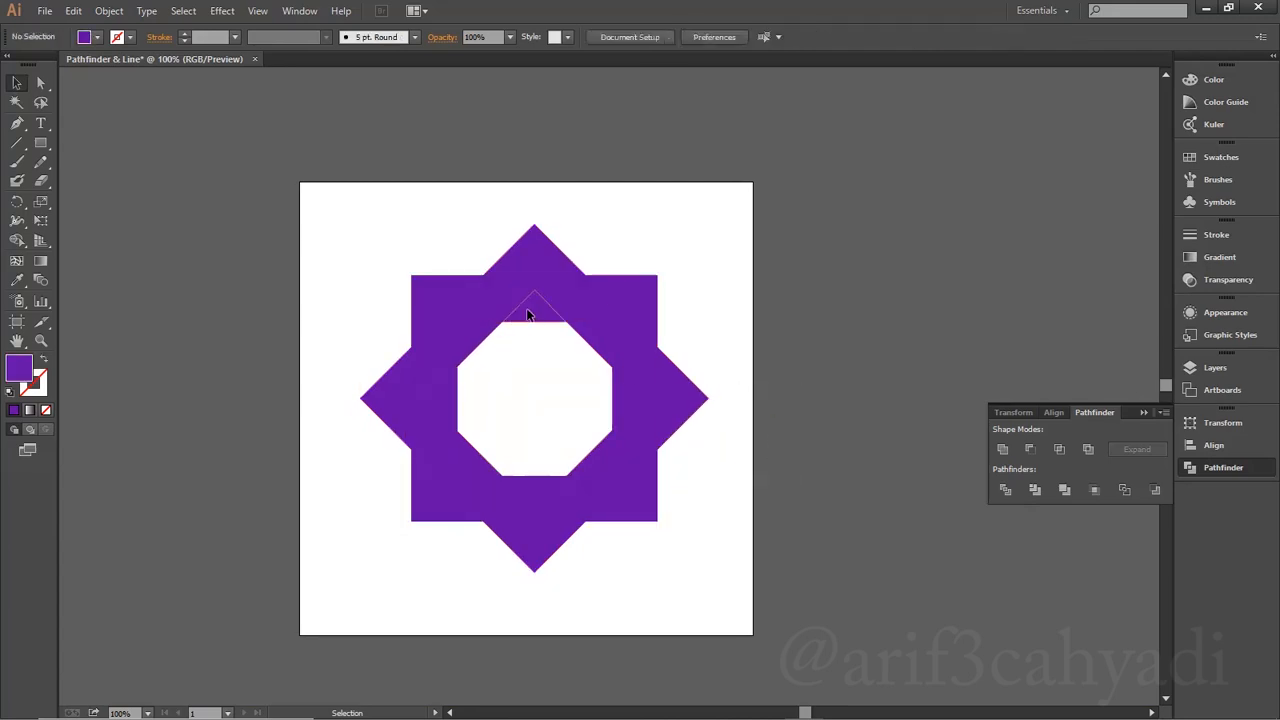
pyautogui.keyDown('shift'); pyautogui.click(620, 337); pyautogui.keyUp('shift')
pyautogui.press('Delete')
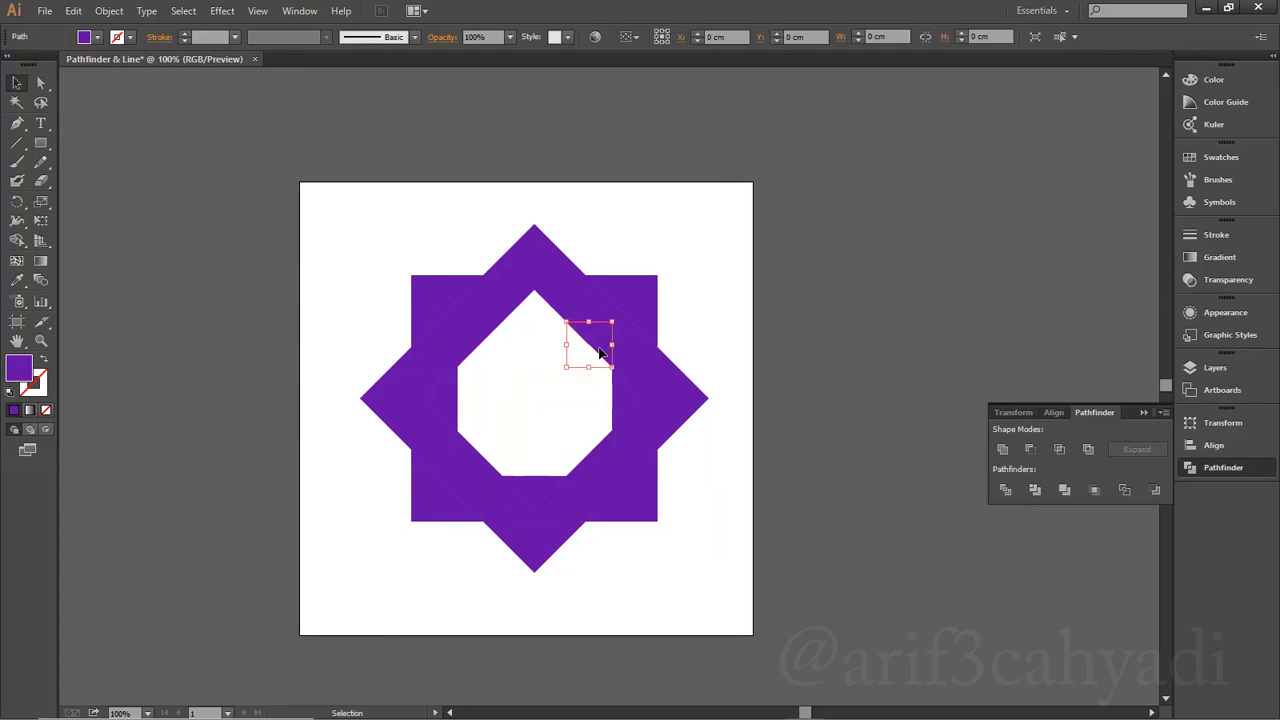
pyautogui.click(616, 388)
pyautogui.press('Delete')
pyautogui.click(596, 455)
pyautogui.press('Delete')
pyautogui.click(524, 482)
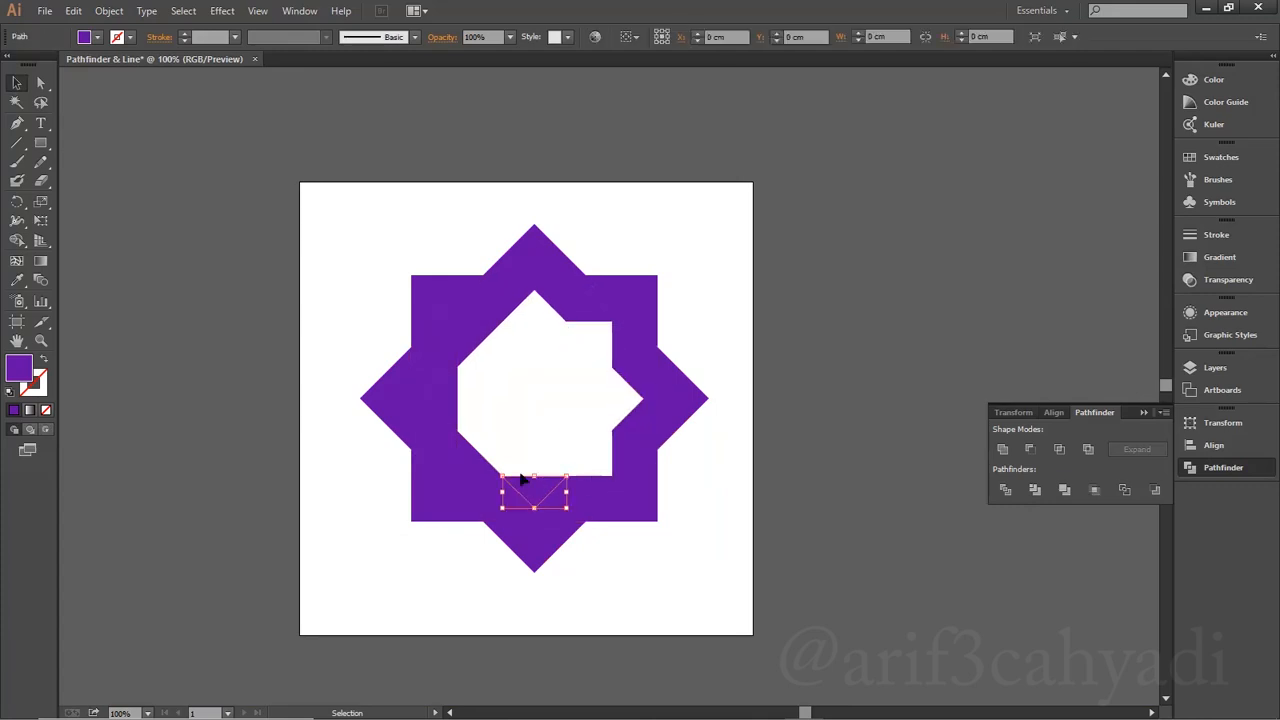
pyautogui.press('Delete')
pyautogui.click(472, 458)
pyautogui.press('Delete')
pyautogui.click(445, 400)
pyautogui.press('Delete')
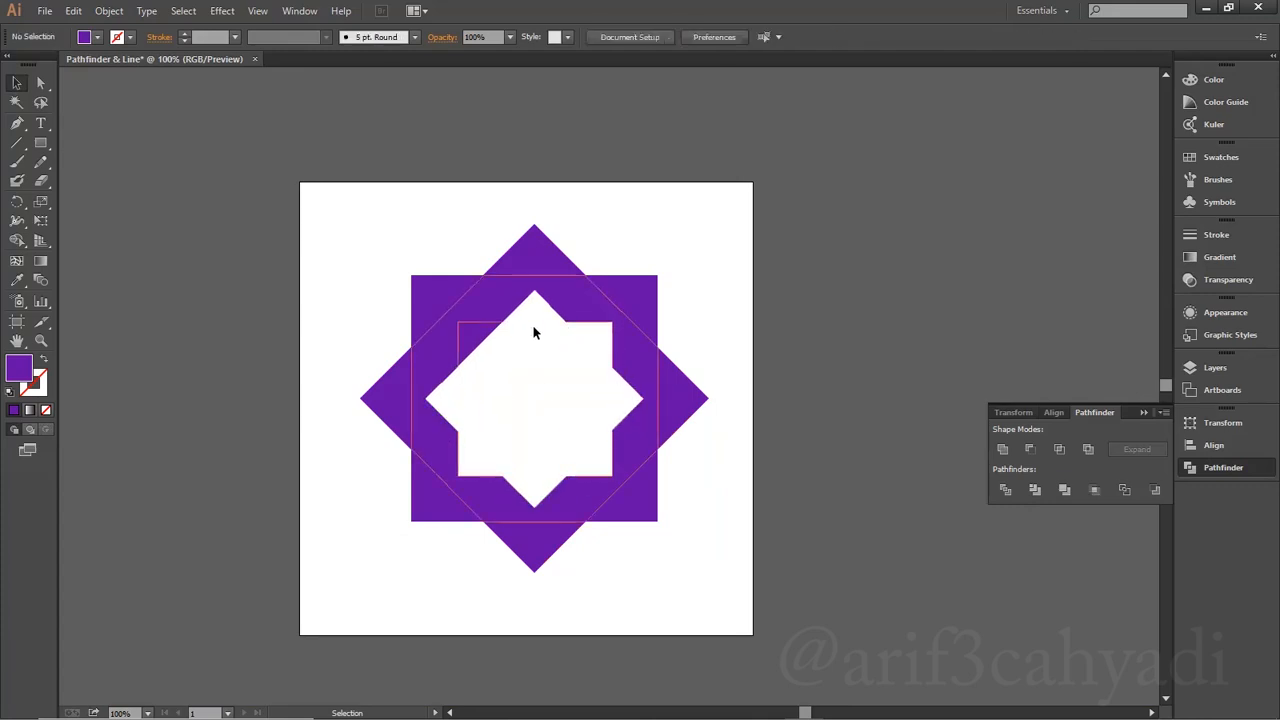
pyautogui.click(460, 345)
pyautogui.press('Delete')
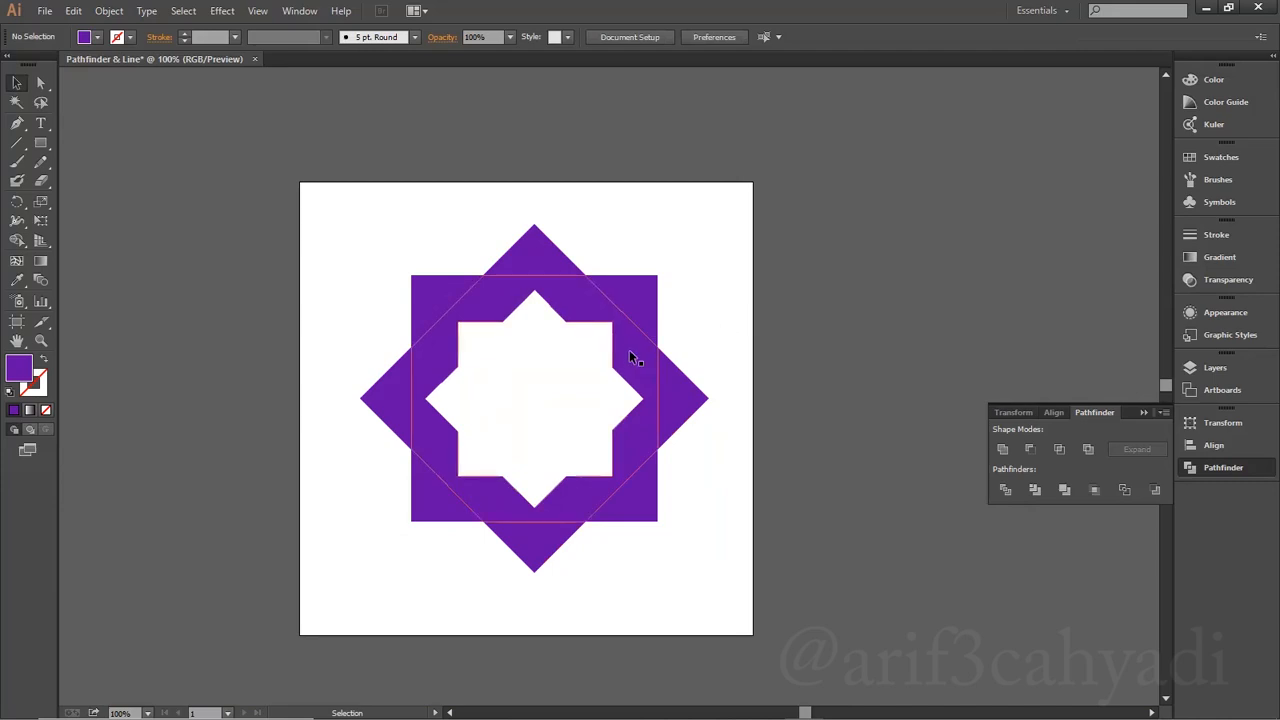
# Move the octagonal ring piece away from the star tips to inspect the separate pieces, then undo the move
pyautogui.click(549, 260)
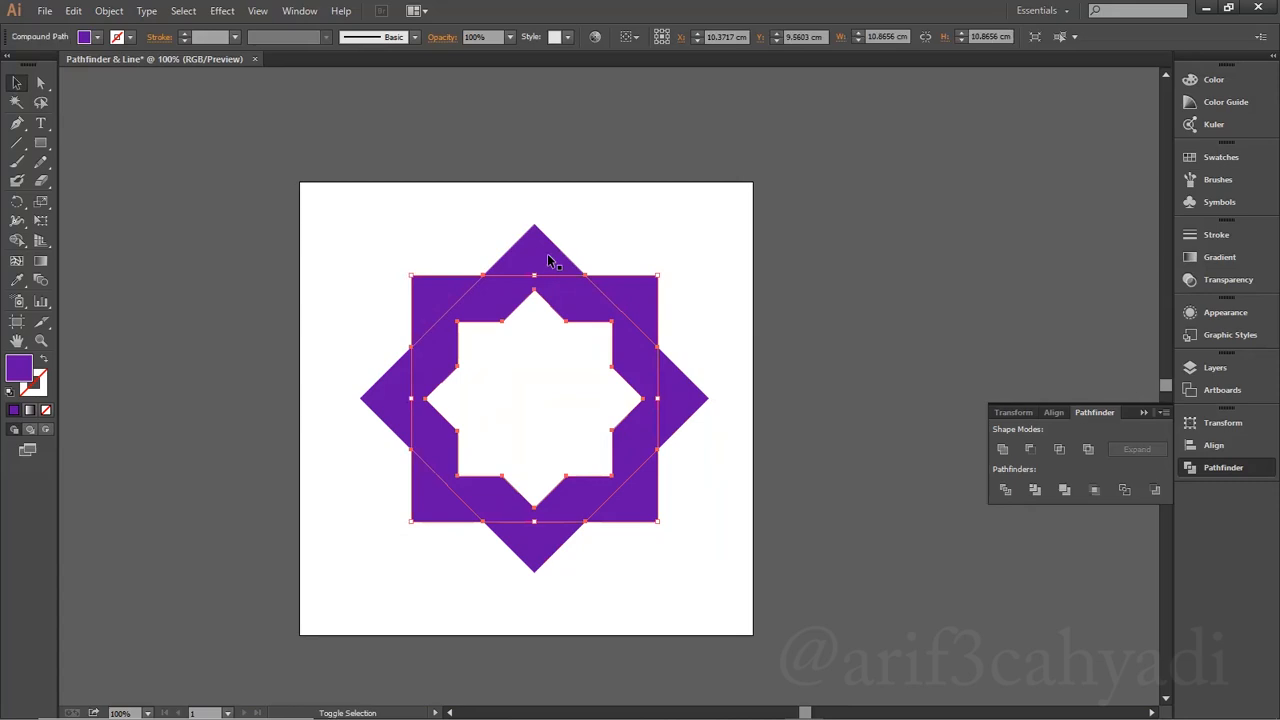
pyautogui.keyDown('shift'); pyautogui.click(547, 254); pyautogui.keyUp('shift')
pyautogui.moveTo(544, 272); pyautogui.dragTo(683, 265)
pyautogui.hotkey('ctrl', 'z')
pyautogui.click(720, 257)
pyautogui.moveTo(600, 297); pyautogui.dragTo(835, 283)
pyautogui.moveTo(449, 323); pyautogui.dragTo(620, 463)
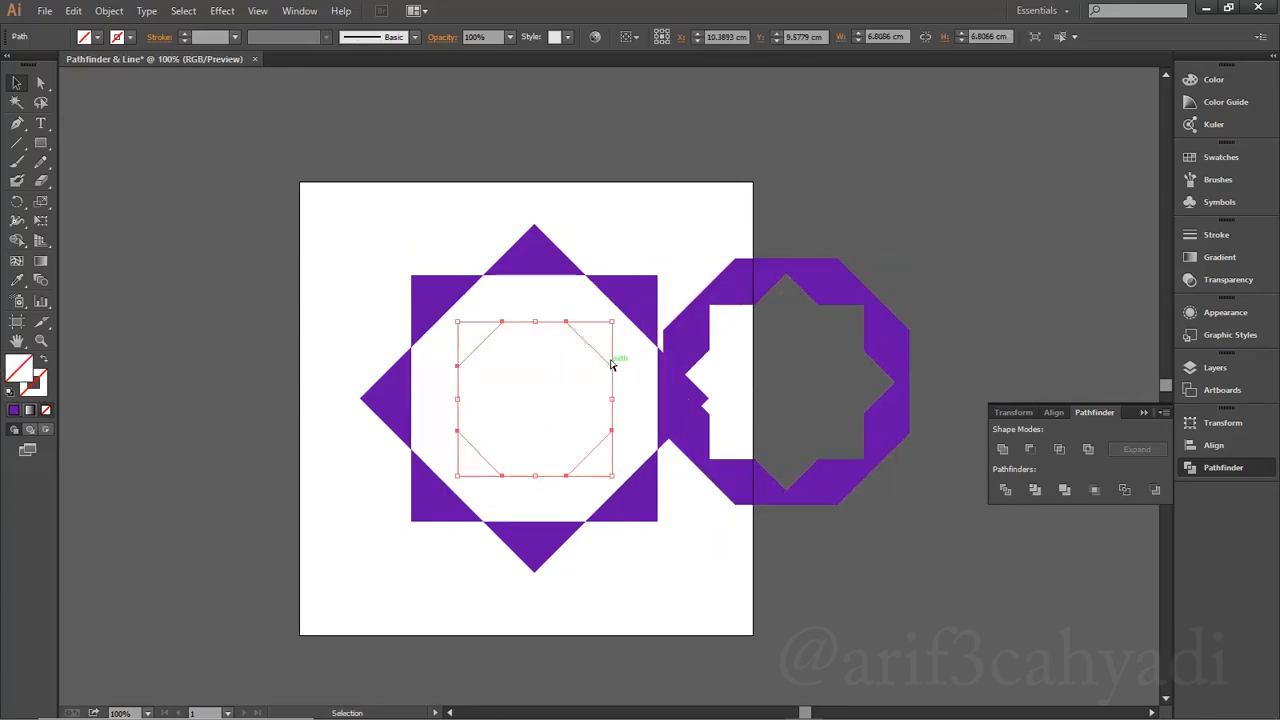
pyautogui.hotkey('ctrl', 'z')
pyautogui.click(840, 291)
# Select the octagonal ring together with all the star-tip pieces and cut them from the artboard
pyautogui.click(553, 282)
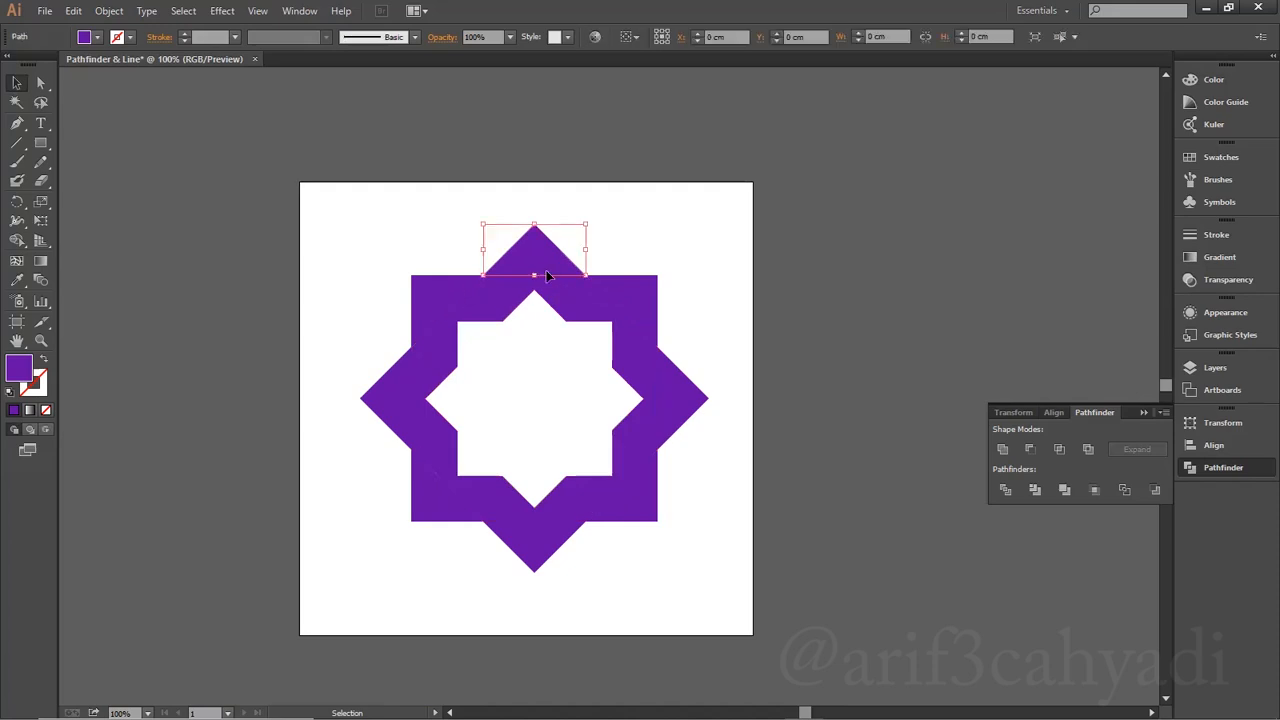
pyautogui.keyDown('shift'); pyautogui.click(566, 295); pyautogui.keyUp('shift')
pyautogui.keyDown('shift'); pyautogui.click(660, 386); pyautogui.keyUp('shift')
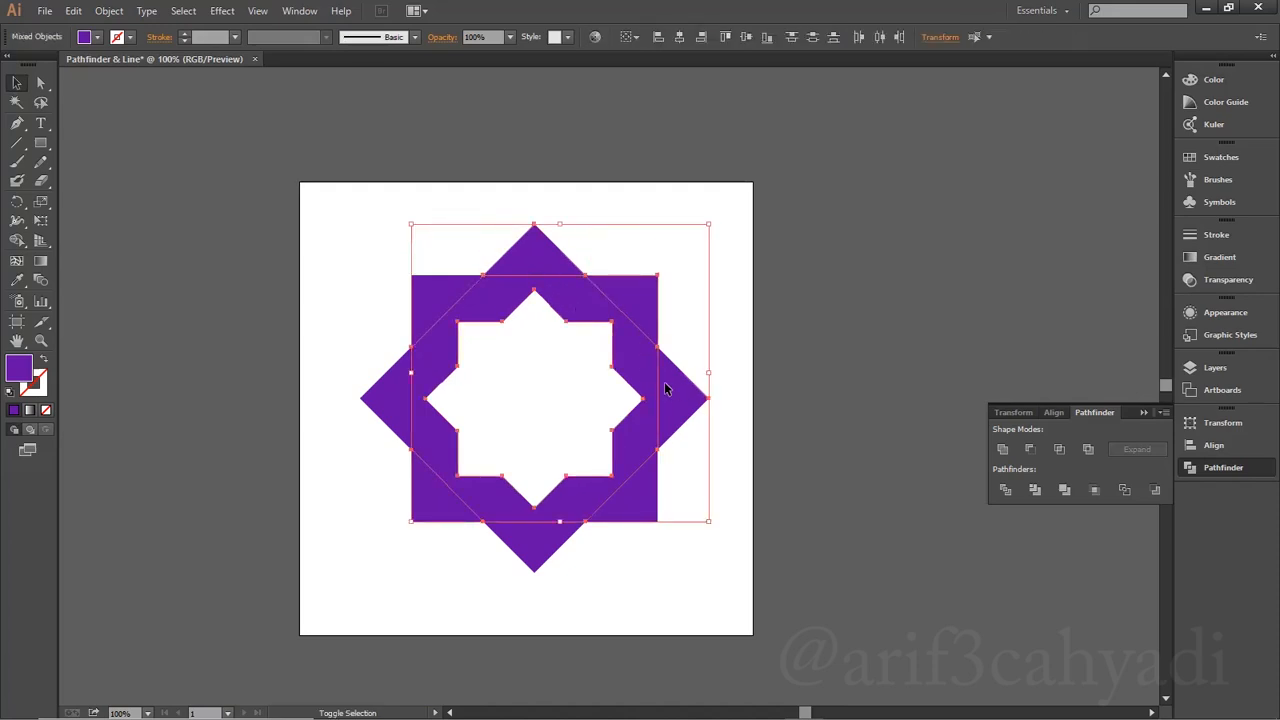
pyautogui.keyDown('shift'); pyautogui.click(532, 543); pyautogui.keyUp('shift')
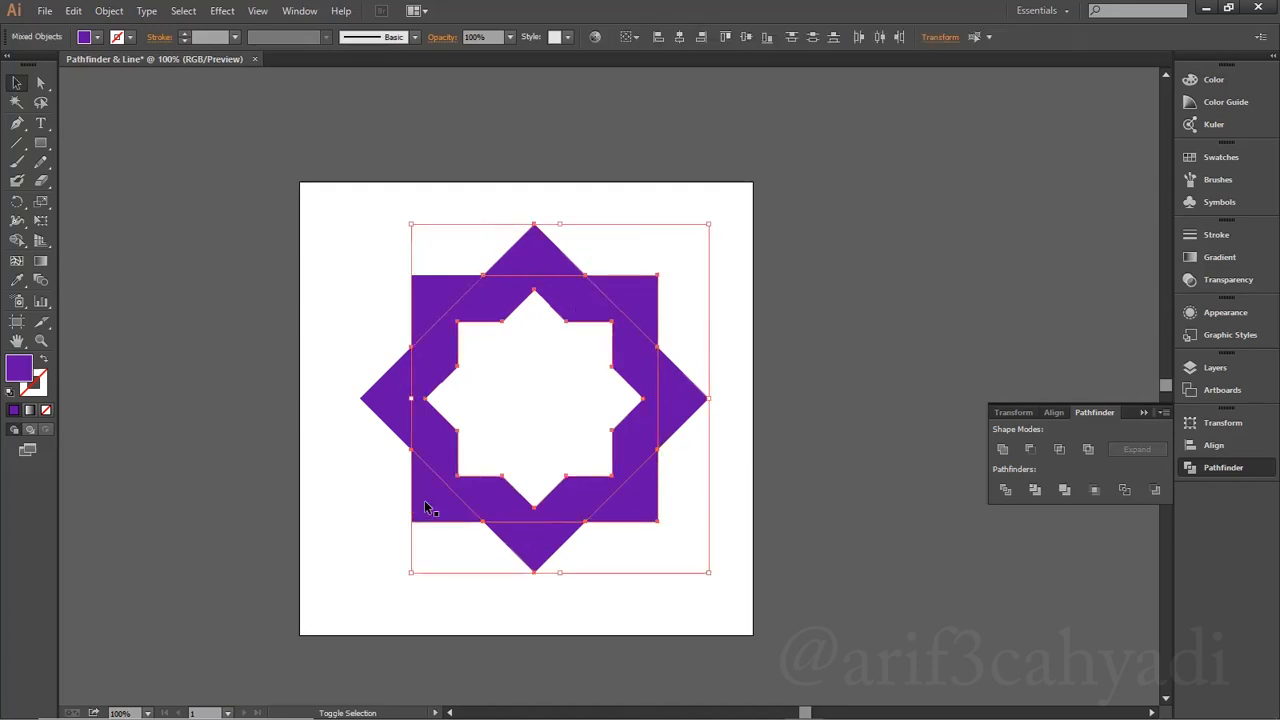
pyautogui.keyDown('shift'); pyautogui.click(393, 406); pyautogui.keyUp('shift')
pyautogui.moveTo(423, 296); pyautogui.dragTo(586, 278)
pyautogui.hotkey('ctrl', 'z')
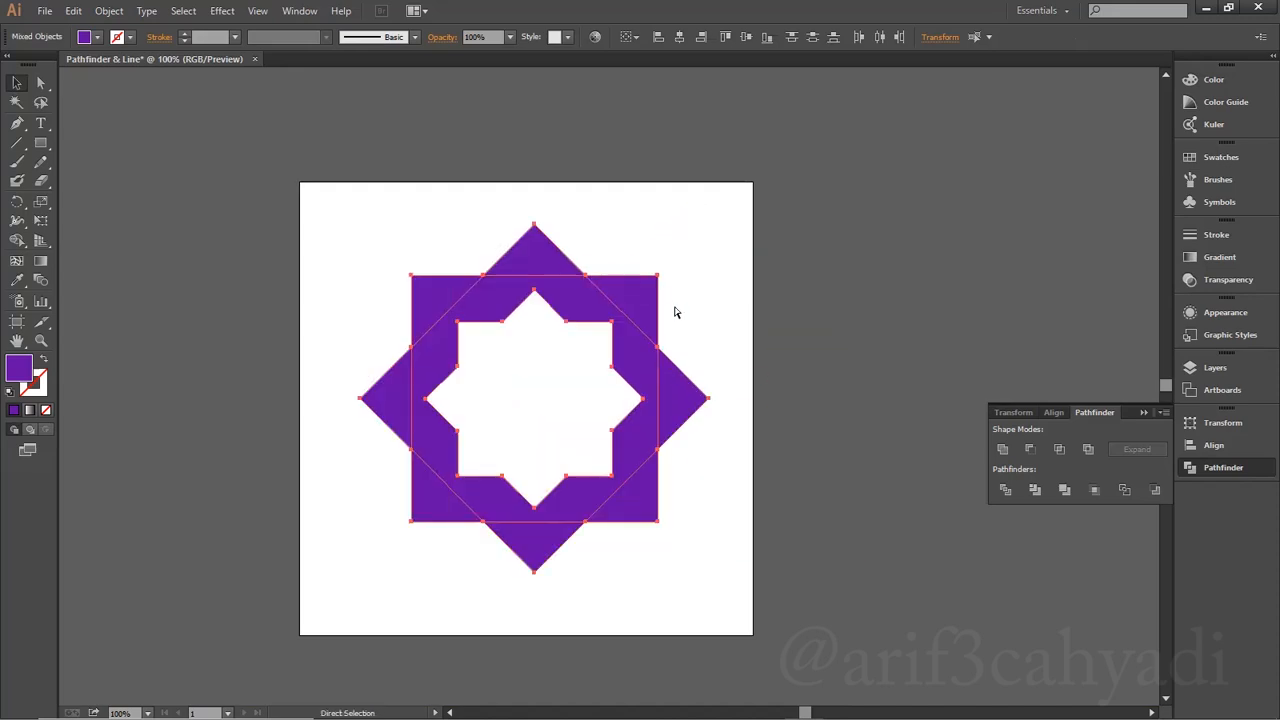
pyautogui.press('Delete')
# Delete the leftover unfilled shape in the centre and paste the star pieces back in their original place
pyautogui.moveTo(326, 200); pyautogui.dragTo(745, 607)
pyautogui.press('Delete')
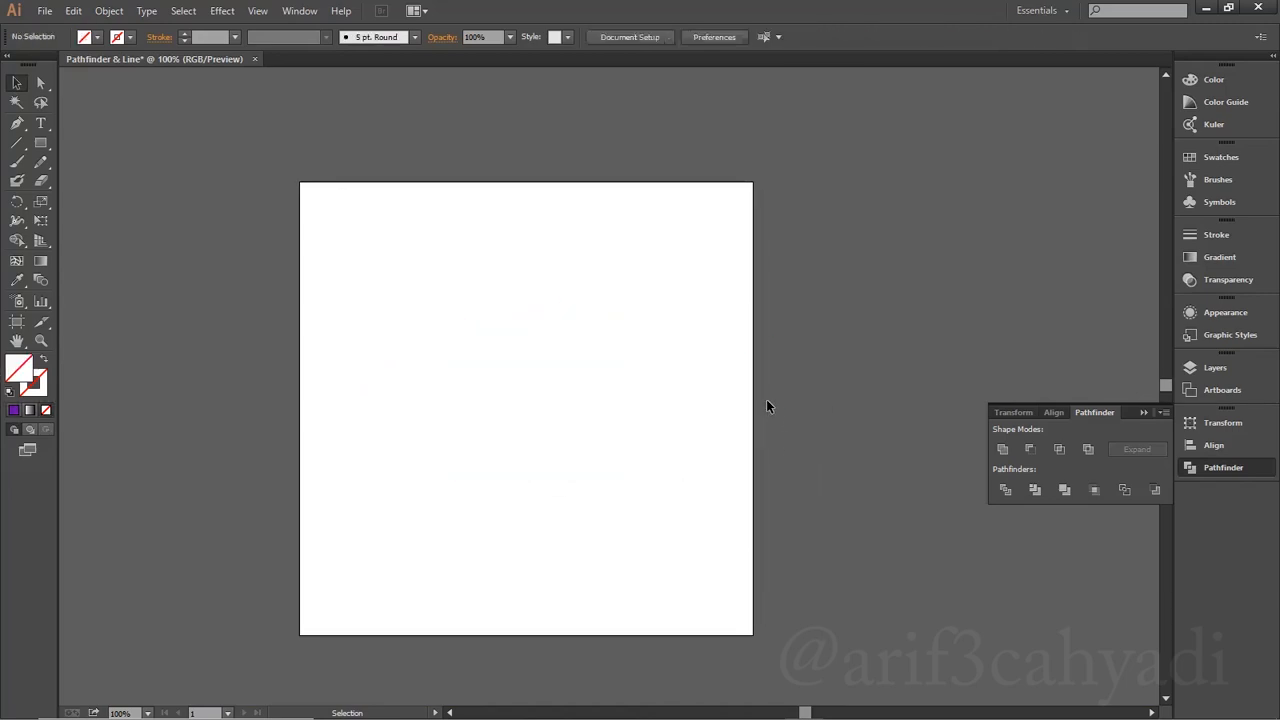
pyautogui.press('ctrl')
pyautogui.hotkey('ctrl', 'z')
pyautogui.click(789, 359)
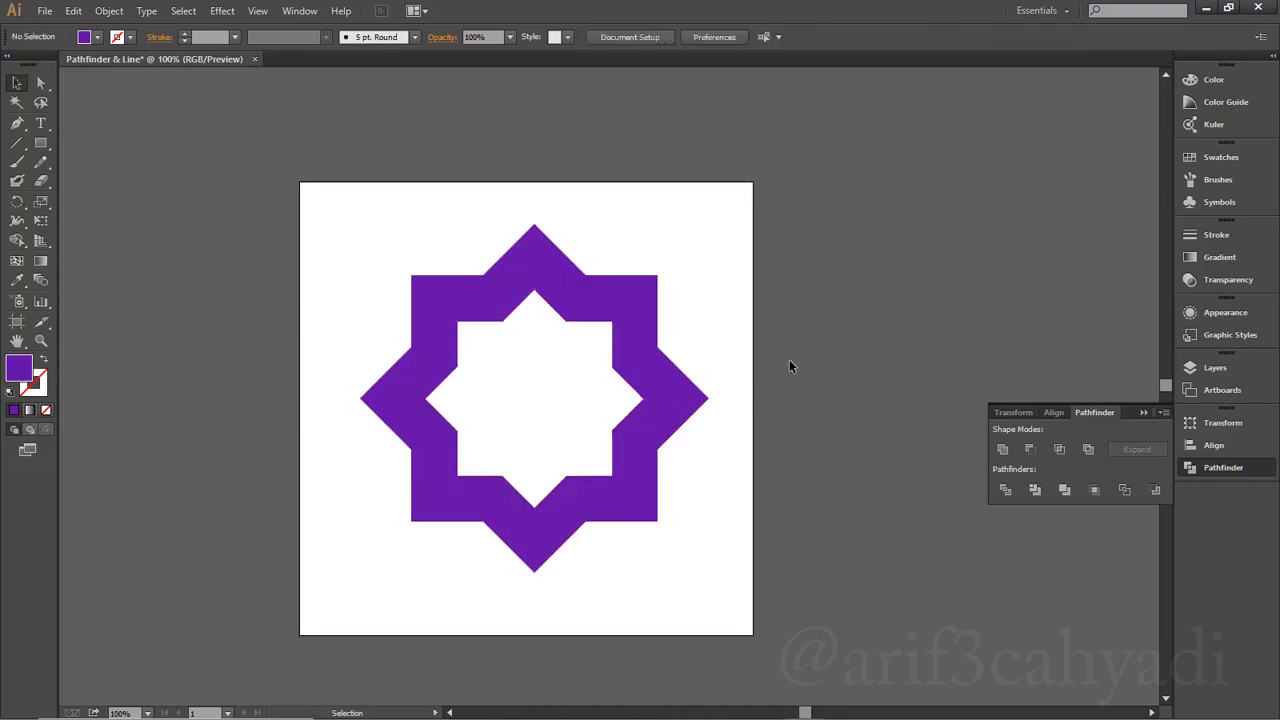
# Move one piece of the star slightly outward, then undo the move
pyautogui.click(640, 436)
pyautogui.click(782, 495)
pyautogui.moveTo(645, 300); pyautogui.dragTo(665, 282)
pyautogui.hotkey('ctrl', 'z')
# Select all the star pieces and join them into one shape with the Merge pathfinder
pyautogui.moveTo(312, 194); pyautogui.dragTo(779, 586)
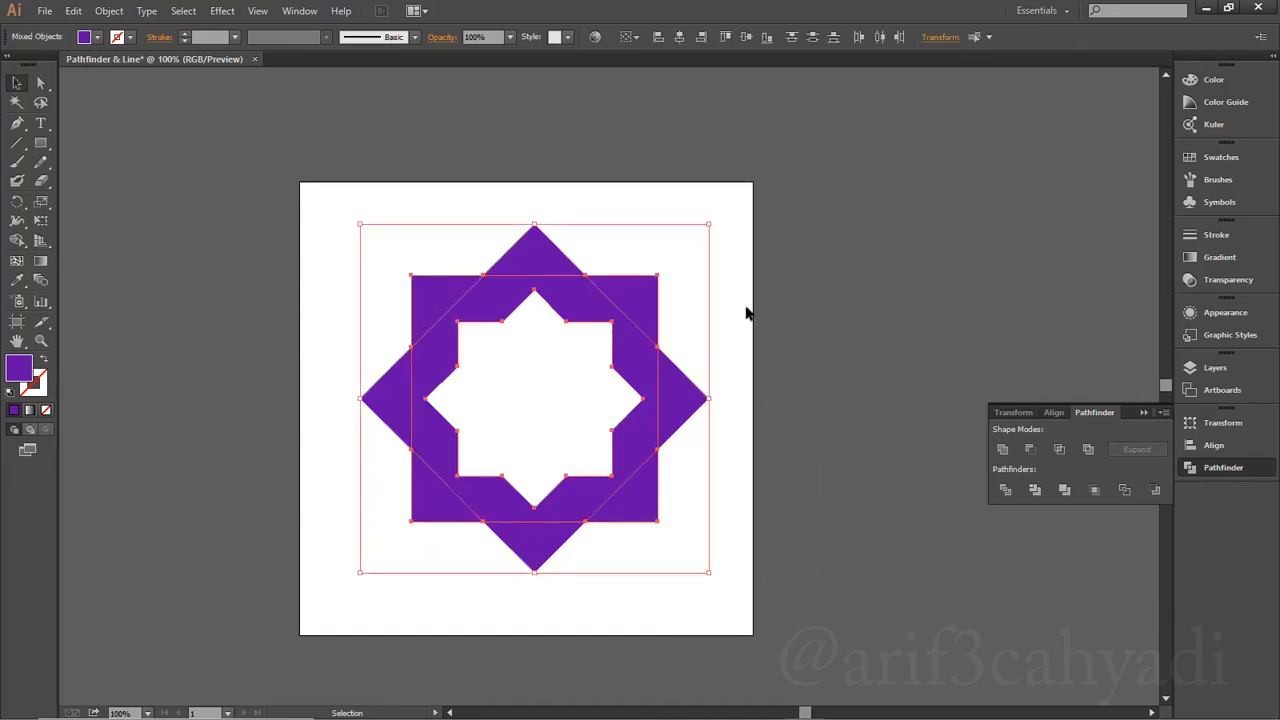
pyautogui.click(259, 181)
pyautogui.moveTo(259, 181); pyautogui.dragTo(757, 616)
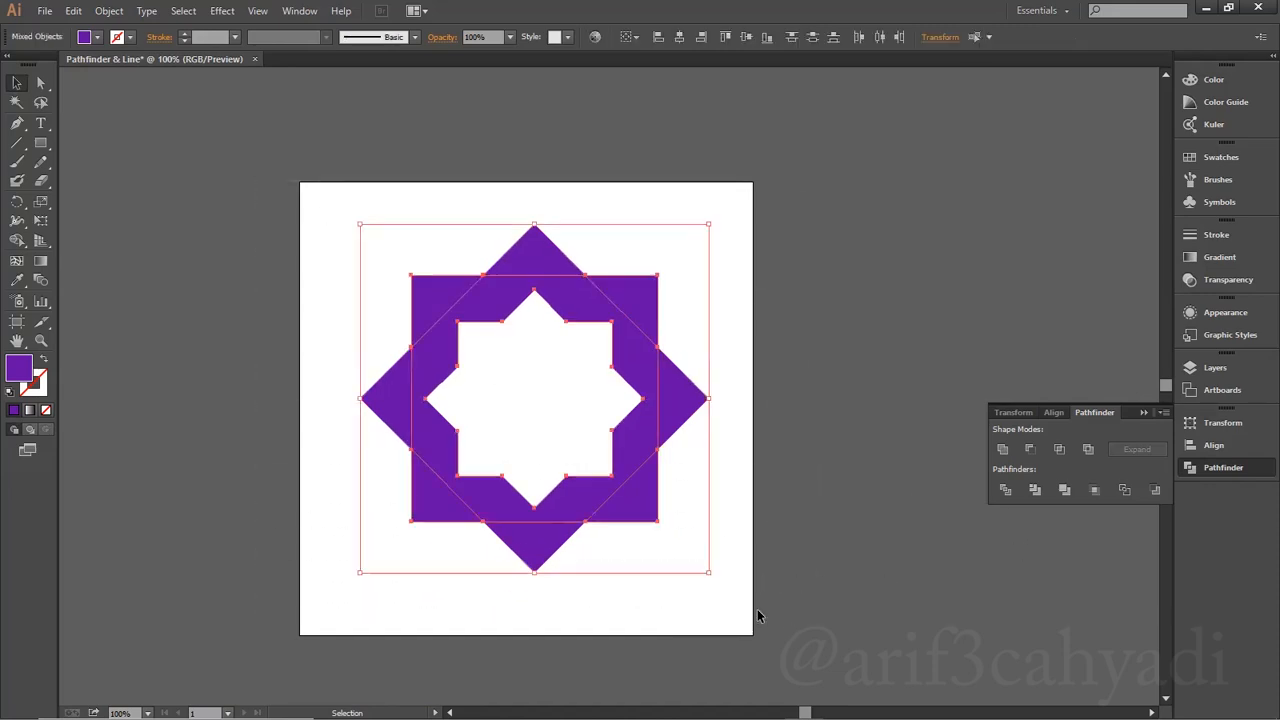
pyautogui.click(1058, 490)
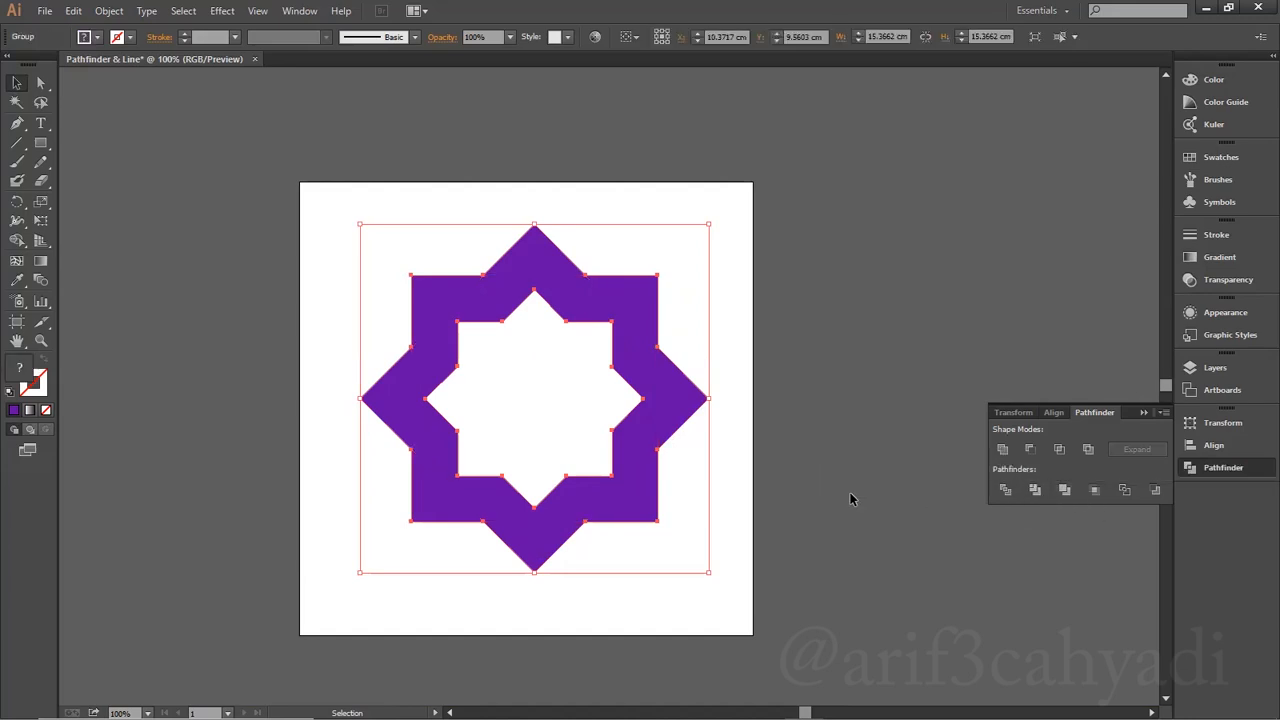
# Duplicate the star in place and scale the copy about its centre to about 7.53 cm wide
pyautogui.press('a')
pyautogui.moveTo(648, 307); pyautogui.dragTo(700, 288)
pyautogui.press('v')
pyautogui.press('a')
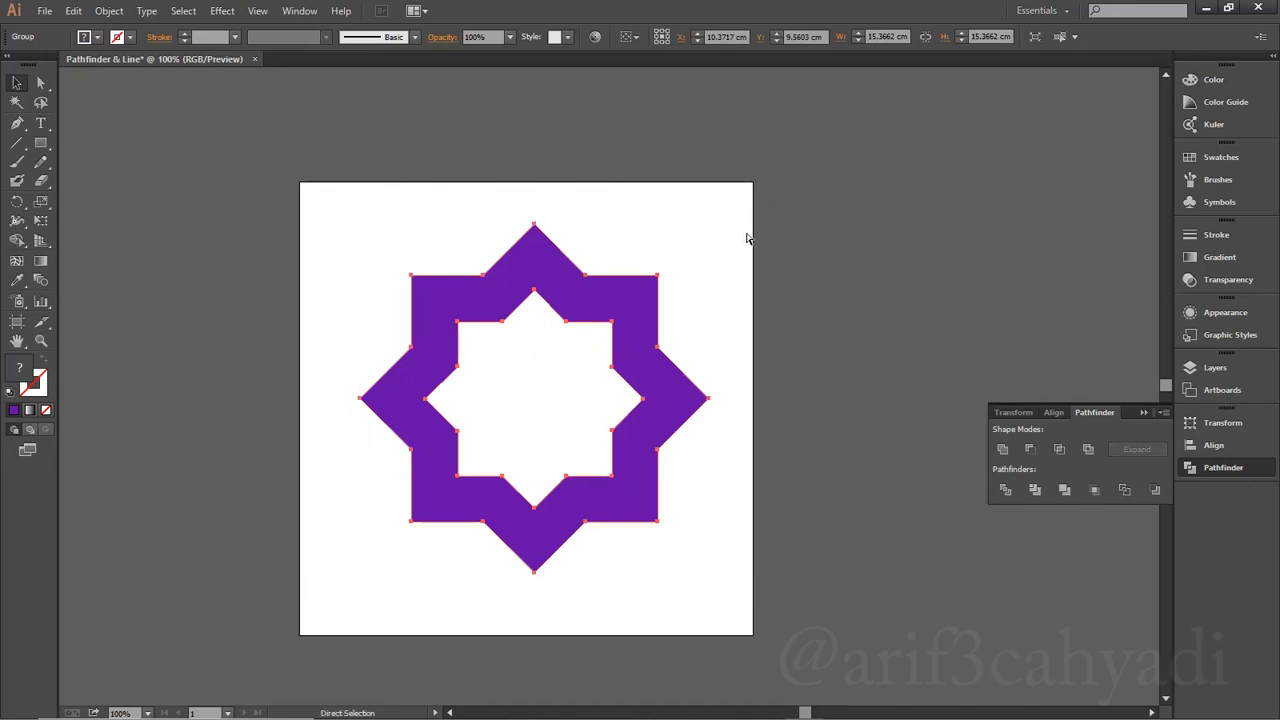
pyautogui.press('ctrl')
pyautogui.moveTo(711, 223); pyautogui.dragTo(623, 309)
pyautogui.click(707, 263)
# Try scaling a copy of the inner star down about its centre, undoing the attempts
pyautogui.click(560, 352)
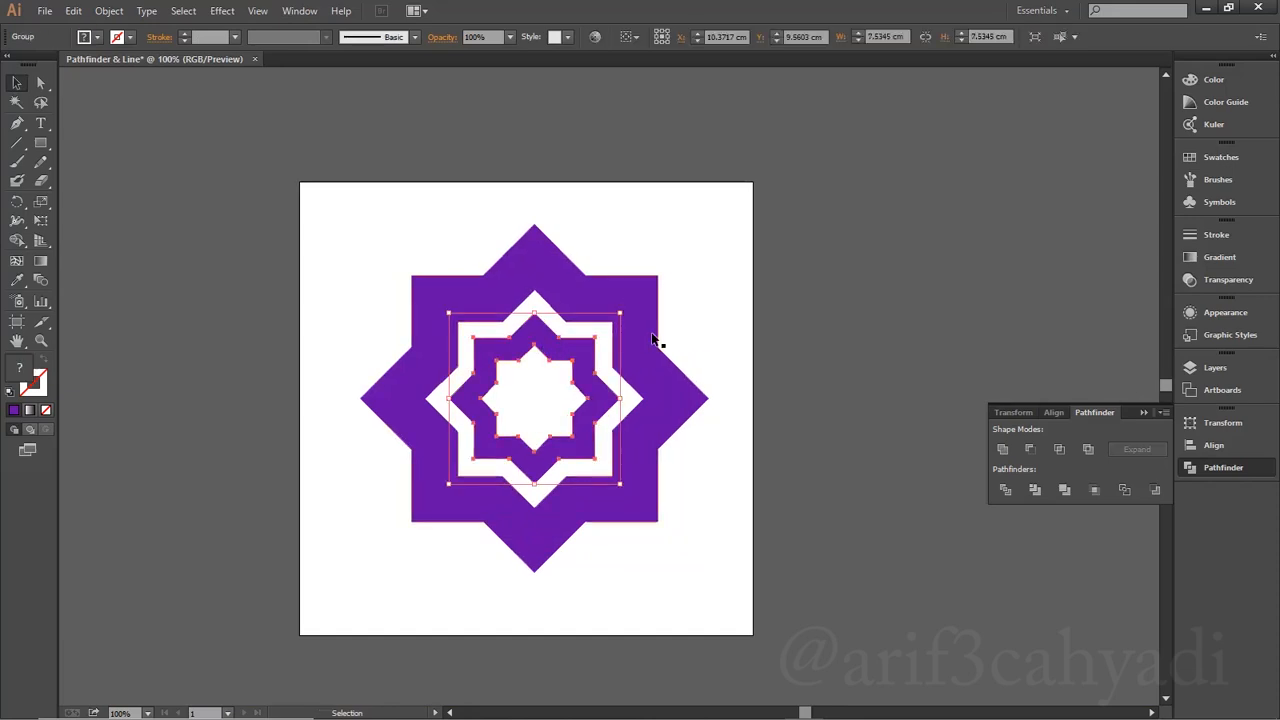
pyautogui.press('ctrl')
pyautogui.moveTo(621, 314); pyautogui.dragTo(572, 345)
pyautogui.hotkey('ctrl', 'z')
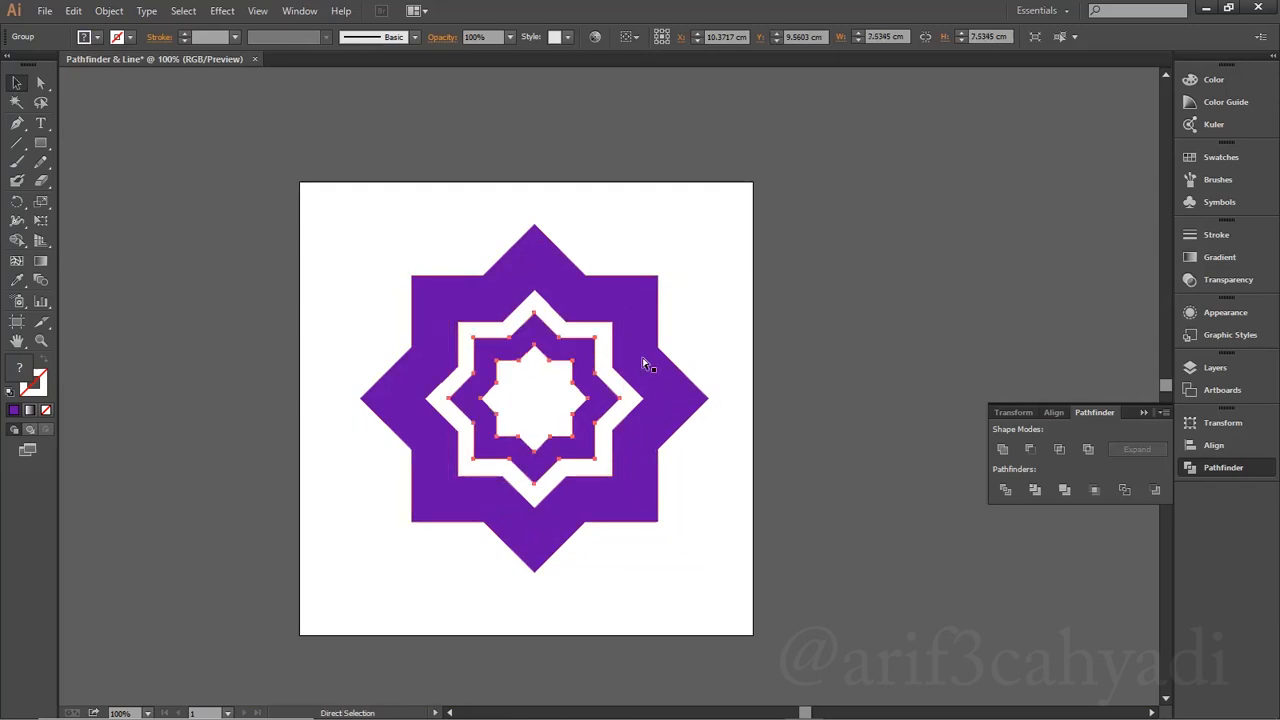
pyautogui.press('ctrl')
pyautogui.press('ctrl')
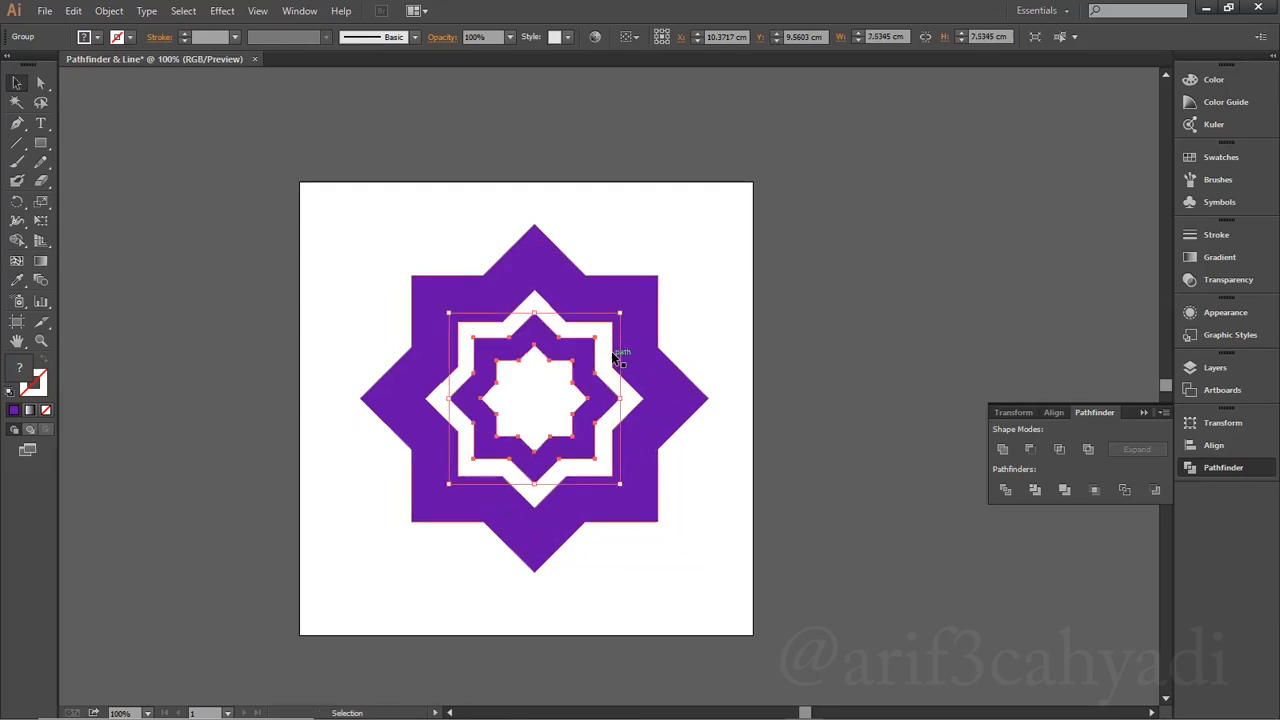
pyautogui.moveTo(622, 316); pyautogui.dragTo(612, 324)
pyautogui.hotkey('ctrl', 'z')
# Add a third, smaller copy of the star centred inside the second one
pyautogui.click(743, 315)
pyautogui.click(563, 353)
pyautogui.moveTo(592, 365)
pyautogui.mouseDown()
pyautogui.moveTo(630, 397)
pyautogui.moveTo(612, 320)
pyautogui.moveTo(573, 348)
pyautogui.mouseUp()
pyautogui.click(735, 336)
pyautogui.scroll(-3, 737, 335)
pyautogui.moveTo(658, 506); pyautogui.dragTo(282, 187)
pyautogui.scroll(3, 619, 324)
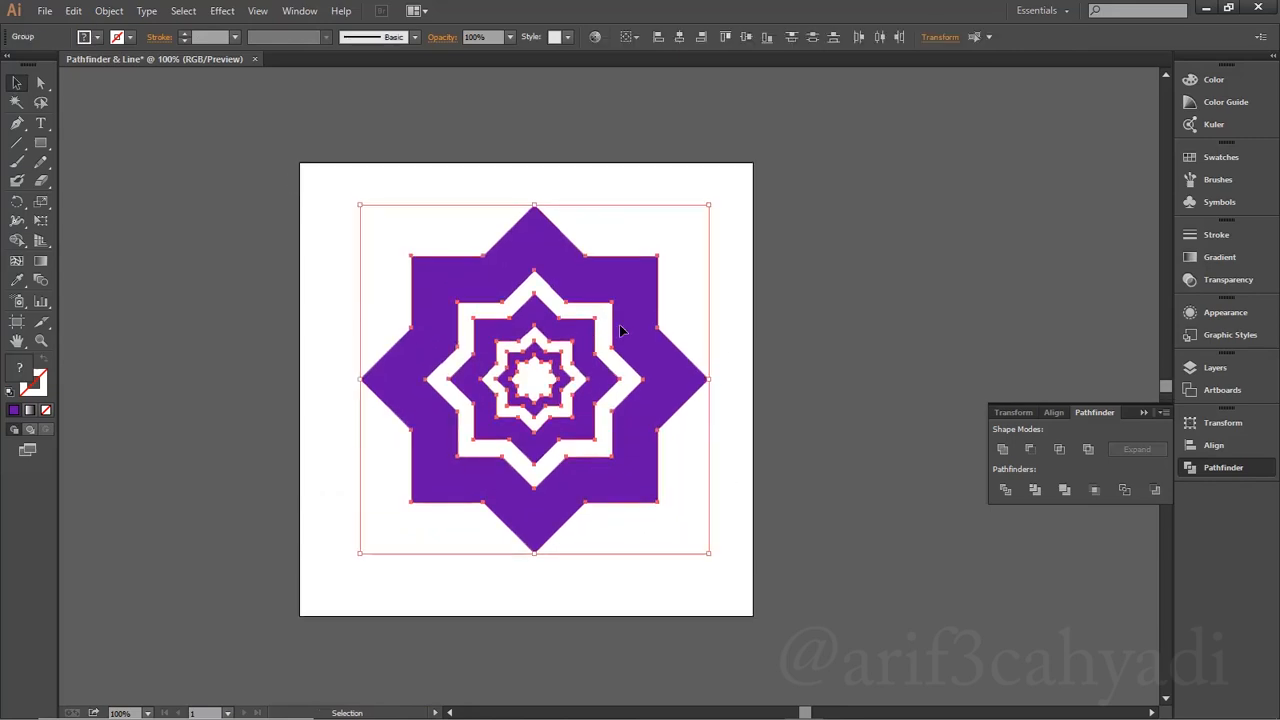
pyautogui.click(772, 279)
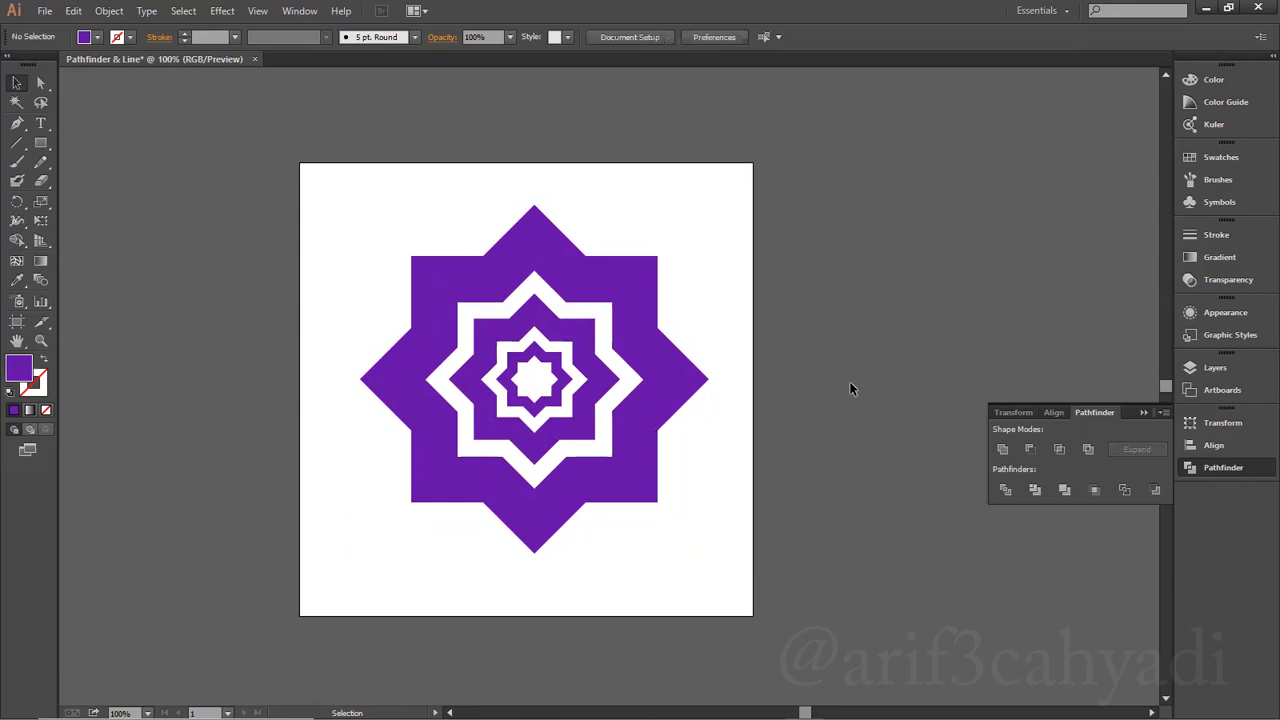
# Draw a vertical and a horizontal straight line through the stars' centre, extending beyond the outer points
pyautogui.click(15, 145)
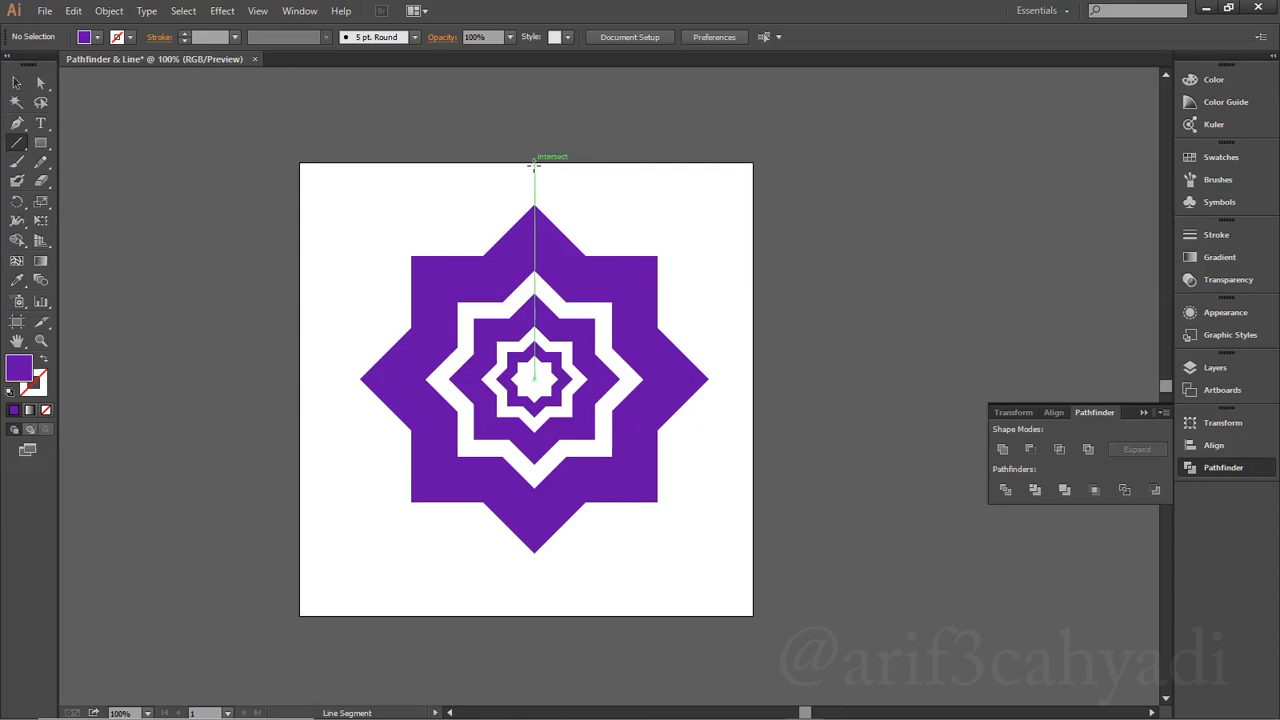
pyautogui.moveTo(534, 168); pyautogui.dragTo(510, 595)
pyautogui.moveTo(320, 379); pyautogui.dragTo(746, 379)
# Give both crossing lines a purple stroke (630CA8), then select them together with the three stars
pyautogui.press('v')
pyautogui.moveTo(306, 300); pyautogui.dragTo(360, 400)
pyautogui.moveTo(437, 150); pyautogui.dragTo(598, 191)
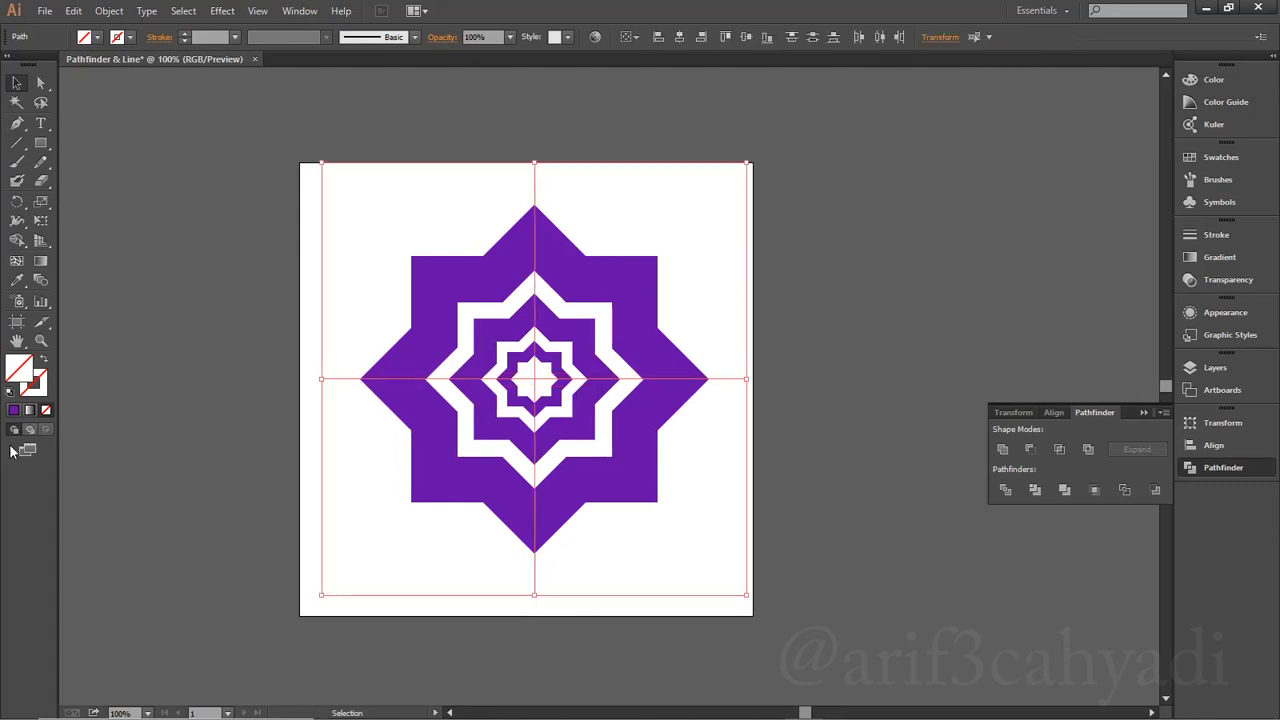
pyautogui.click(38, 391)
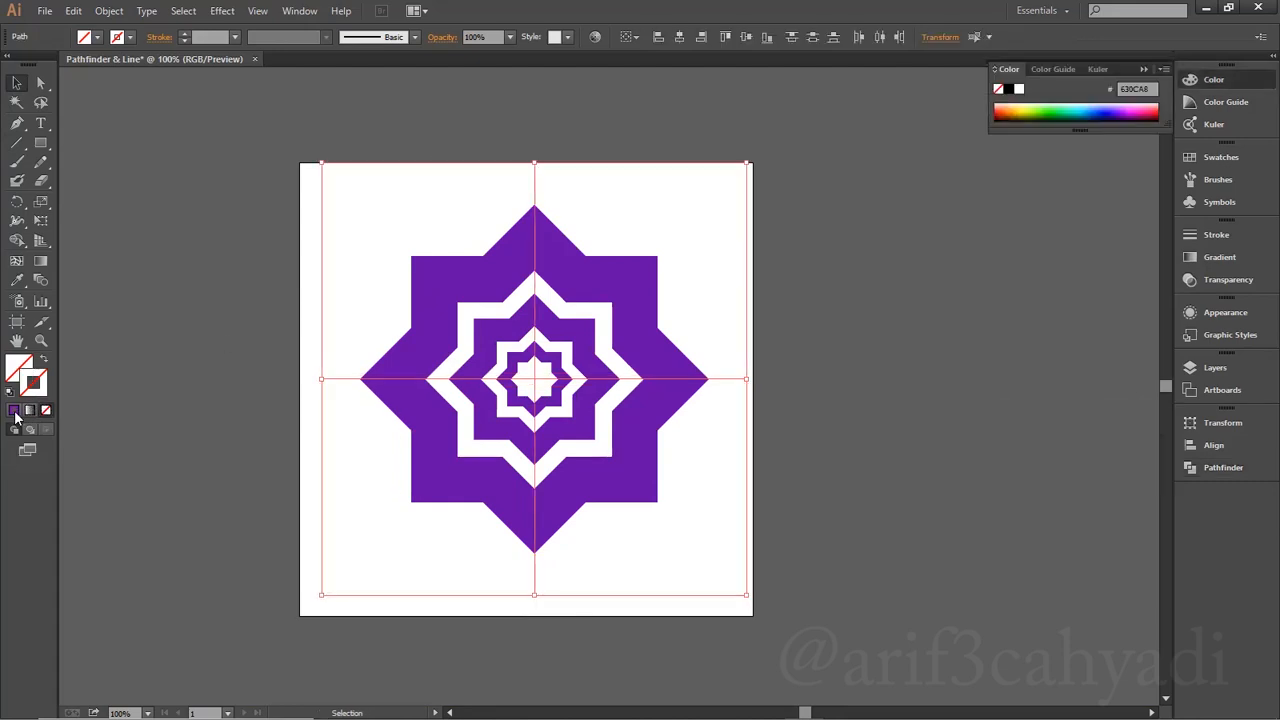
pyautogui.click(14, 411)
pyautogui.moveTo(311, 182)
pyautogui.mouseDown()
pyautogui.moveTo(619, 437)
pyautogui.moveTo(720, 590)
pyautogui.mouseUp()
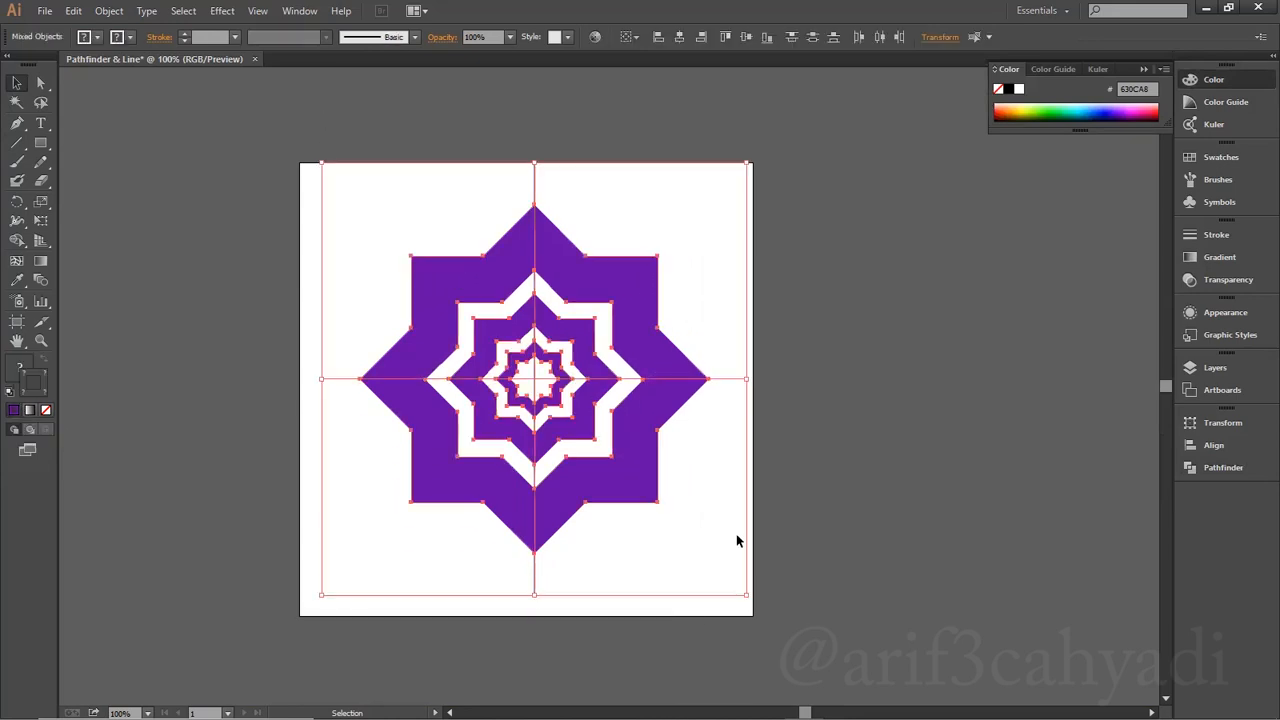
# Divide the three stars along the crossing lines with the Pathfinder Divide operation and ungroup the result
pyautogui.click(1222, 467)
pyautogui.click(1005, 489)
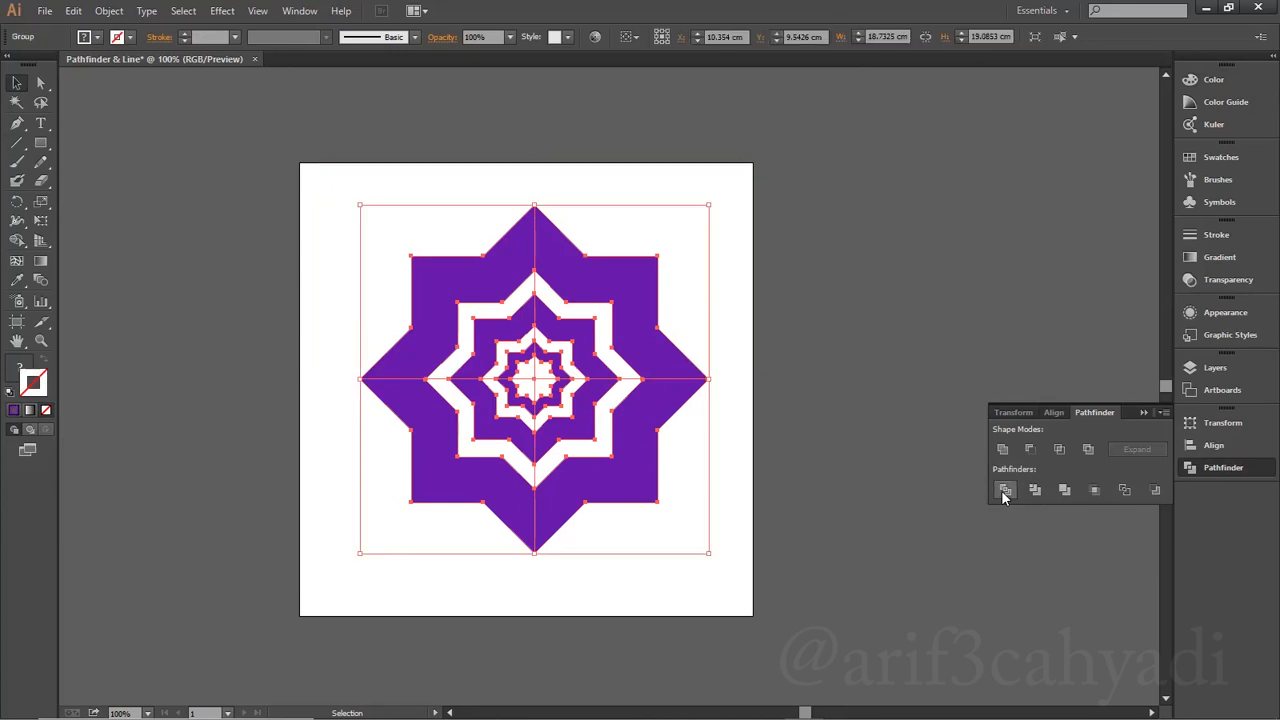
pyautogui.click(813, 436)
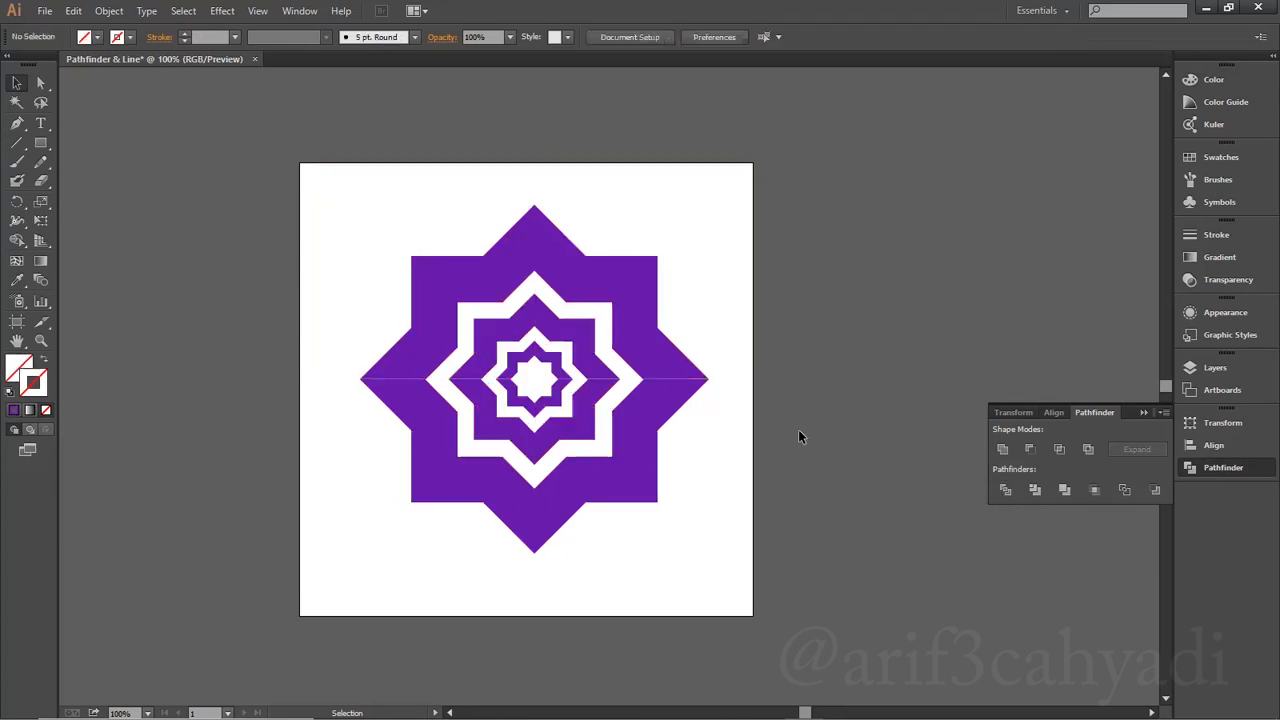
pyautogui.moveTo(608, 280); pyautogui.dragTo(754, 240)
pyautogui.hotkey('ctrl', 'z')
pyautogui.rightClick(615, 295)
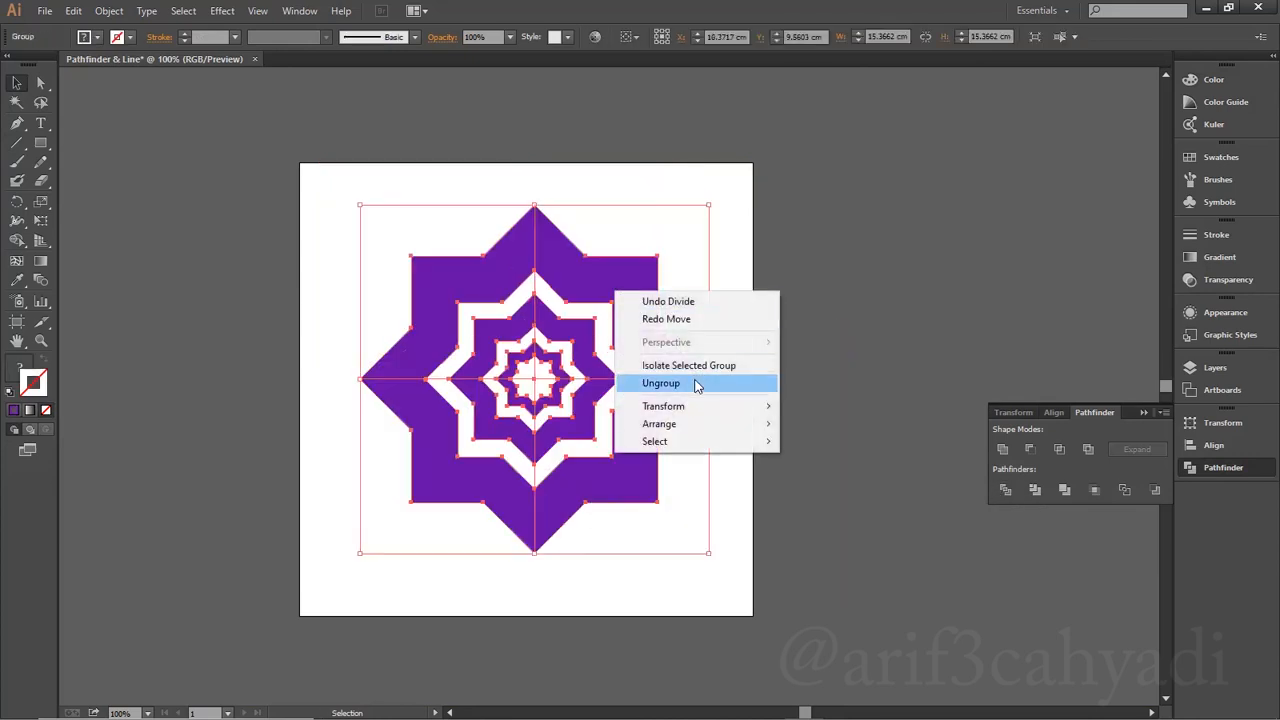
pyautogui.click(737, 382)
# Try pulling the outer star's upper-right quarter away from the ornament and undo the moves
pyautogui.click(663, 309)
pyautogui.moveTo(634, 356); pyautogui.dragTo(660, 340)
pyautogui.hotkey('ctrl', 'z')
pyautogui.hotkey('ctrl', 'z')
pyautogui.hotkey('ctrl', 'z')
pyautogui.hotkey('ctrl', 'z')
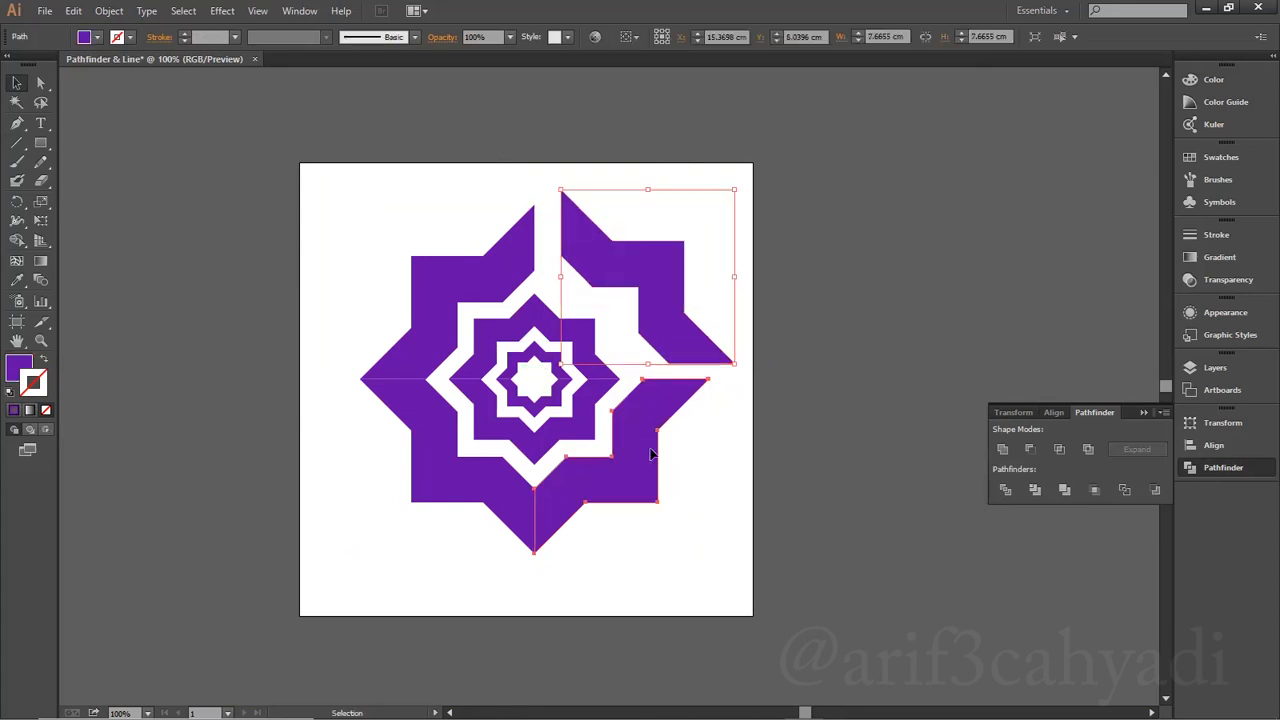
pyautogui.click(819, 447)
# Select all the filled purple pieces of the three stars and cut them from the artboard
pyautogui.click(443, 308)
pyautogui.keyDown('shift'); pyautogui.click(423, 420); pyautogui.keyUp('shift')
pyautogui.keyDown('shift'); pyautogui.click(605, 490); pyautogui.keyUp('shift')
pyautogui.keyDown('shift'); pyautogui.click(657, 366); pyautogui.keyUp('shift')
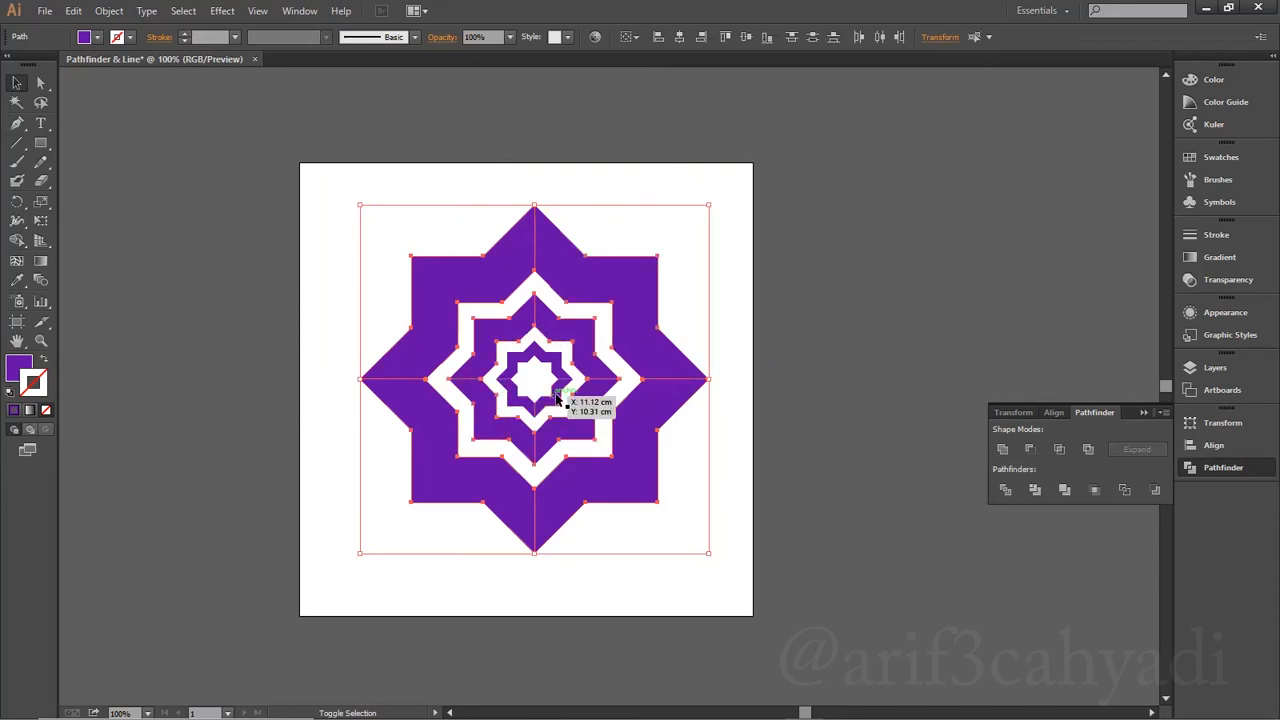
pyautogui.moveTo(518, 368); pyautogui.dragTo(523, 373)
pyautogui.moveTo(598, 327); pyautogui.dragTo(686, 286)
pyautogui.hotkey('ctrl', 'z')
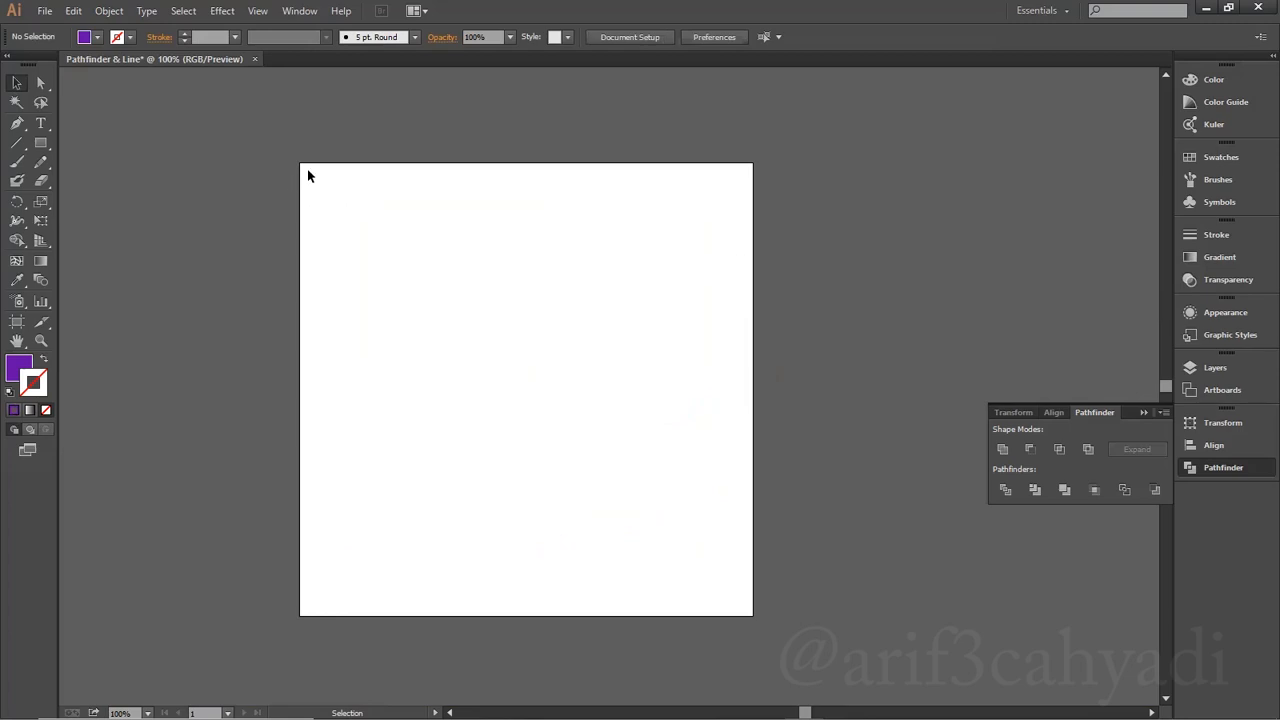
# Delete the leftover unfilled paths on the artboard and bring the purple star pieces back in place
pyautogui.moveTo(308, 176); pyautogui.dragTo(734, 603)
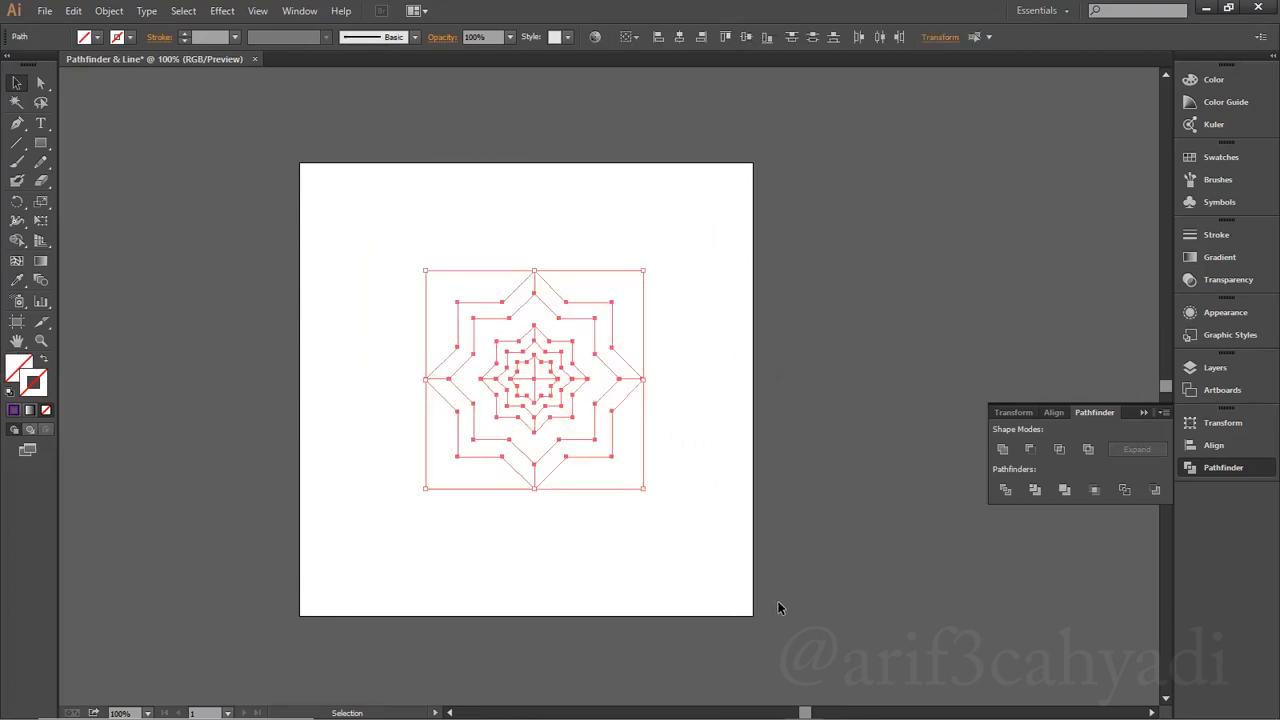
pyautogui.click(778, 602)
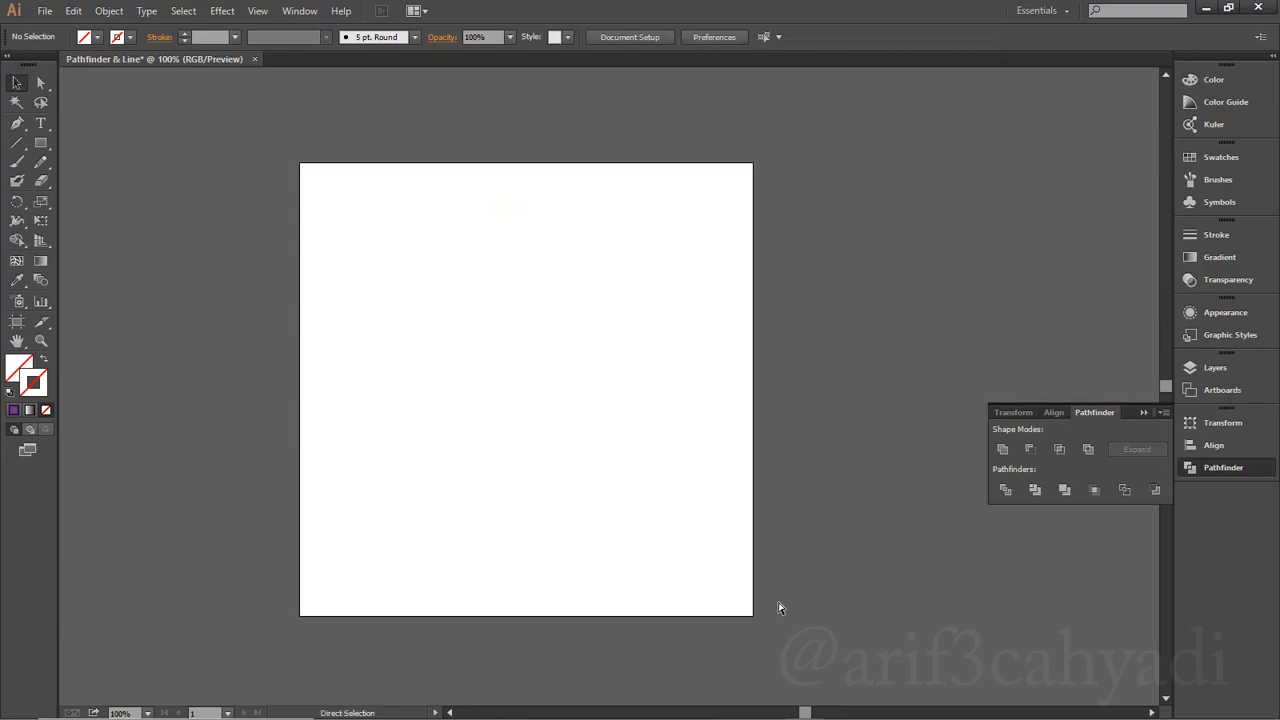
pyautogui.hotkey('ctrl', 'z')
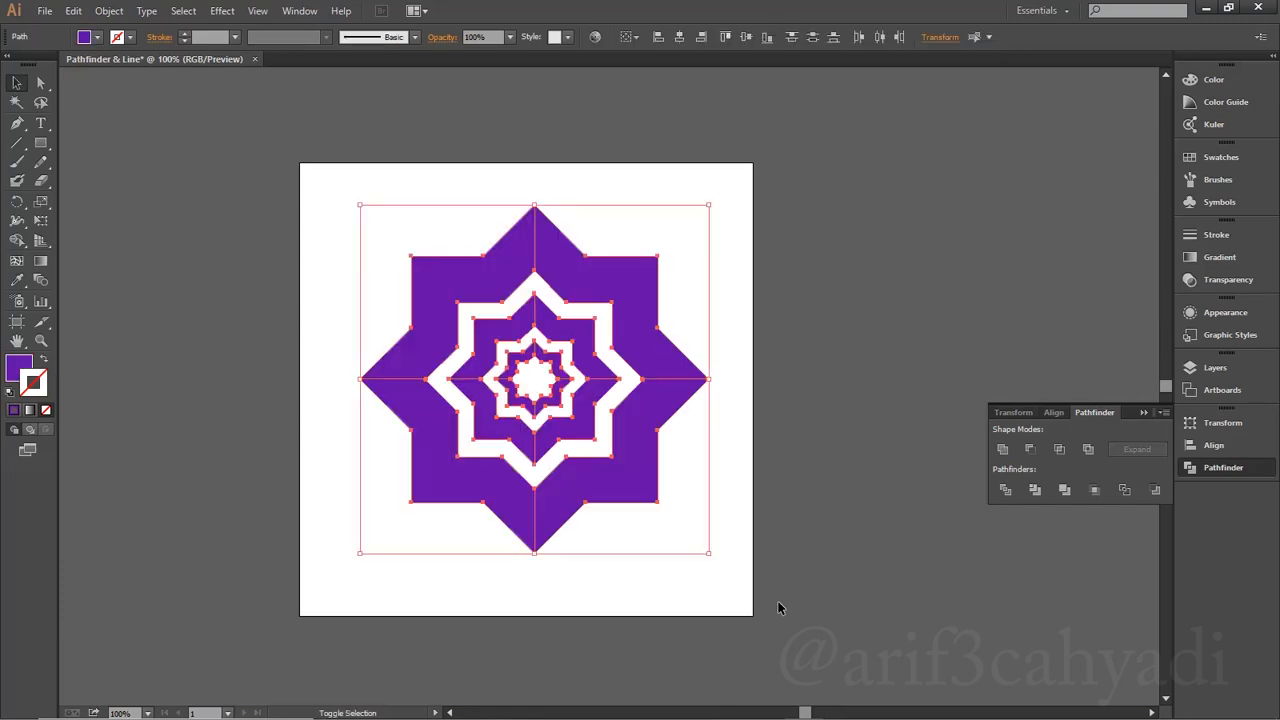
pyautogui.click(669, 550)
# Select the upper-right quarter pieces of all three stars and fill them with the muted purple 612C93
pyautogui.scroll(-1, 660, 520)
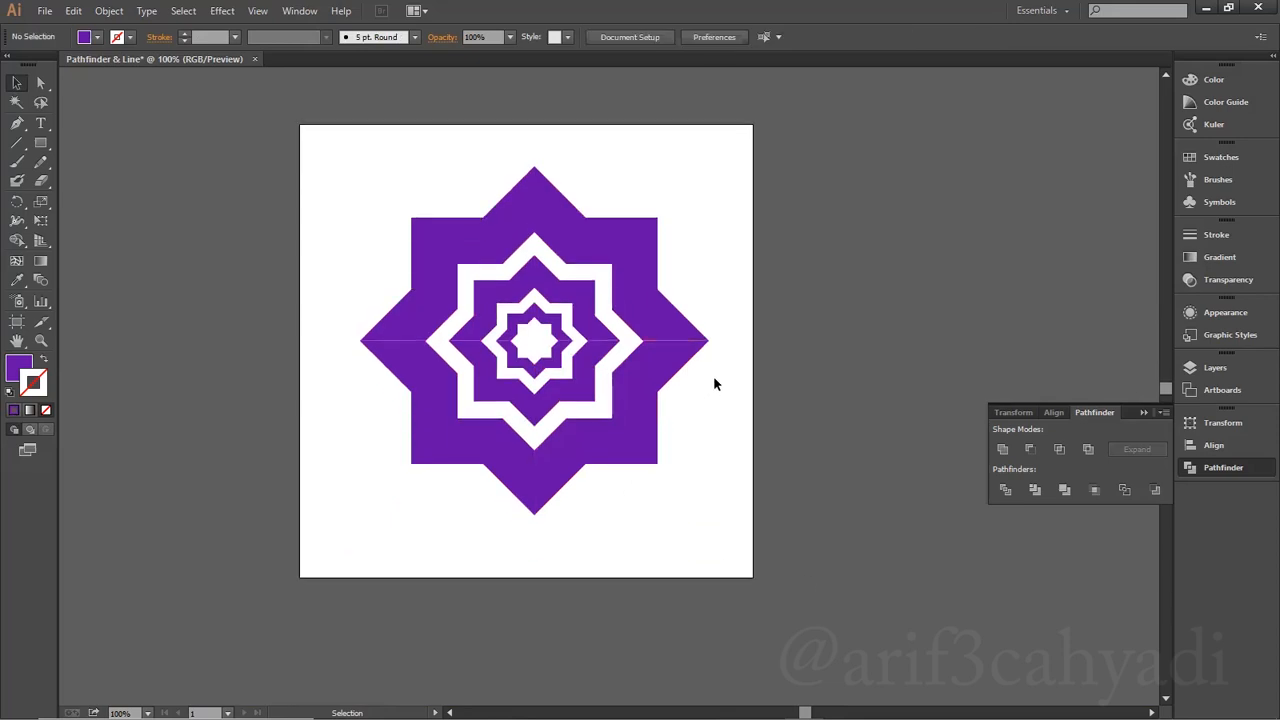
pyautogui.hotkey('ctrl', '=')
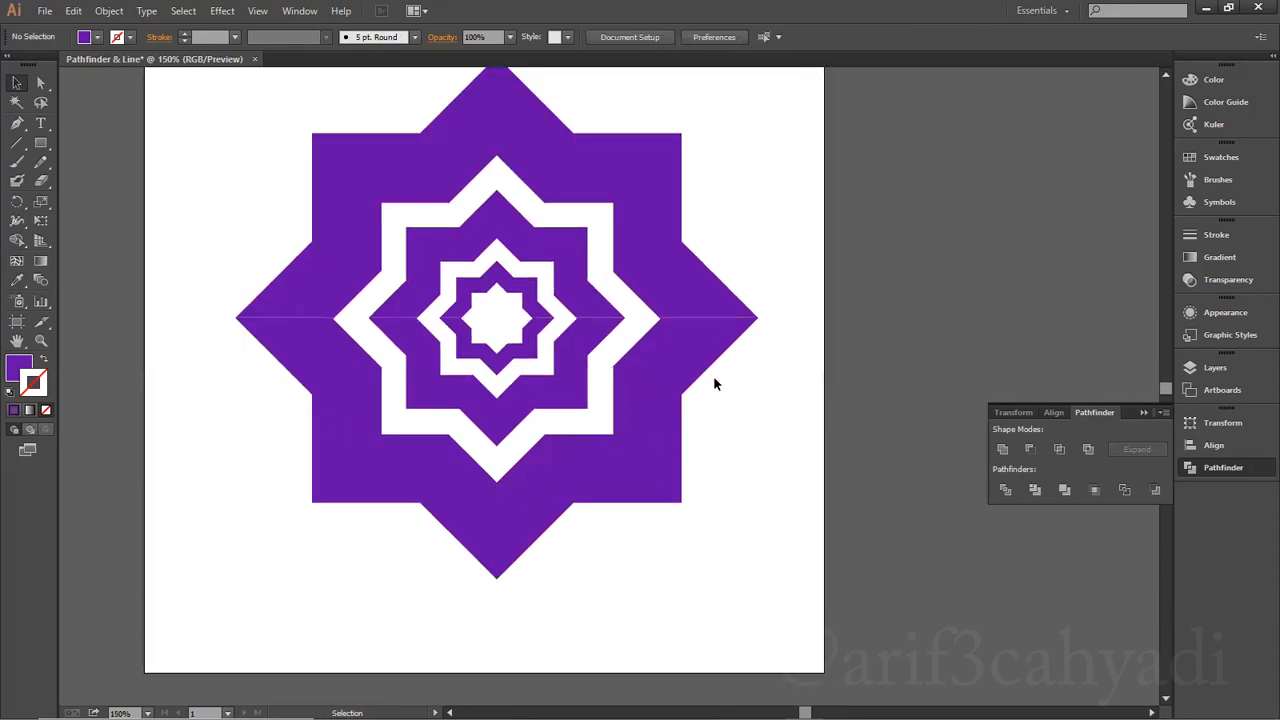
pyautogui.moveTo(713, 375); pyautogui.dragTo(775, 435)
pyautogui.moveTo(718, 142); pyautogui.dragTo(624, 318)
pyautogui.keyDown('shift'); pyautogui.click(583, 355); pyautogui.keyUp('shift')
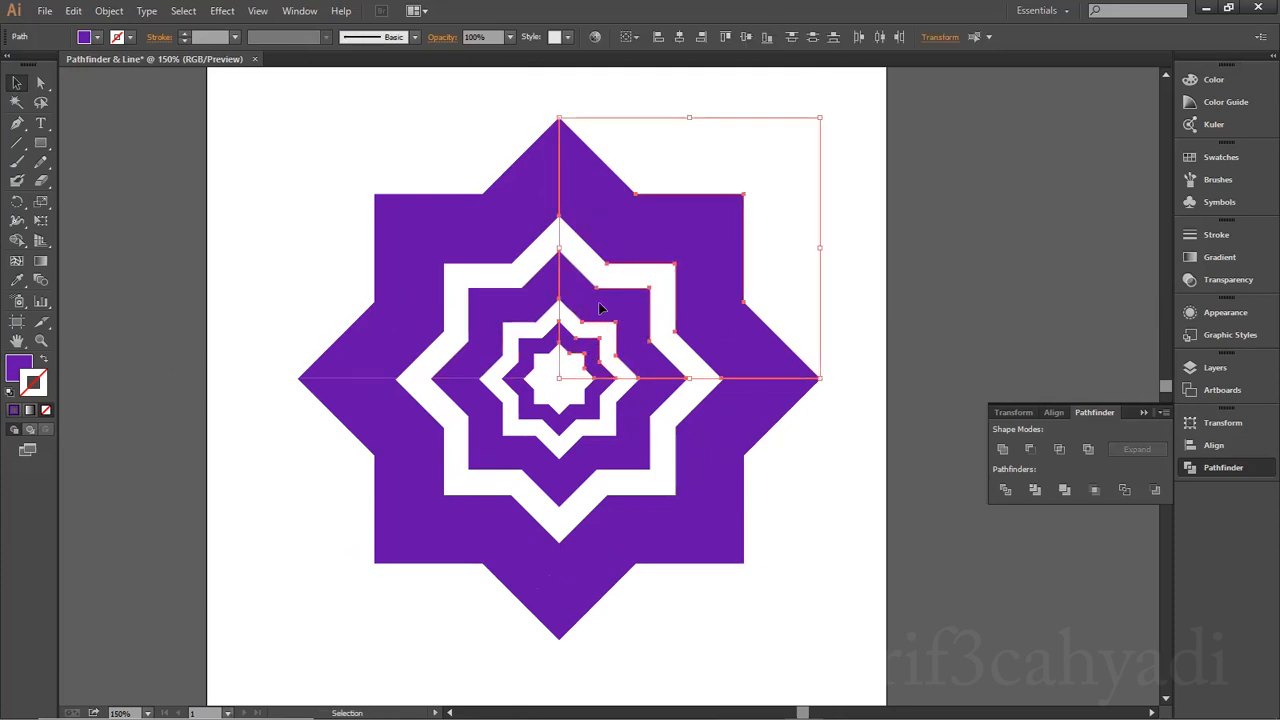
pyautogui.click(20, 366)
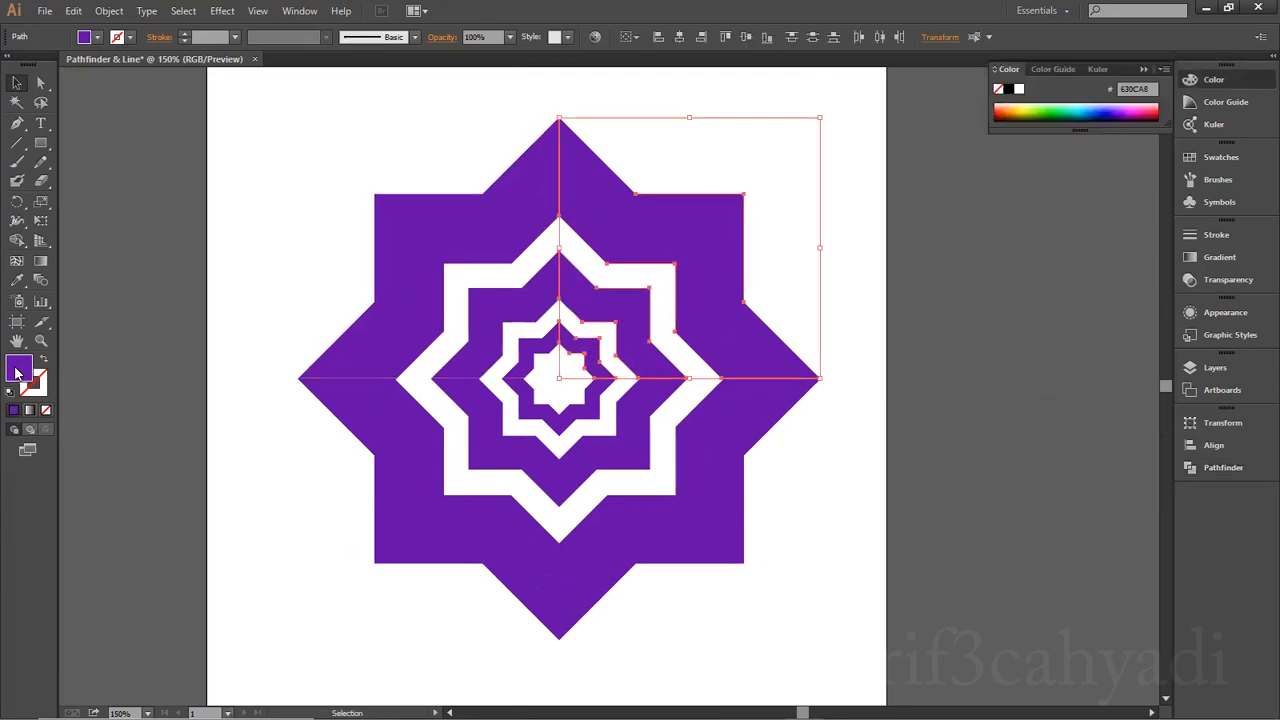
pyautogui.doubleClick(16, 371)
pyautogui.moveTo(1012, 392); pyautogui.dragTo(971, 404)
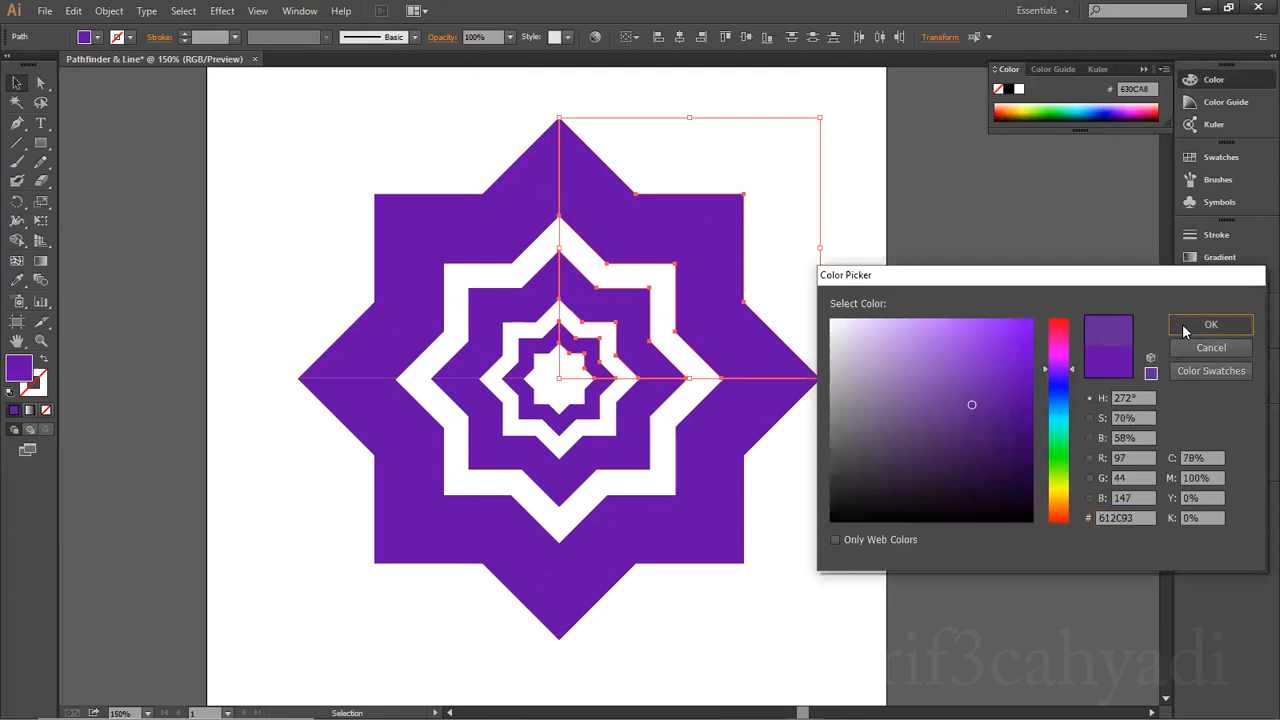
pyautogui.click(1182, 324)
# Fill the lower-right quarter pieces of all three stars with the slightly lighter purple 693E9B
pyautogui.scroll(-2, 860, 420)
pyautogui.click(609, 386)
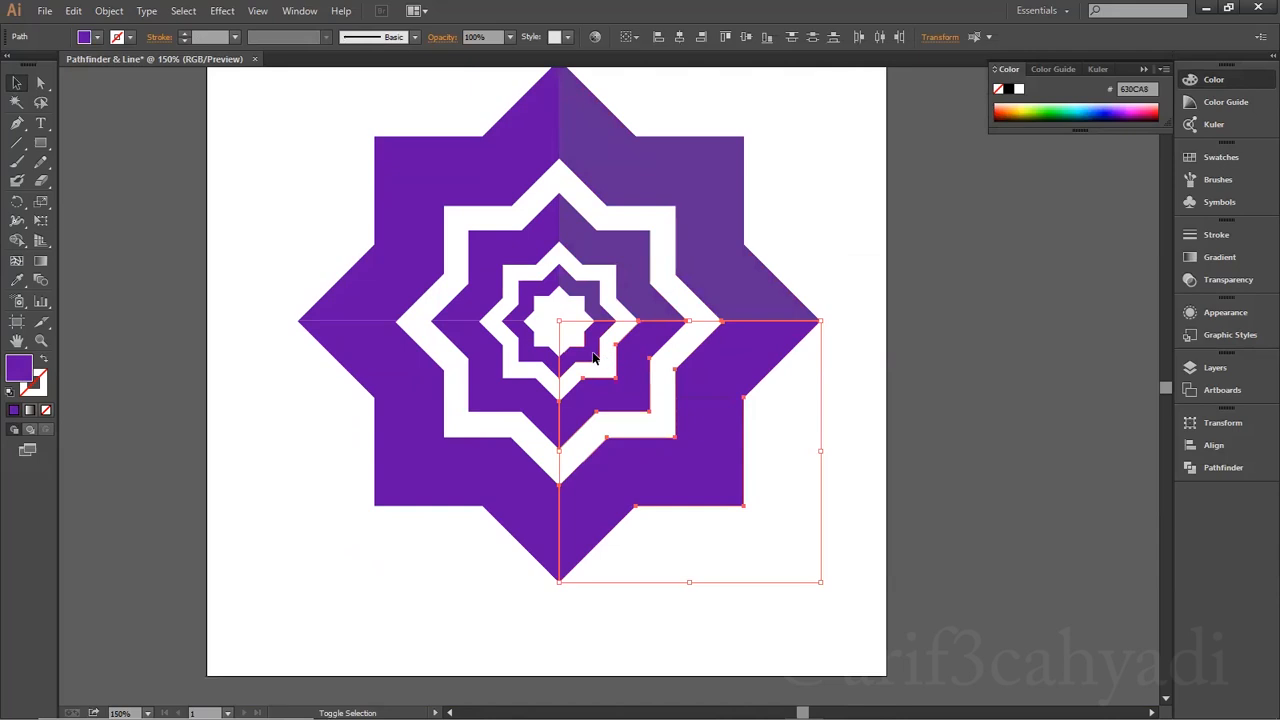
pyautogui.press('i')
pyautogui.click(652, 180)
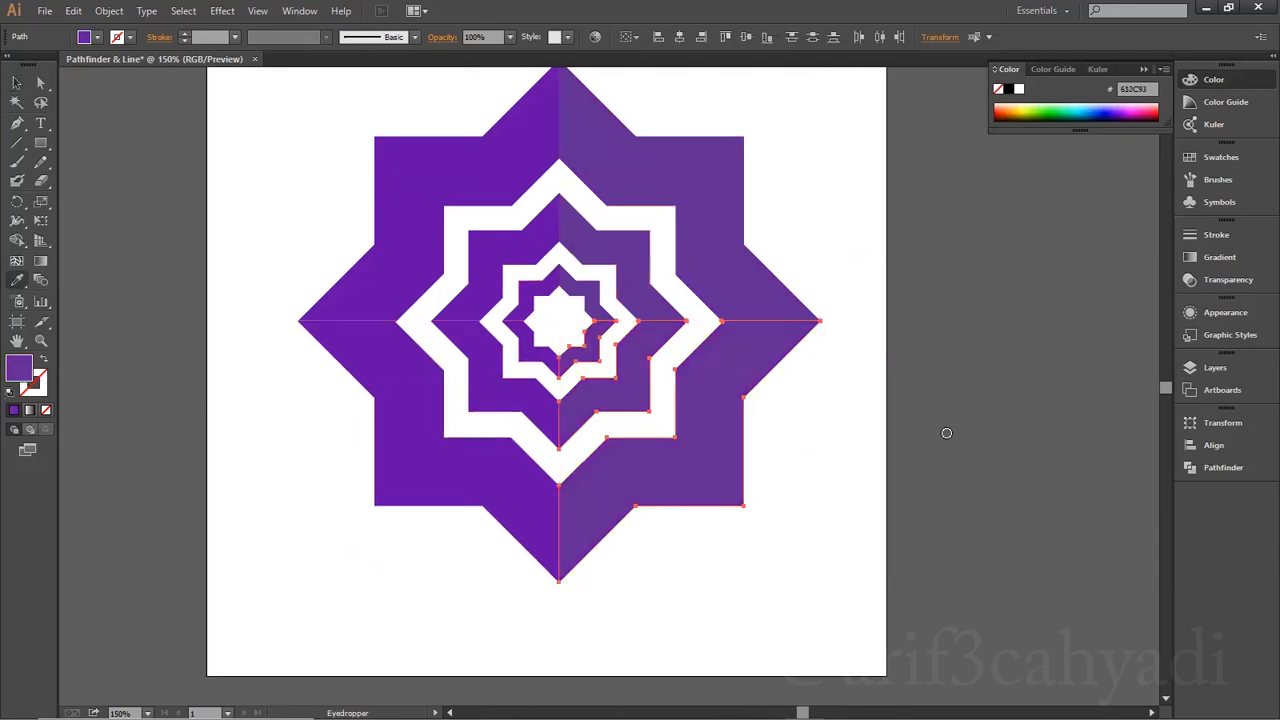
pyautogui.click(951, 398)
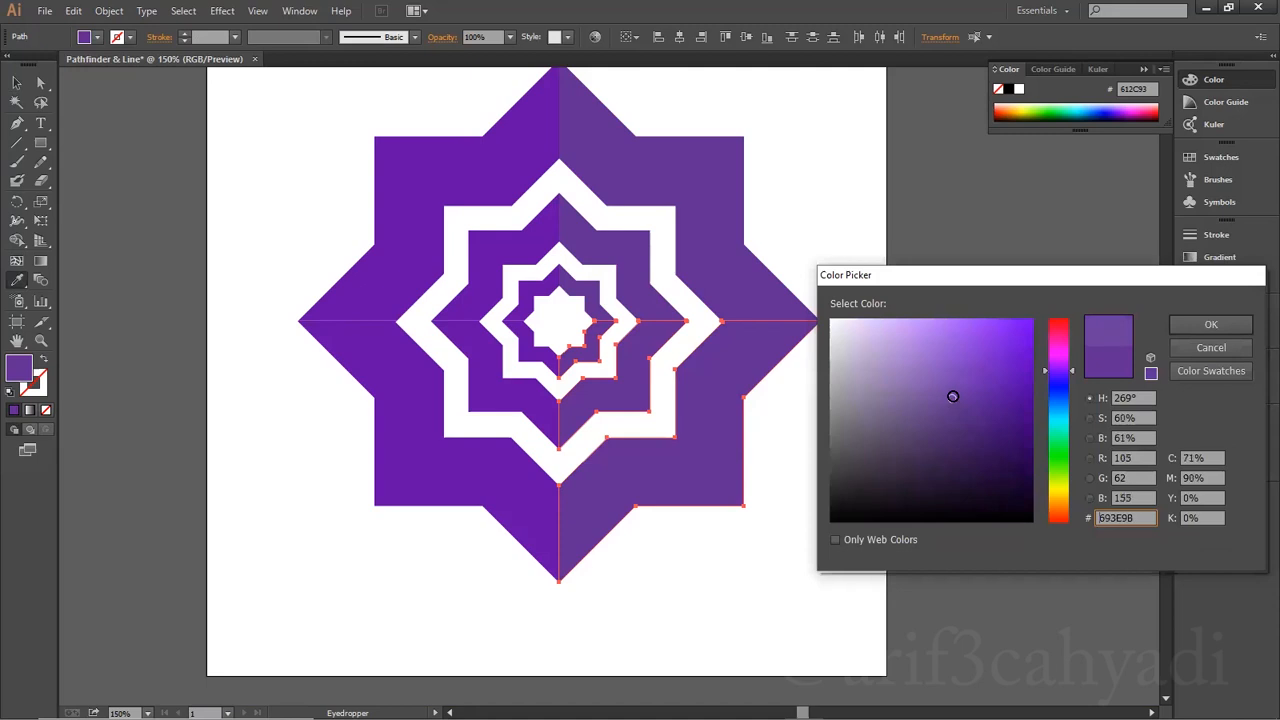
pyautogui.click(1210, 325)
# Fill the lower-left quarter pieces of all three stars with the light purple 7B51B7
pyautogui.click(16, 82)
pyautogui.click(400, 523)
pyautogui.moveTo(362, 553); pyautogui.dragTo(540, 358)
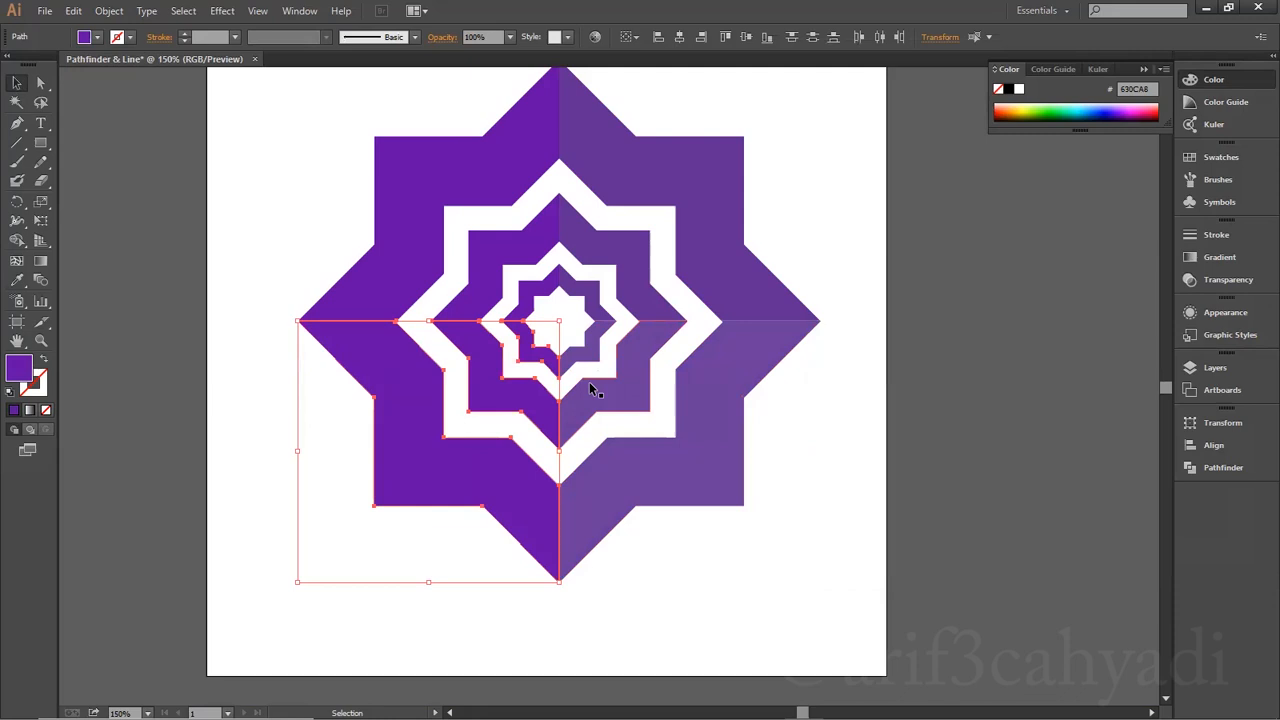
pyautogui.press('i')
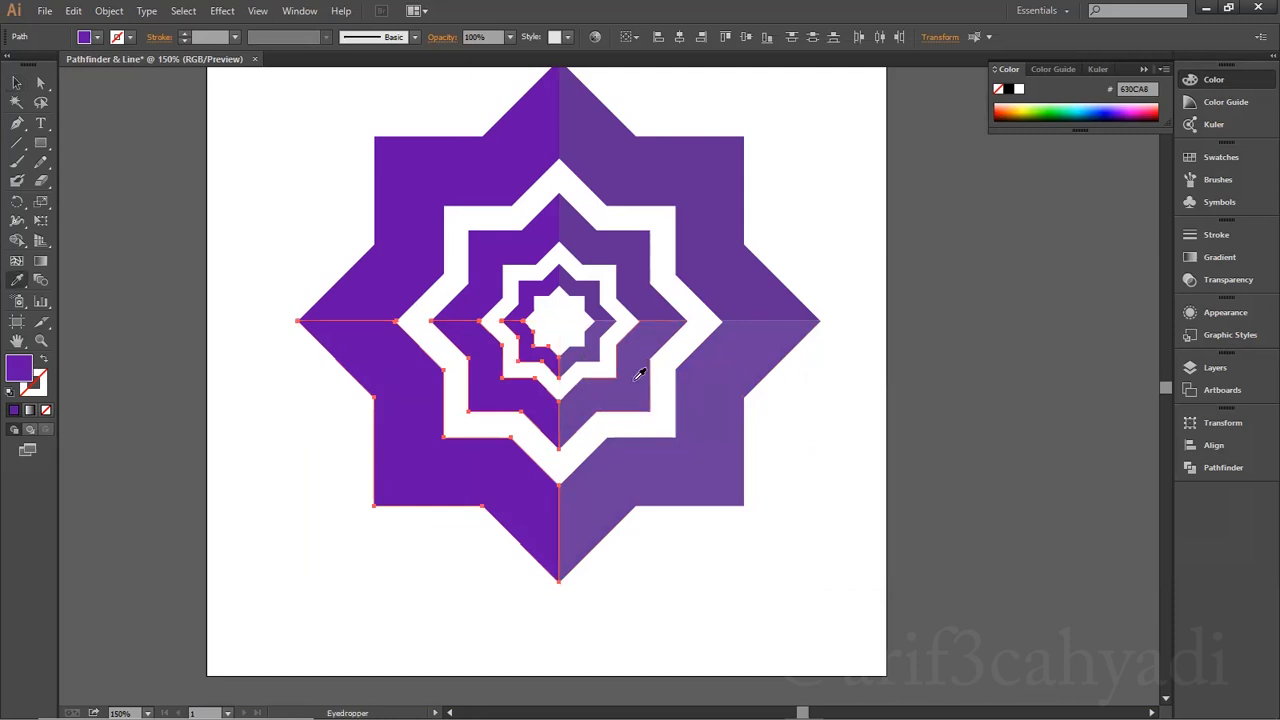
pyautogui.click(634, 377)
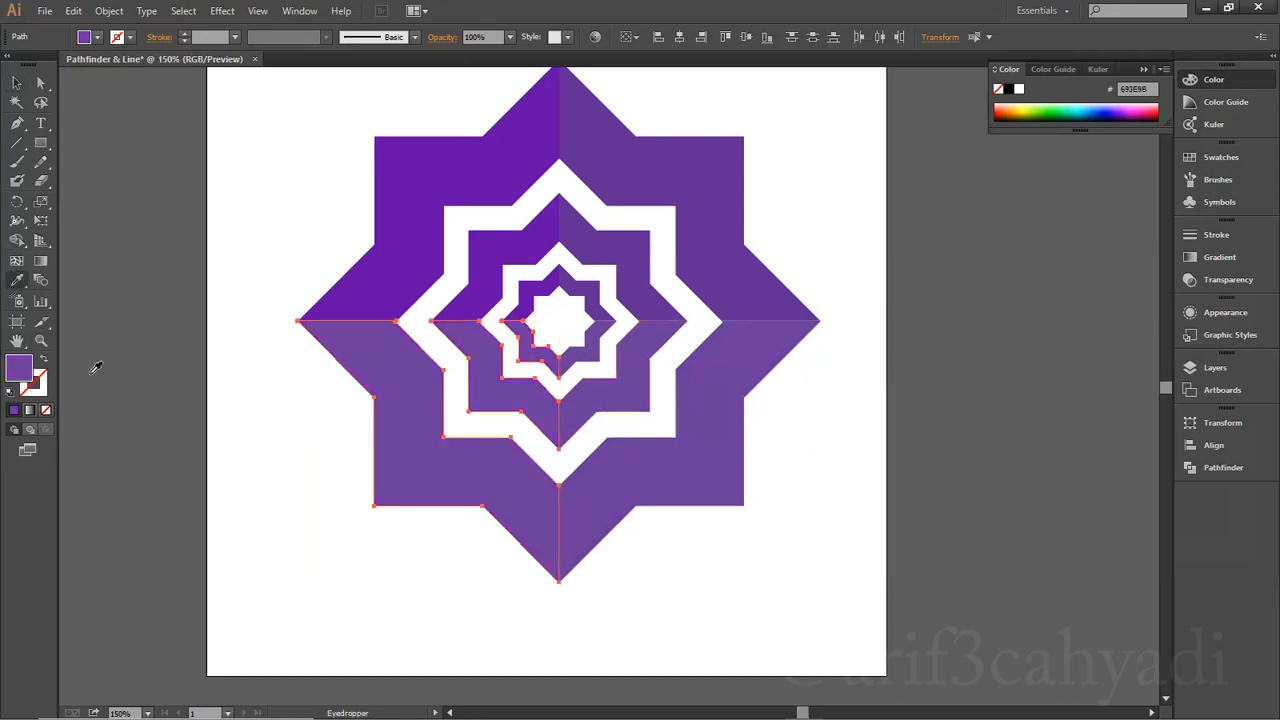
pyautogui.doubleClick(22, 371)
pyautogui.moveTo(957, 394); pyautogui.dragTo(944, 375)
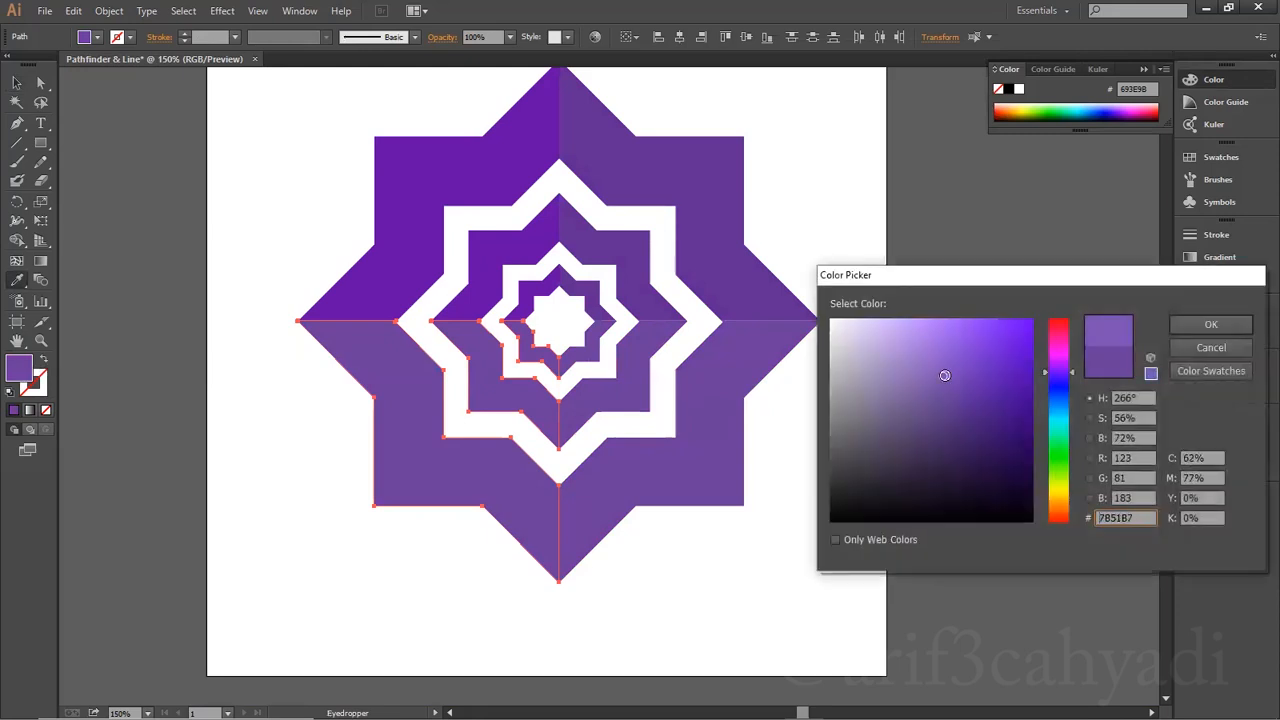
pyautogui.click(1203, 325)
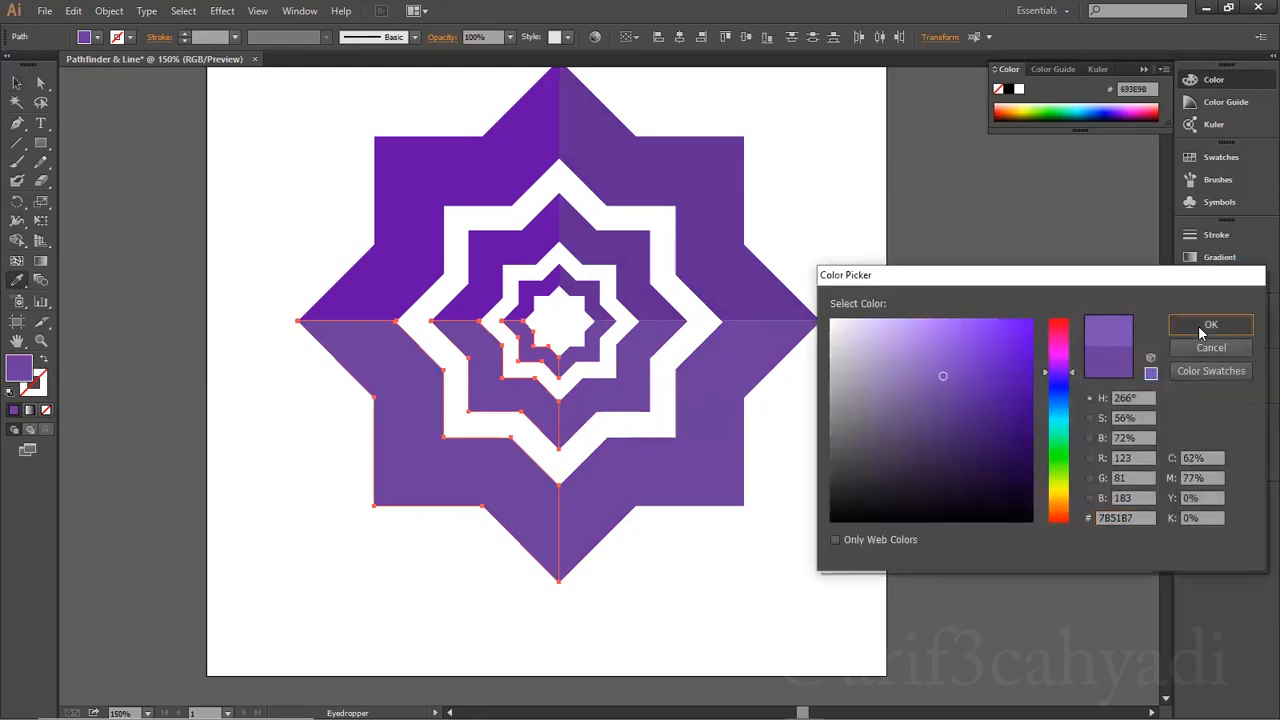
# Scale the whole star ornament down about its centre and move it up on the artboard to leave room beneath it
pyautogui.click(17, 83)
pyautogui.click(320, 166)
pyautogui.moveTo(342, 118); pyautogui.dragTo(802, 487)
pyautogui.hotkey('ctrl', '-')
pyautogui.hotkey('ctrl', '-')
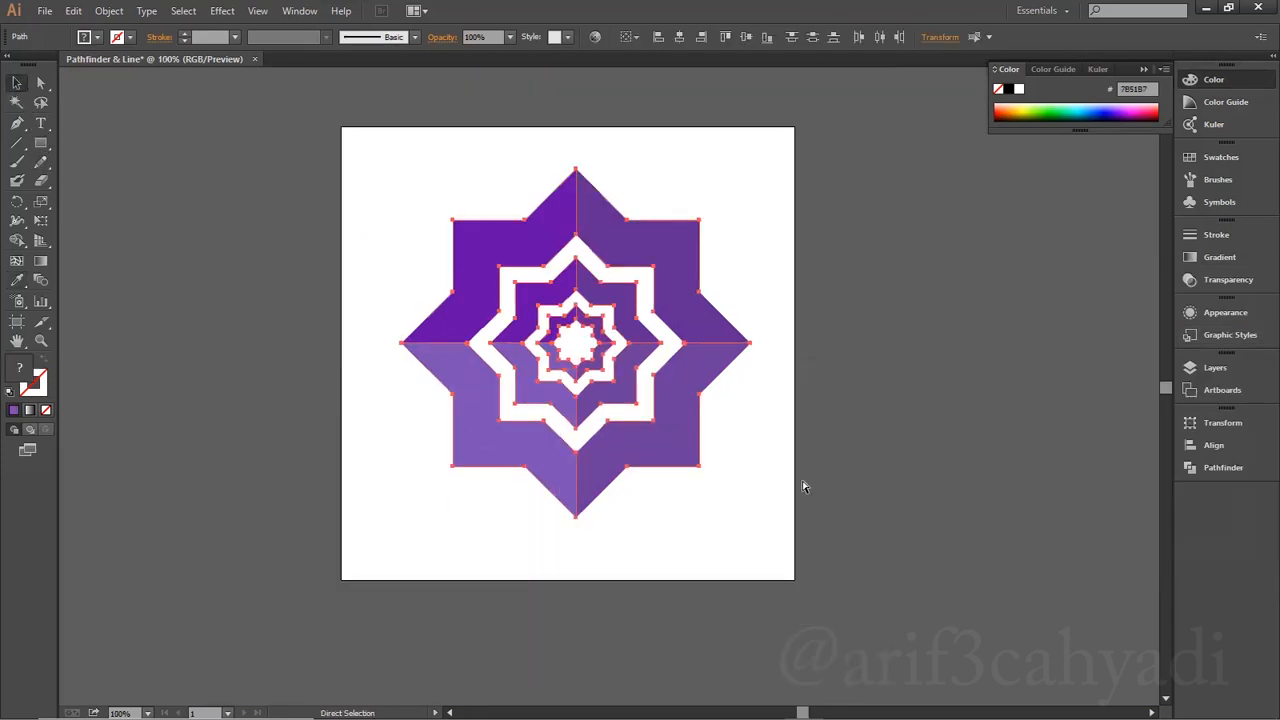
pyautogui.click(801, 477)
pyautogui.moveTo(695, 516); pyautogui.dragTo(470, 243)
pyautogui.moveTo(701, 474); pyautogui.dragTo(657, 427)
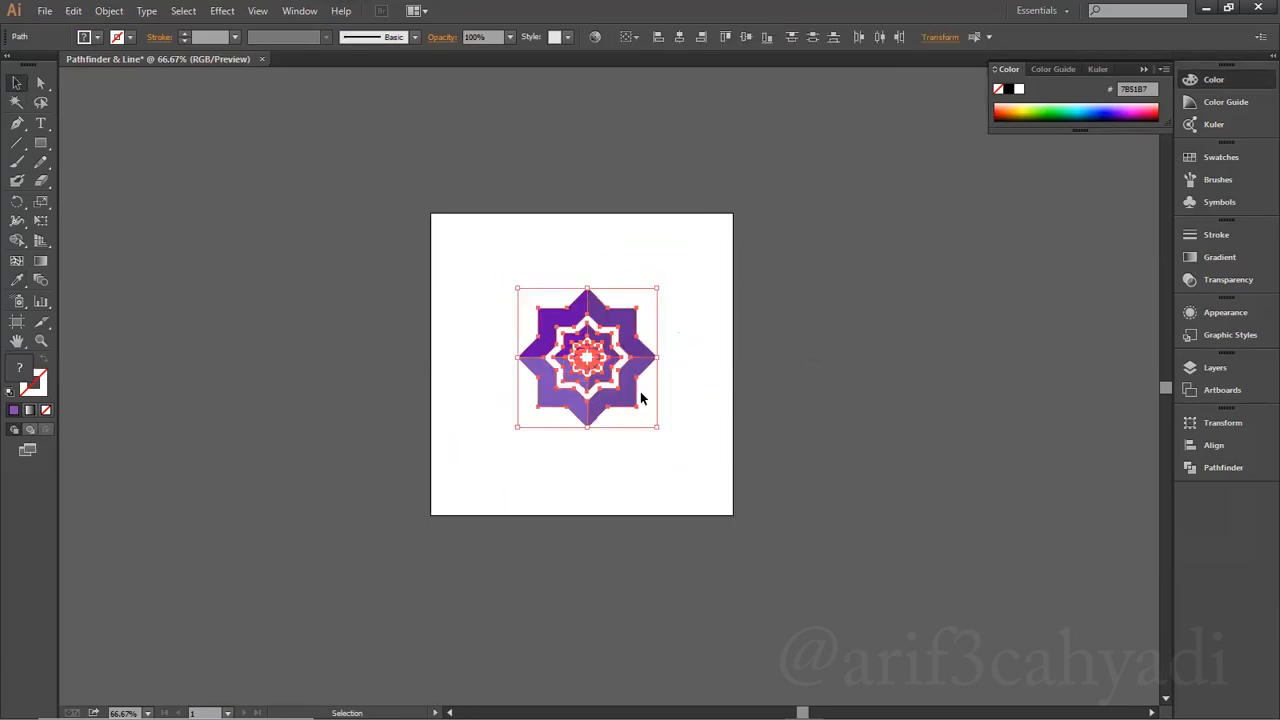
pyautogui.moveTo(638, 384); pyautogui.dragTo(632, 320)
pyautogui.click(734, 371)
# Add the text "Text Logo" below the star ornament and enlarge it to about 46.8 pt
pyautogui.hotkey('ctrl', '=')
pyautogui.hotkey('ctrl', '=')
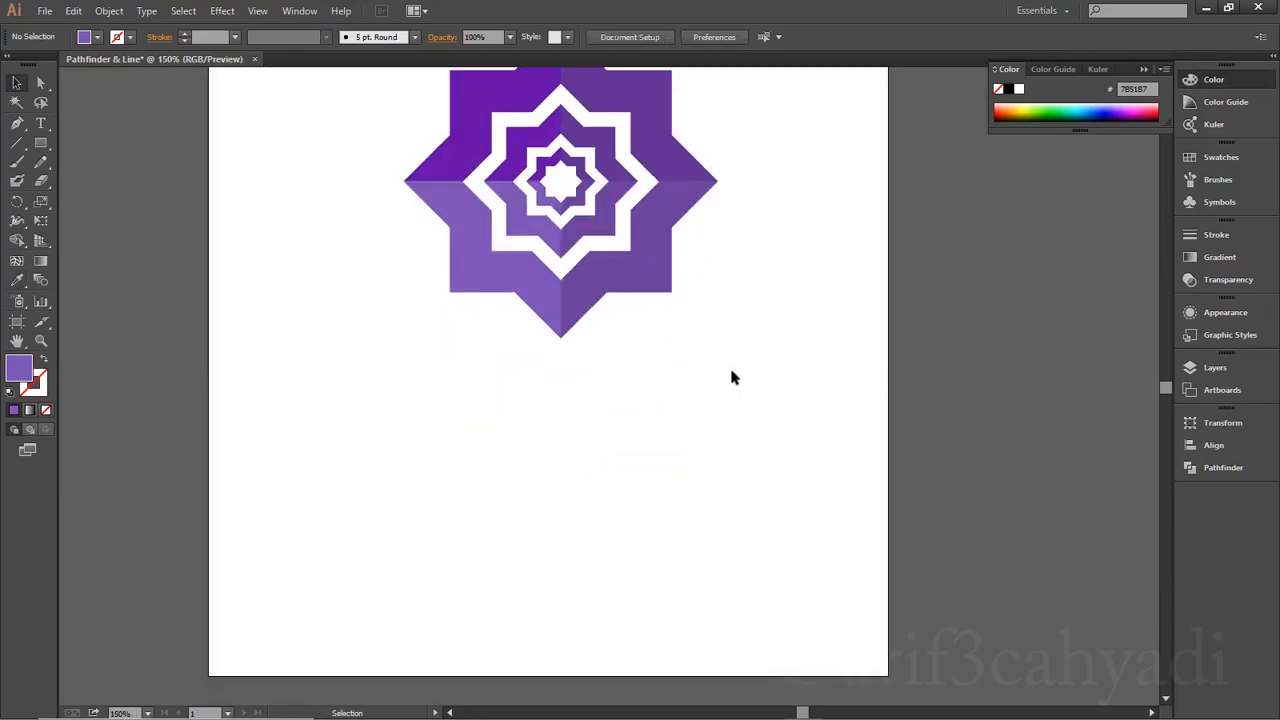
pyautogui.scroll(3, 731, 374)
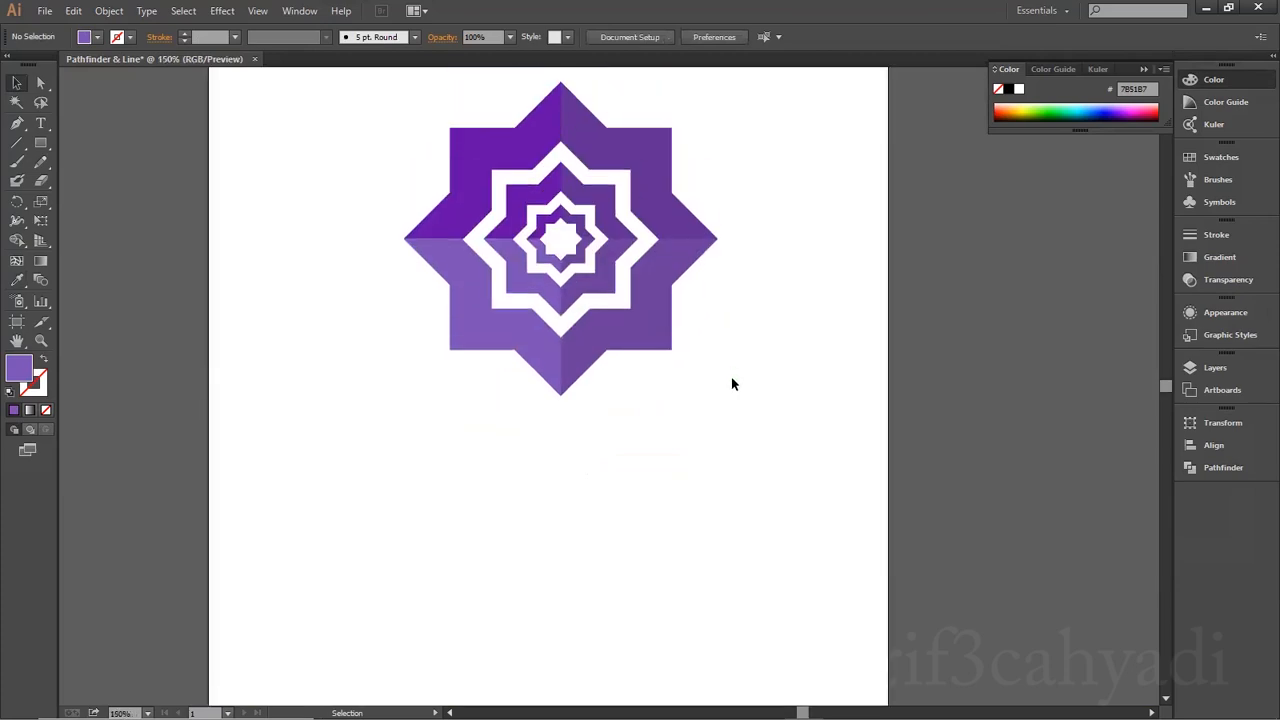
pyautogui.click(41, 123)
pyautogui.click(455, 488)
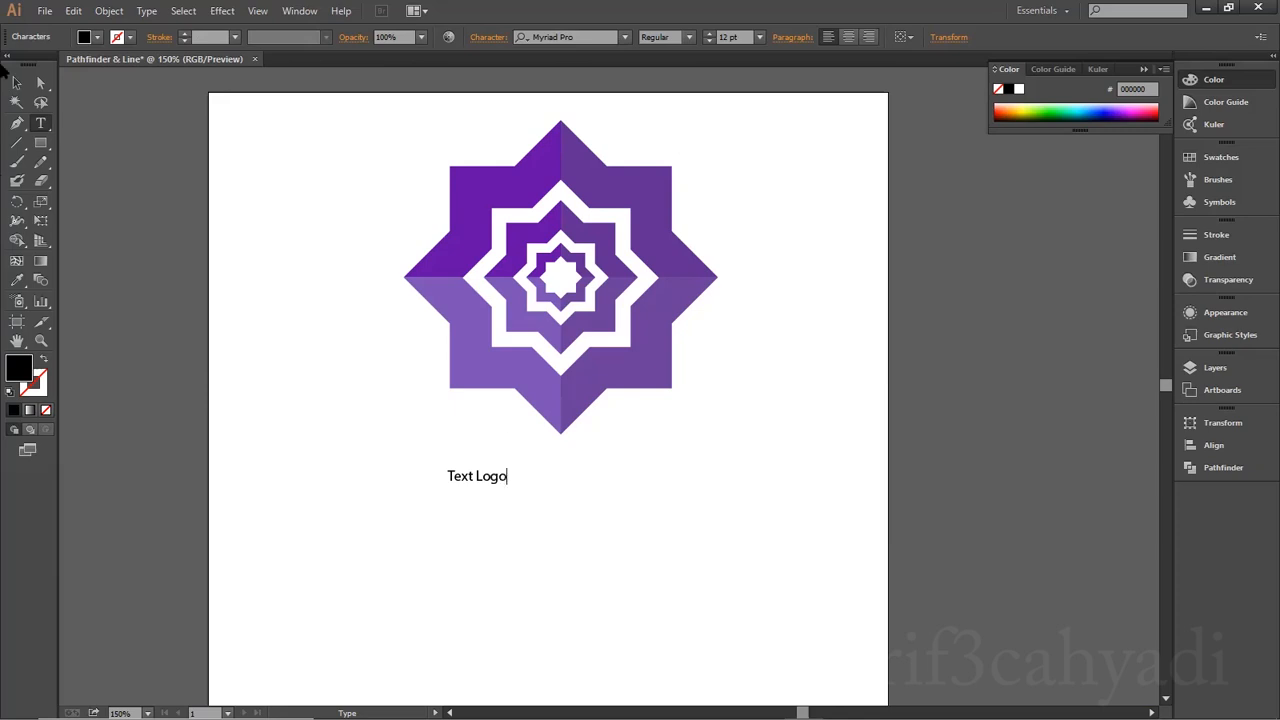
pyautogui.click(16, 82)
pyautogui.moveTo(522, 492); pyautogui.dragTo(678, 507)
pyautogui.click(708, 517)
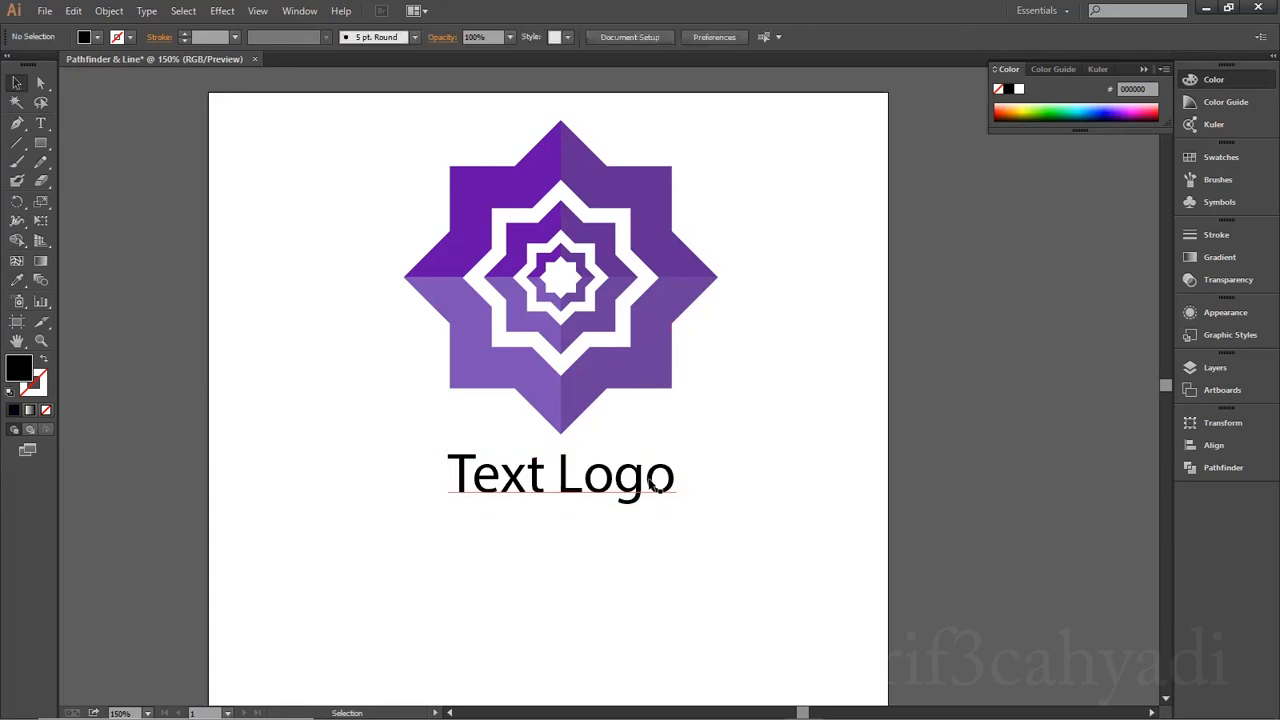
# Browse through the font families for the "Text Logo" text and set it to Roboto Regular
pyautogui.click(645, 485)
pyautogui.click(41, 123)
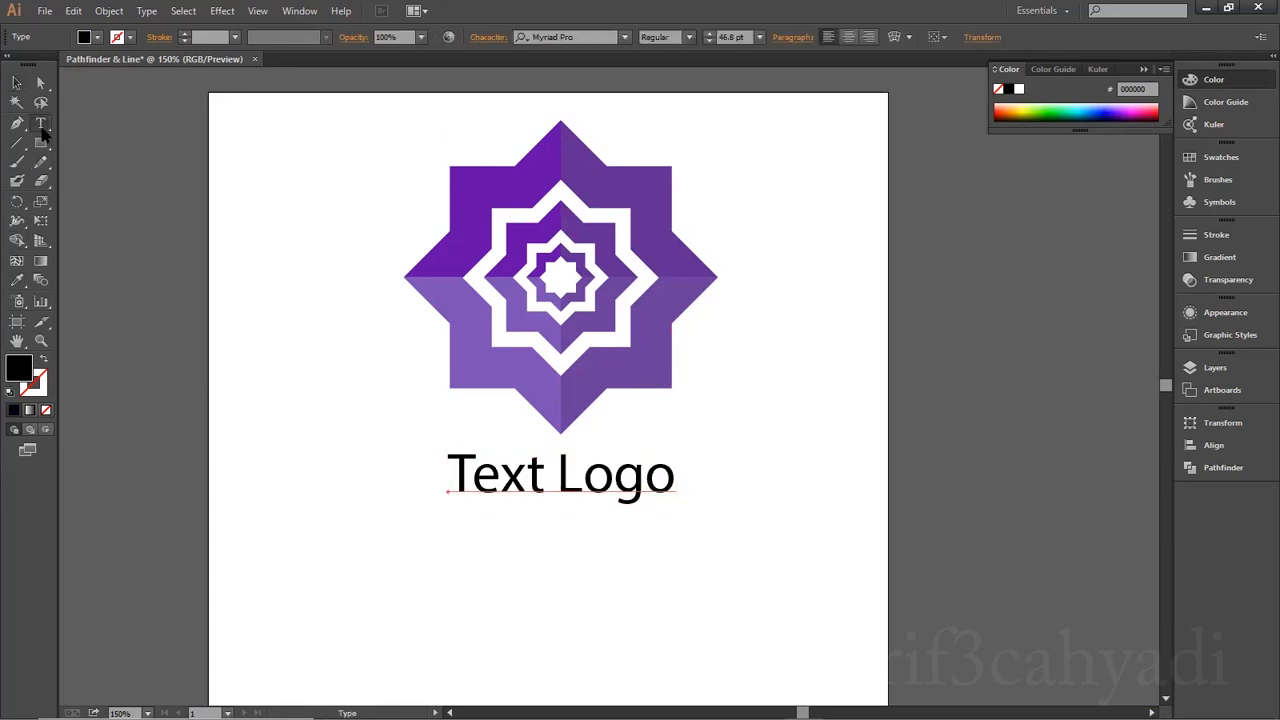
pyautogui.click(551, 37)
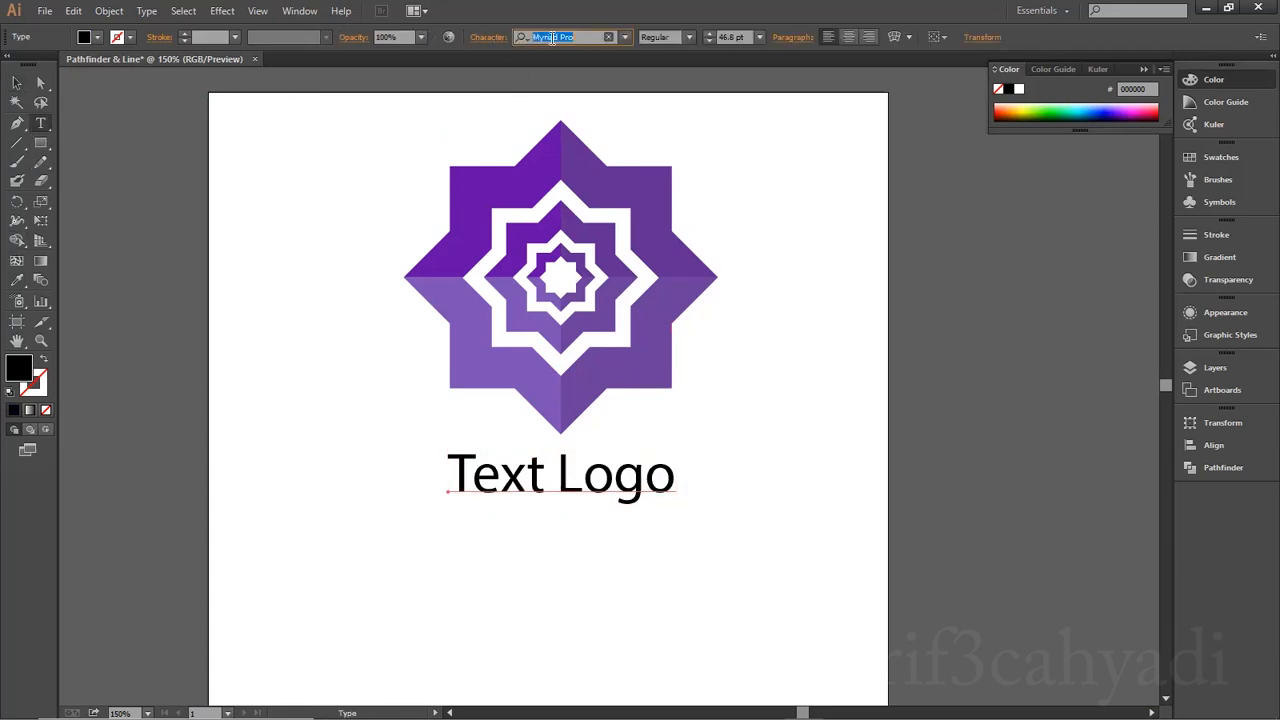
pyautogui.press('Down')
pyautogui.press('Down')
pyautogui.press('Down')
pyautogui.press('Down')
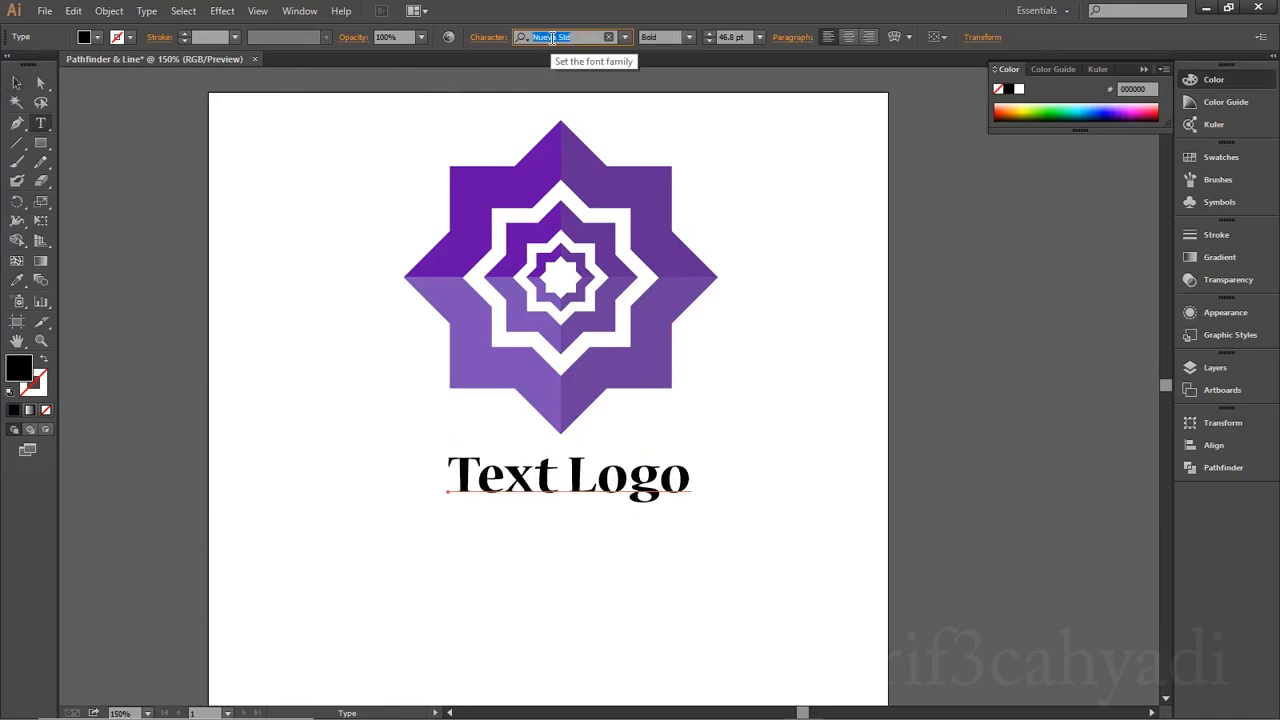
pyautogui.press('Down')
pyautogui.press('Down')
pyautogui.press('Down')
pyautogui.press('Down')
pyautogui.press('Down')
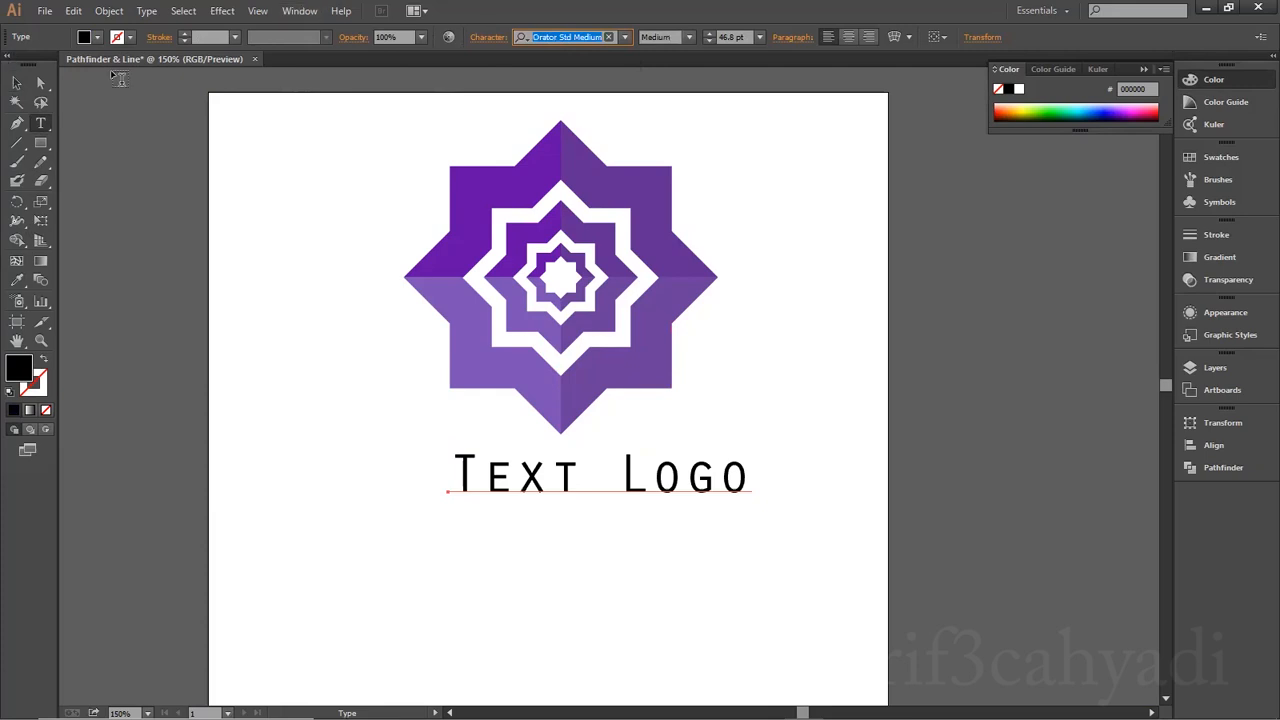
pyautogui.press('Down')
pyautogui.press('Down')
pyautogui.press('Down')
pyautogui.press('Up')
pyautogui.press('Down')
pyautogui.press('Down')
pyautogui.press('Down')
pyautogui.press('Down')
pyautogui.press('Down')
pyautogui.press('Down')
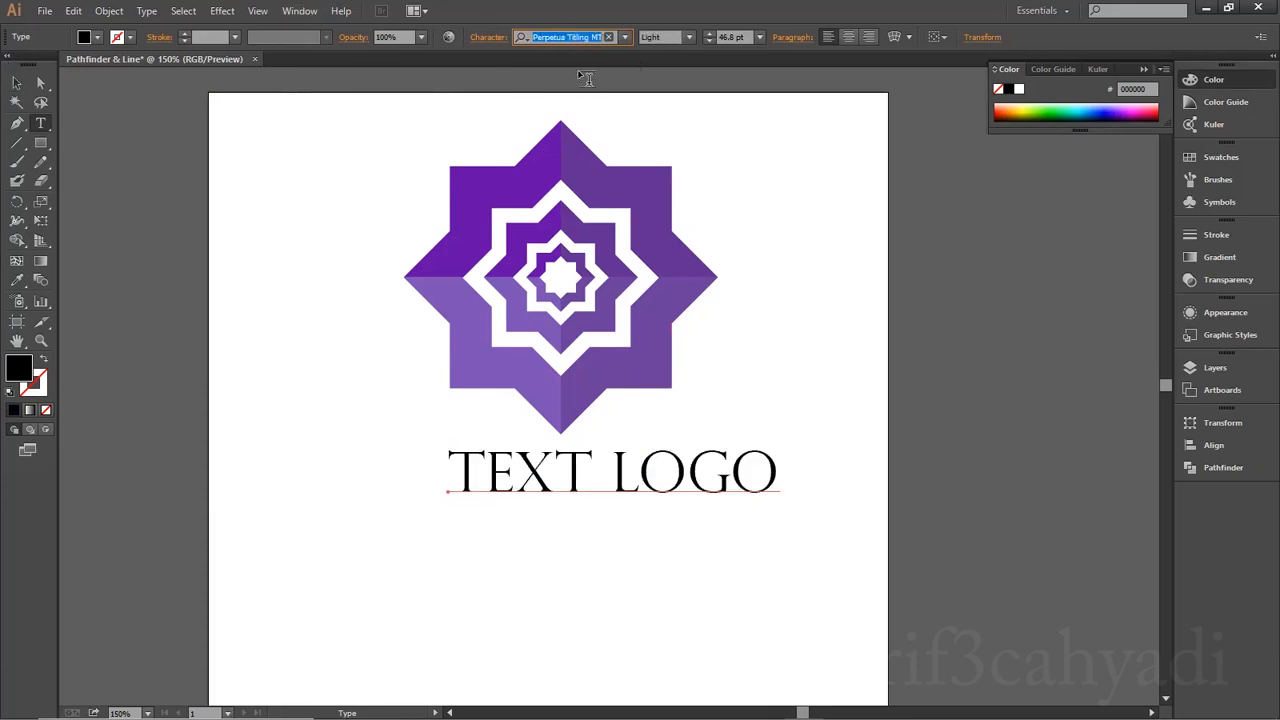
pyautogui.press('Down')
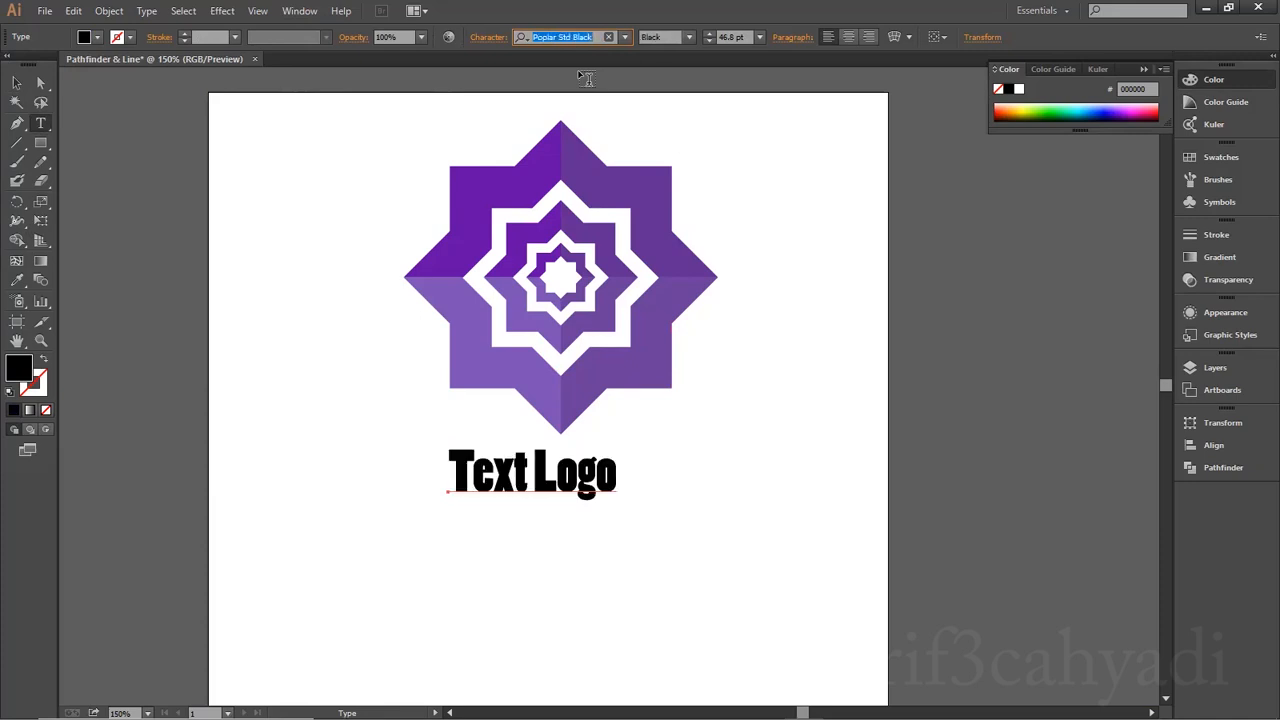
pyautogui.press('Down')
pyautogui.press('Down')
pyautogui.press('Down')
pyautogui.press('Down')
pyautogui.press('Down')
pyautogui.press('Up')
pyautogui.press('Up')
pyautogui.press('Down')
pyautogui.press('Down')
pyautogui.press('Up')
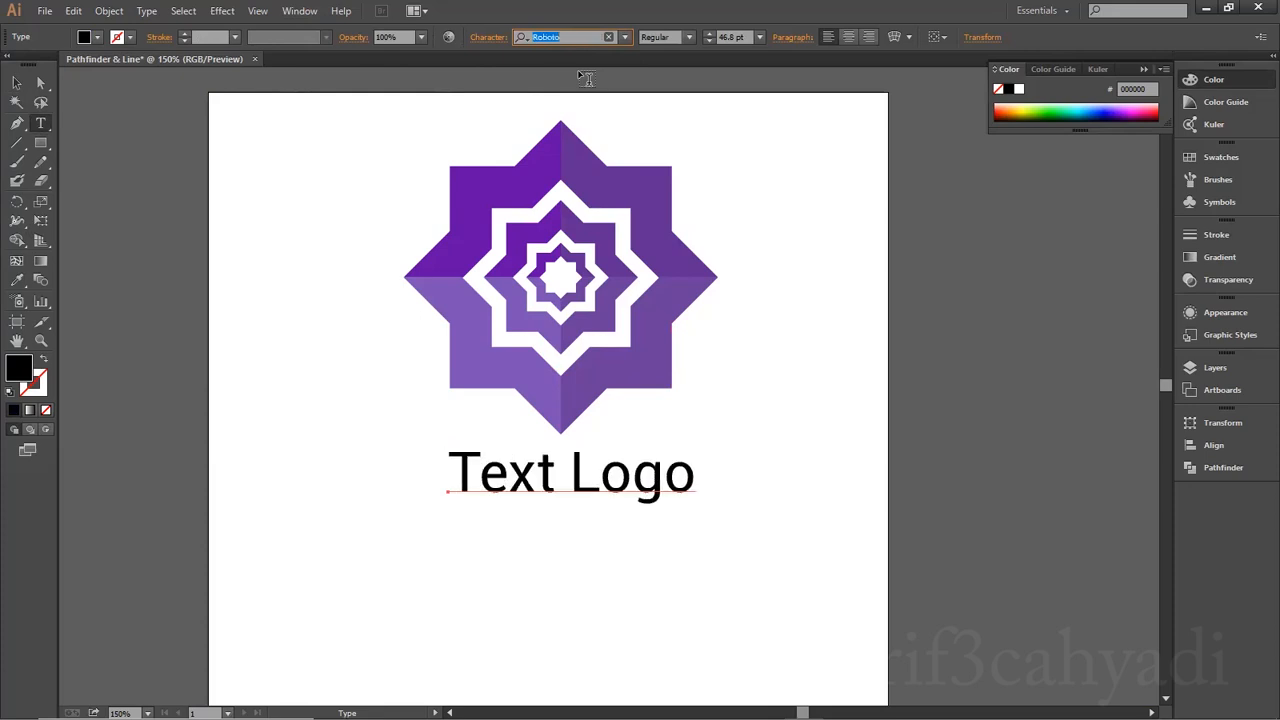
# Shrink the "Text Logo" text slightly and reposition it together with the star ornament as a centred logo on the artboard
pyautogui.click(12, 83)
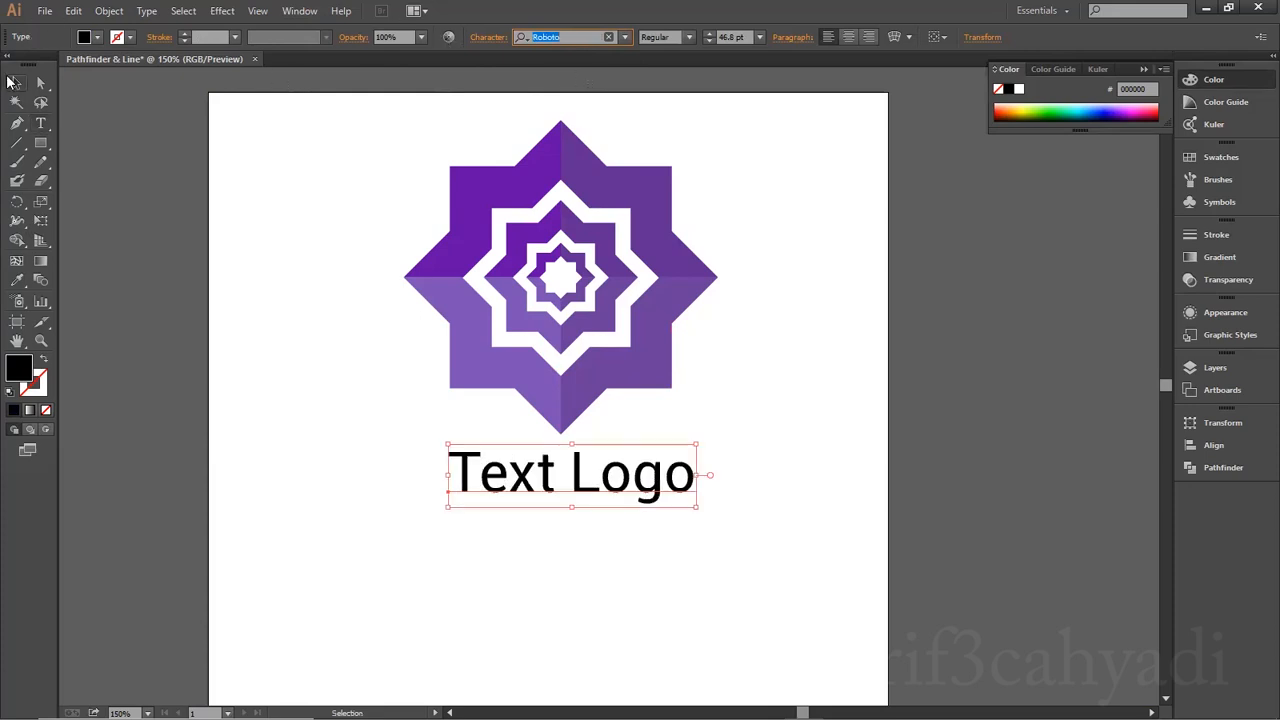
pyautogui.moveTo(696, 508); pyautogui.dragTo(696, 505)
pyautogui.moveTo(696, 563); pyautogui.dragTo(402, 128)
pyautogui.moveTo(655, 260); pyautogui.dragTo(634, 497)
pyautogui.click(810, 392)
pyautogui.scroll(-1, 842, 390)
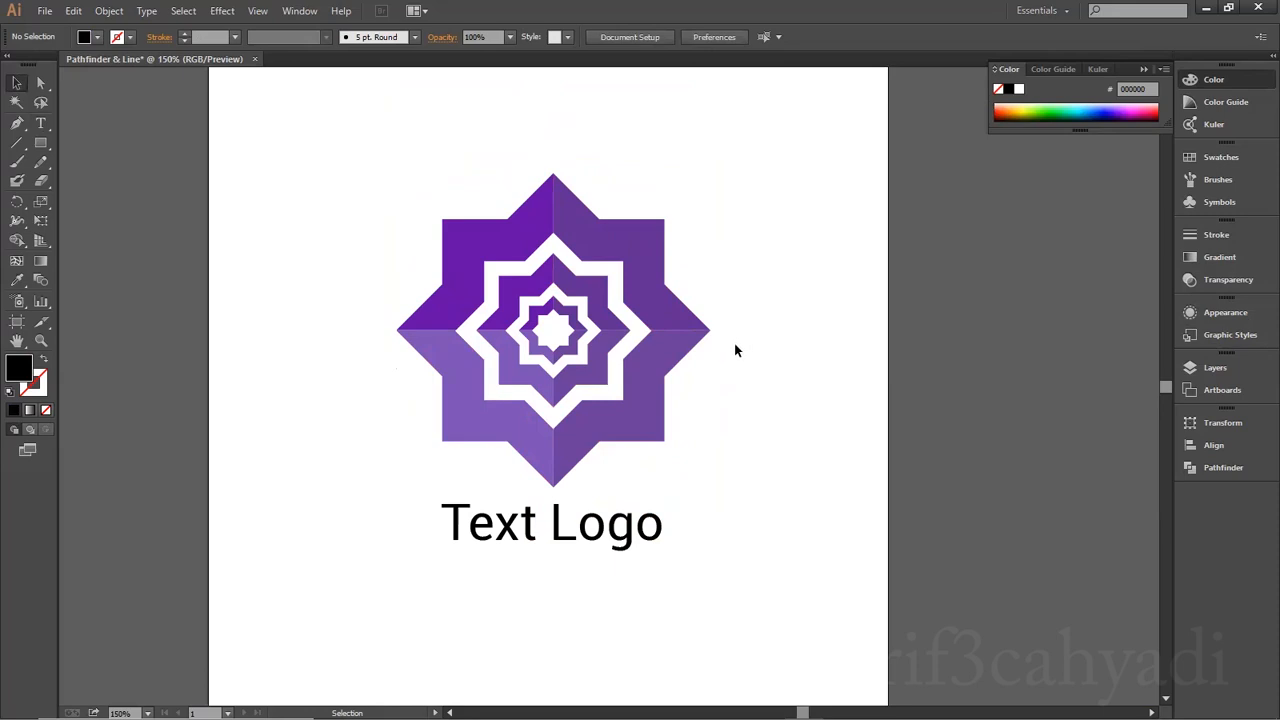
# Create a new empty layer above the existing ones and hide Layer 2 with the finished logo
pyautogui.click(1214, 368)
pyautogui.click(1125, 501)
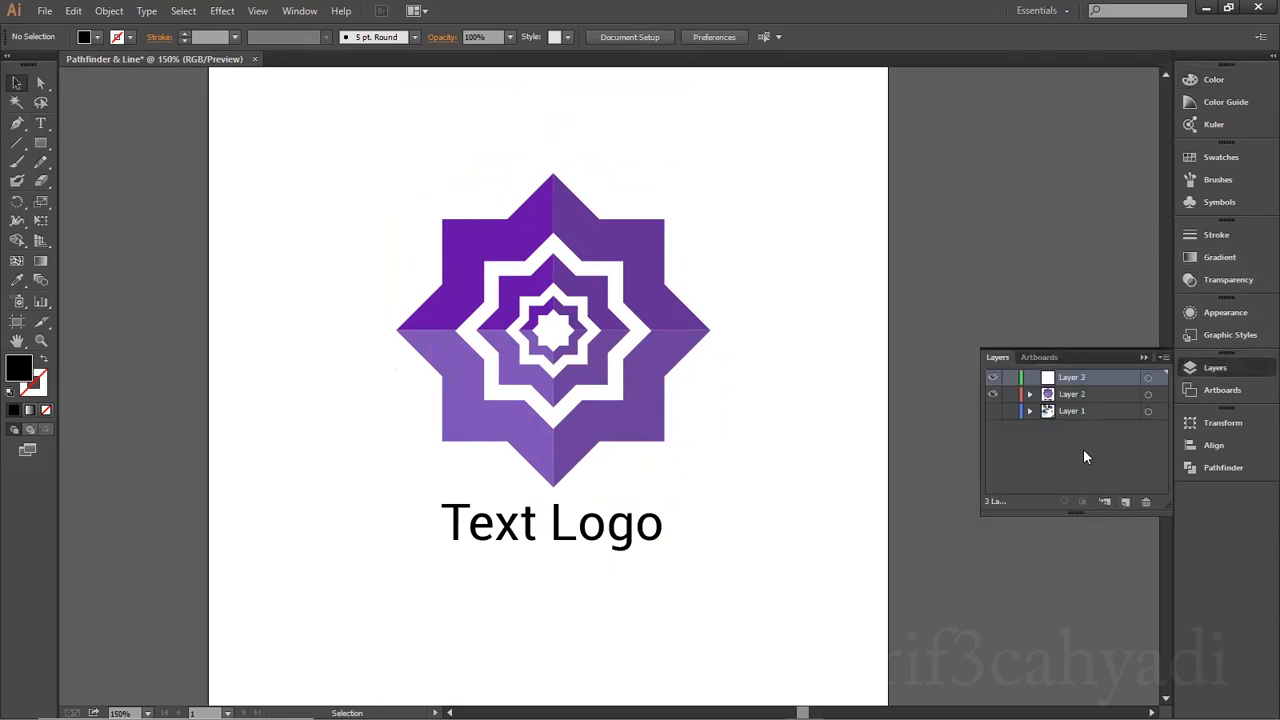
pyautogui.click(992, 400)
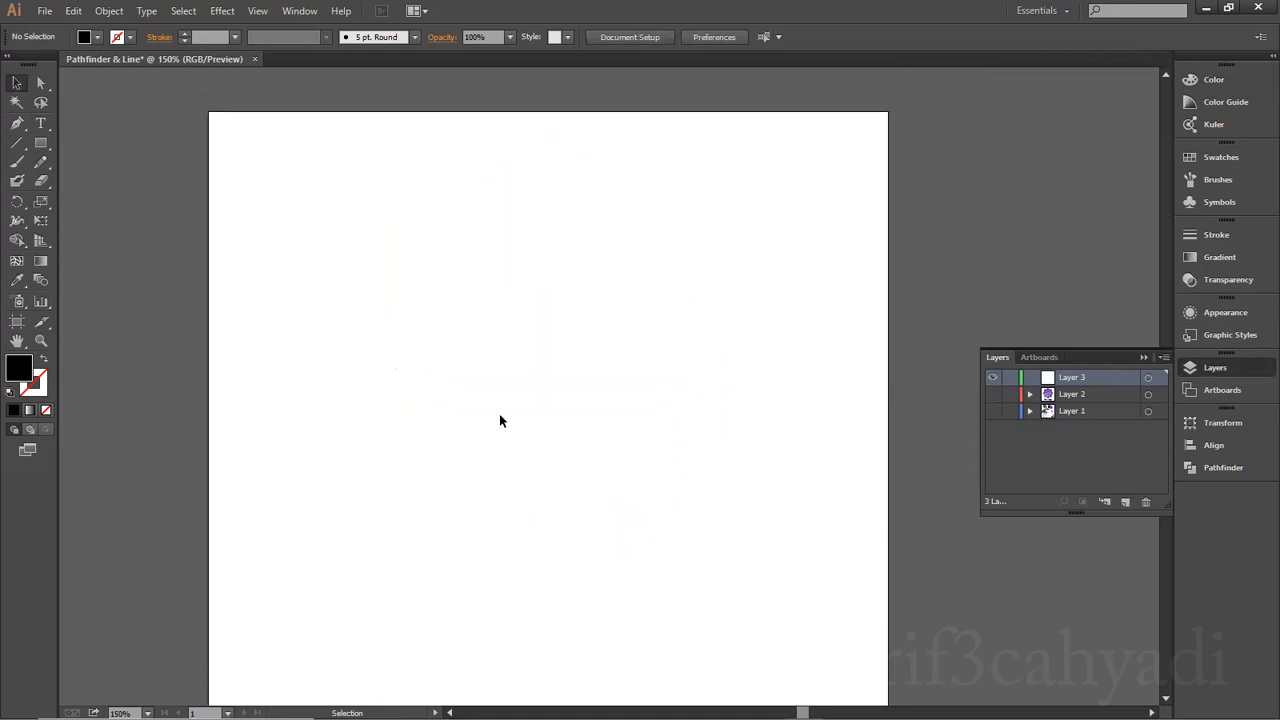
pyautogui.click(1142, 357)
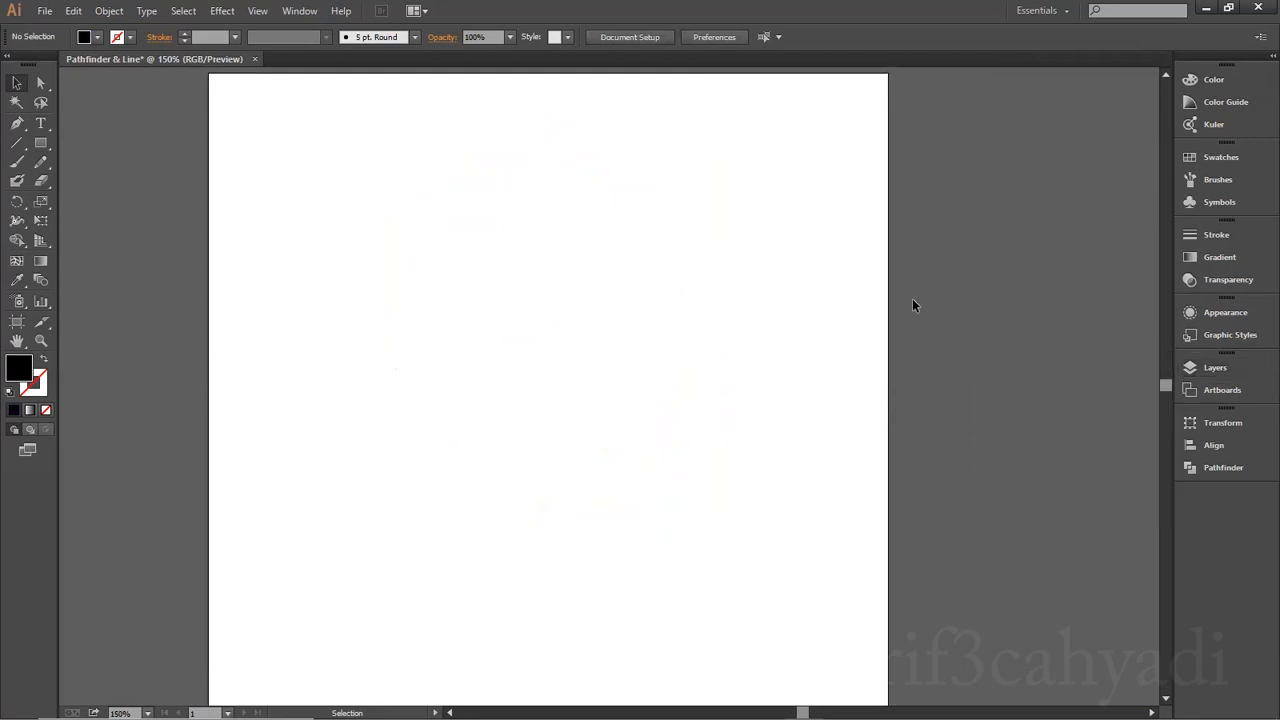
# Draw a horizontal line about 12.7 cm long across the upper artboard with a black stroke and no fill
pyautogui.click(17, 142)
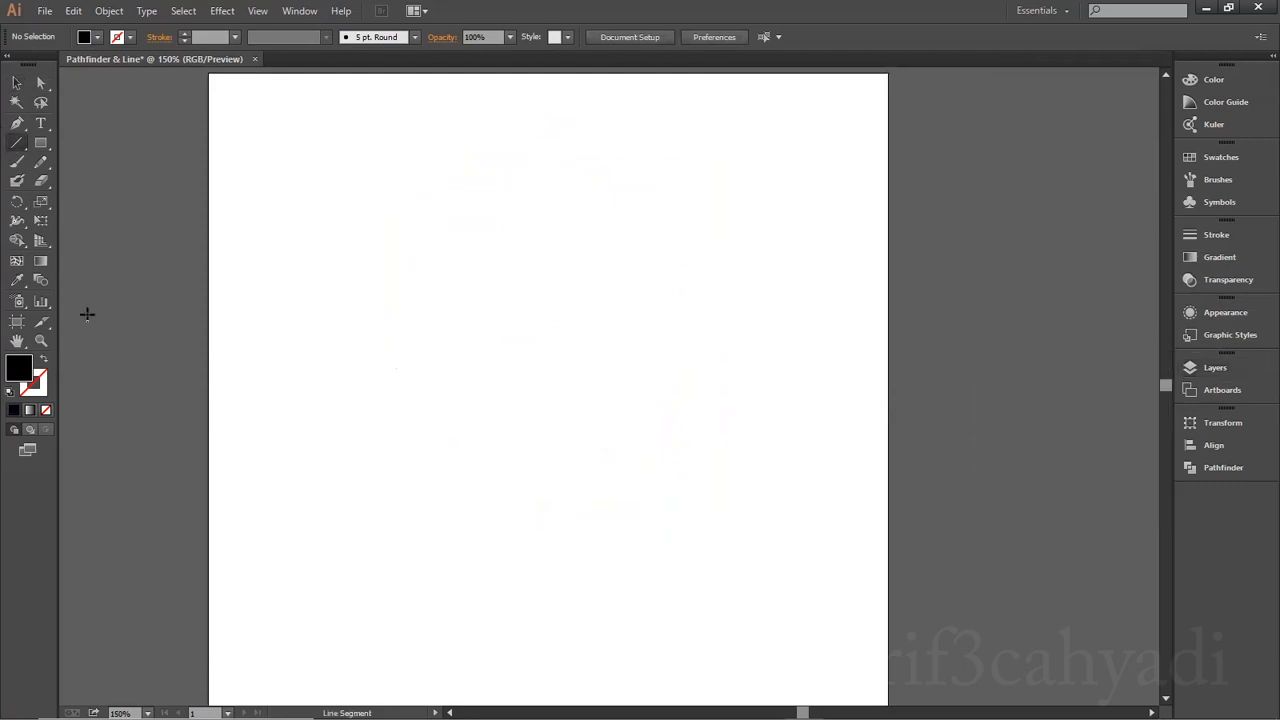
pyautogui.click(43, 391)
pyautogui.click(13, 410)
pyautogui.click(9, 366)
pyautogui.click(45, 409)
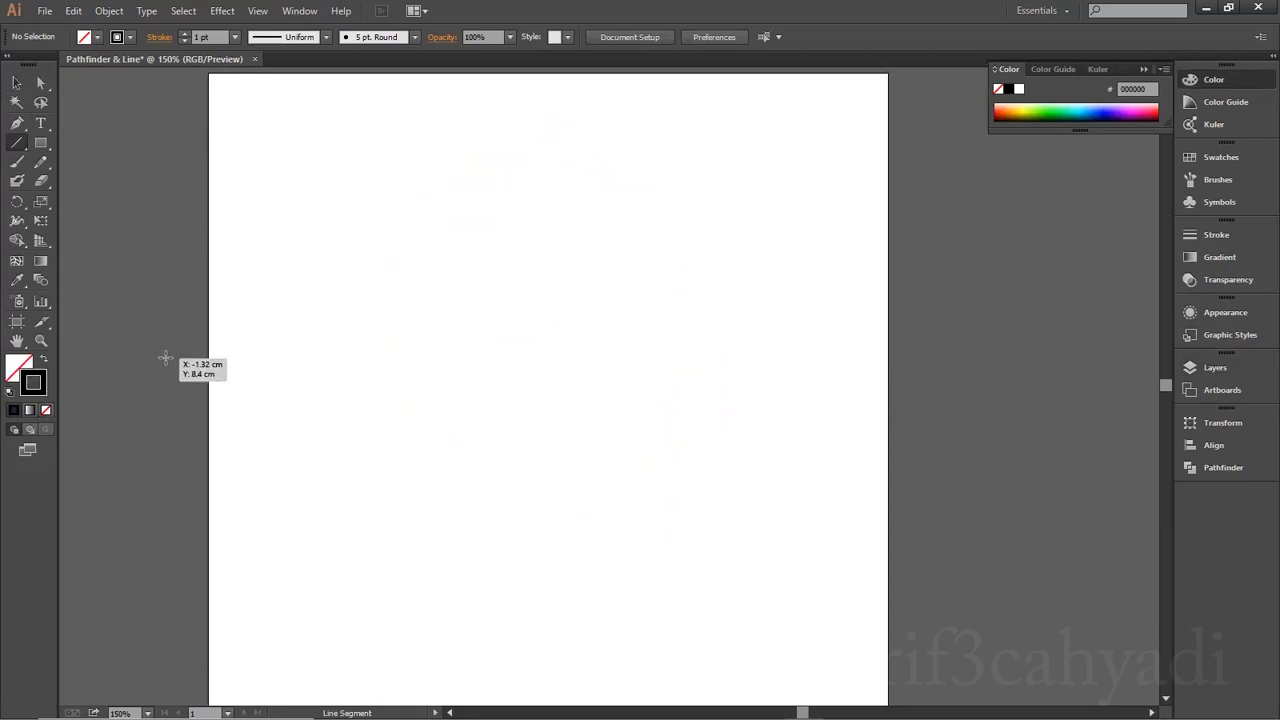
pyautogui.moveTo(336, 233); pyautogui.dragTo(768, 233)
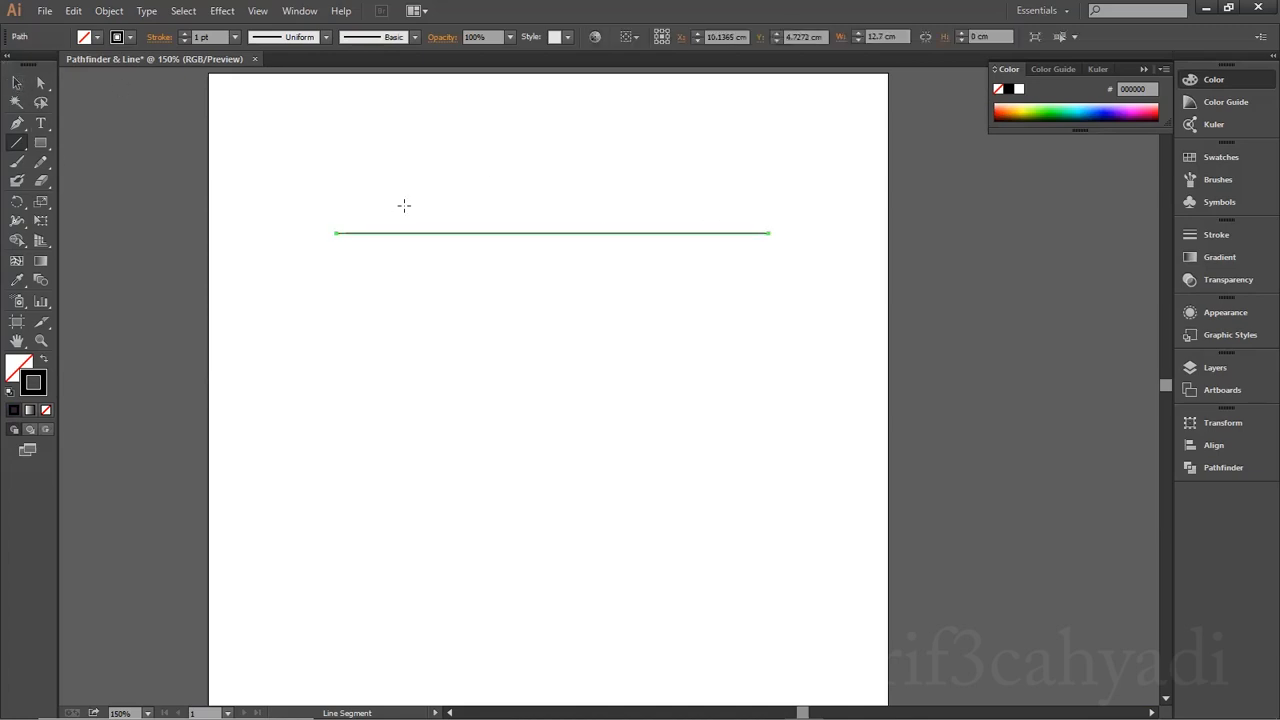
# Set the horizontal line's stroke weight to 7 pt
pyautogui.click(184, 33)
pyautogui.click(184, 33)
pyautogui.click(184, 33)
pyautogui.click(184, 33)
pyautogui.click(184, 33)
pyautogui.click(184, 34)
pyautogui.click(184, 34)
pyautogui.click(184, 40)
pyautogui.click(184, 40)
pyautogui.click(16, 83)
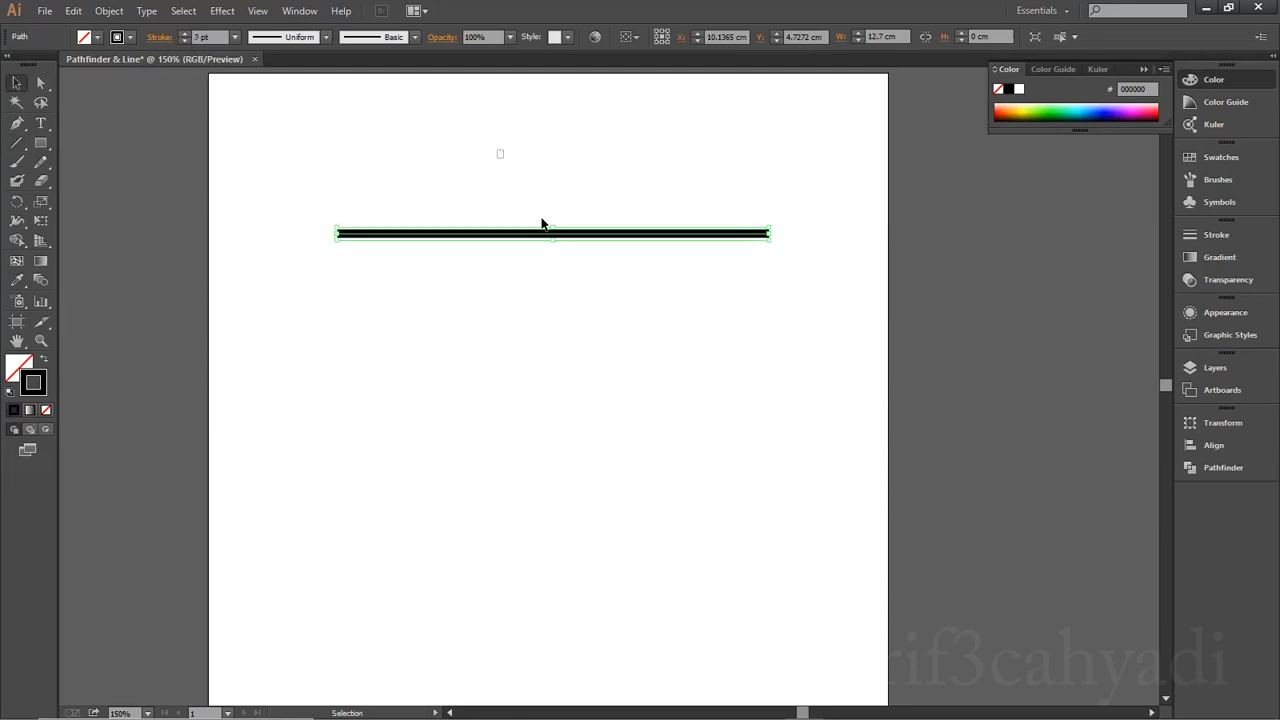
# Move the thick line up nearer the artboard's upper edge, to about Y 3.25 cm
pyautogui.scroll(2, 621, 341)
pyautogui.click(632, 284)
pyautogui.click(640, 327)
pyautogui.moveTo(640, 318); pyautogui.dragTo(640, 268)
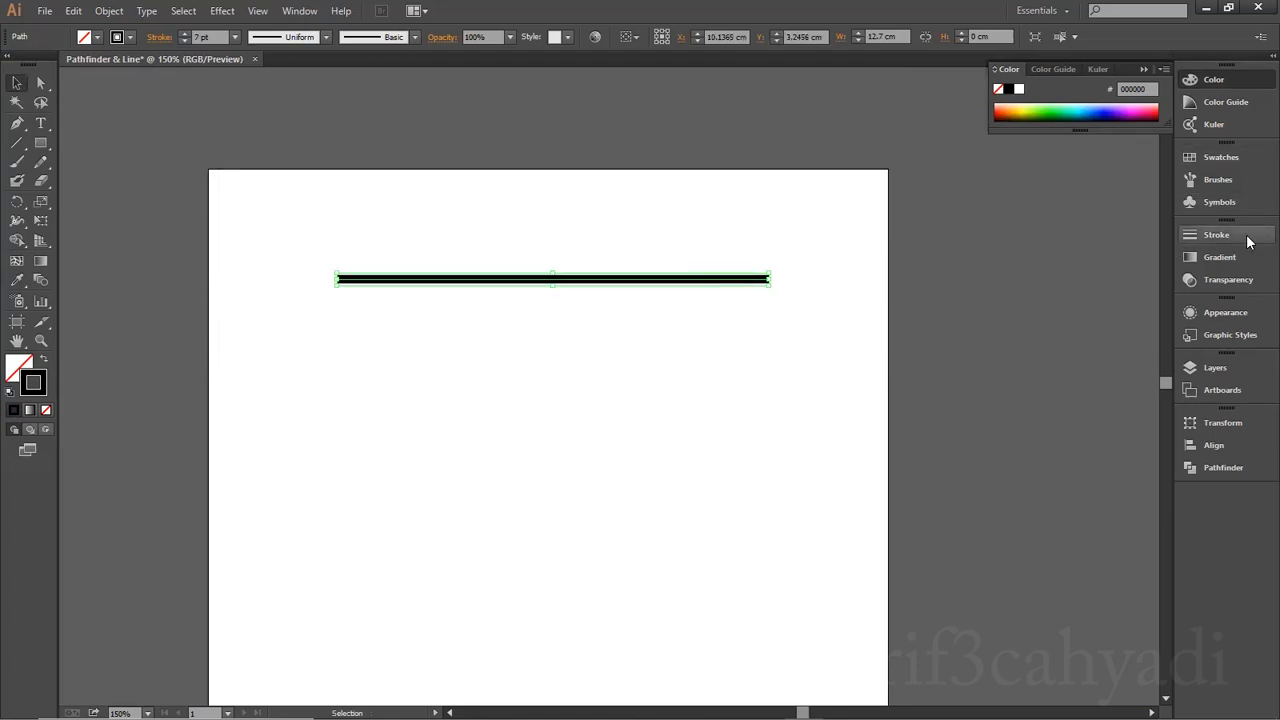
# Give the horizontal line a round cap at its ends
pyautogui.click(1216, 235)
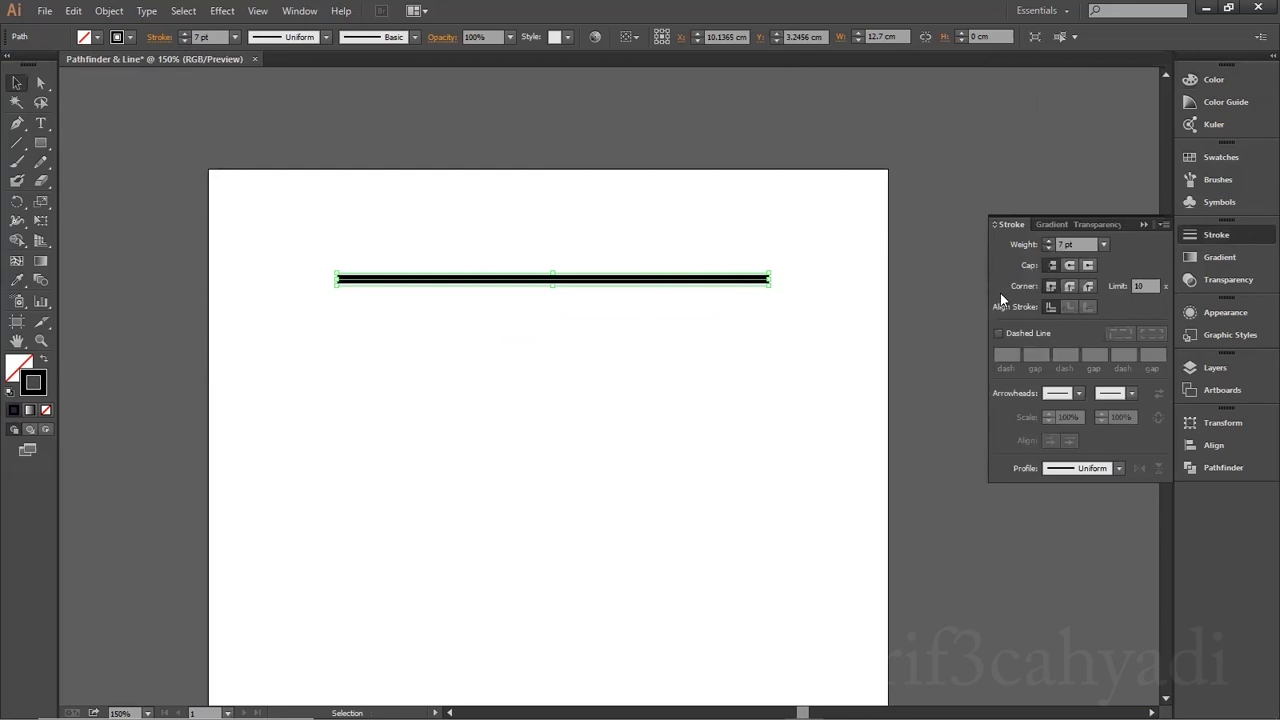
pyautogui.click(1072, 266)
pyautogui.click(728, 397)
pyautogui.moveTo(786, 338); pyautogui.dragTo(655, 245)
pyautogui.click(362, 385)
# Draw a square about 4.12 cm wide below the left part of the line
pyautogui.click(41, 143)
pyautogui.moveTo(352, 344); pyautogui.dragTo(497, 487)
pyautogui.press('a')
pyautogui.press('v')
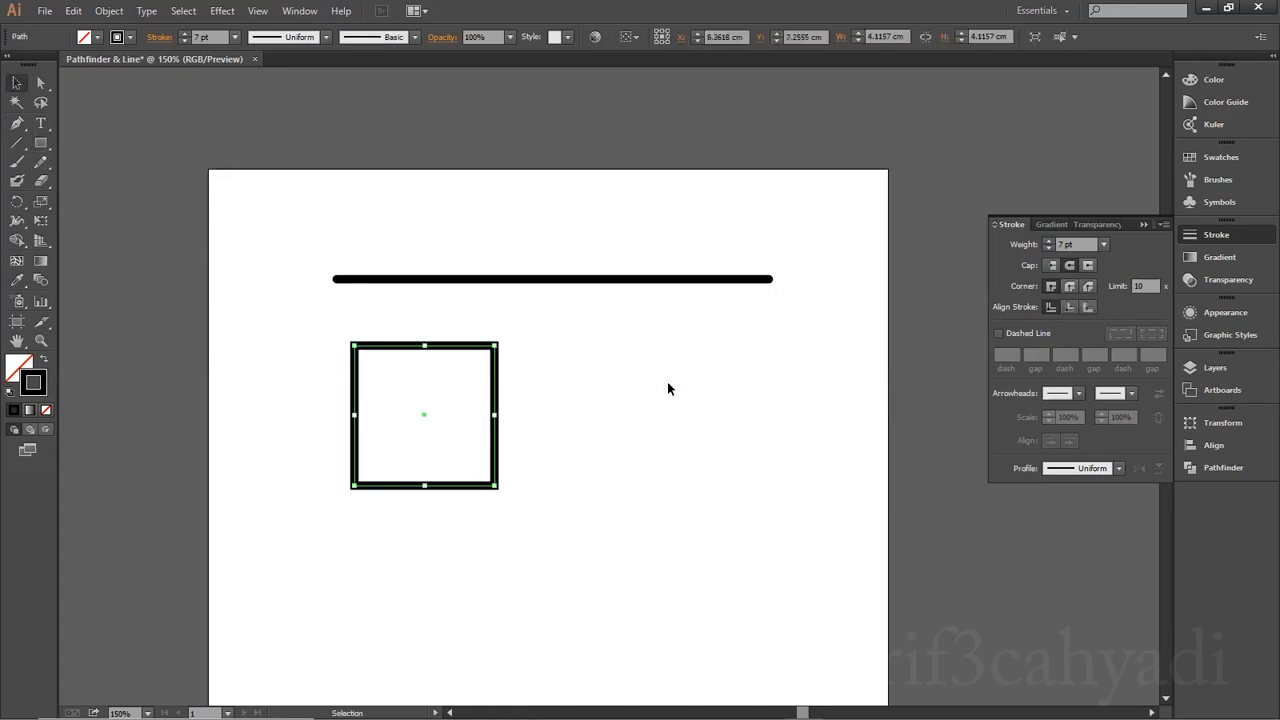
# Change the square's stroke corners to a round join
pyautogui.click(667, 381)
pyautogui.moveTo(543, 543); pyautogui.dragTo(789, 397)
pyautogui.press('a')
pyautogui.hotkey('ctrl', '+')
pyautogui.hotkey('ctrl', '+')
pyautogui.press('space')
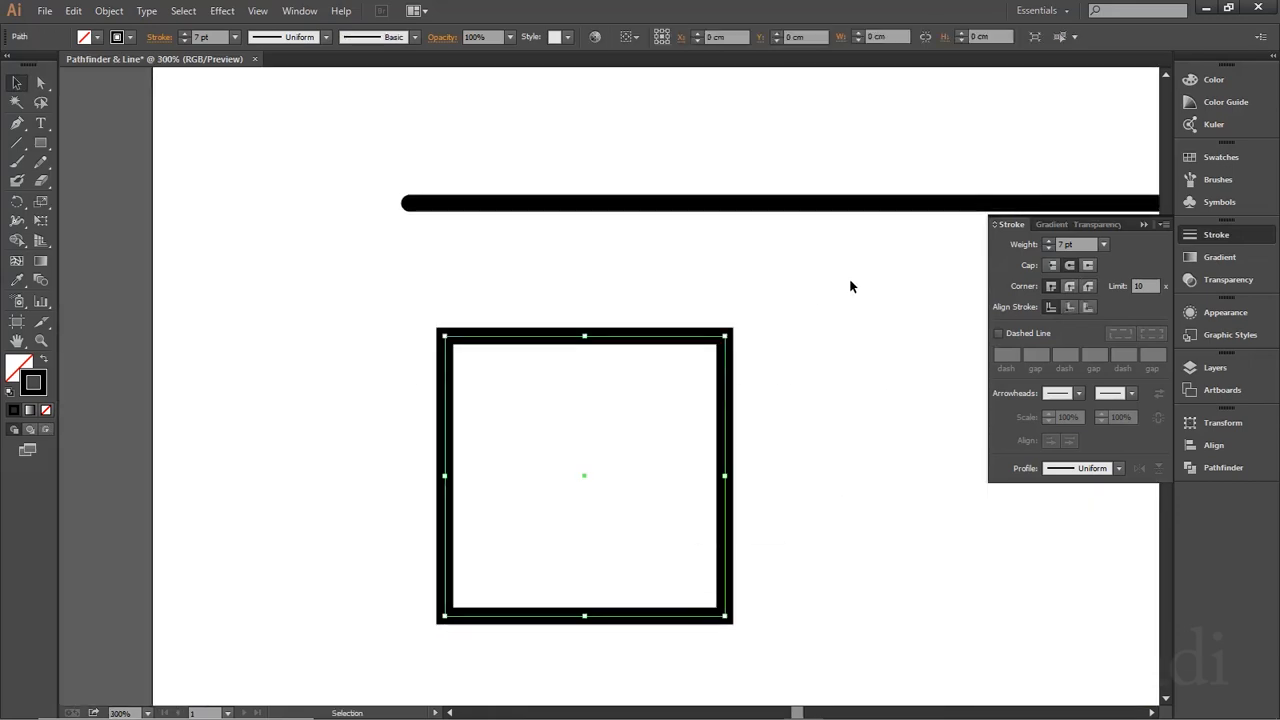
pyautogui.click(1070, 287)
pyautogui.click(900, 378)
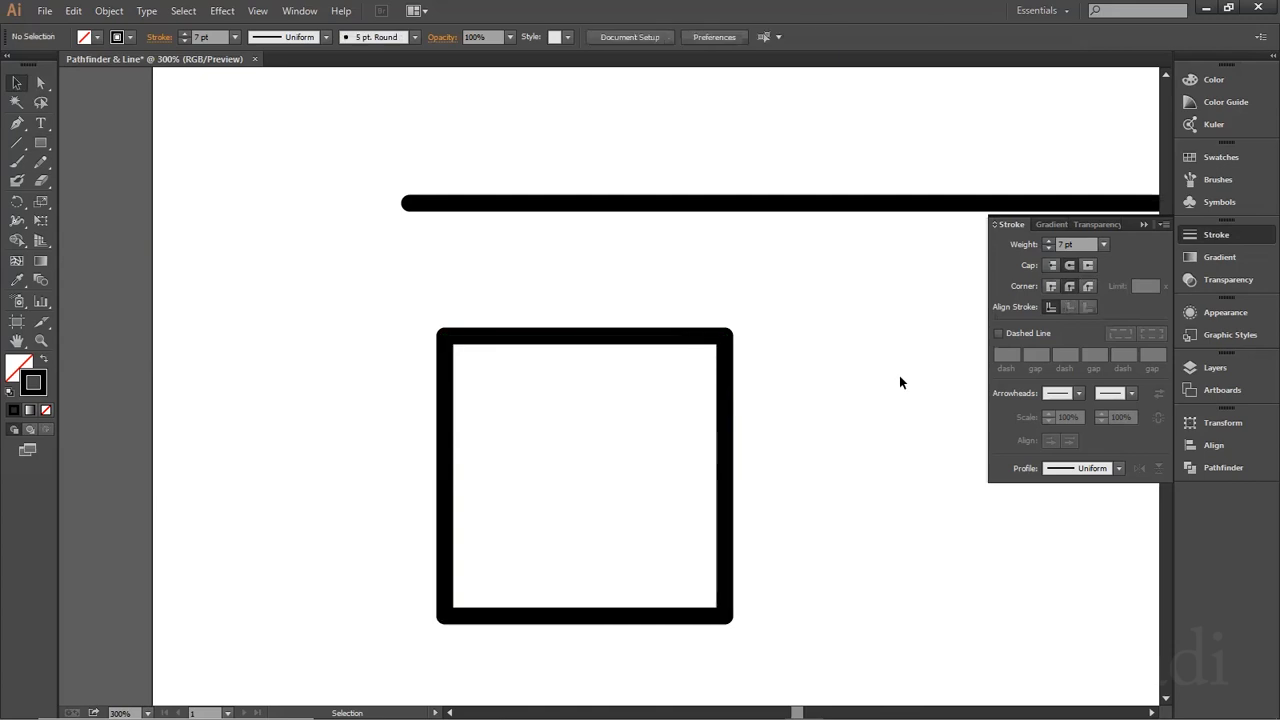
# Move the square up close beneath the line, roughly flush with the line's left end
pyautogui.moveTo(721, 366); pyautogui.dragTo(697, 319)
pyautogui.moveTo(687, 297); pyautogui.dragTo(688, 297)
pyautogui.click(852, 303)
pyautogui.hotkey('ctrl', '-')
pyautogui.hotkey('ctrl', '-')
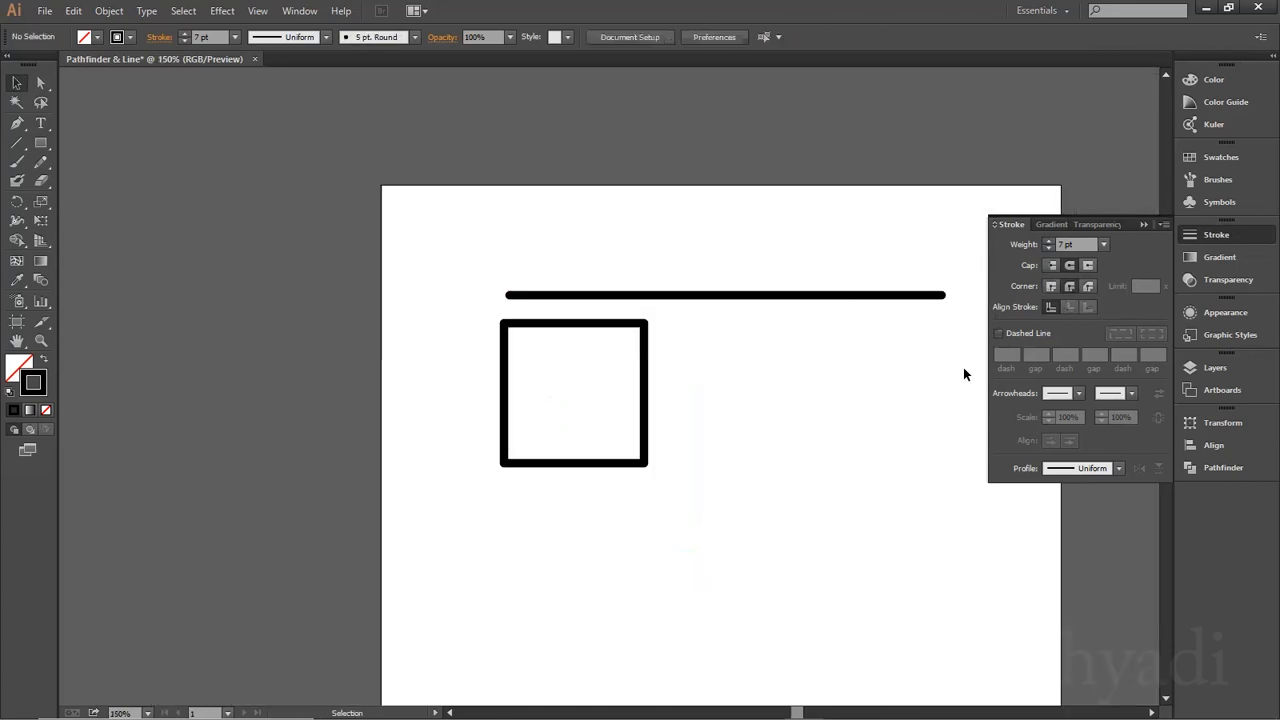
# Duplicate the horizontal line below the square and place a second copy a short distance beneath the first
pyautogui.click(740, 295)
pyautogui.scroll(-2, 765, 230)
pyautogui.moveTo(779, 200); pyautogui.dragTo(760, 439)
pyautogui.click(744, 506)
pyautogui.moveTo(820, 500); pyautogui.dragTo(779, 476)
pyautogui.click(817, 462)
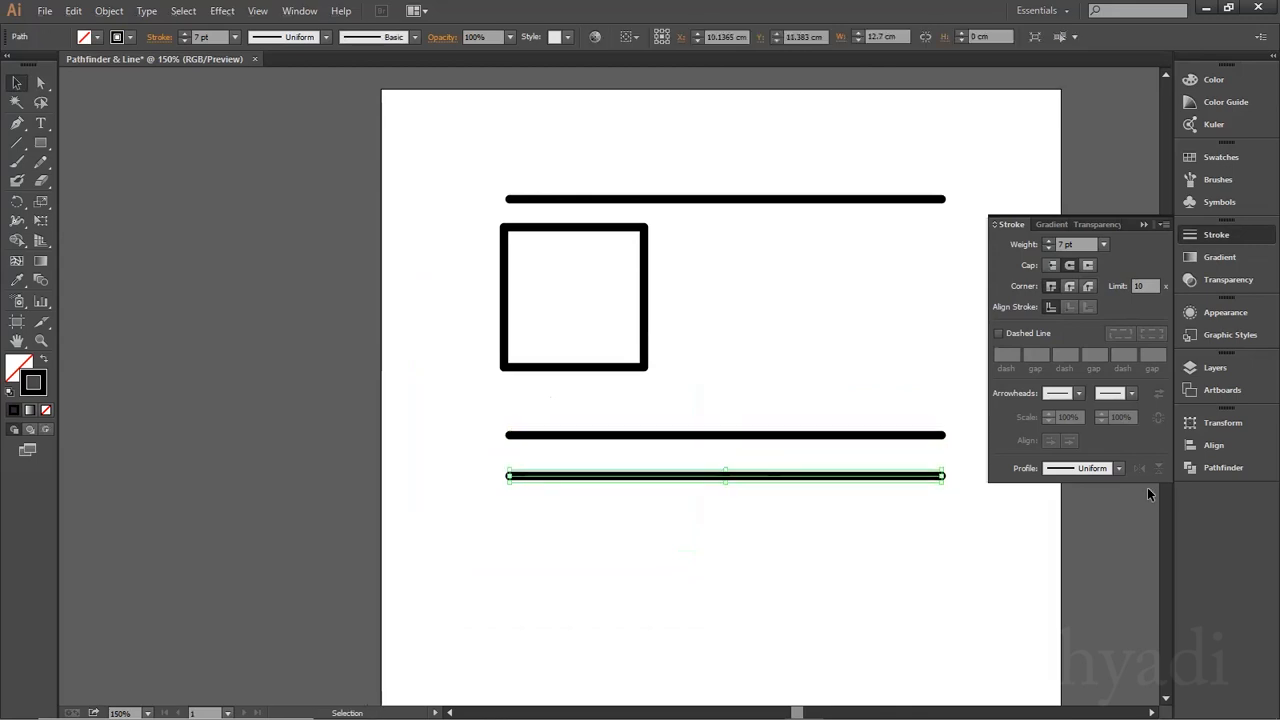
# Make the upper line copy dashed with a 12 pt dash, 5 pt gap and 1 pt dash
pyautogui.click(806, 413)
pyautogui.moveTo(808, 398); pyautogui.dragTo(834, 458)
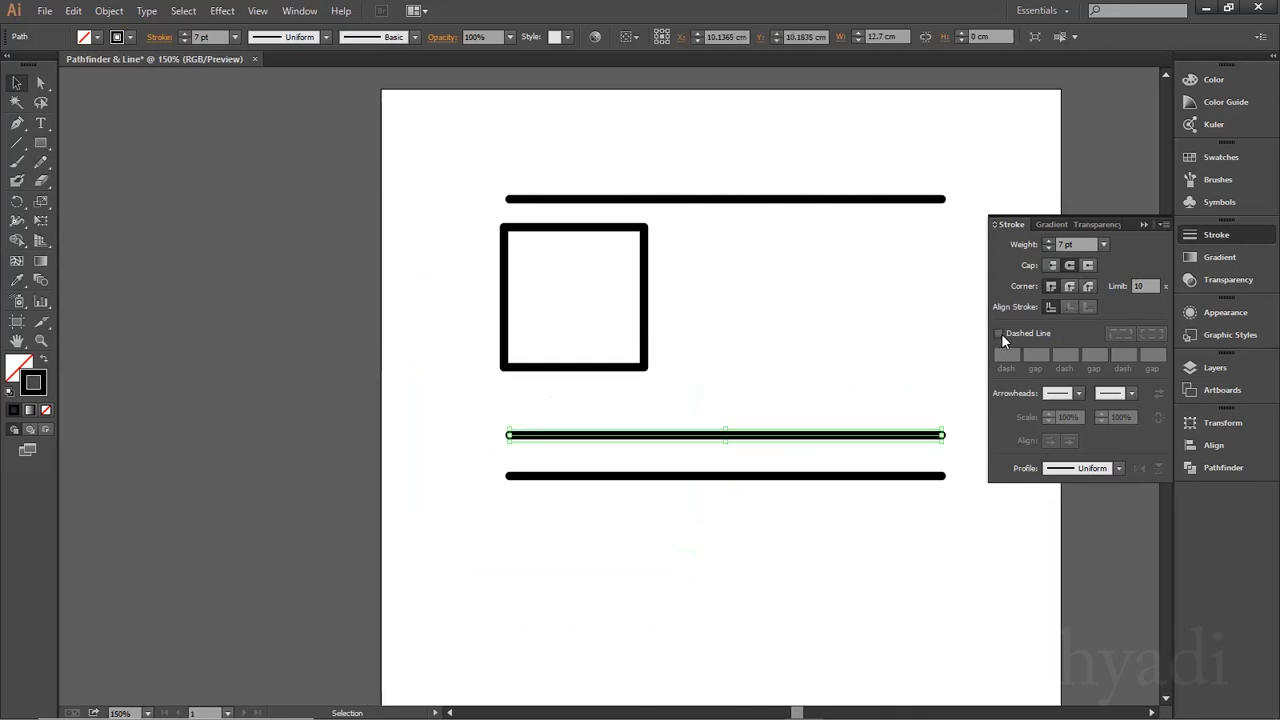
pyautogui.click(1000, 333)
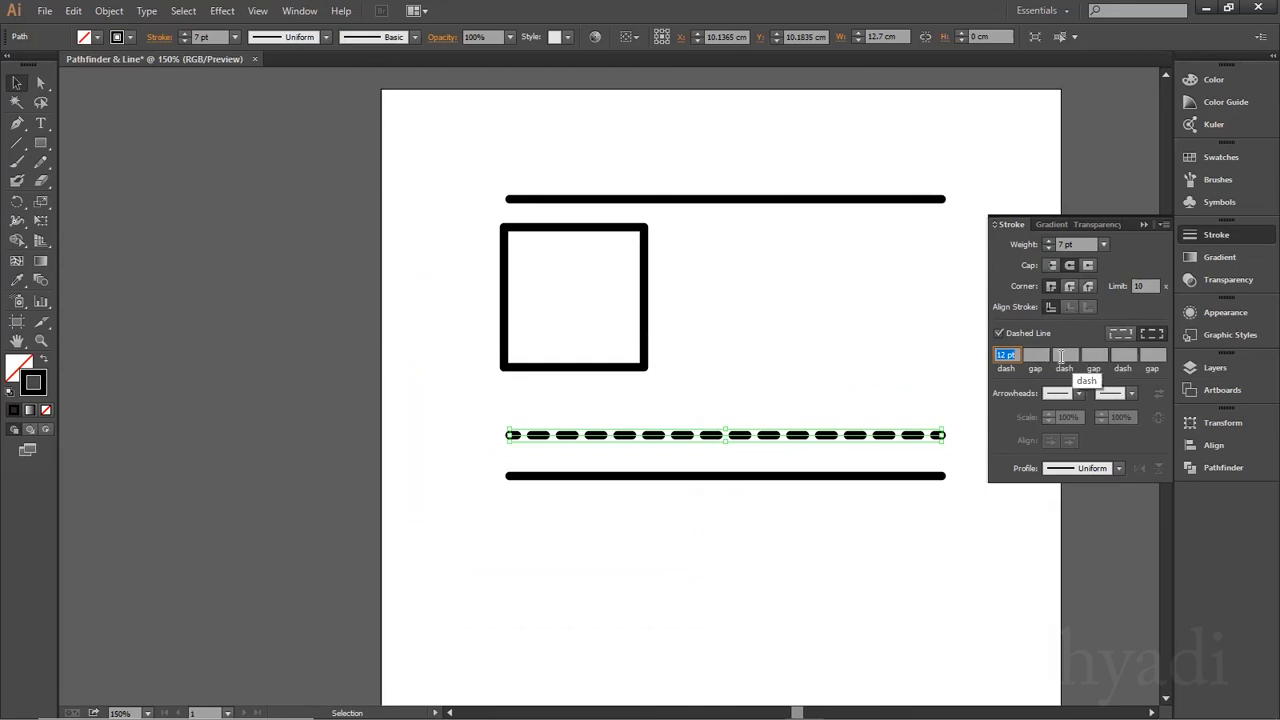
pyautogui.click(1040, 355)
pyautogui.write('5')
pyautogui.click(1068, 355)
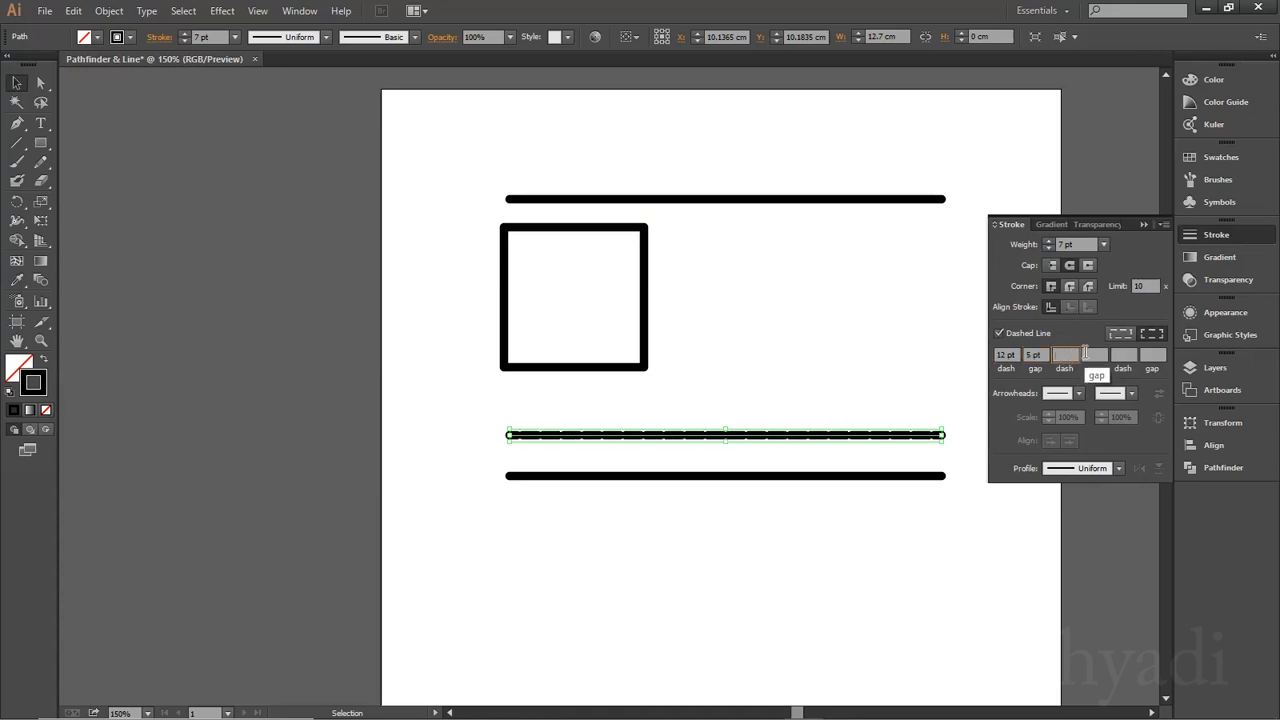
pyautogui.write('1')
pyautogui.press('Return')
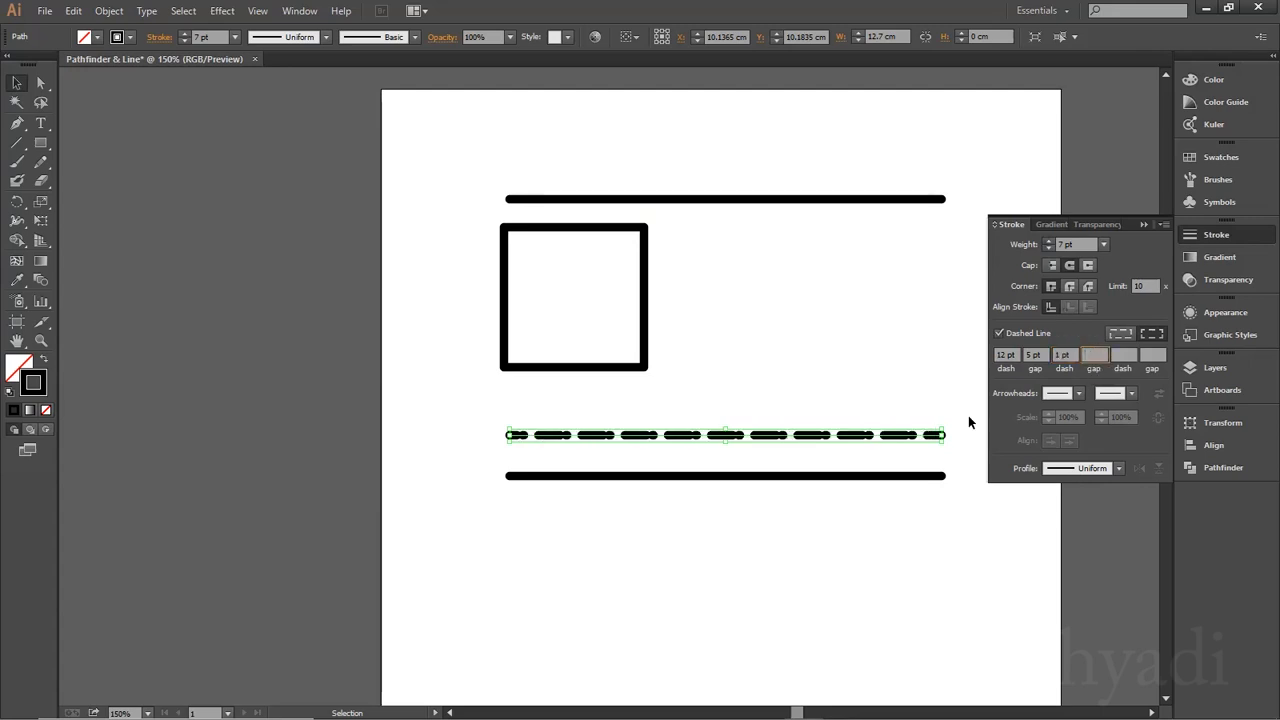
# Reduce the dashed line's stroke weight to 3 pt
pyautogui.moveTo(694, 402); pyautogui.dragTo(736, 437)
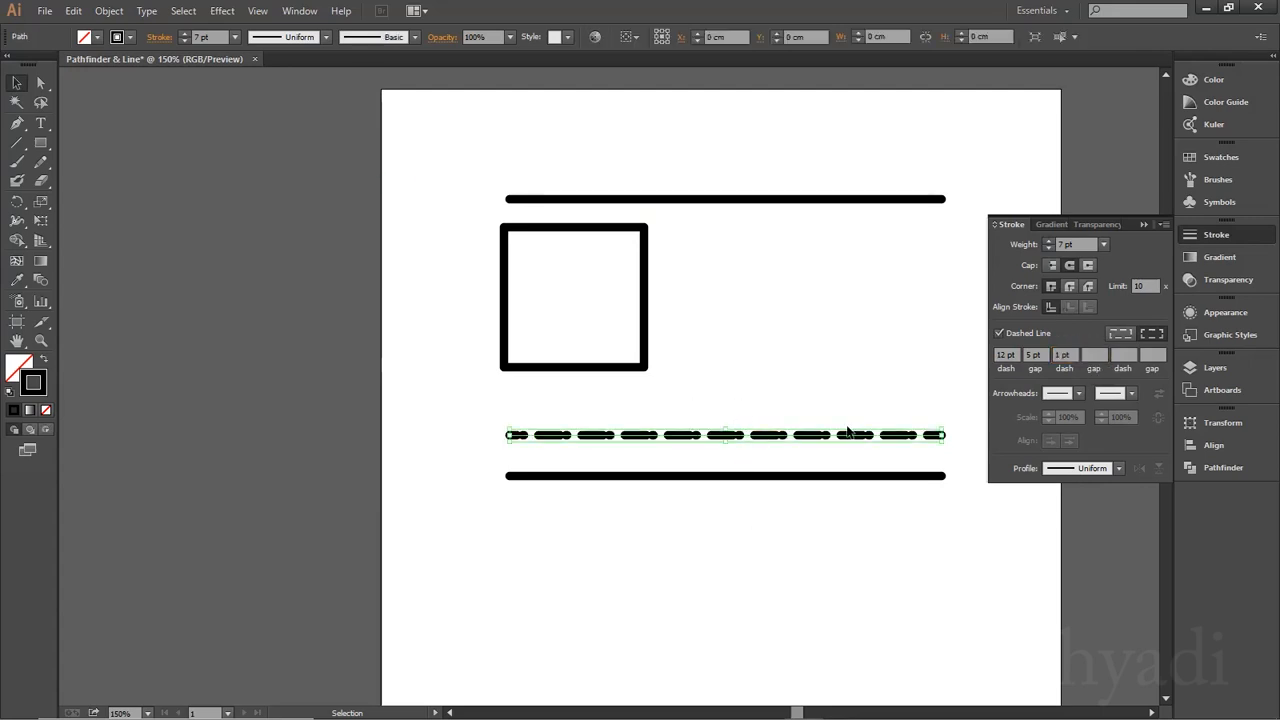
pyautogui.click(1048, 249)
pyautogui.click(1048, 249)
pyautogui.click(1048, 249)
pyautogui.click(1048, 249)
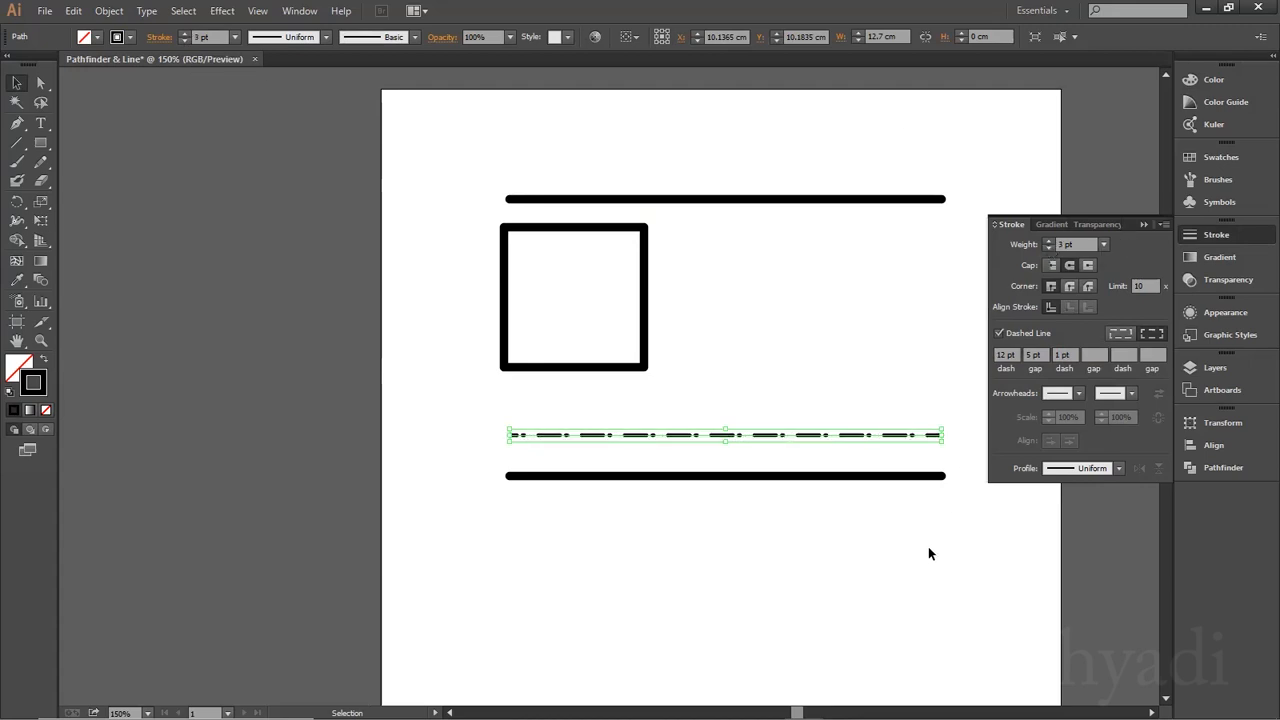
pyautogui.click(828, 509)
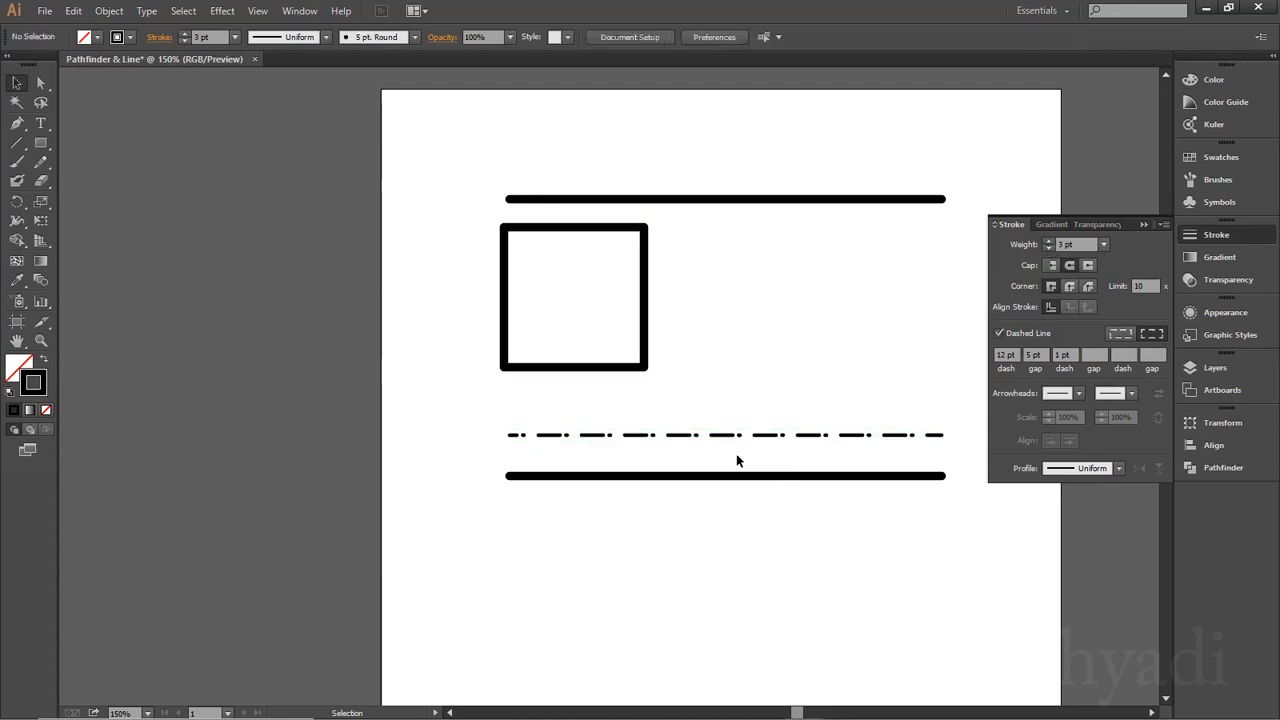
# Keep the dashed line's weight at 3 pt after trying 2 pt, and set its second dash length to 2 pt
pyautogui.click(822, 437)
pyautogui.click(1049, 248)
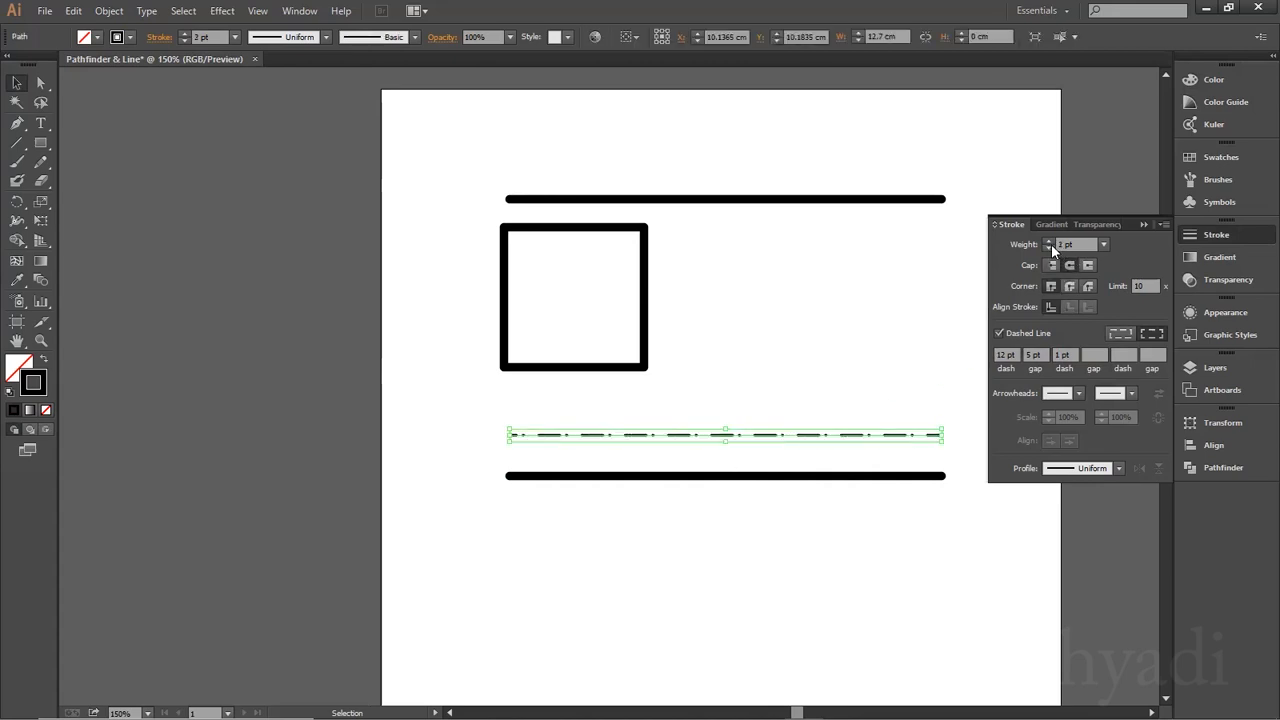
pyautogui.click(1049, 242)
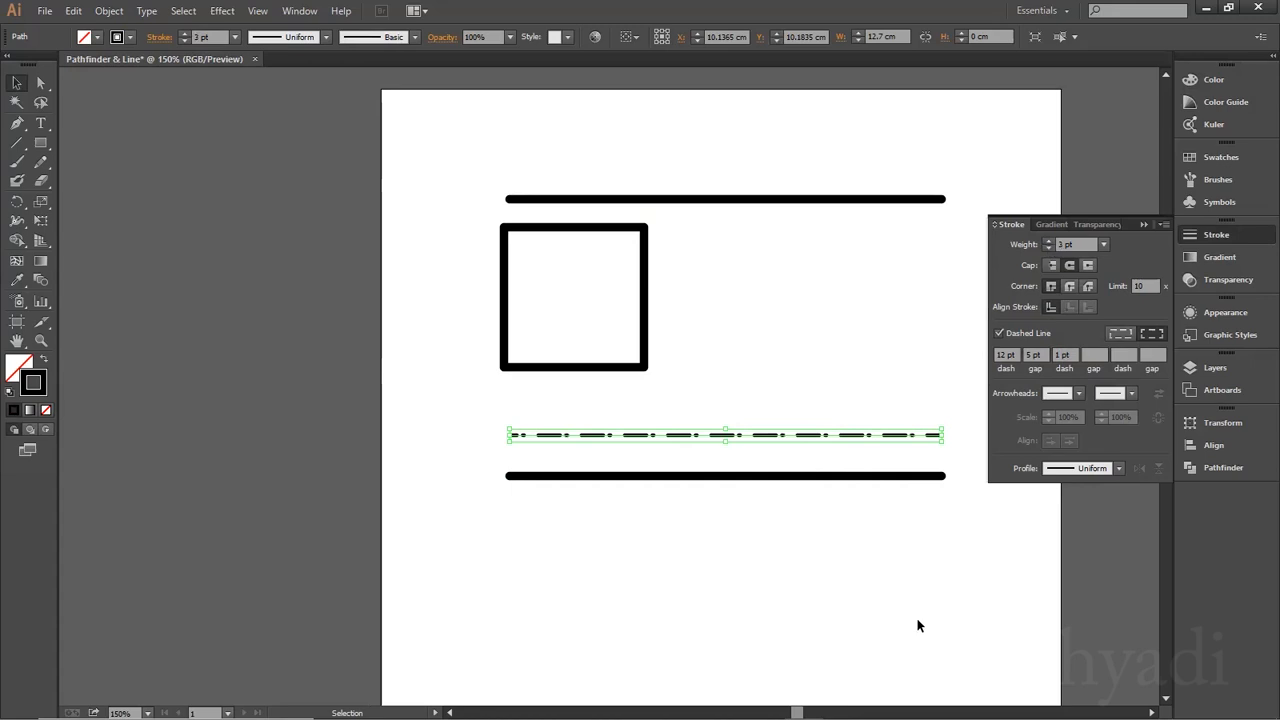
pyautogui.click(1073, 354)
pyautogui.write('2')
pyautogui.click(991, 626)
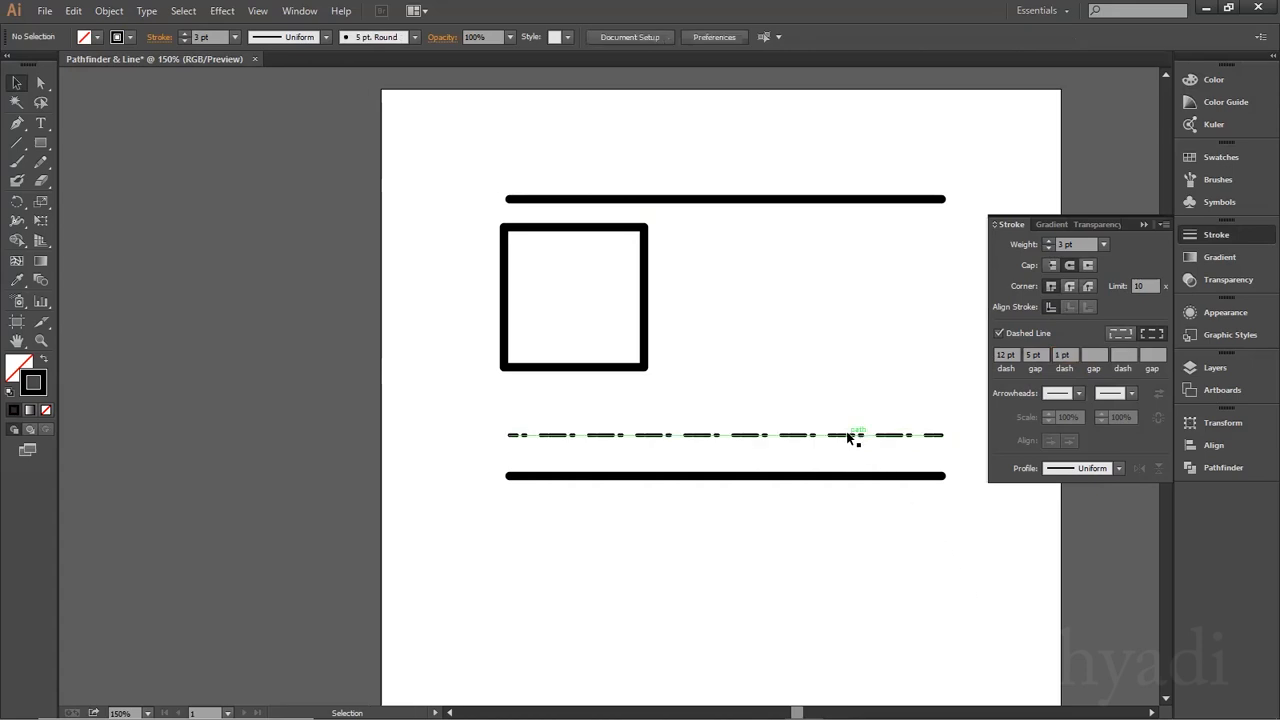
pyautogui.press('+')
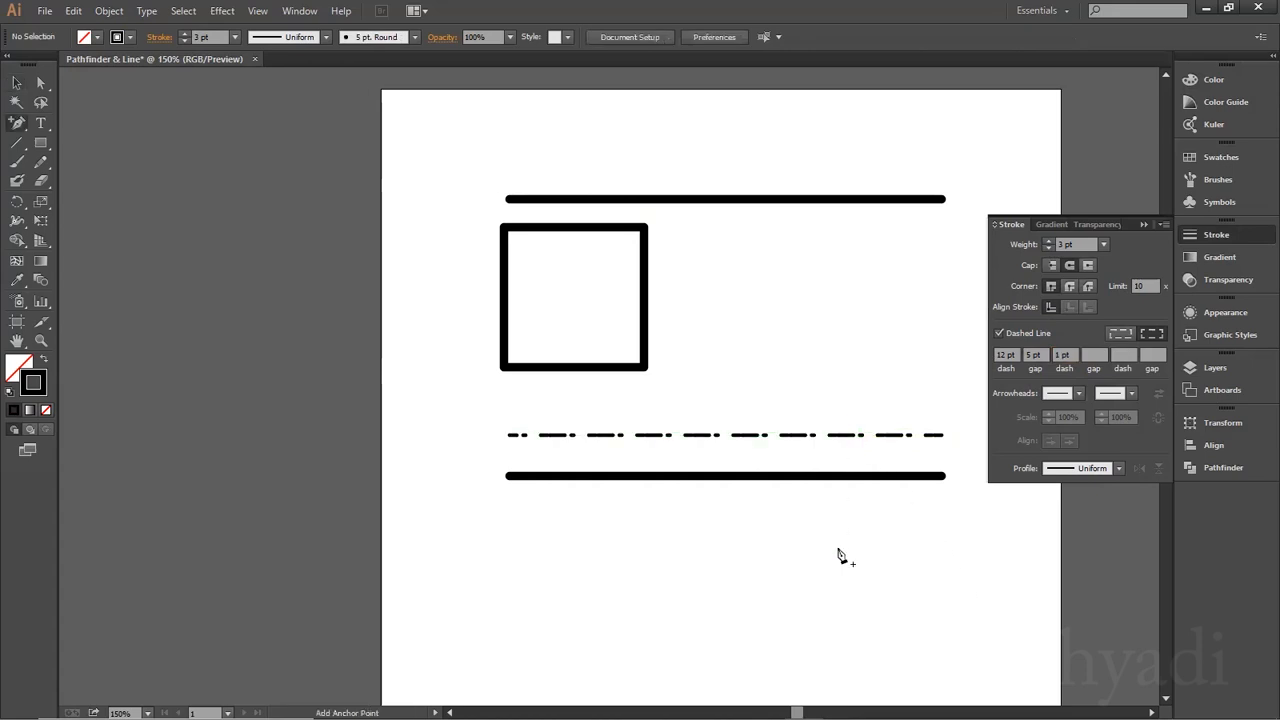
pyautogui.click(743, 490)
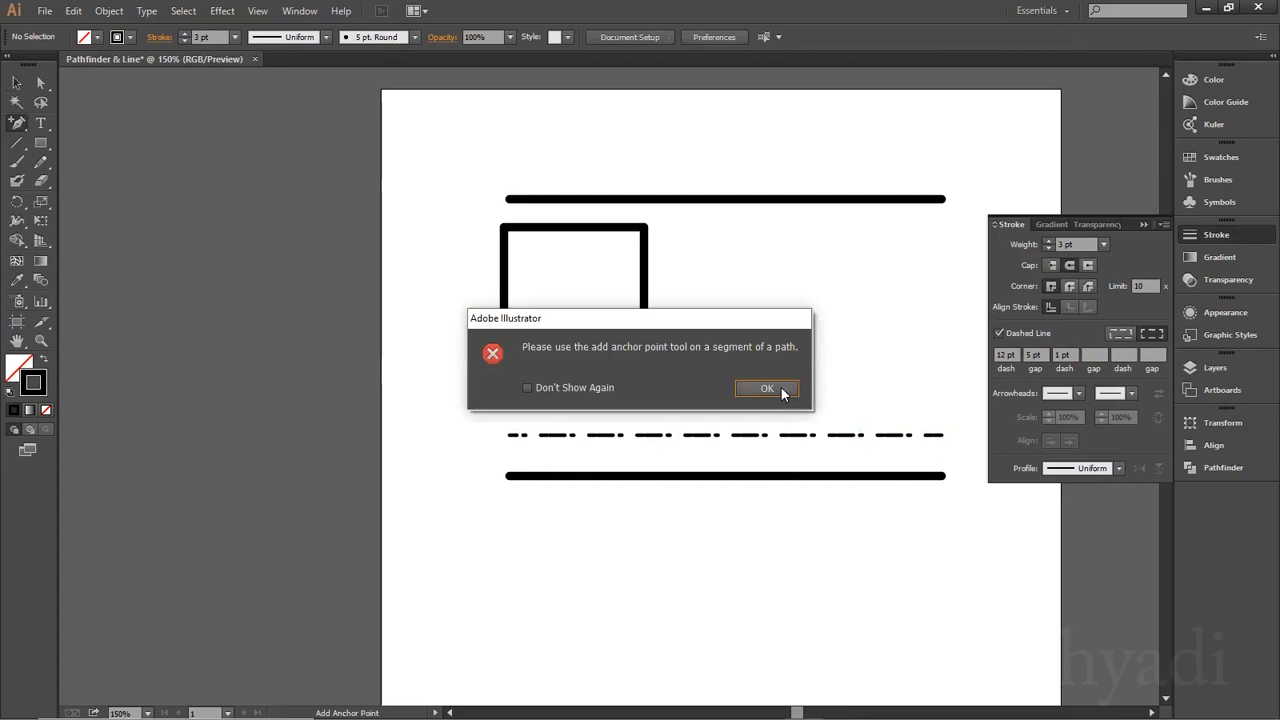
pyautogui.click(780, 388)
pyautogui.click(18, 83)
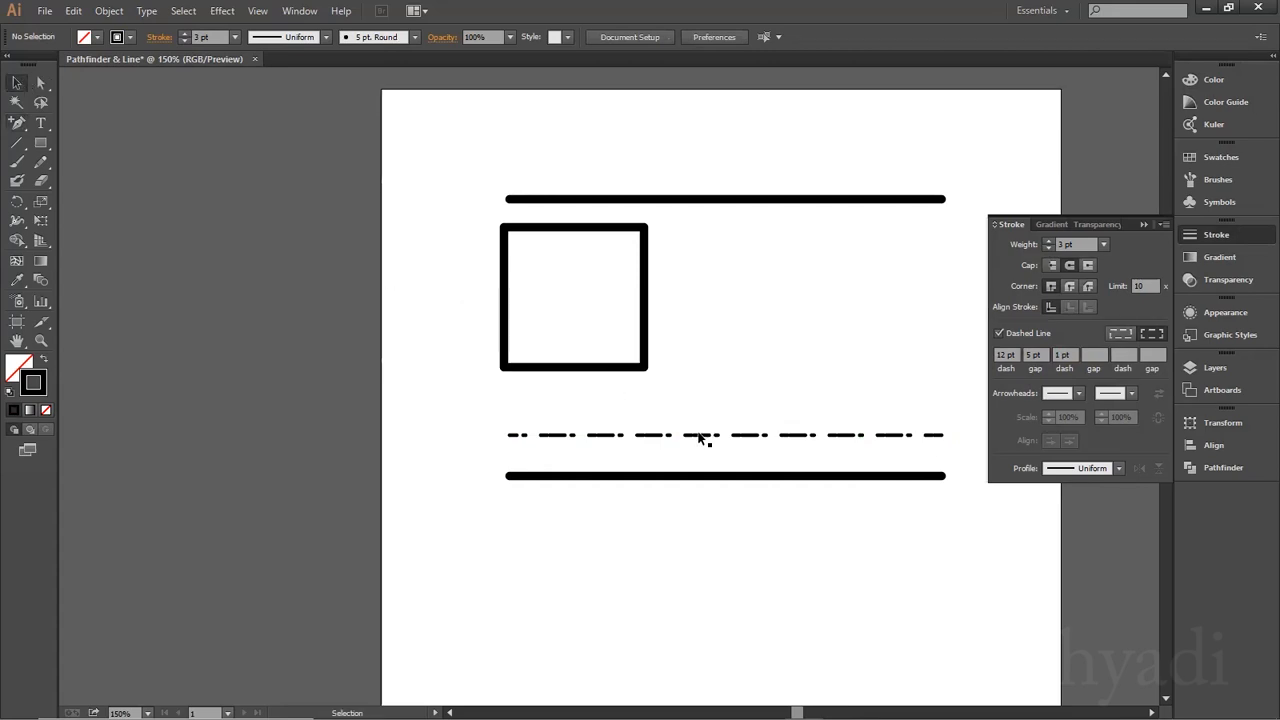
# Apply the Arrow 9 arrowhead to the start of the lowest solid line
pyautogui.hotkey('ctrl', '+')
pyautogui.hotkey('ctrl', '+')
pyautogui.hotkey('ctrl', '+')
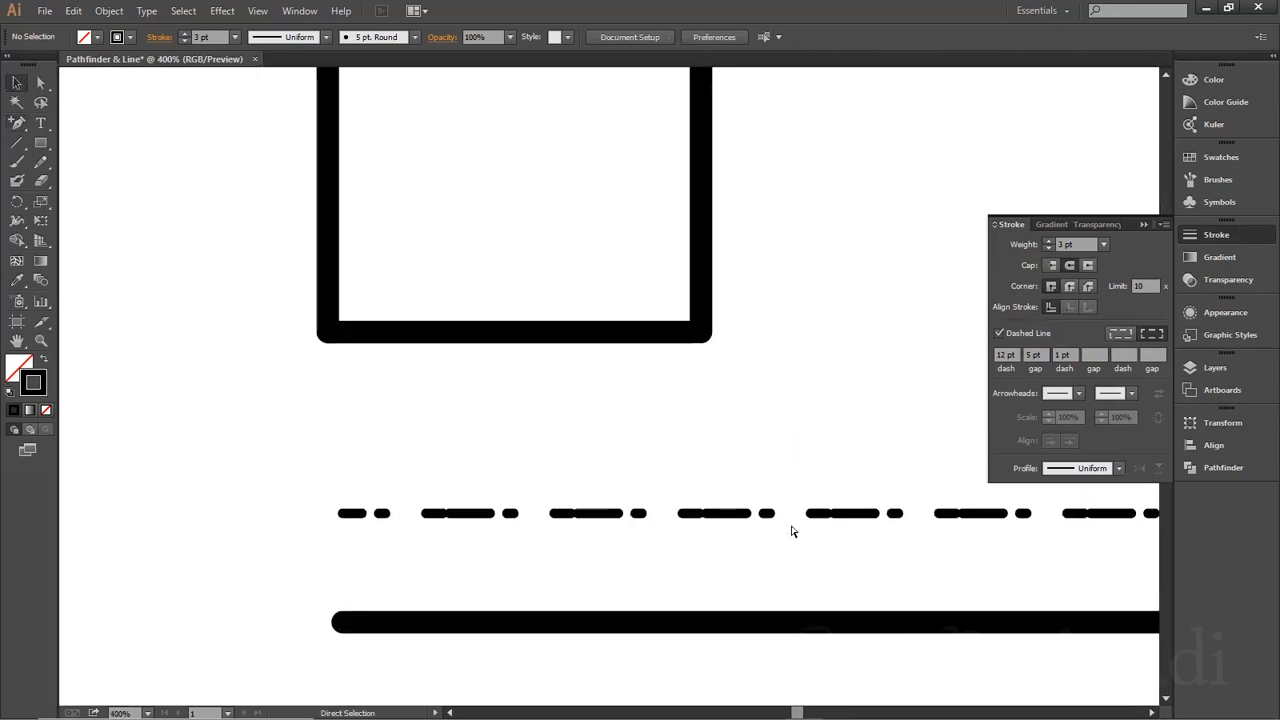
pyautogui.scroll(-4, 783, 529)
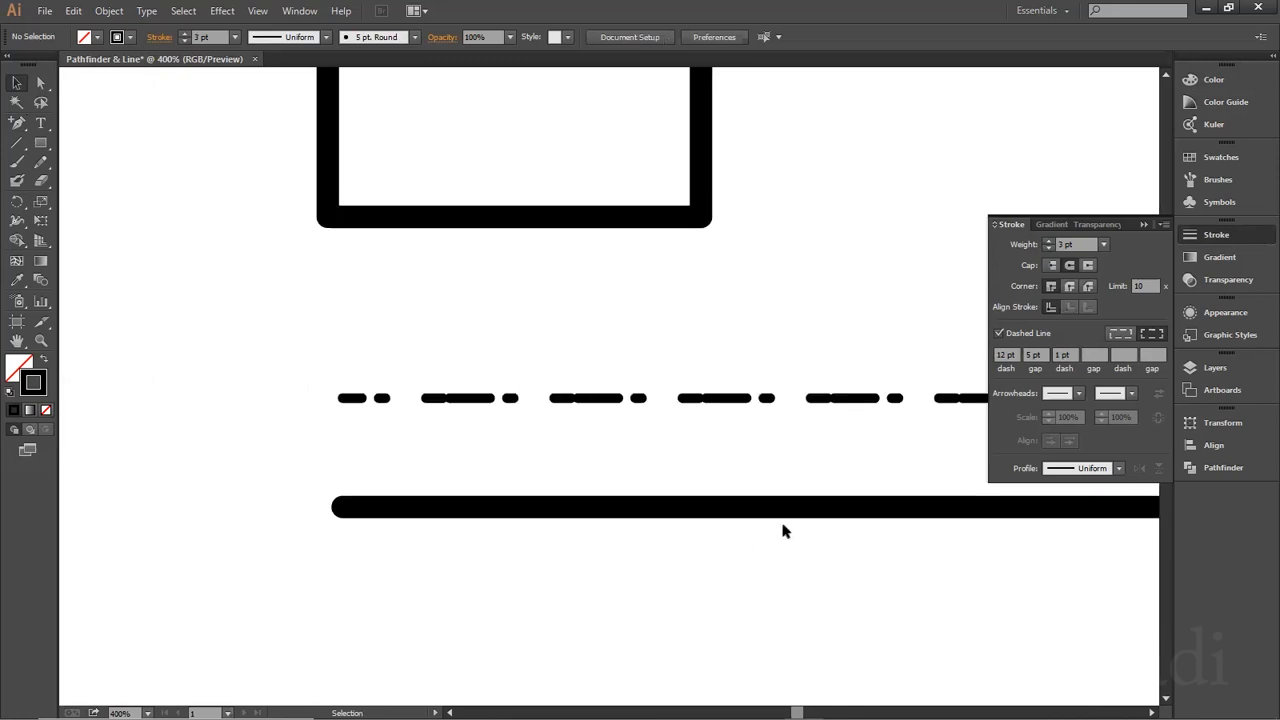
pyautogui.hscroll(4, 760, 500)
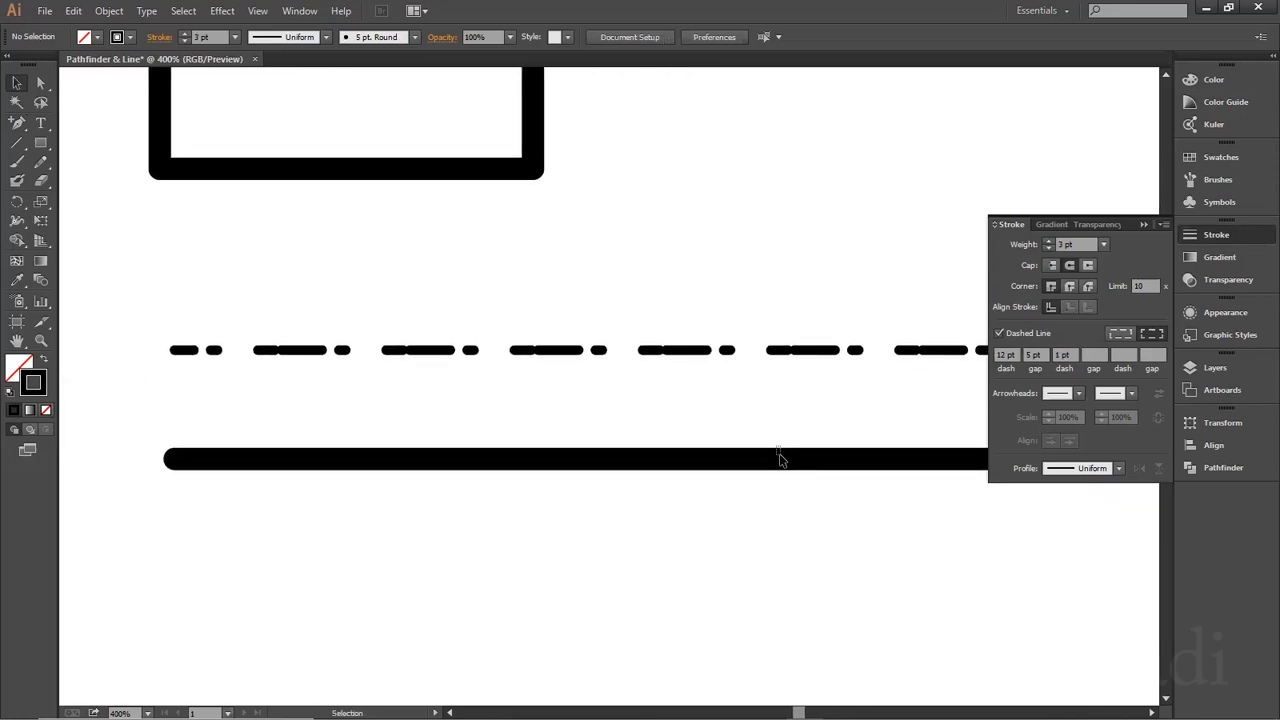
pyautogui.click(780, 460)
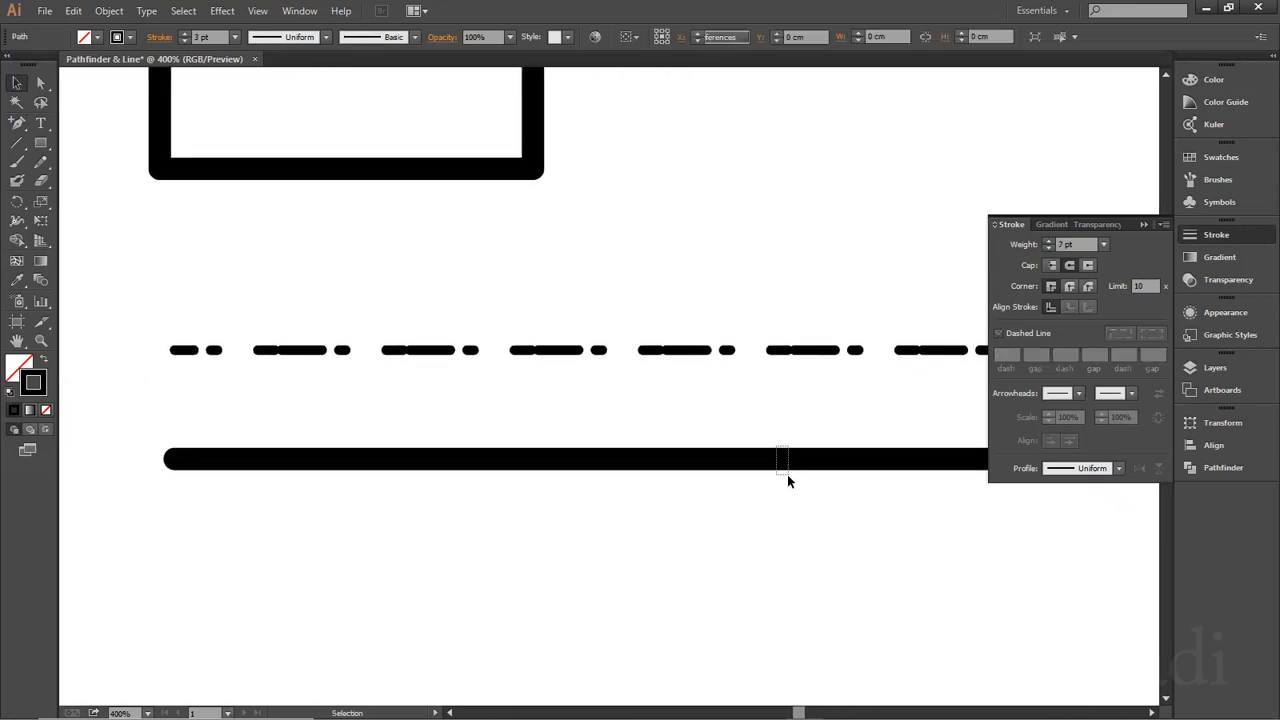
pyautogui.click(1081, 391)
pyautogui.scroll(-7, 990, 519)
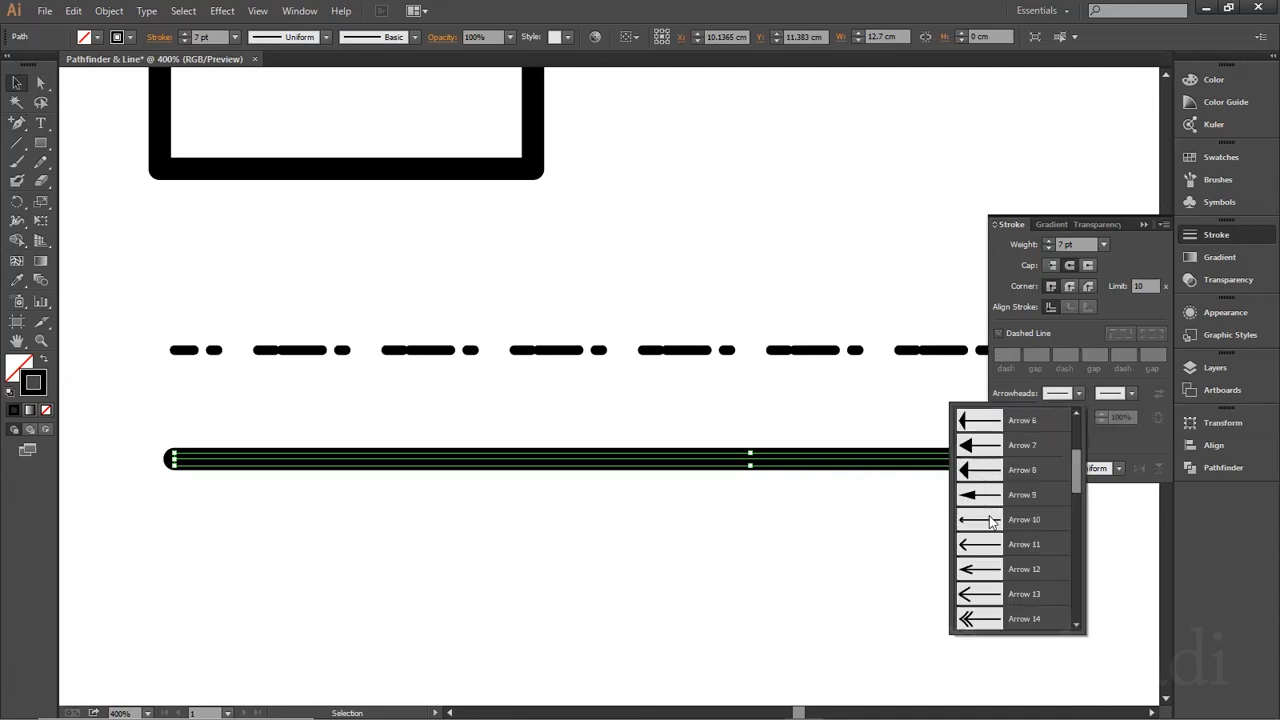
pyautogui.scroll(-3, 990, 519)
pyautogui.scroll(8, 985, 500)
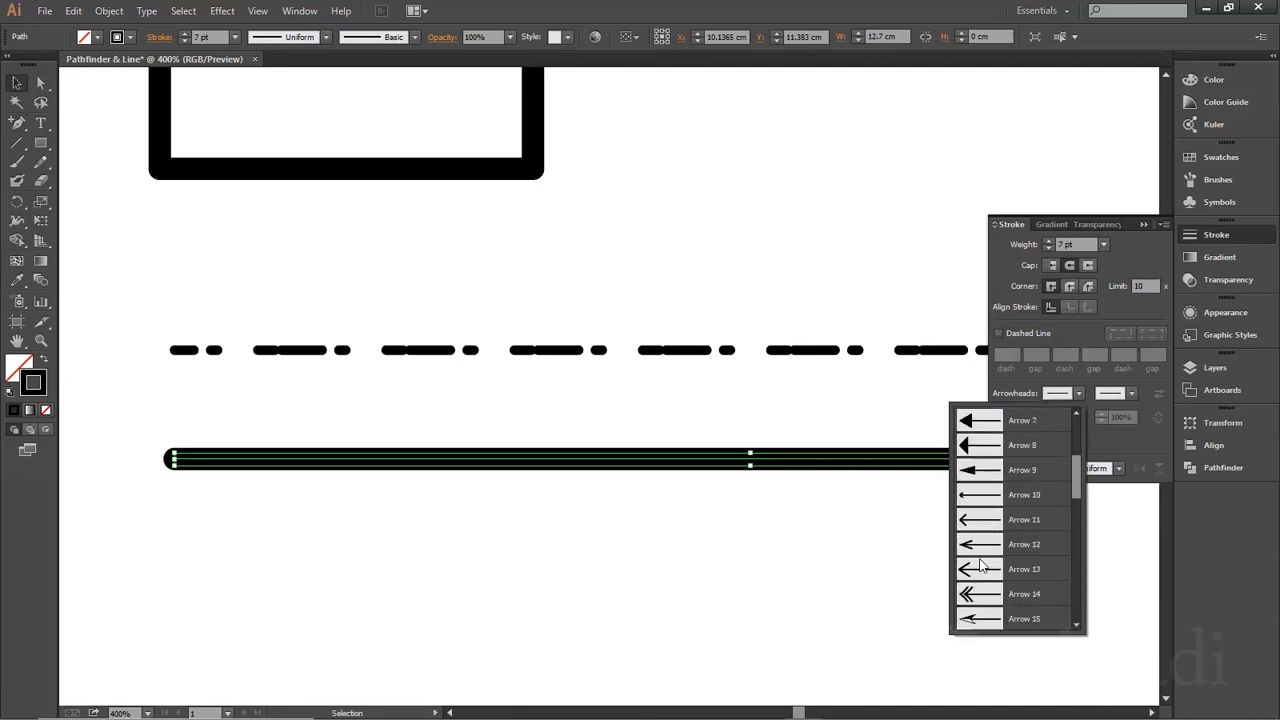
pyautogui.click(983, 470)
# Scale the lowest line's start arrowhead down to 64% and put the stroke settings away
pyautogui.click(1048, 421)
pyautogui.moveTo(1048, 421); pyautogui.dragTo(1048, 421)
pyautogui.click(757, 668)
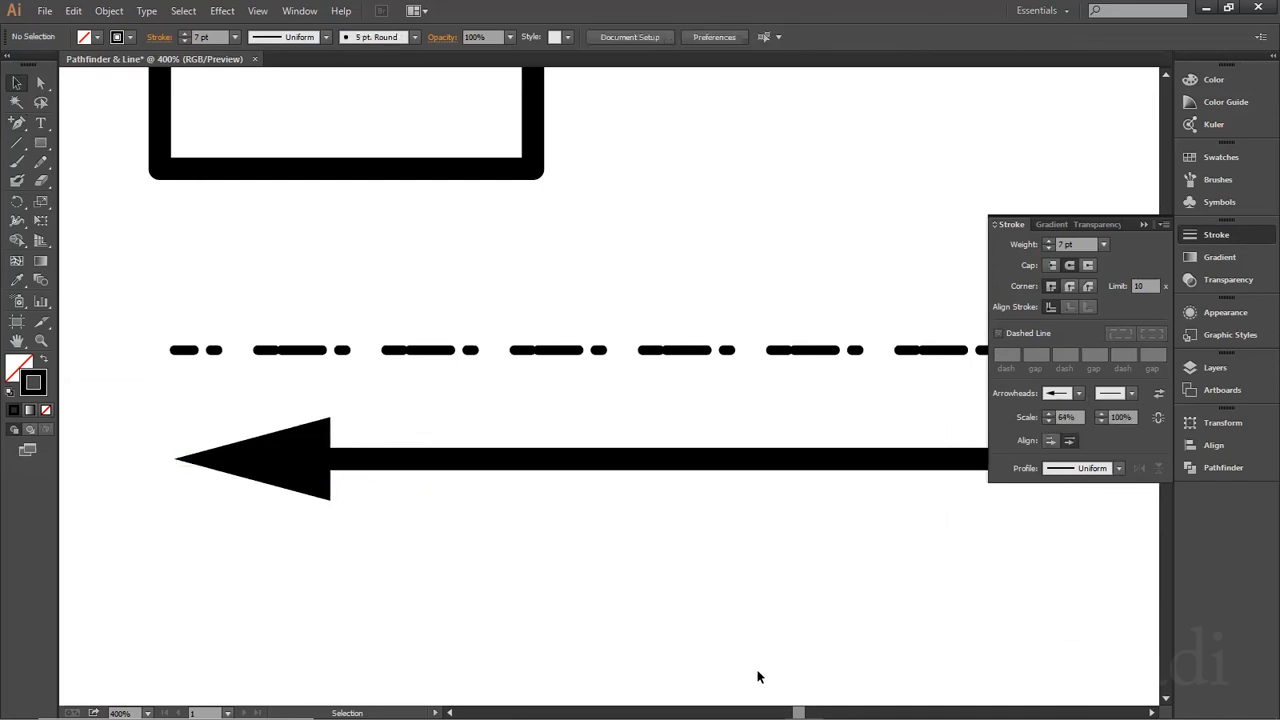
pyautogui.hotkey('ctrl', '-')
pyautogui.hotkey('ctrl', '-')
pyautogui.hotkey('ctrl', '-')
pyautogui.hotkey('ctrl', '-')
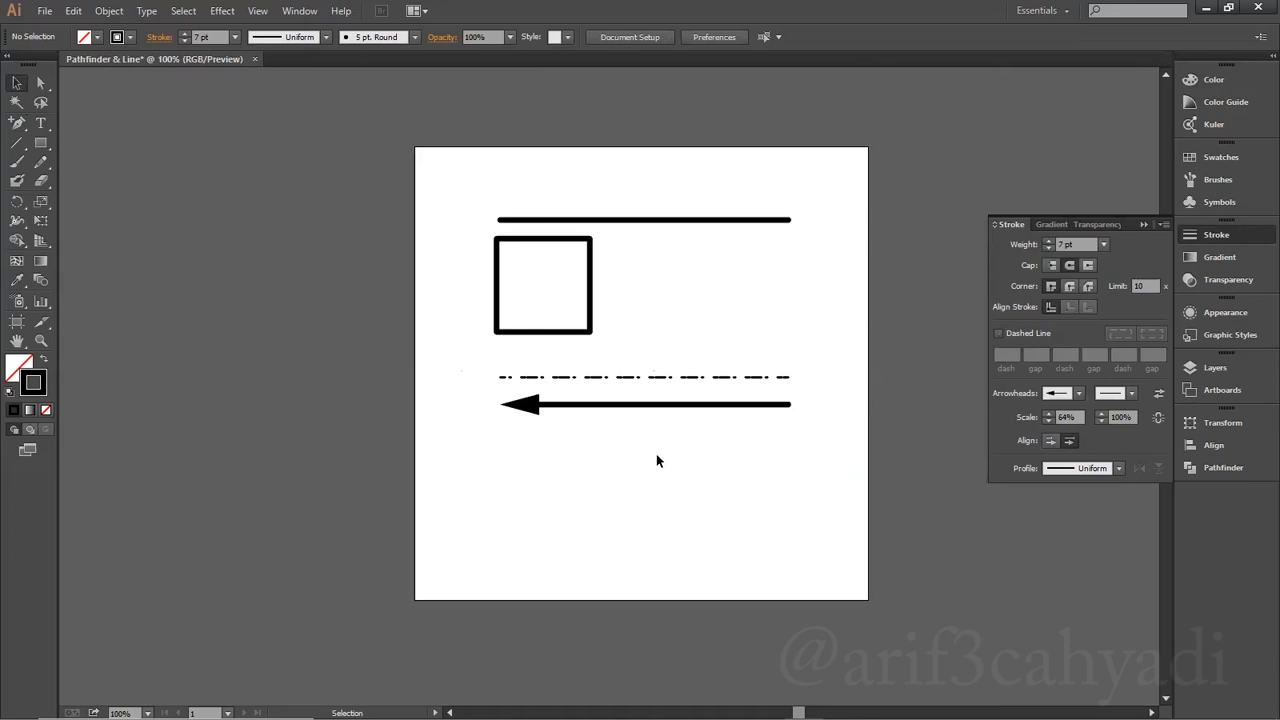
pyautogui.click(656, 405)
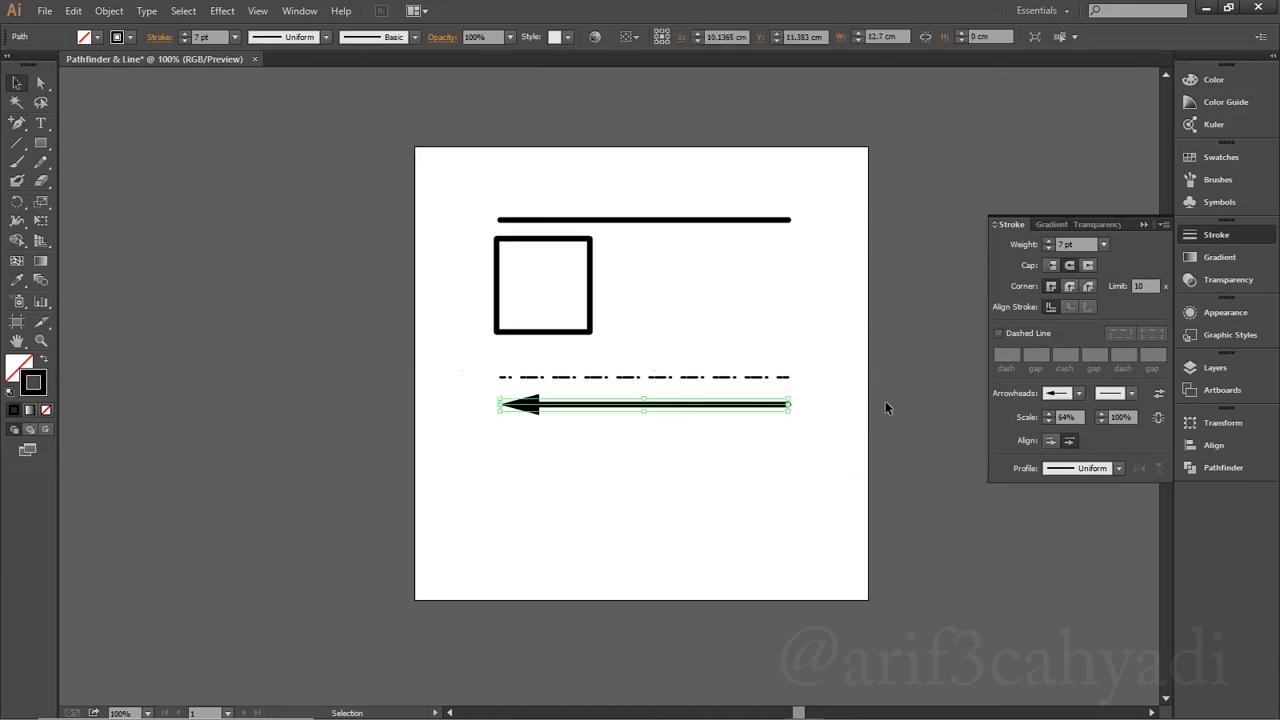
pyautogui.click(1140, 223)
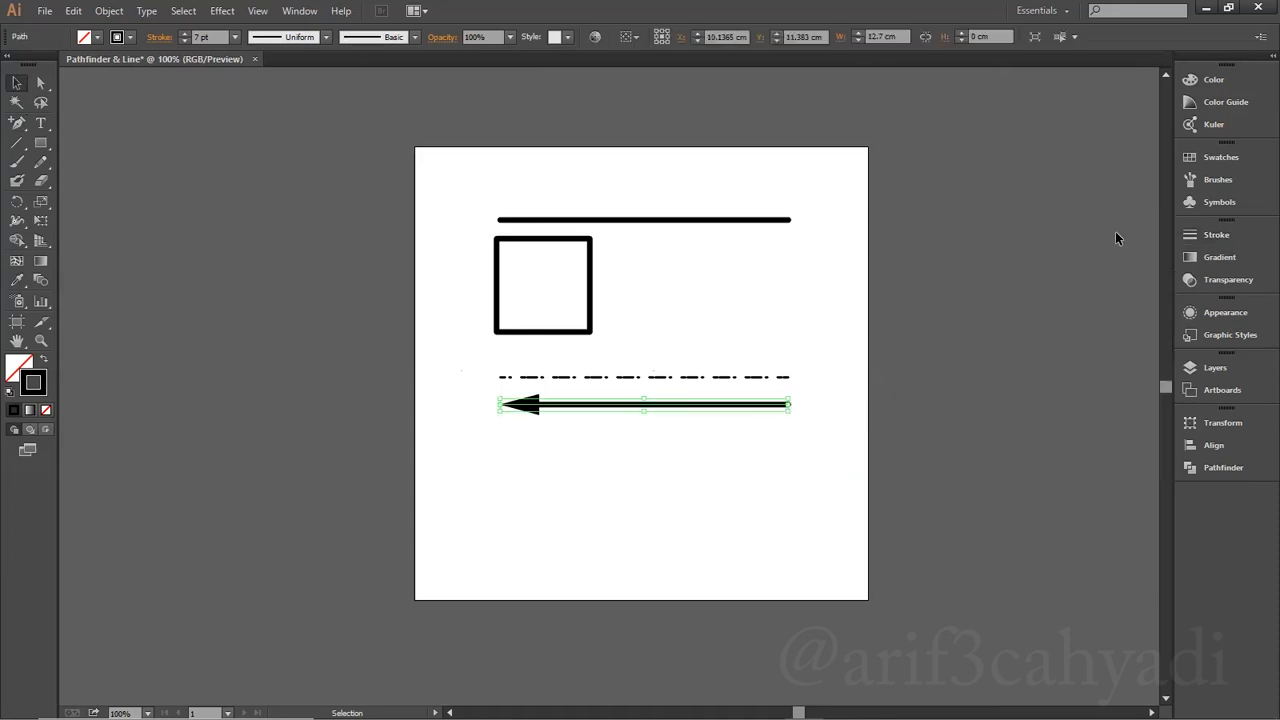